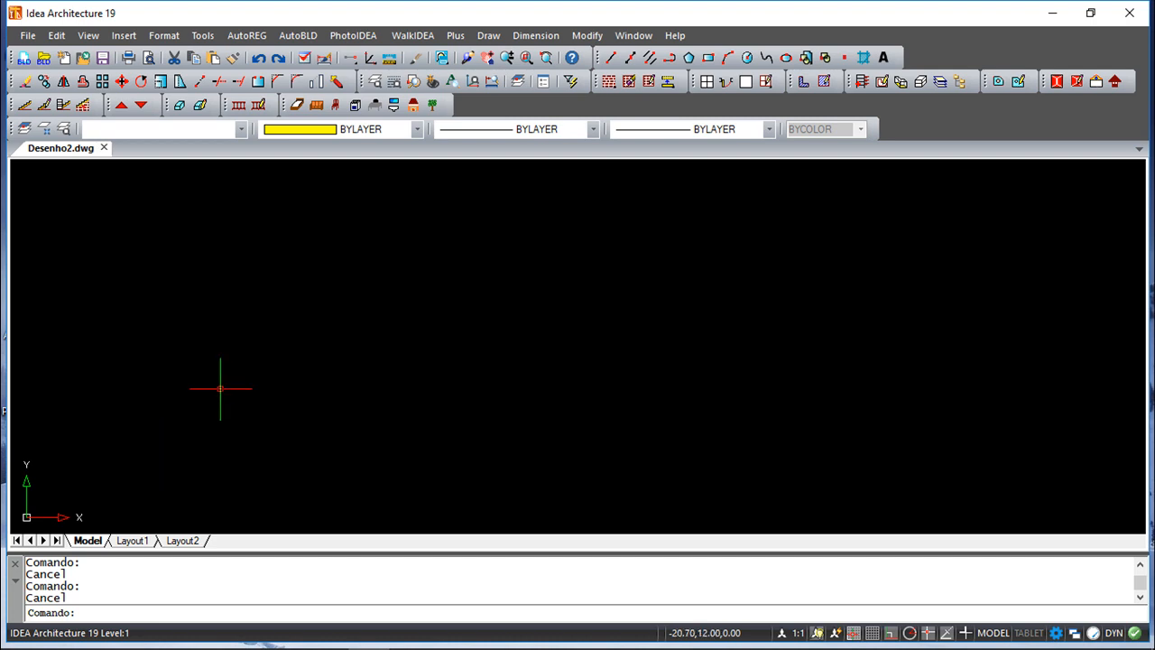
# Set the 3D viewpoint of the empty drawing to SW Isometric.
pyautogui.click(81, 39)
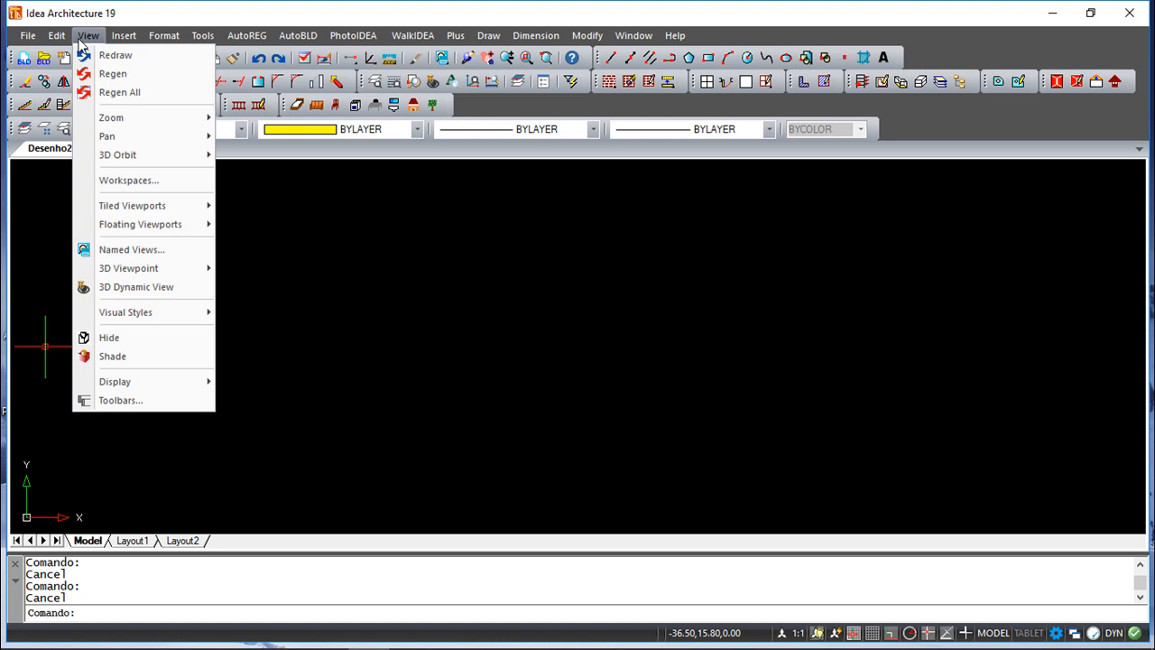
pyautogui.moveTo(115, 272)
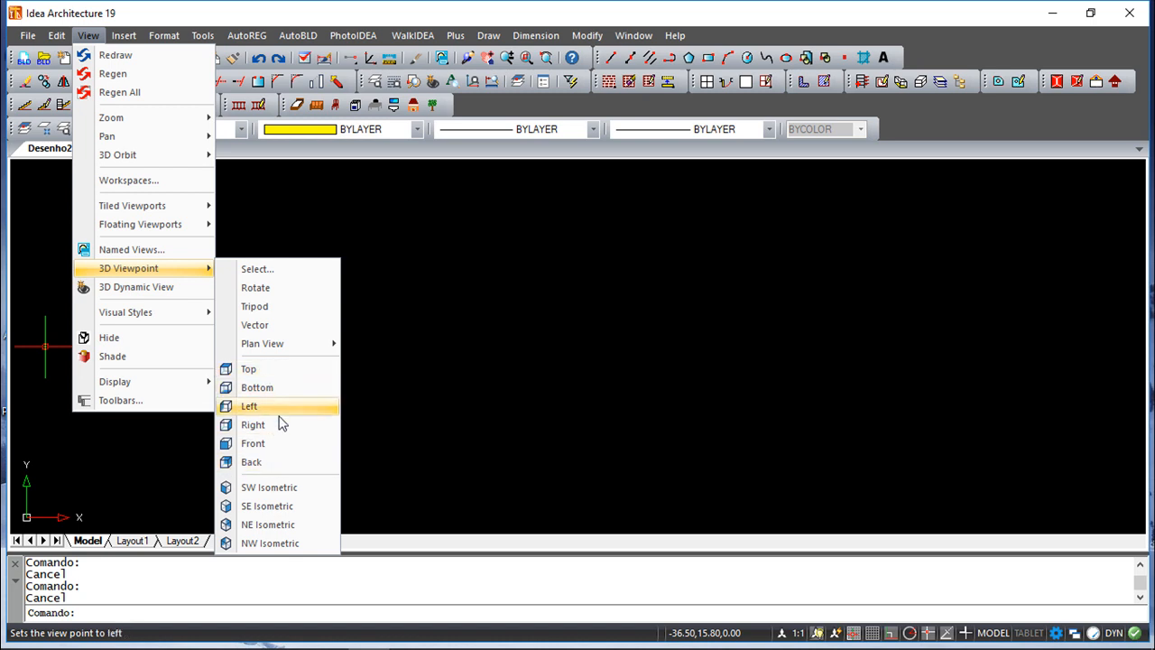
pyautogui.click(270, 488)
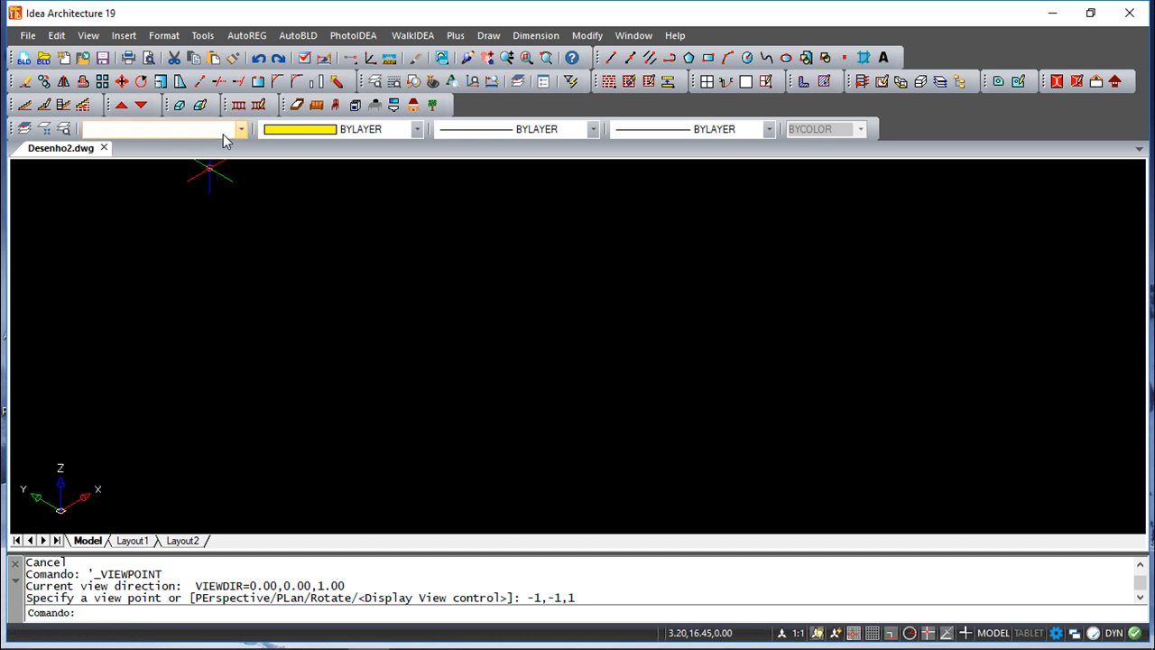
# Orbit the isometric view slightly with Free Orbit and leave the orbit command.
pyautogui.click(88, 35)
pyautogui.moveTo(113, 41)
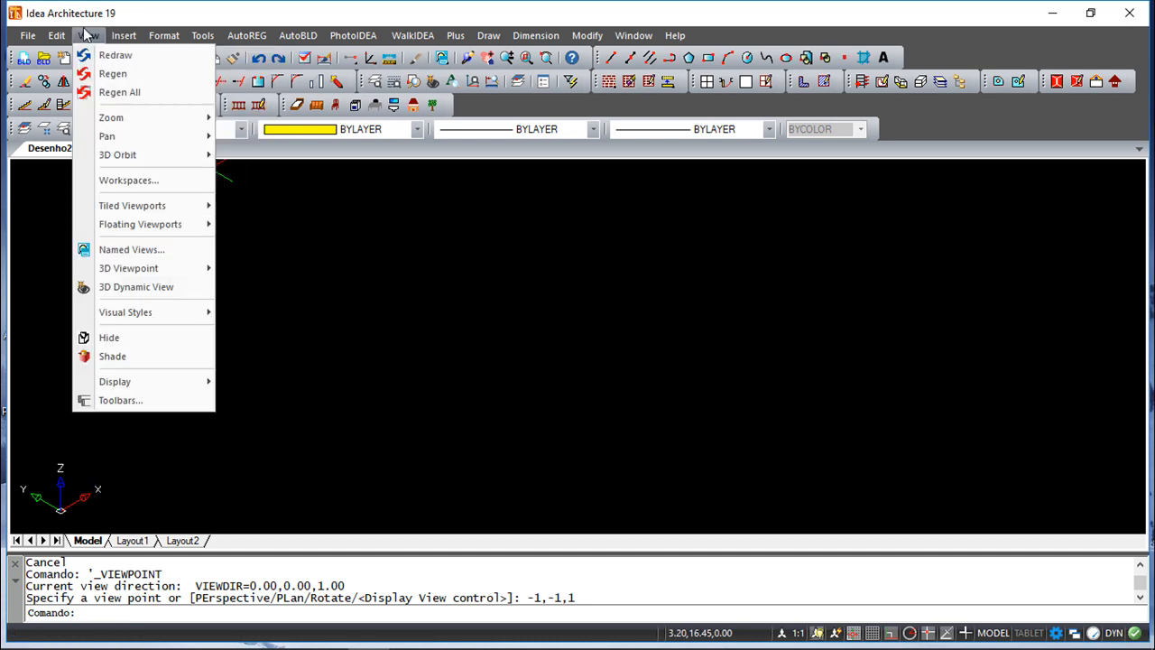
pyautogui.moveTo(141, 155)
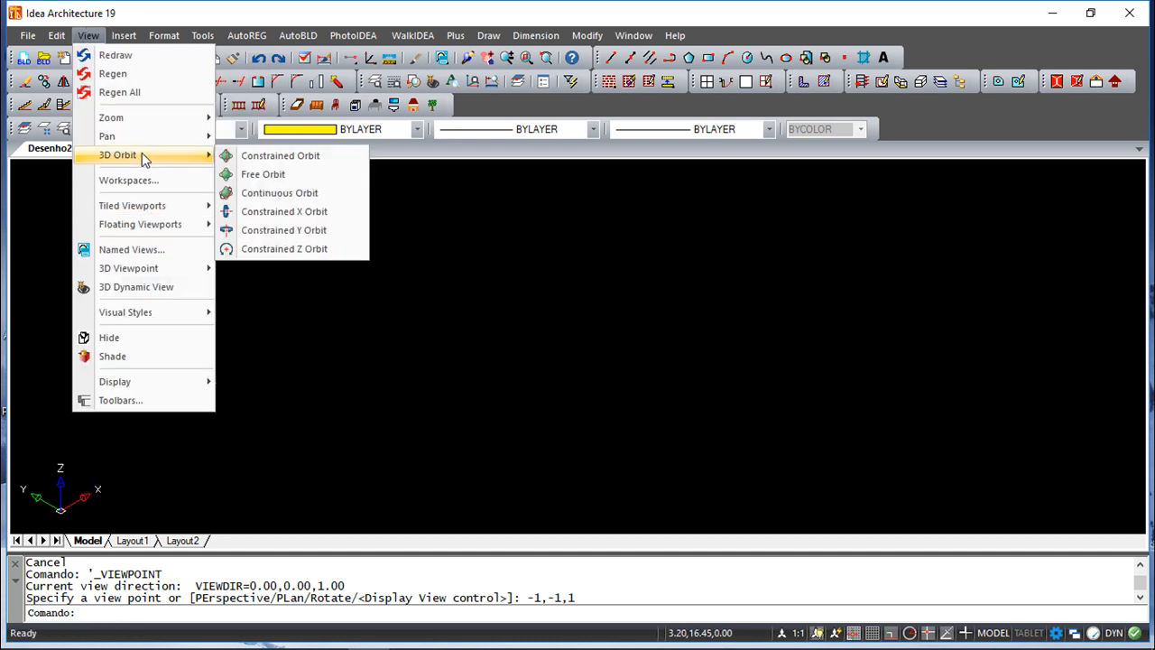
pyautogui.click(267, 177)
pyautogui.moveTo(588, 406)
pyautogui.mouseDown()
pyautogui.moveTo(592, 394)
pyautogui.moveTo(553, 405)
pyautogui.moveTo(592, 416)
pyautogui.moveTo(585, 400)
pyautogui.mouseUp()
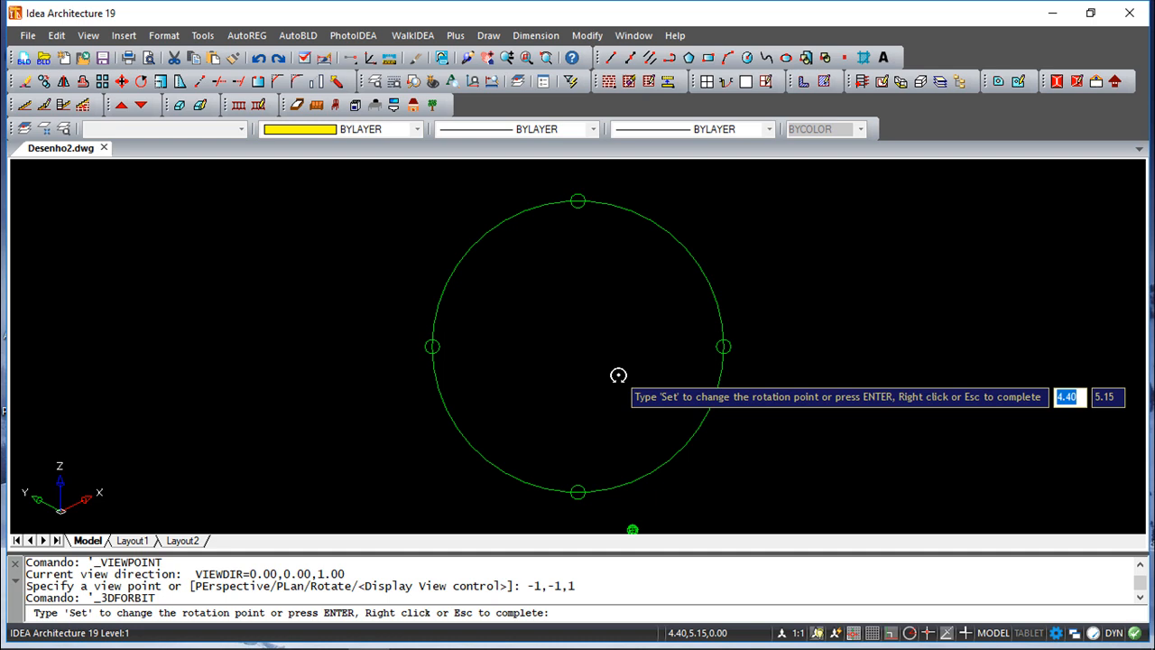
pyautogui.press('Escape')
pyautogui.press('Escape')
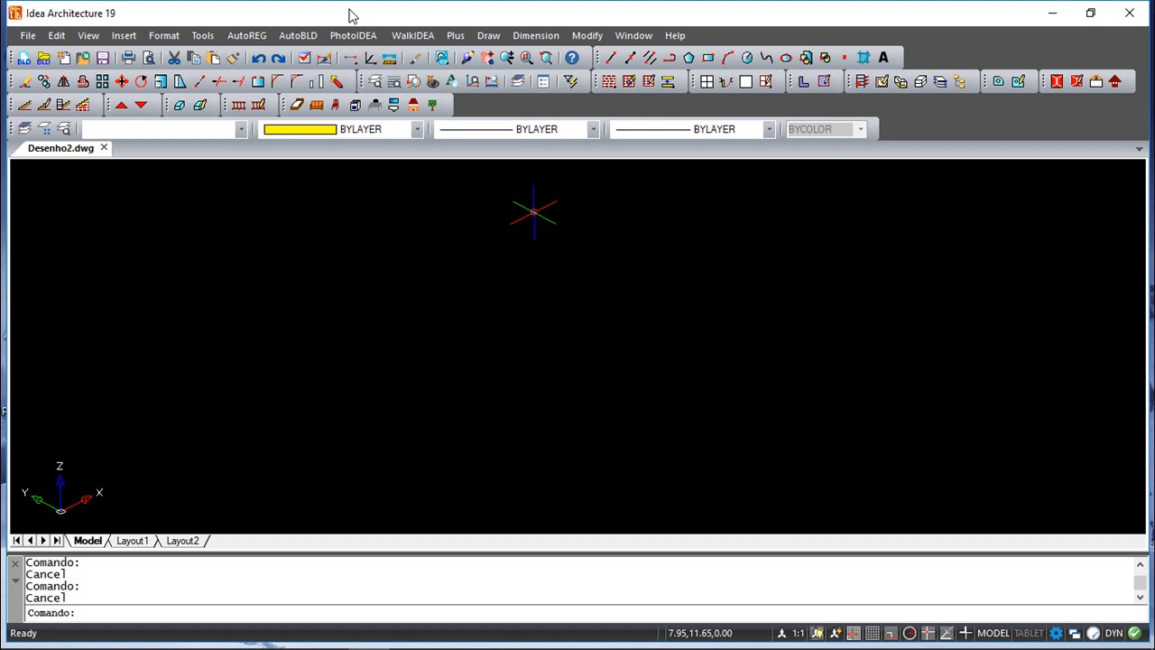
# Draw a circle of radius 50 centred at 0,0 and zoom to show the whole drawing.
pyautogui.click(747, 58)
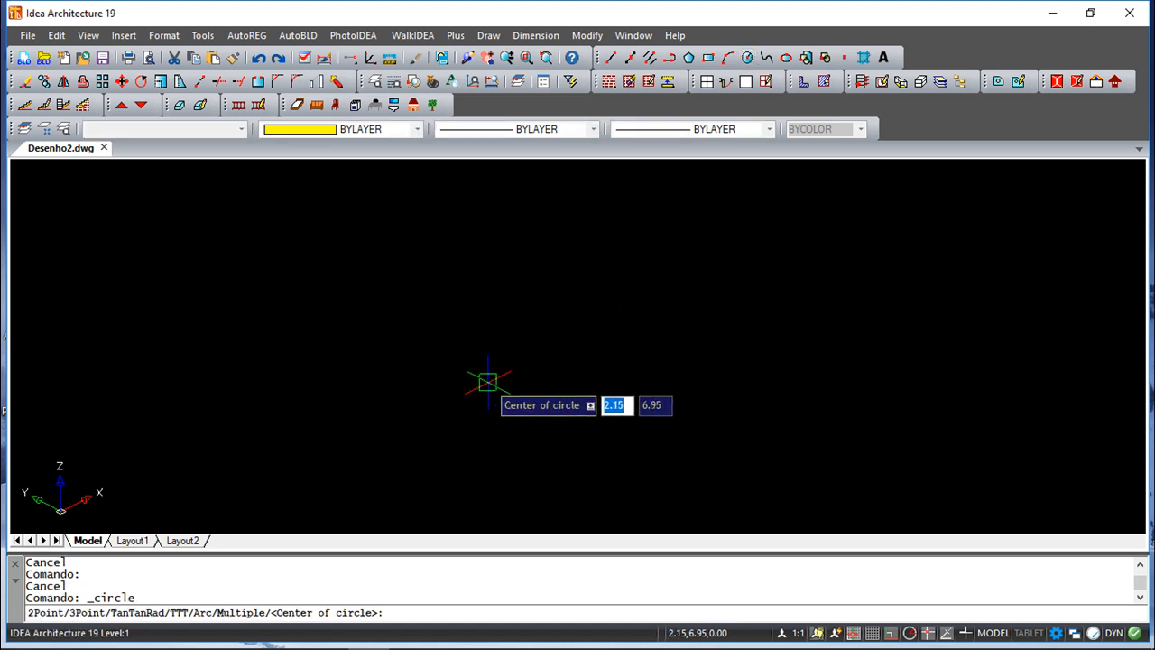
pyautogui.write('0')
pyautogui.press('Tab')
pyautogui.write('0')
pyautogui.press('Return')
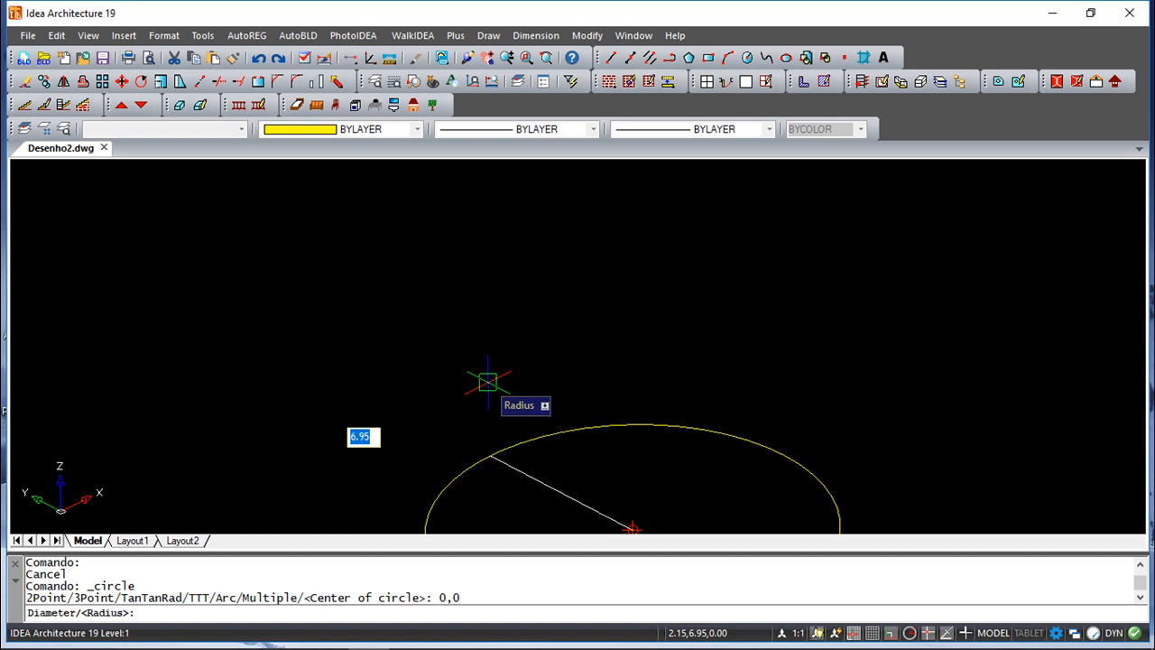
pyautogui.write('50')
pyautogui.press('Return')
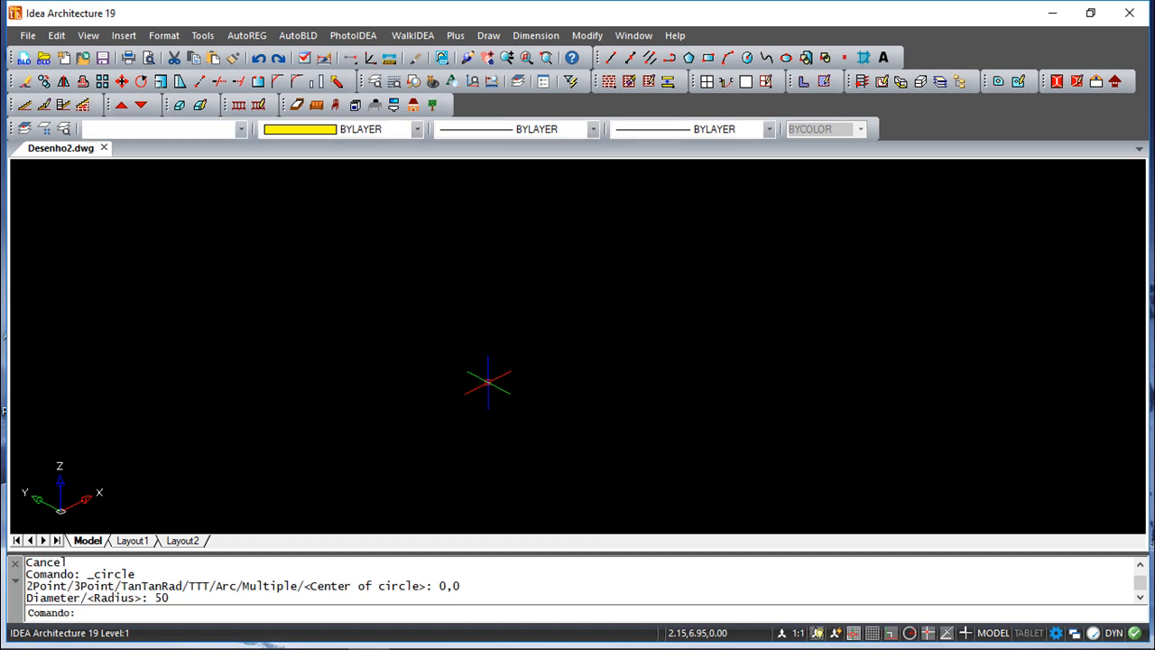
pyautogui.write('z')
pyautogui.press('Return')
pyautogui.write('a')
pyautogui.press('Return')
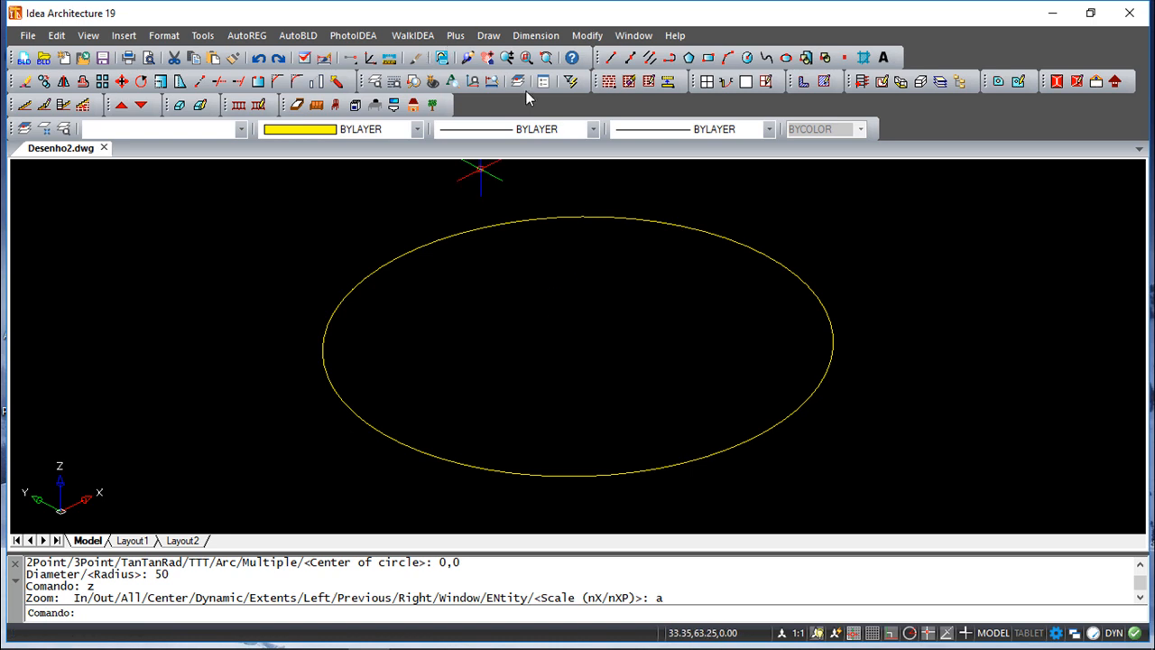
# Rotate the 3D view in real time to see the circle from a slightly flatter angle.
pyautogui.click(467, 57)
pyautogui.moveTo(581, 406)
pyautogui.mouseDown()
pyautogui.moveTo(554, 392)
pyautogui.moveTo(590, 395)
pyautogui.moveTo(578, 400)
pyautogui.moveTo(586, 377)
pyautogui.moveTo(587, 401)
pyautogui.mouseUp()
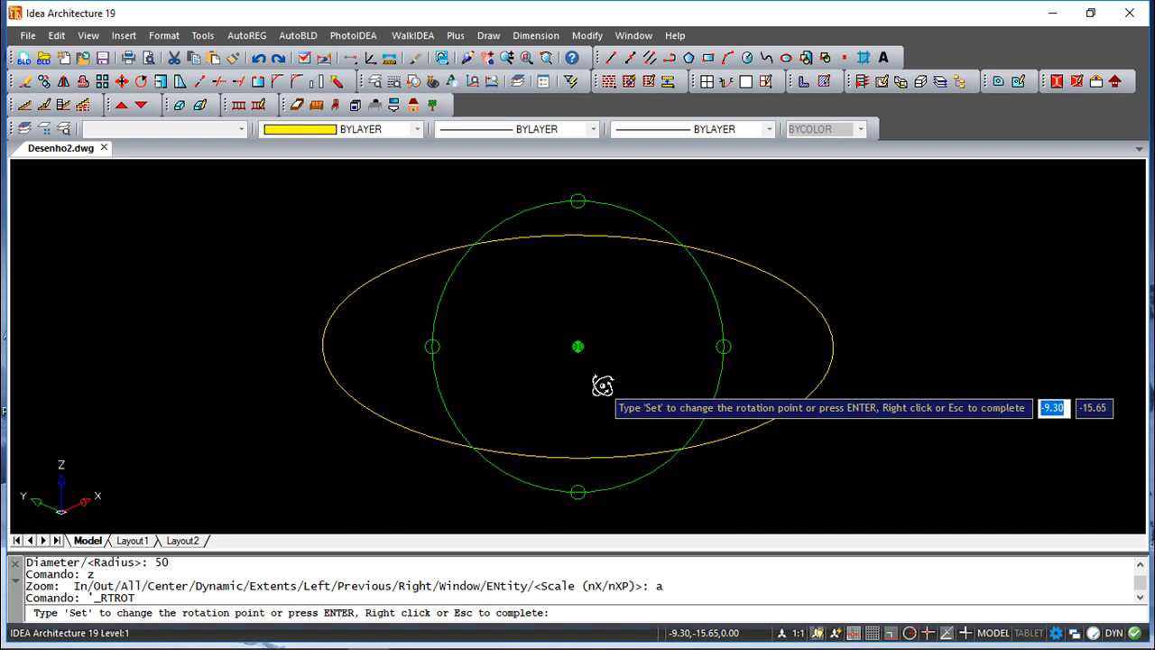
pyautogui.press('Escape')
pyautogui.press('Escape')
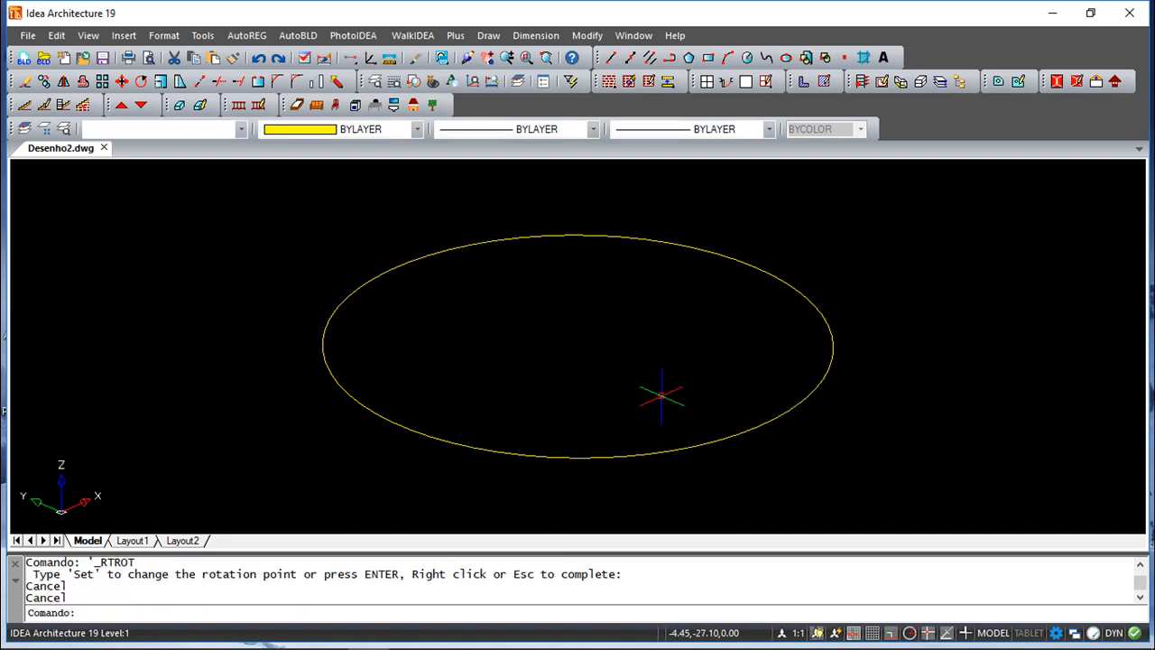
# Shade the circle, and switch the display to the 3D Wireframe visual style.
pyautogui.click(88, 36)
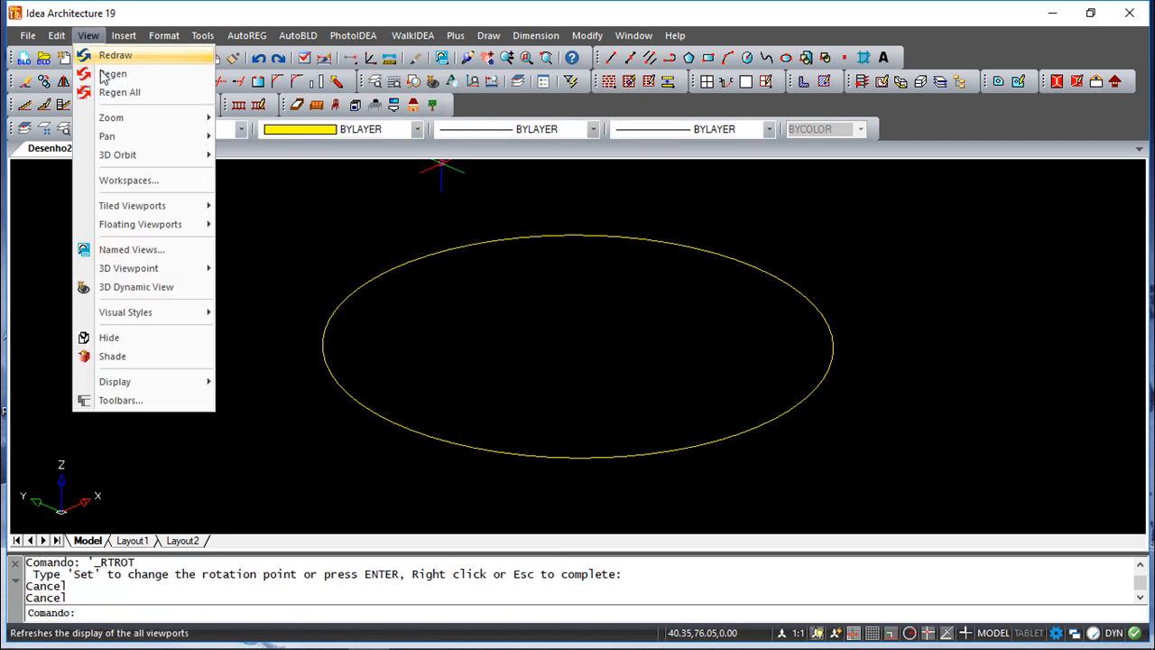
pyautogui.click(120, 358)
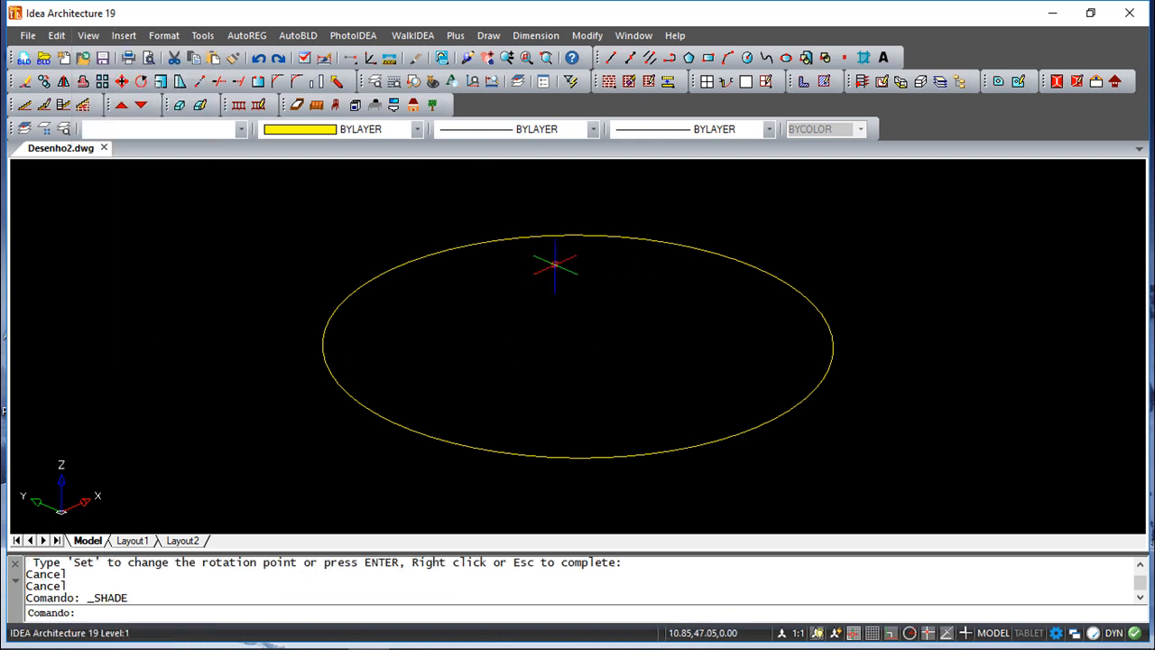
pyautogui.click(89, 36)
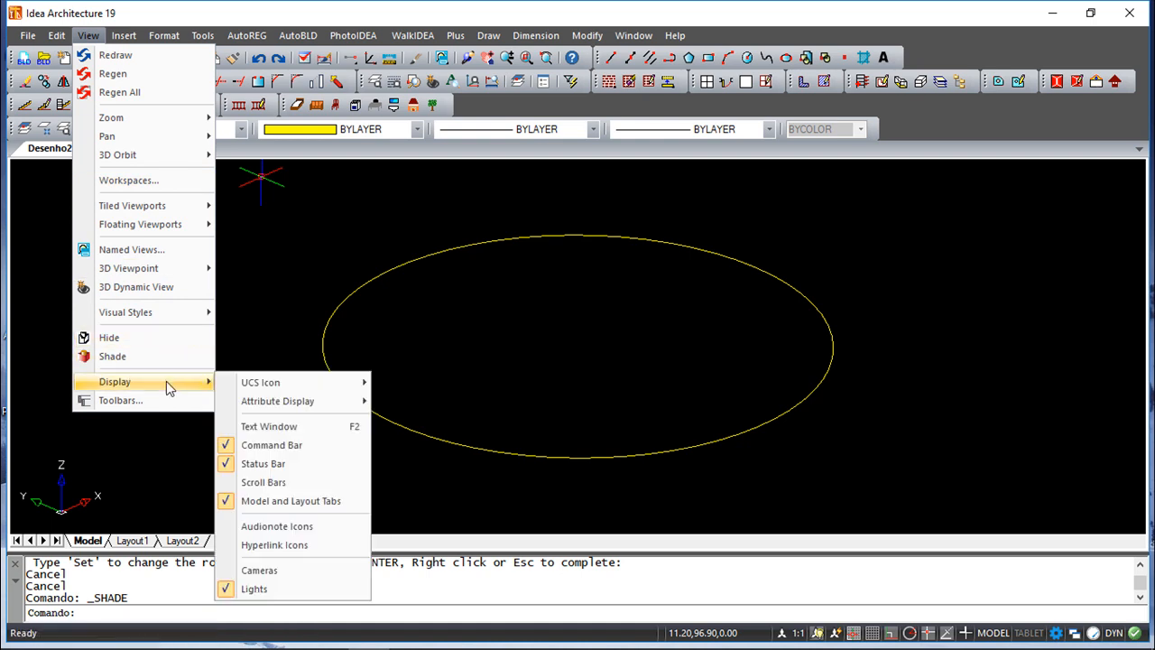
pyautogui.moveTo(206, 314)
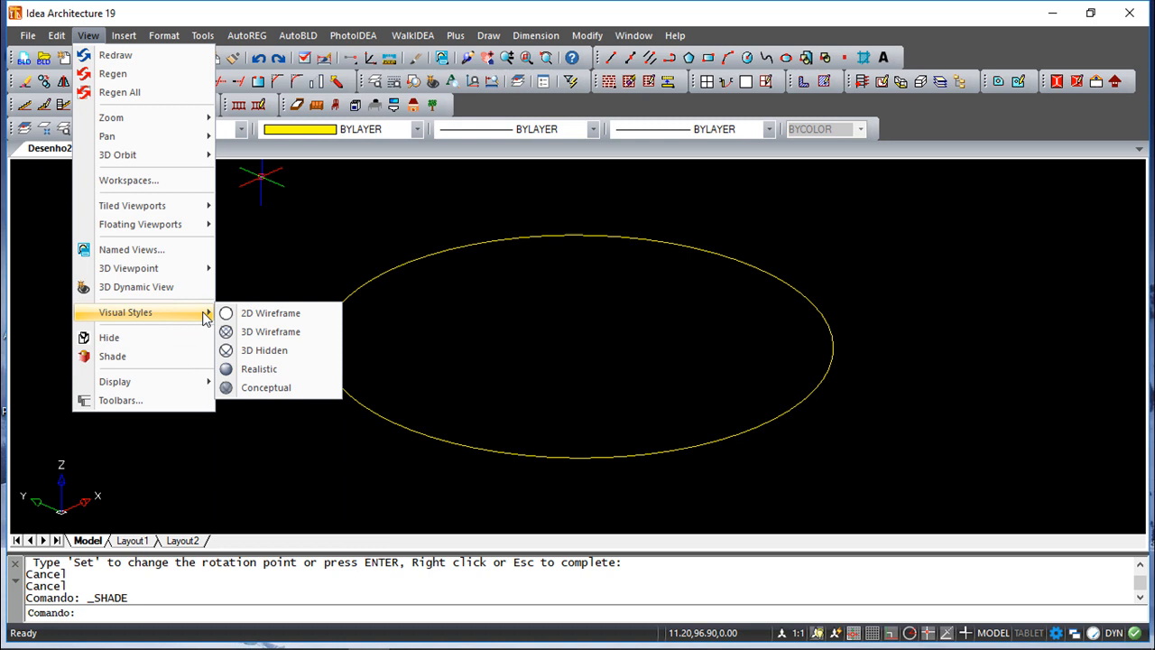
pyautogui.click(271, 332)
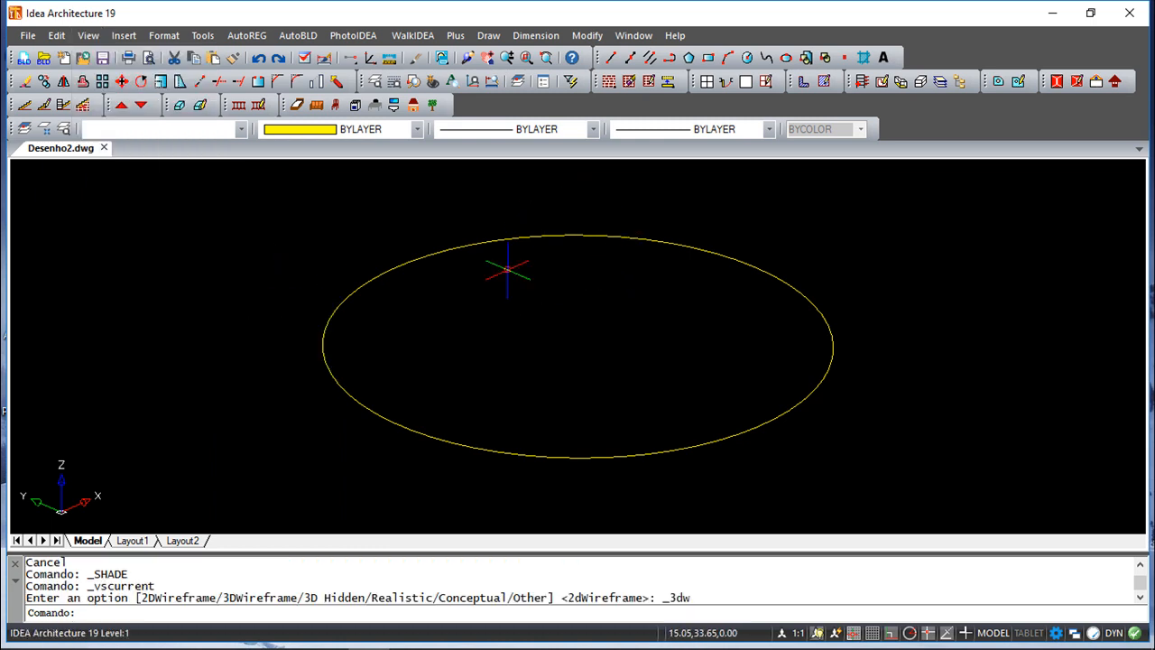
# Extrude the circle into a solid with a height of 30 and a taper angle of 5 degrees.
pyautogui.click(488, 35)
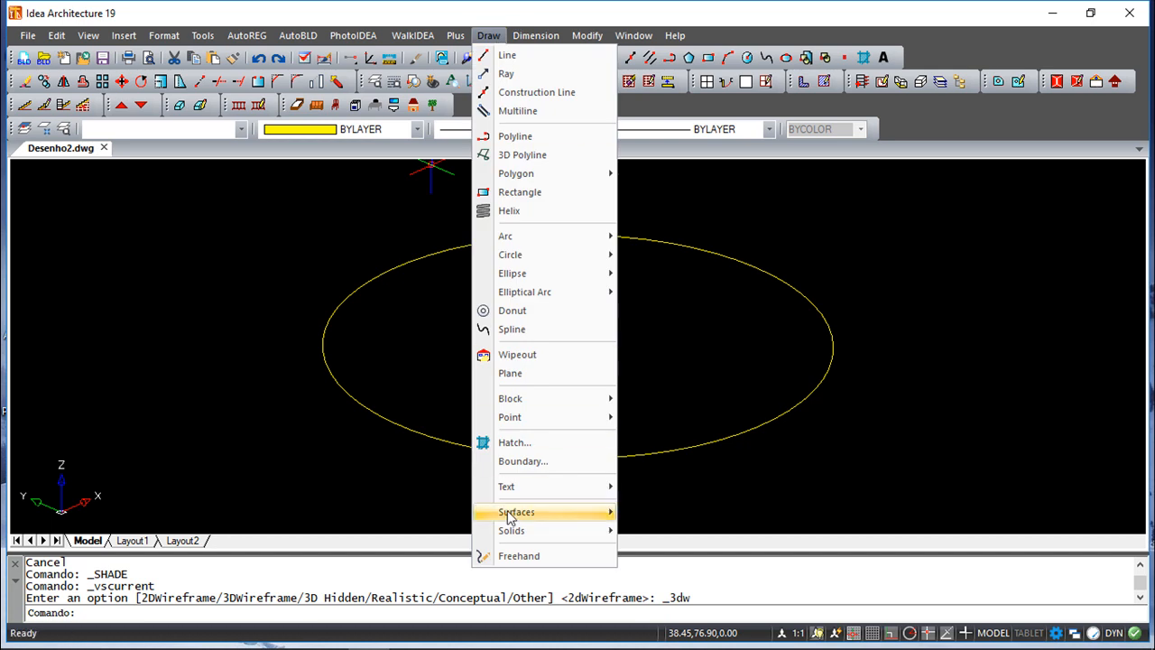
pyautogui.moveTo(521, 532)
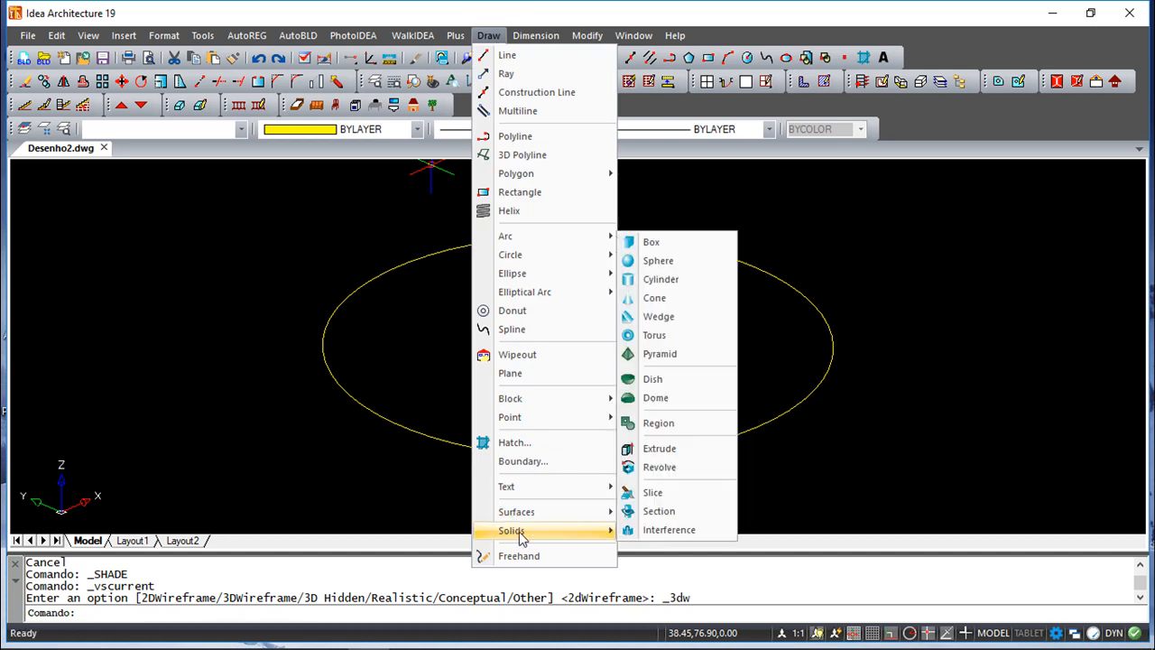
pyautogui.click(661, 448)
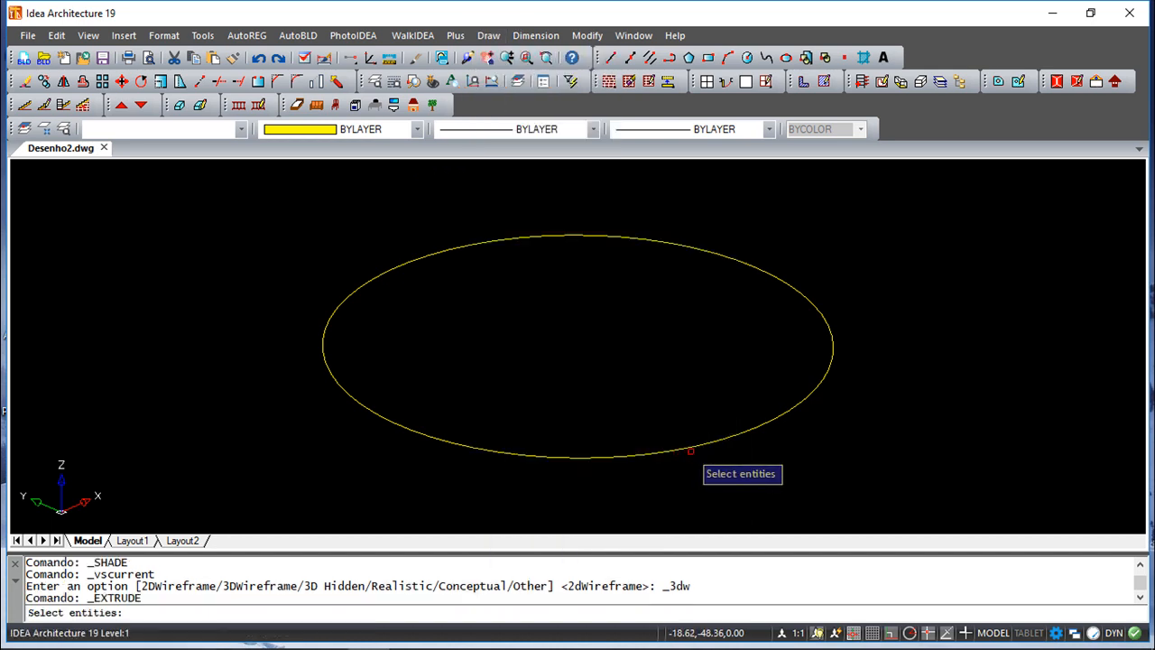
pyautogui.click(682, 448)
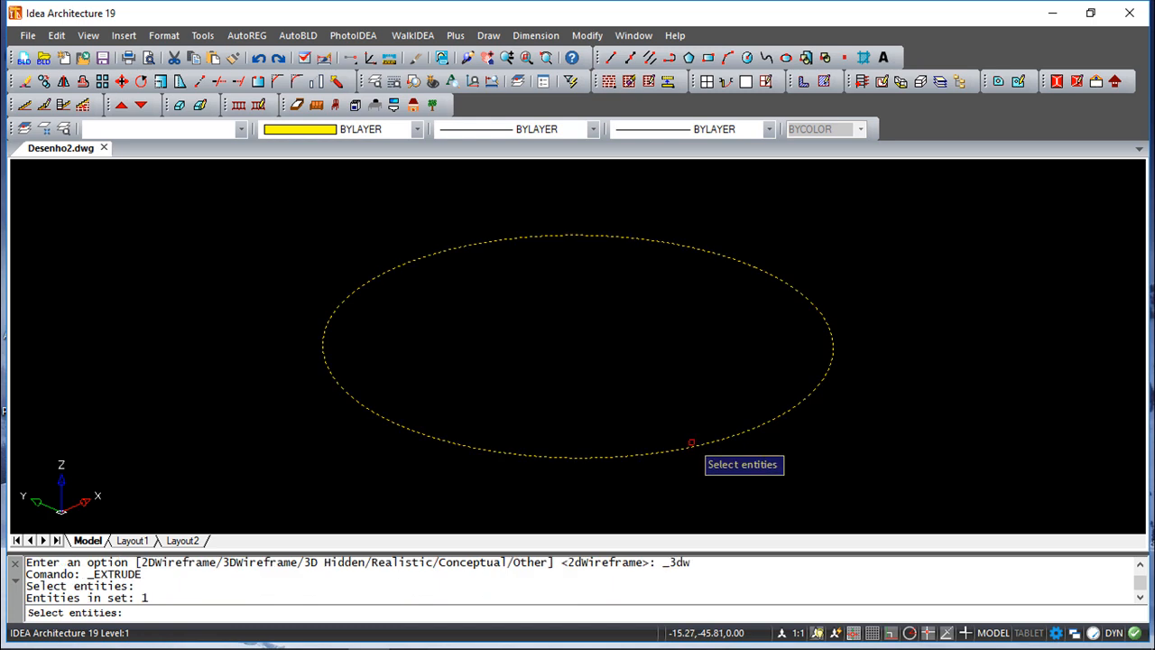
pyautogui.press('Return')
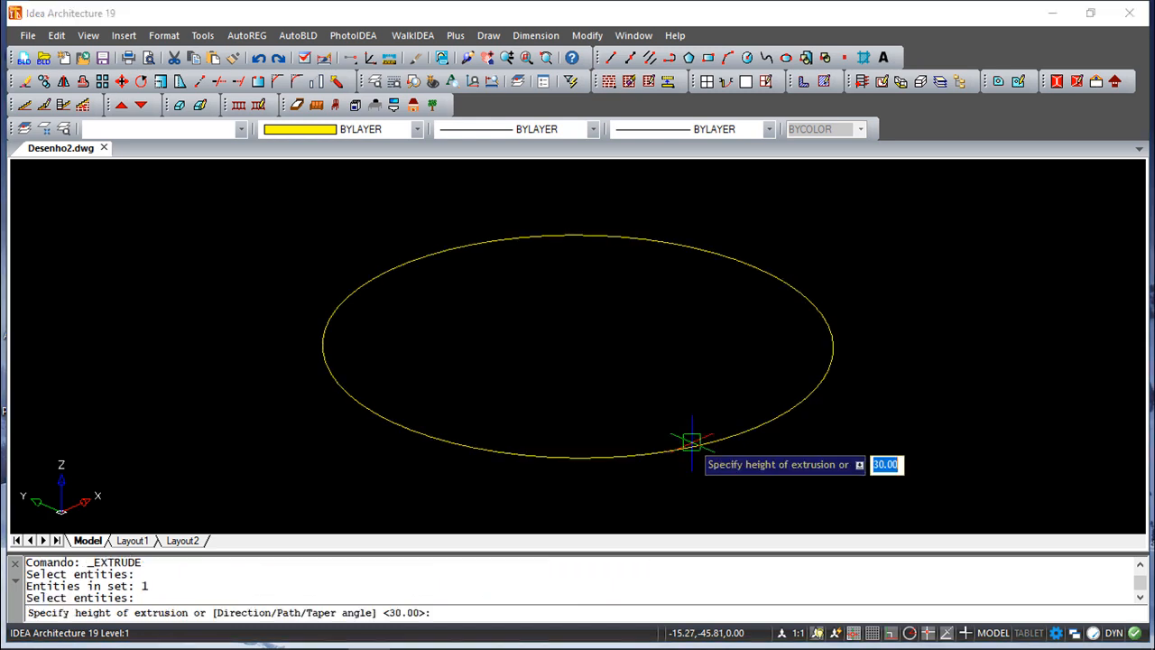
pyautogui.write('t')
pyautogui.press('Return')
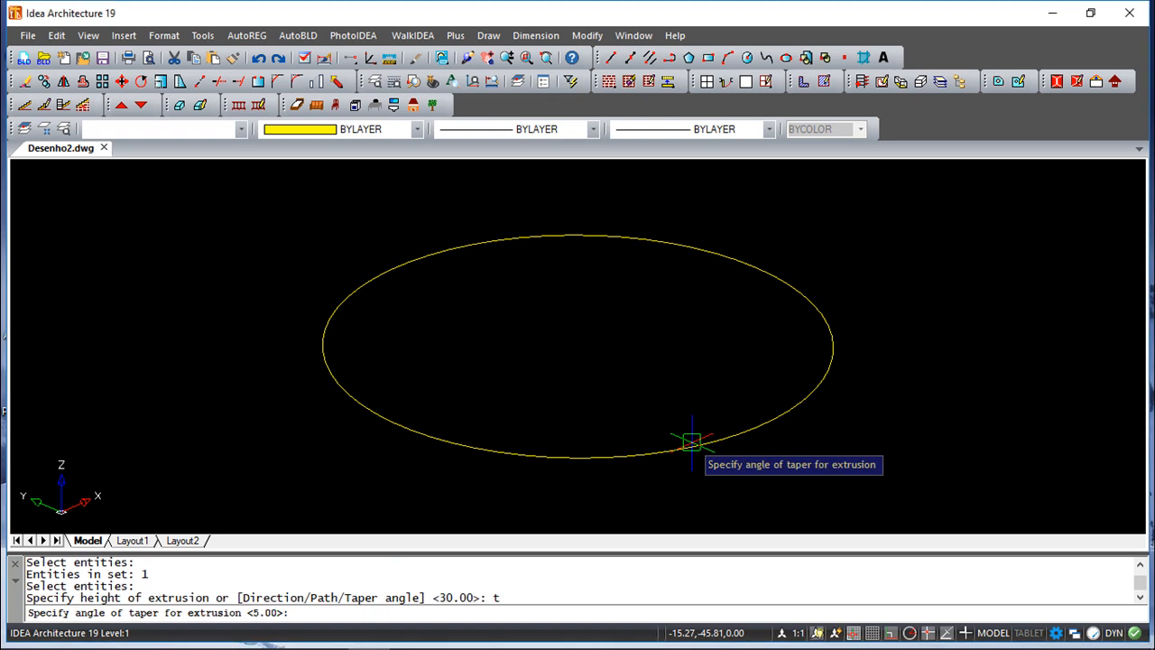
pyautogui.press('Return')
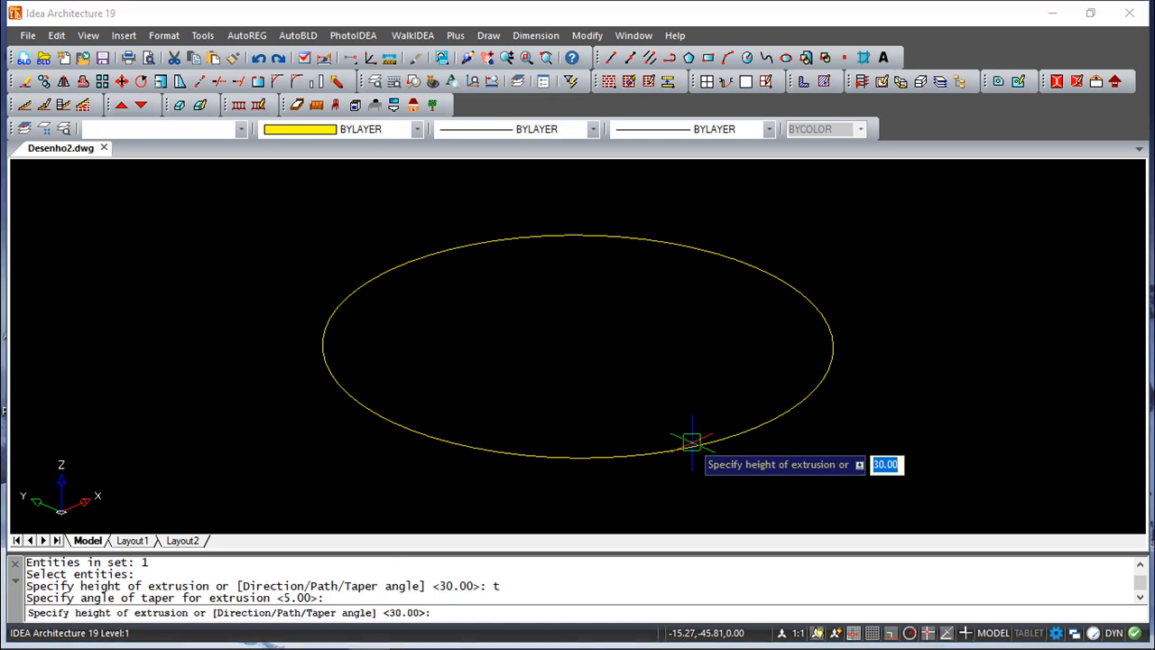
pyautogui.write('50')
pyautogui.press('Return')
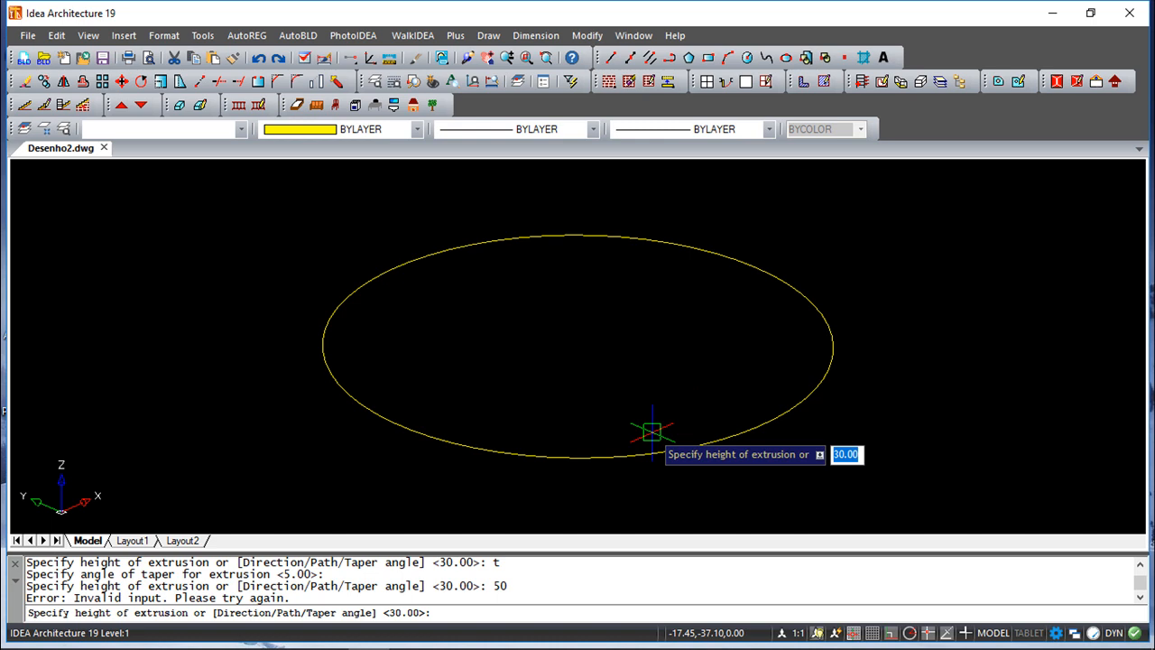
pyautogui.press('Return')
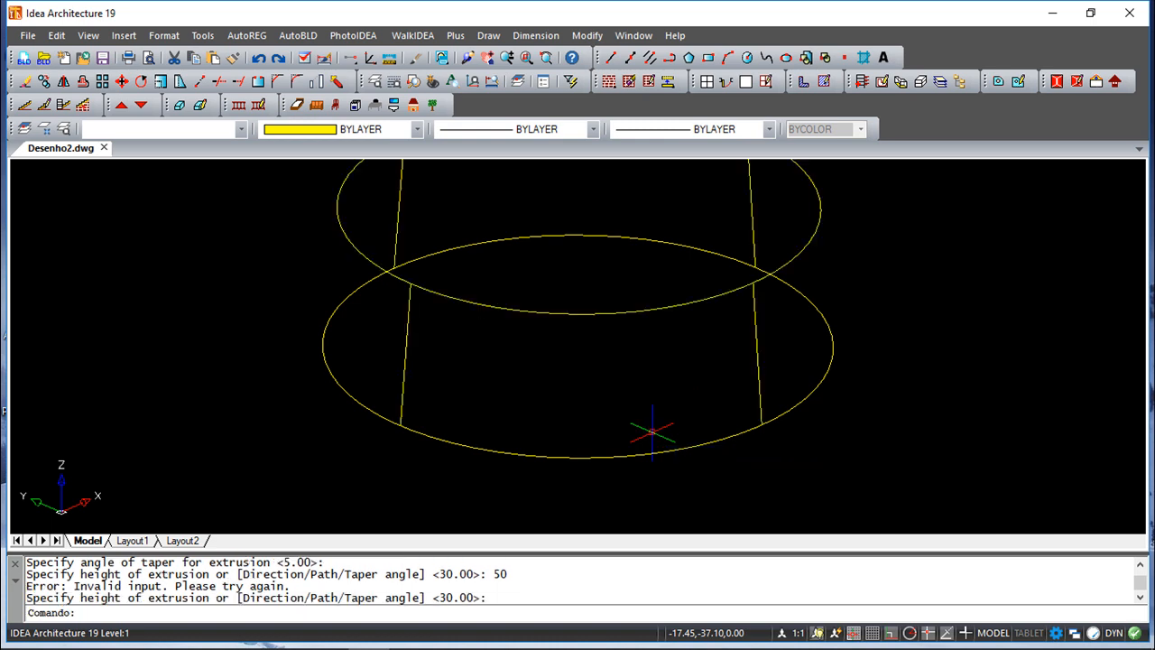
pyautogui.scroll(-2, 624, 435)
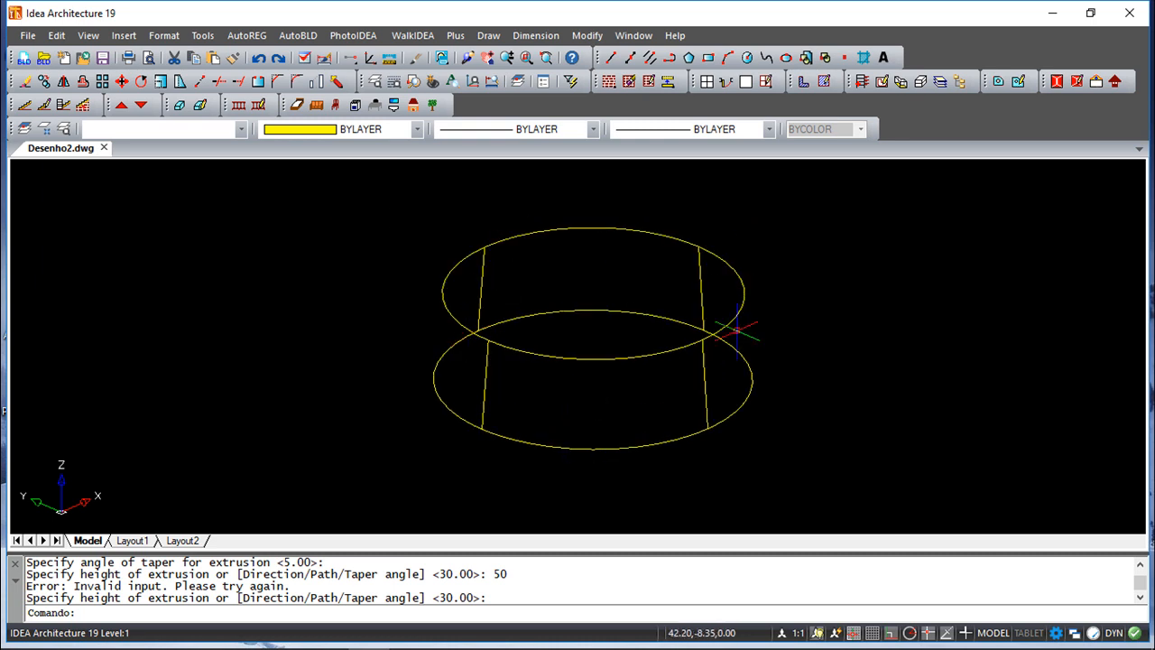
# Shade the tapered solid and rotate the view to examine it from a higher angle.
pyautogui.click(88, 35)
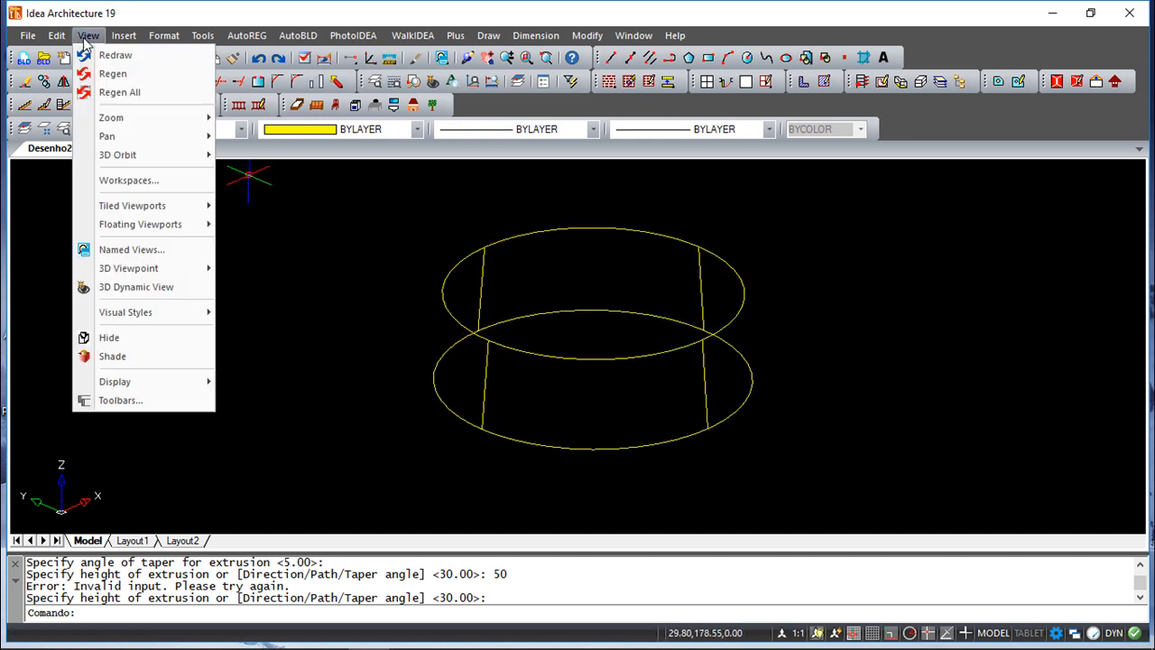
pyautogui.click(110, 356)
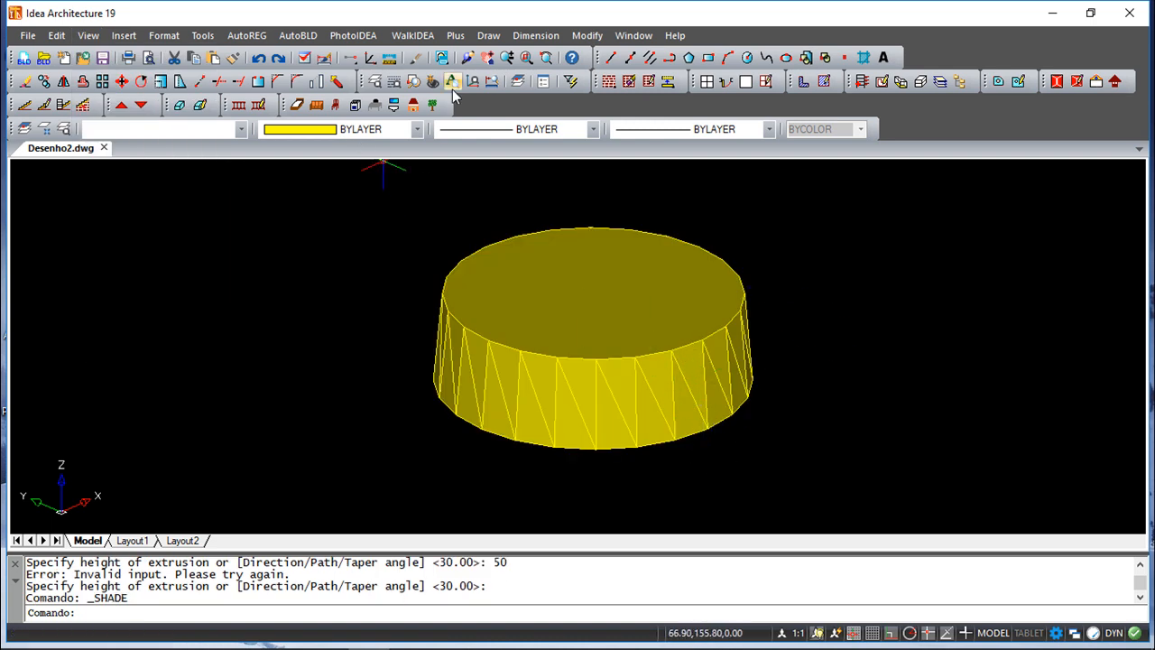
pyautogui.click(466, 59)
pyautogui.moveTo(382, 310)
pyautogui.mouseDown()
pyautogui.moveTo(399, 276)
pyautogui.moveTo(568, 392)
pyautogui.moveTo(578, 304)
pyautogui.moveTo(586, 413)
pyautogui.mouseUp()
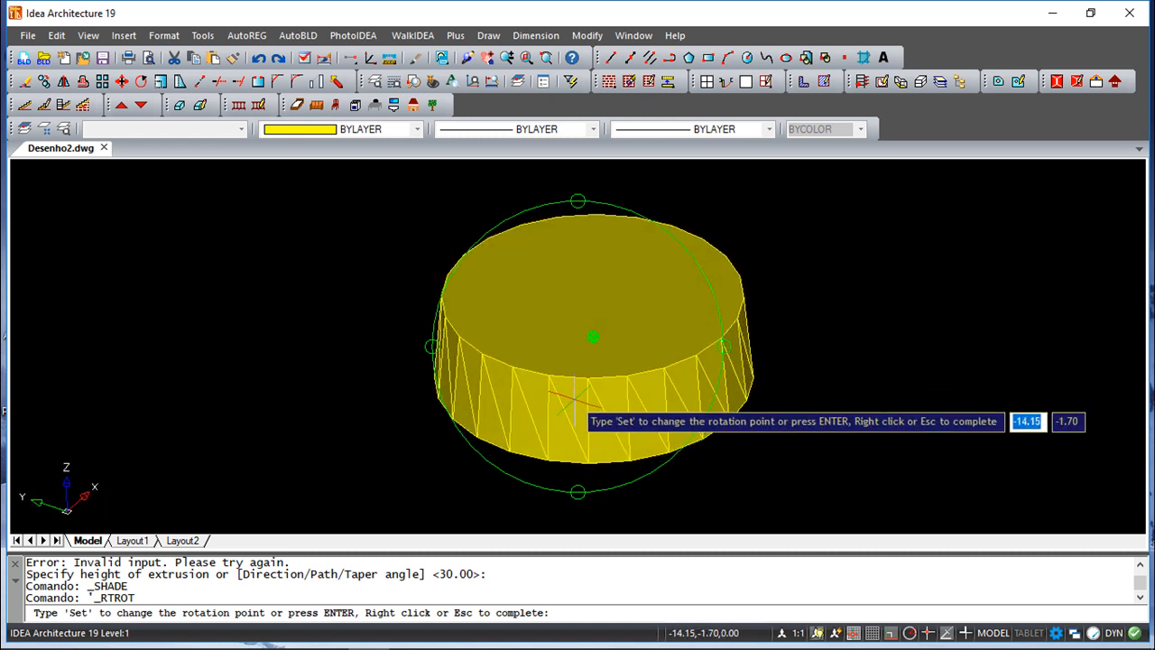
pyautogui.click(88, 36)
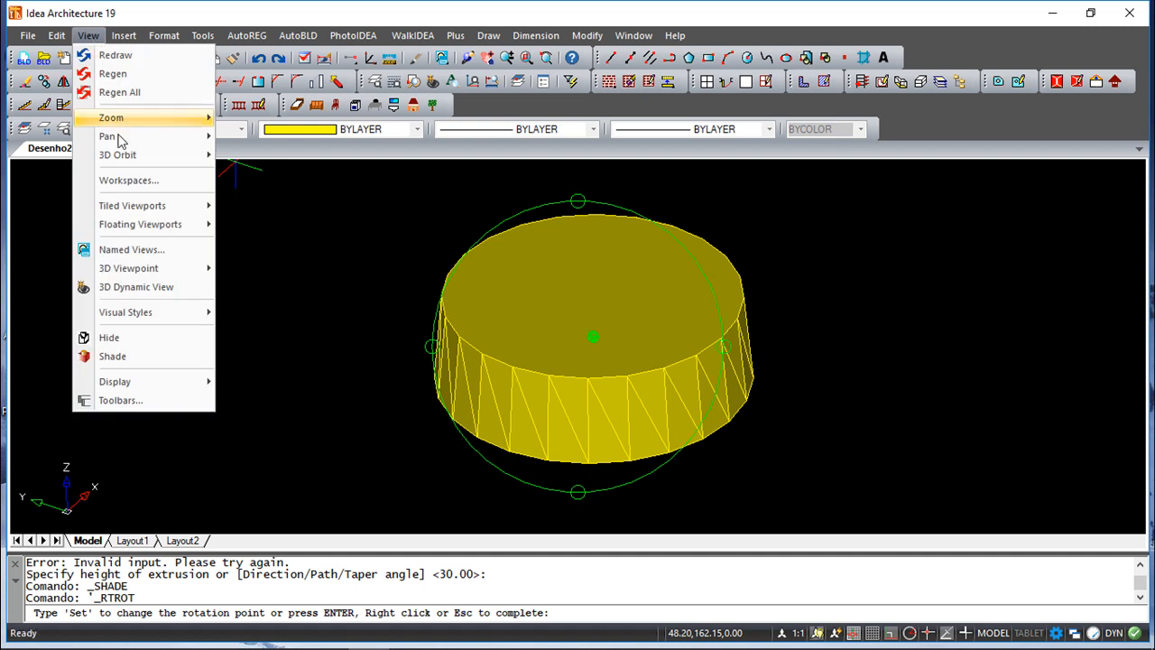
pyautogui.click(131, 359)
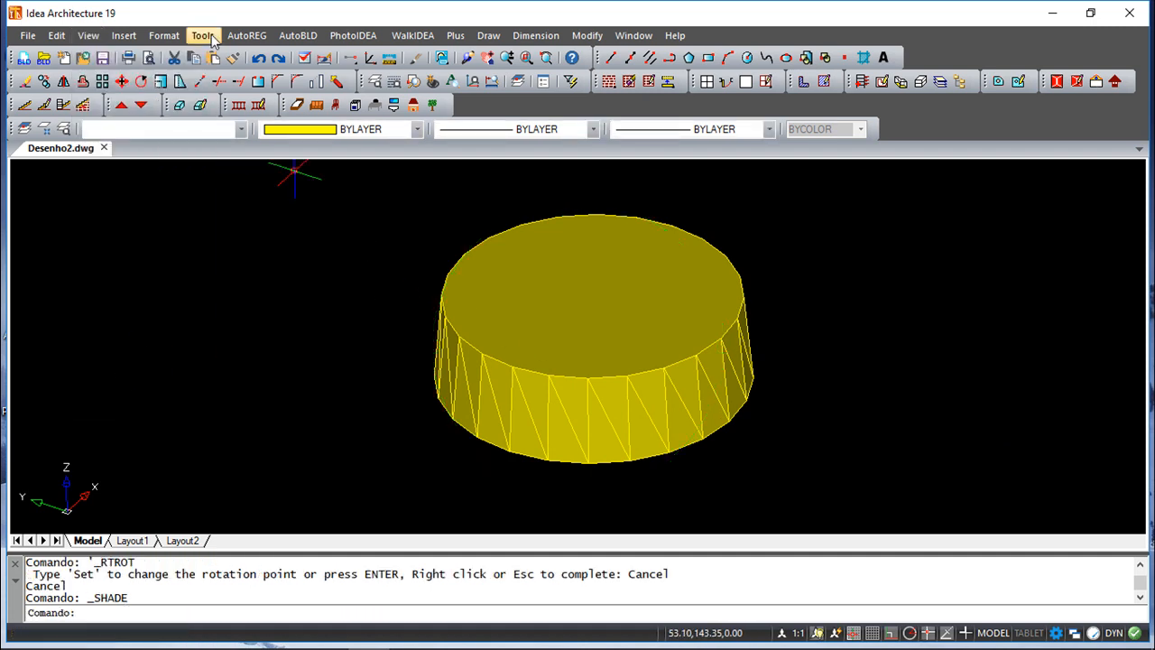
# Return the tapered solid's display to the 3D Wireframe visual style.
pyautogui.click(88, 37)
pyautogui.moveTo(133, 318)
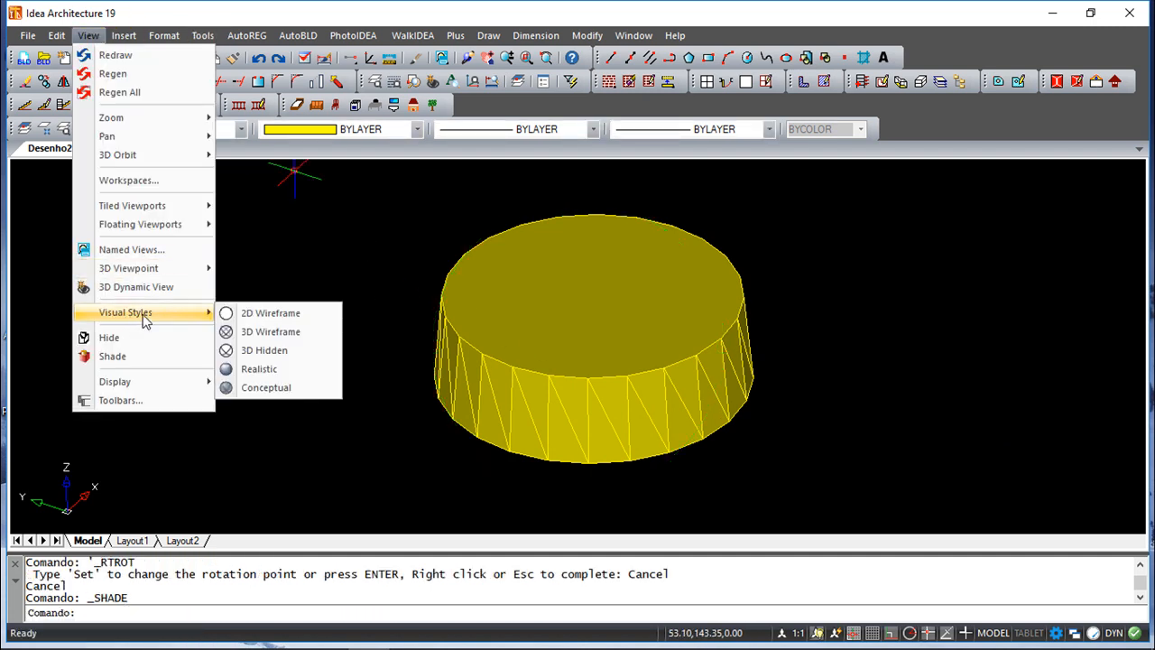
pyautogui.click(280, 334)
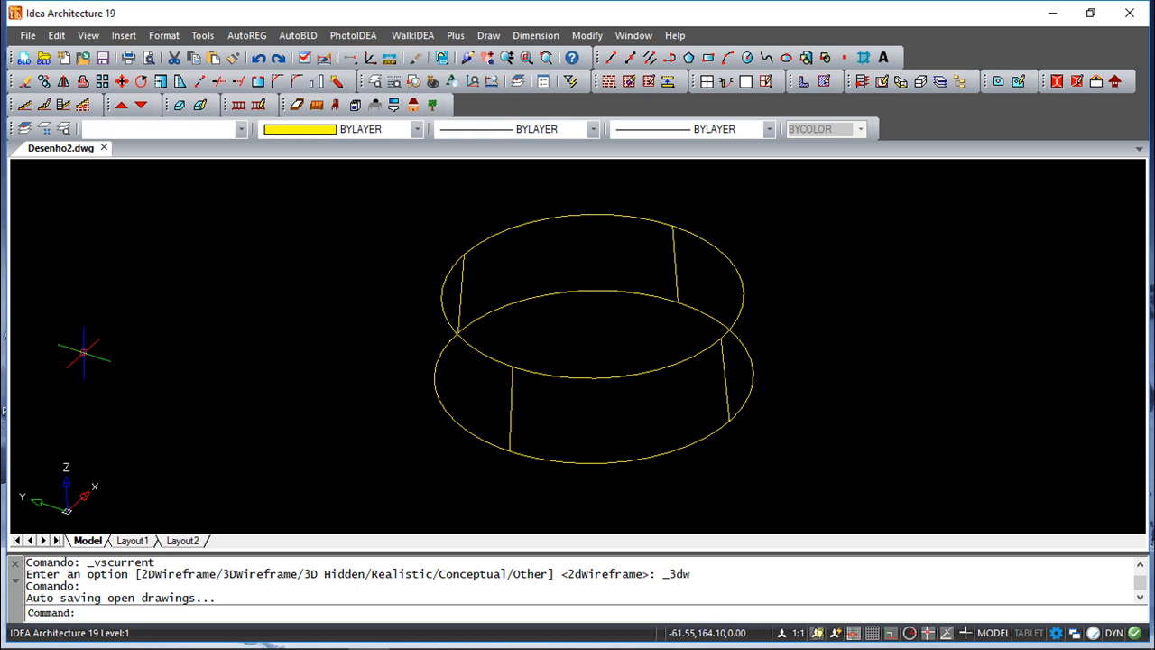
# Erase the tapered solid from the drawing.
pyautogui.click(24, 81)
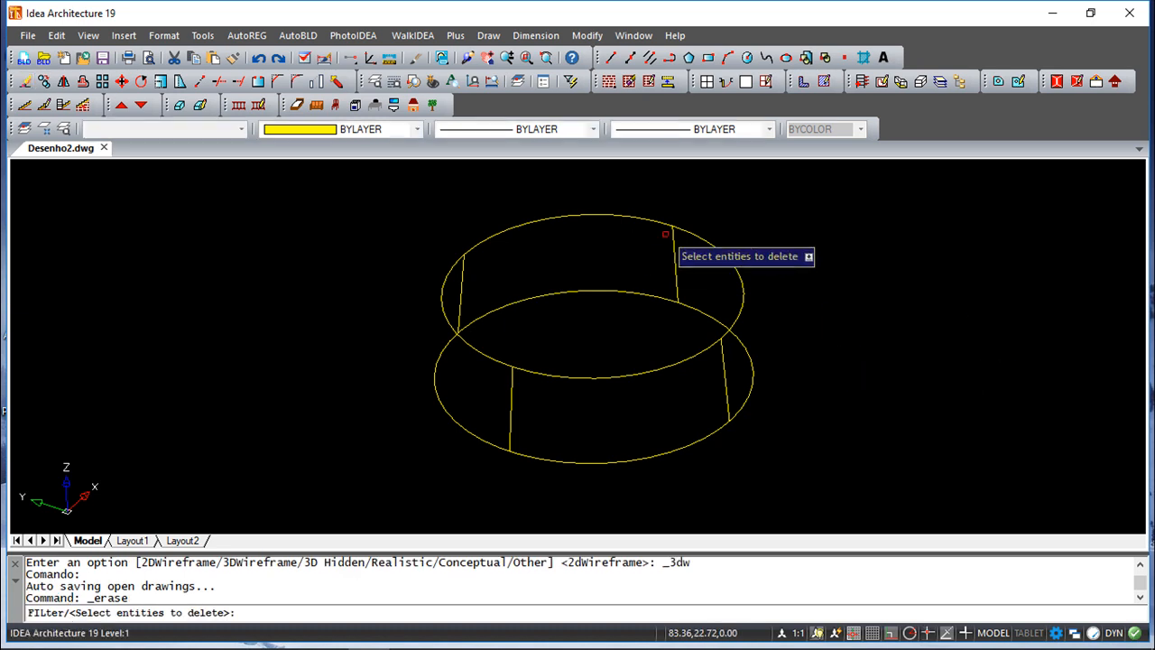
pyautogui.click(730, 214)
pyautogui.click(642, 251)
pyautogui.press('Return')
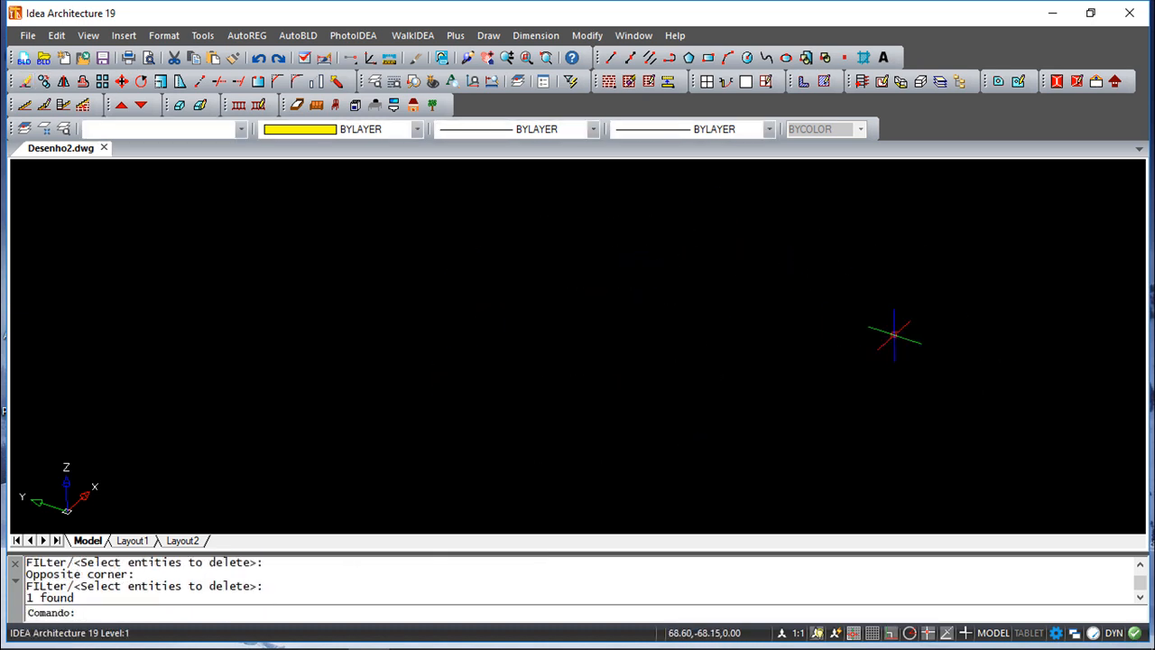
# Erase everything left in the drawing, selecting it with the All option.
pyautogui.click(25, 85)
pyautogui.write('a')
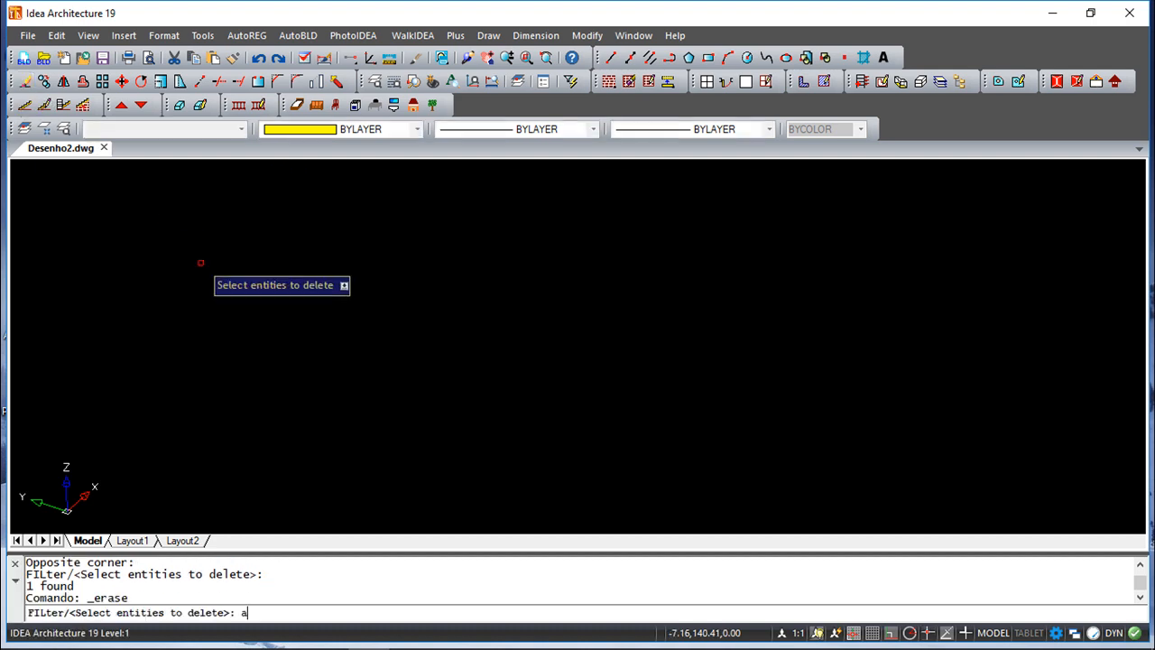
pyautogui.write('ll')
pyautogui.press('Return')
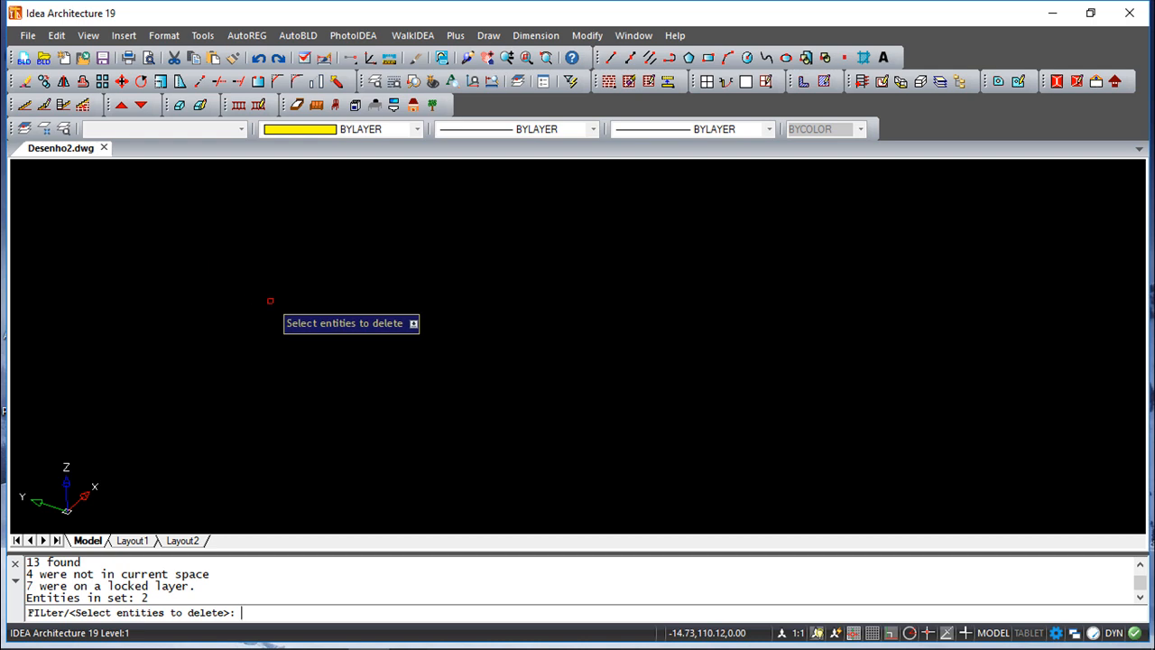
pyautogui.press('Return')
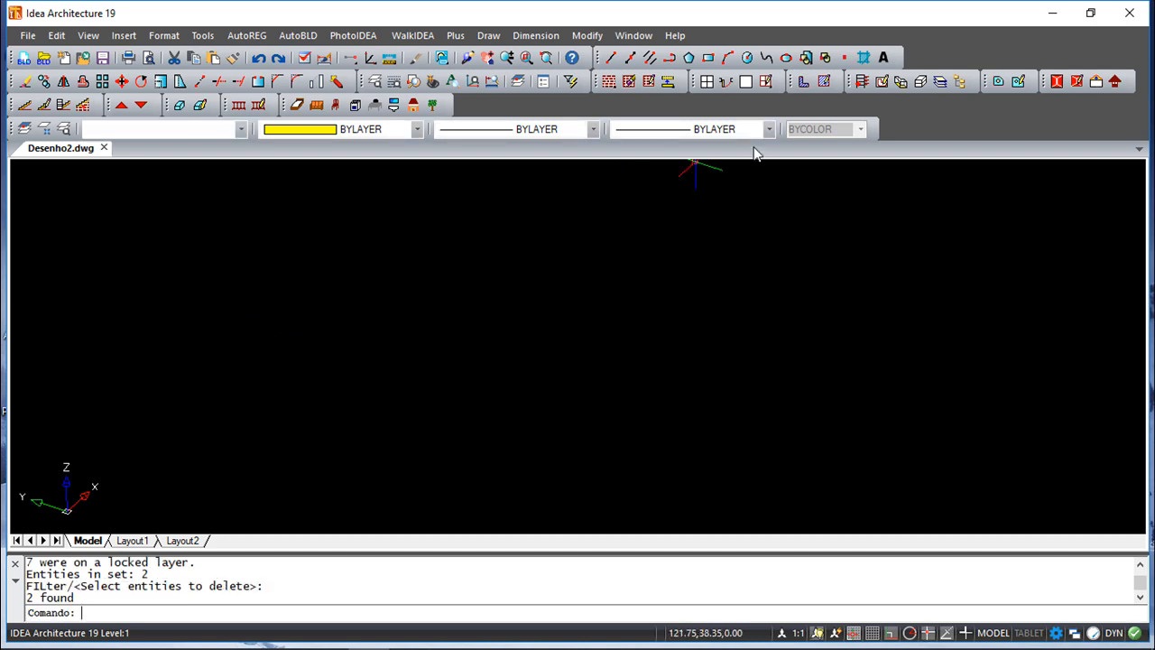
# Draw a circle of radius 50 centred at 0,0,0.
pyautogui.click(746, 58)
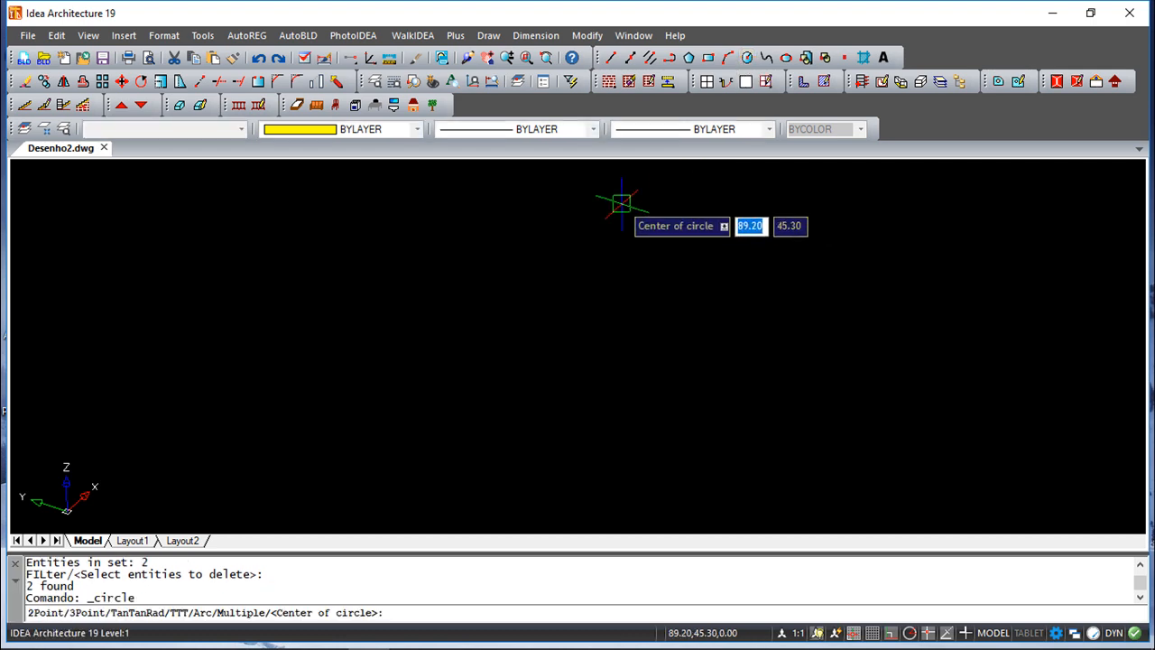
pyautogui.write('0,0,0')
pyautogui.press('Return')
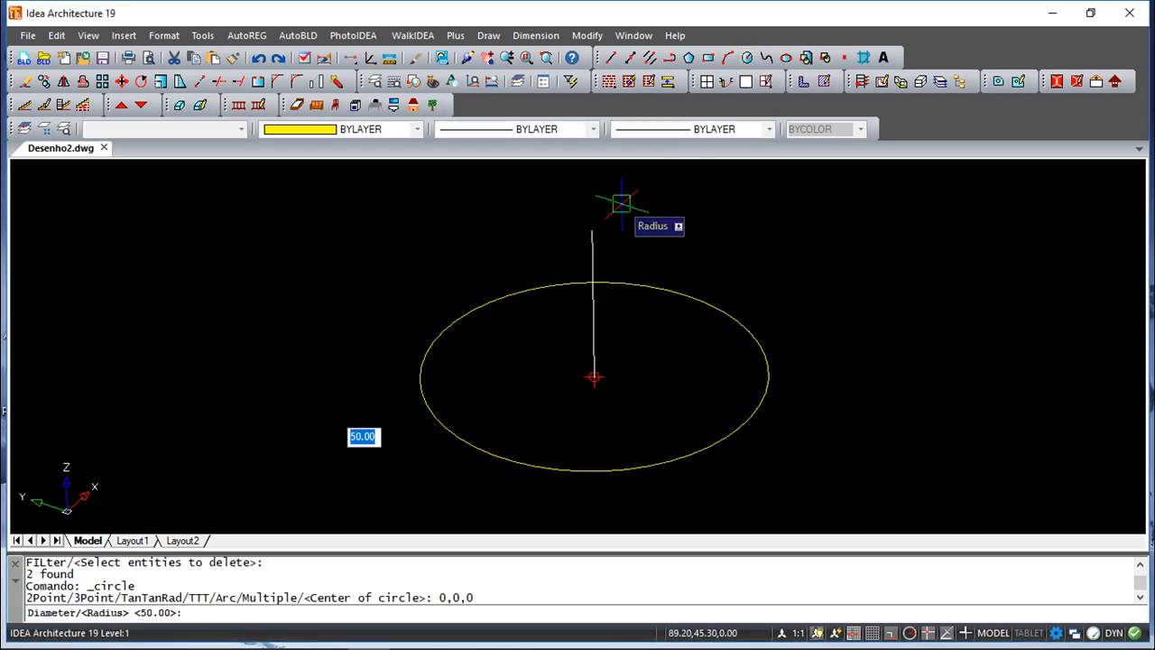
pyautogui.write('50')
pyautogui.press('Return')
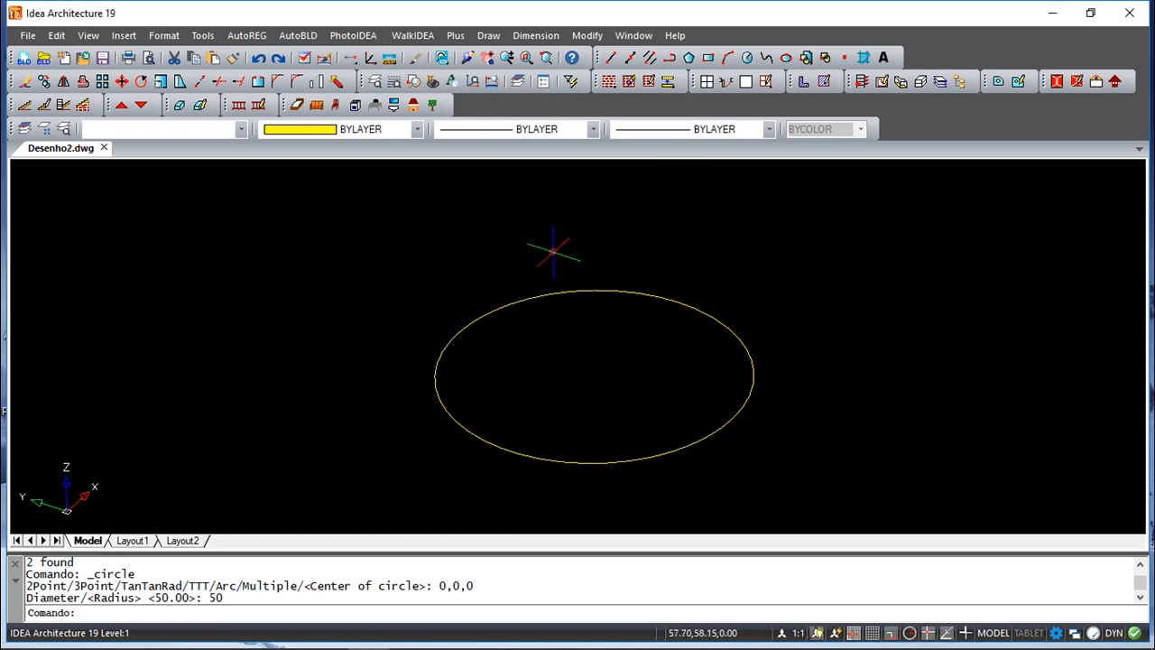
# Set the current drawing elevation to 30.
pyautogui.click(165, 41)
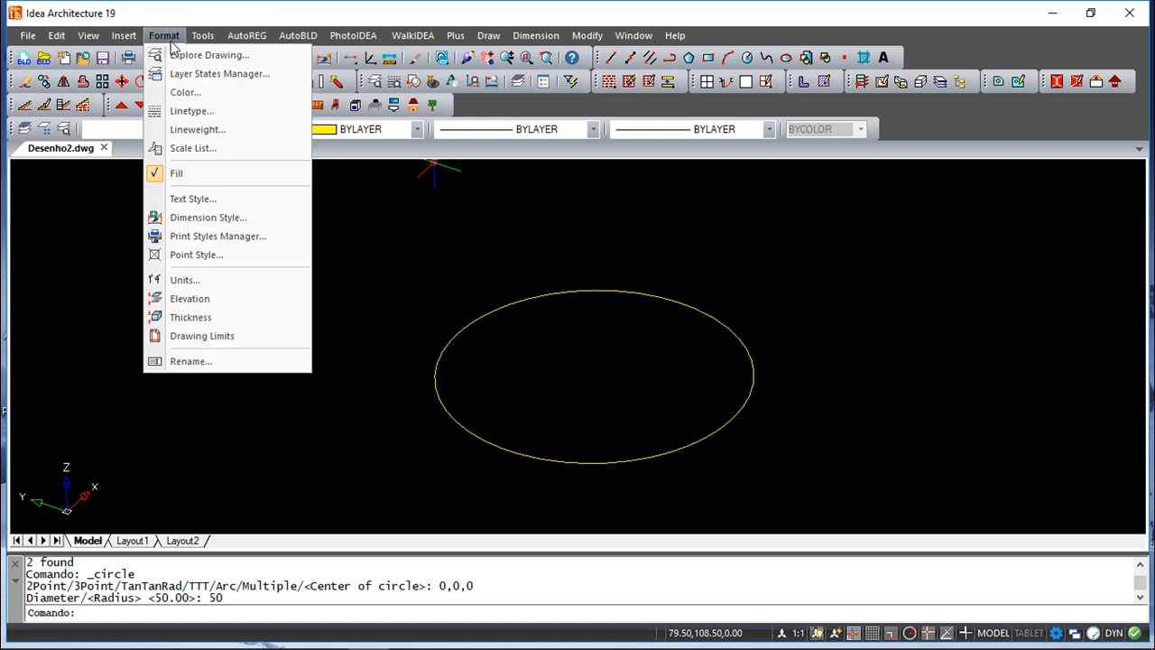
pyautogui.click(189, 301)
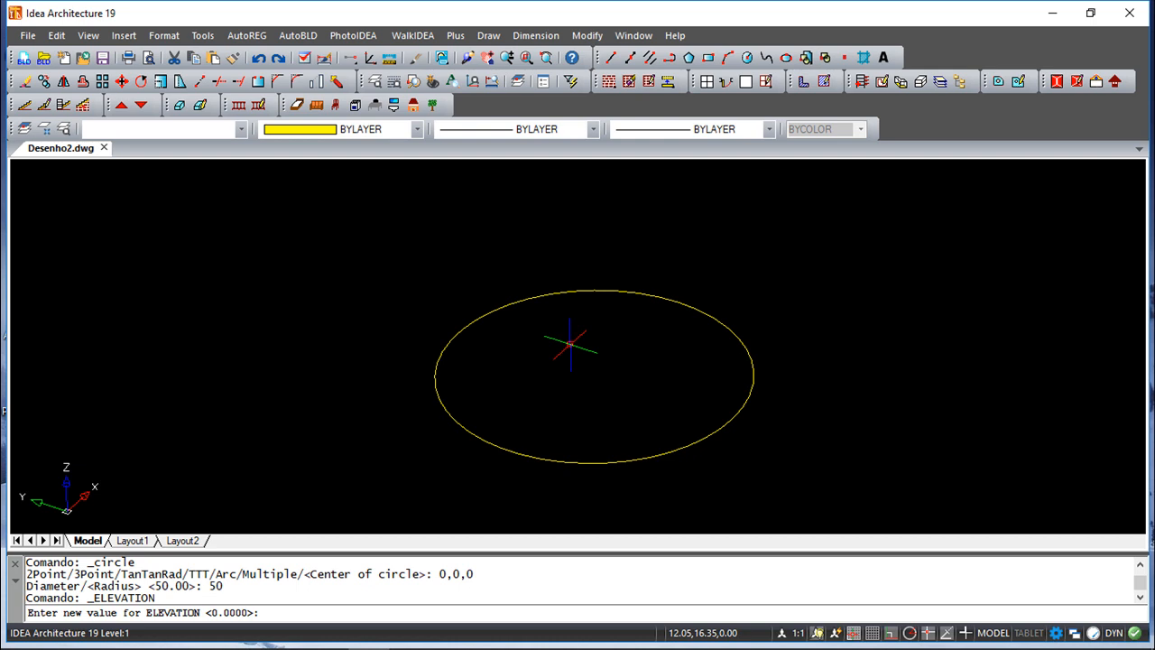
pyautogui.write('30')
pyautogui.press('Return')
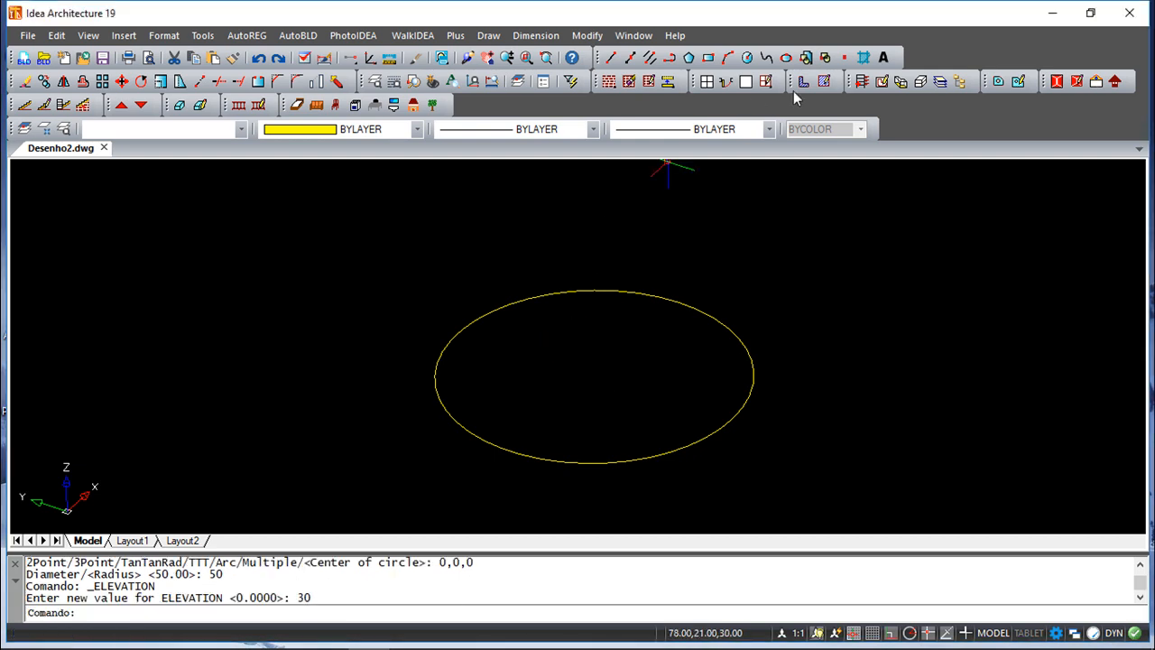
# Draw a second circle with a radius of about 37.5 above the first one, centred at about 23.6, 17.75.
pyautogui.click(748, 59)
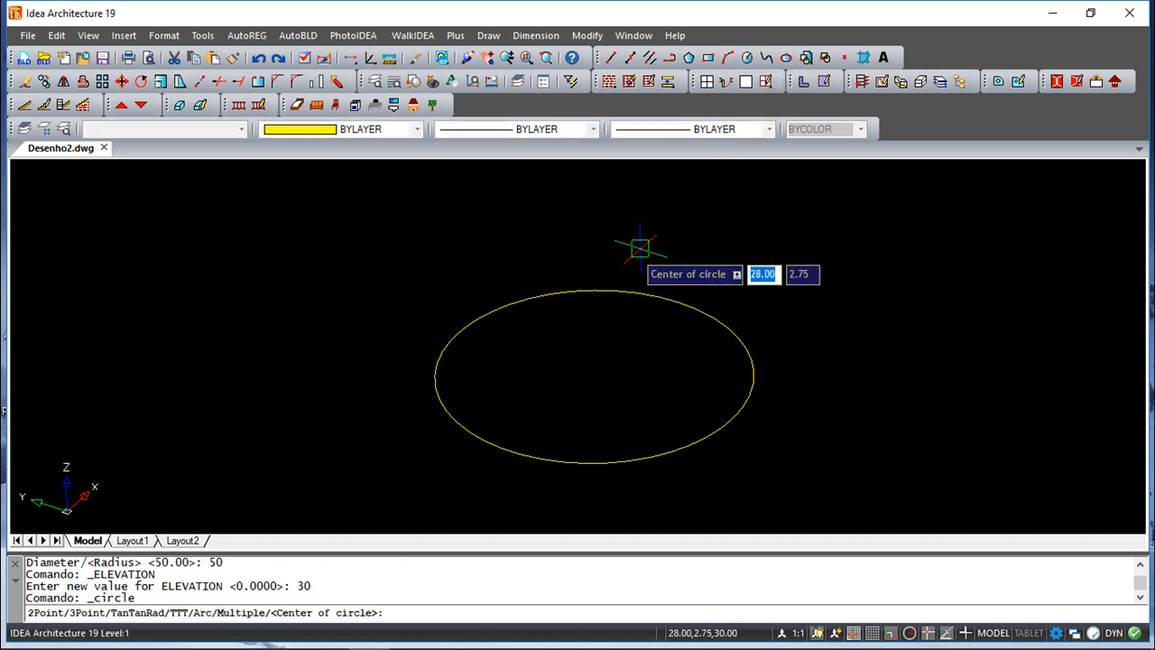
pyautogui.click(585, 244)
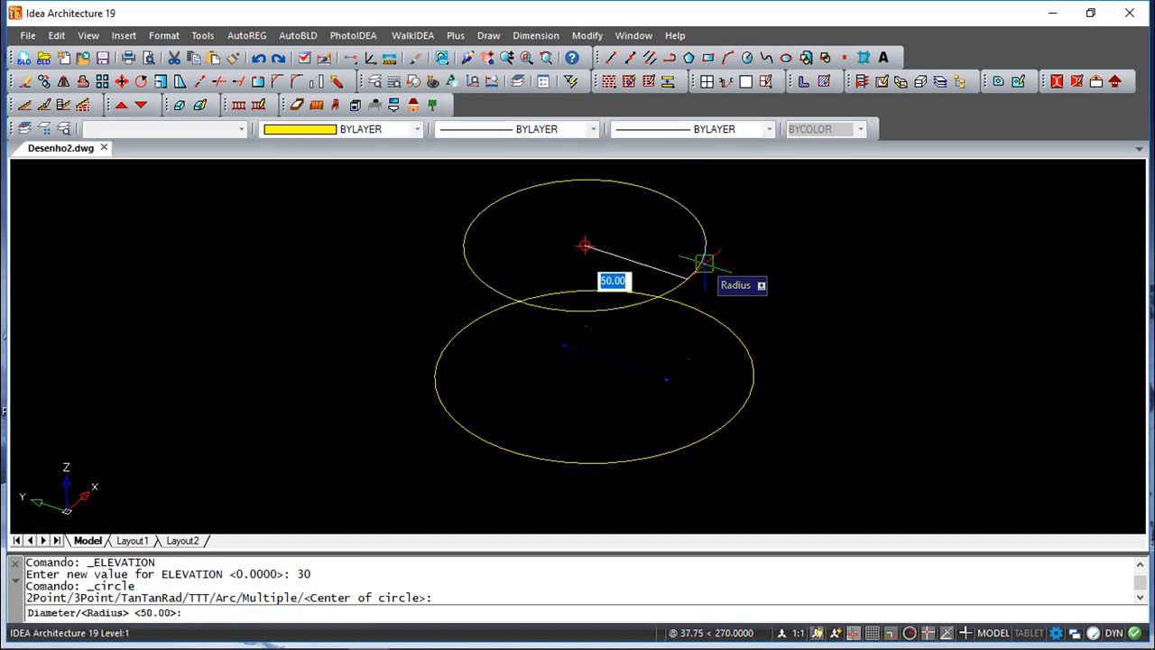
pyautogui.click(702, 257)
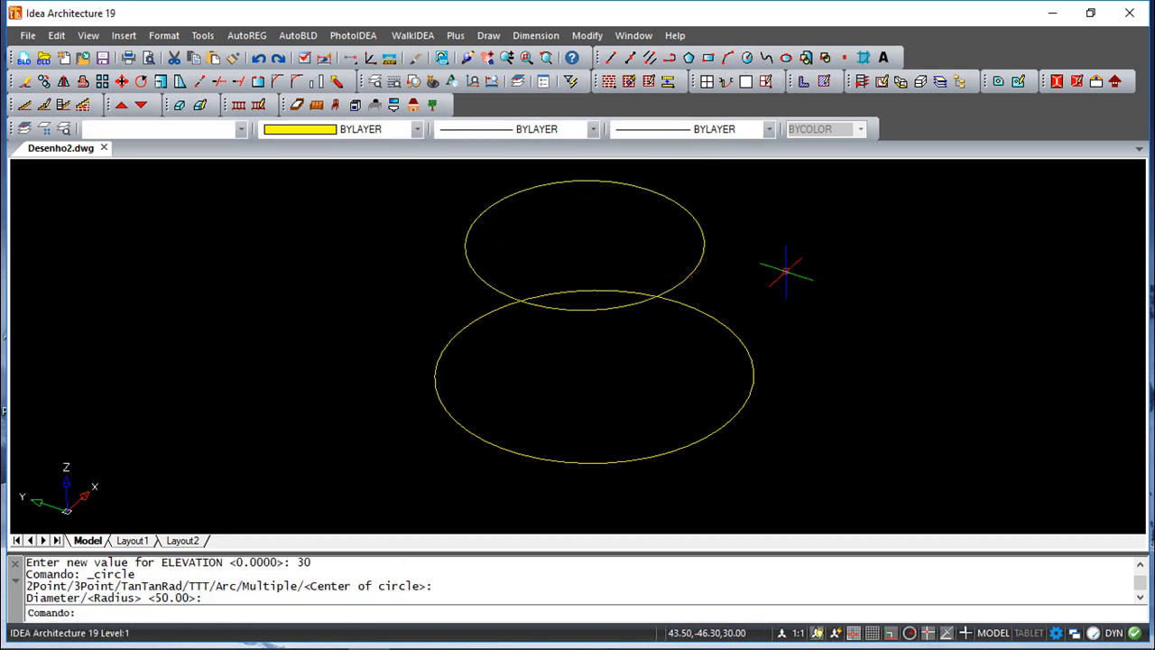
pyautogui.click(467, 58)
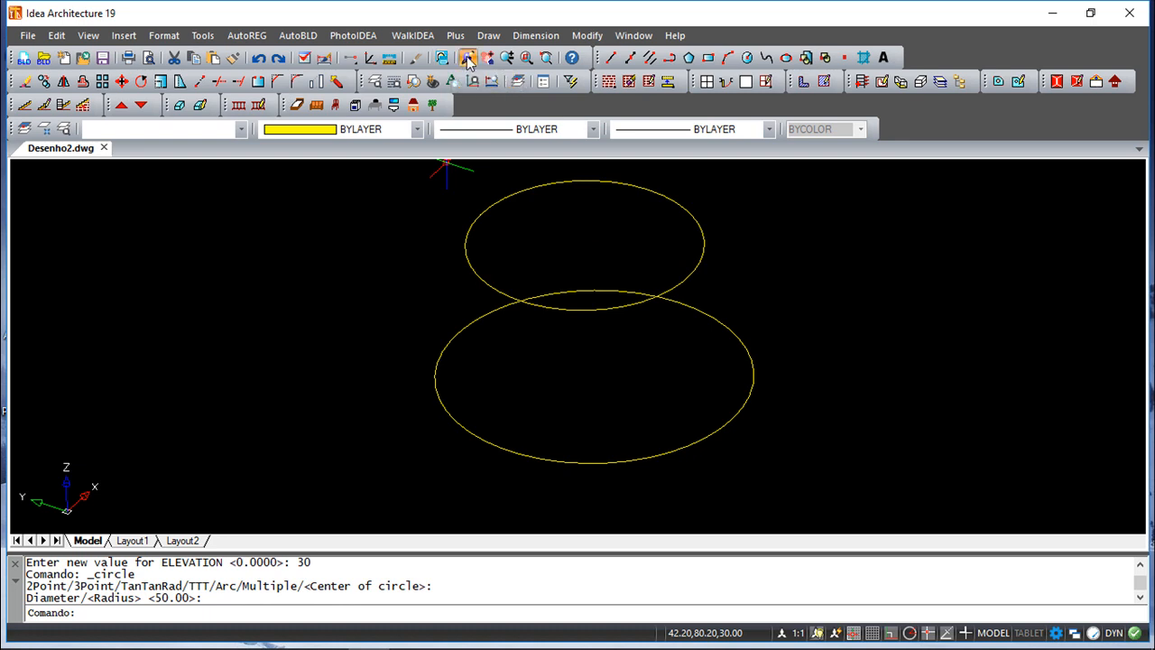
pyautogui.moveTo(587, 384)
pyautogui.mouseDown()
pyautogui.moveTo(601, 328)
pyautogui.moveTo(602, 360)
pyautogui.moveTo(587, 386)
pyautogui.mouseUp()
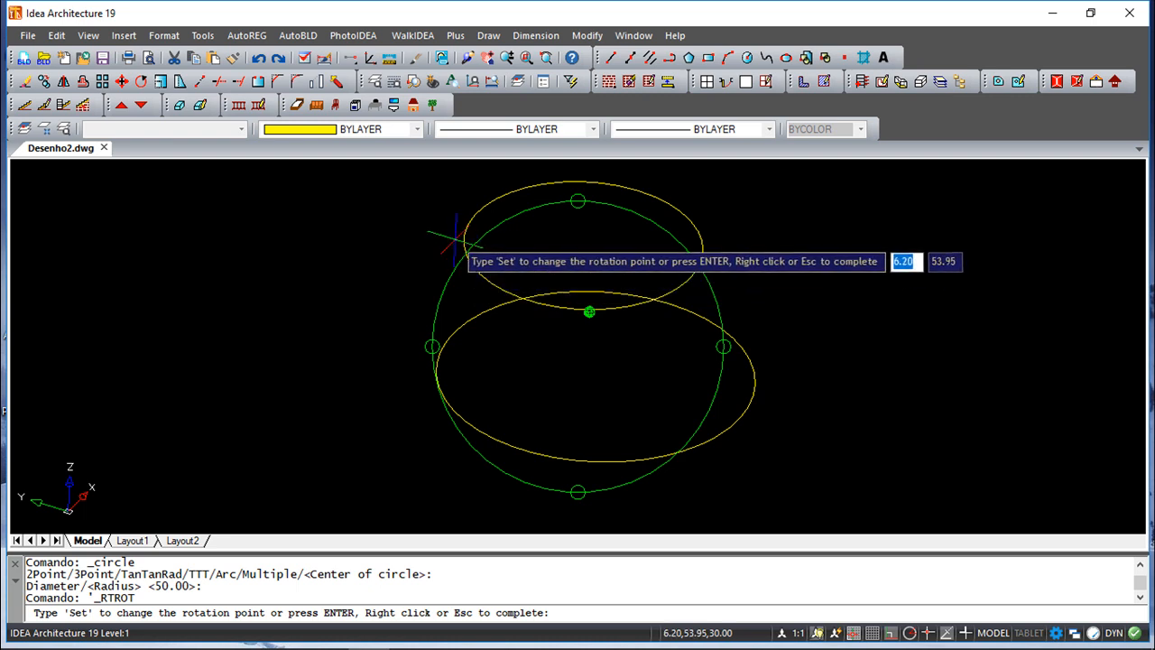
pyautogui.press('Escape')
pyautogui.press('Escape')
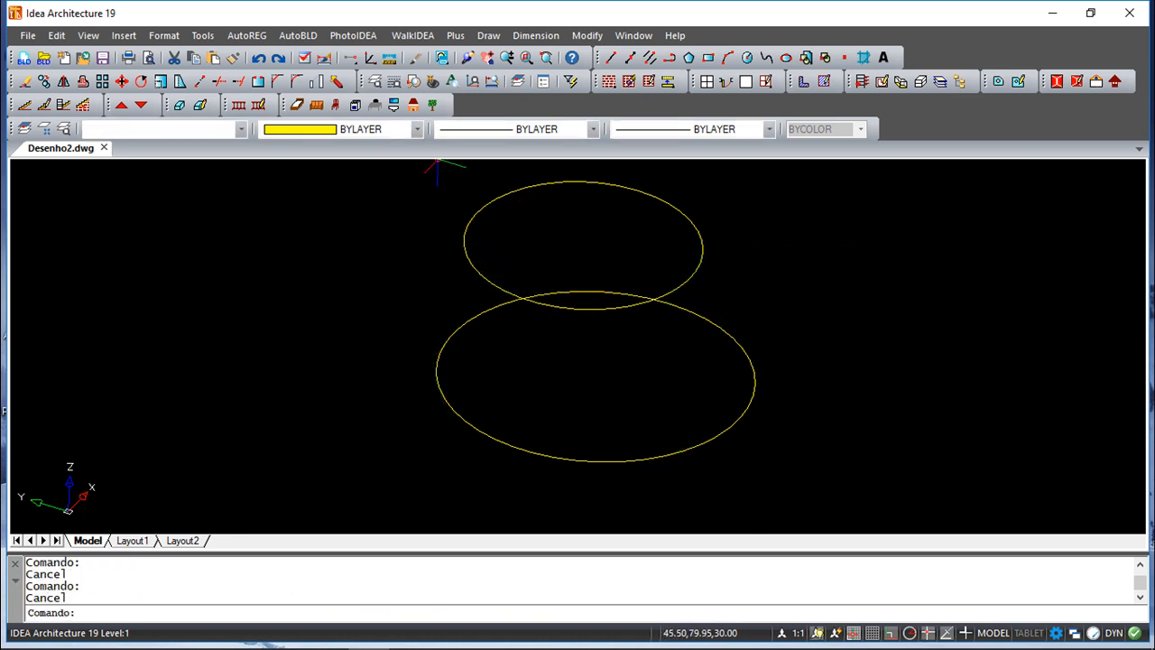
# Set the default thickness for new entities to 10.
pyautogui.click(163, 35)
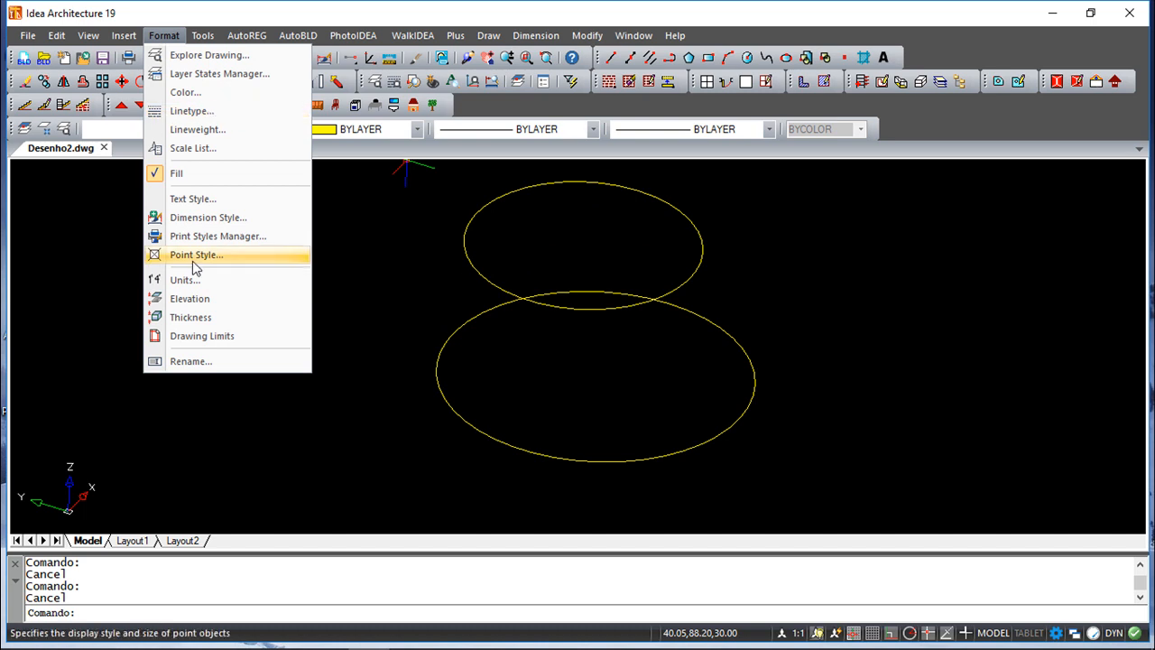
pyautogui.click(204, 318)
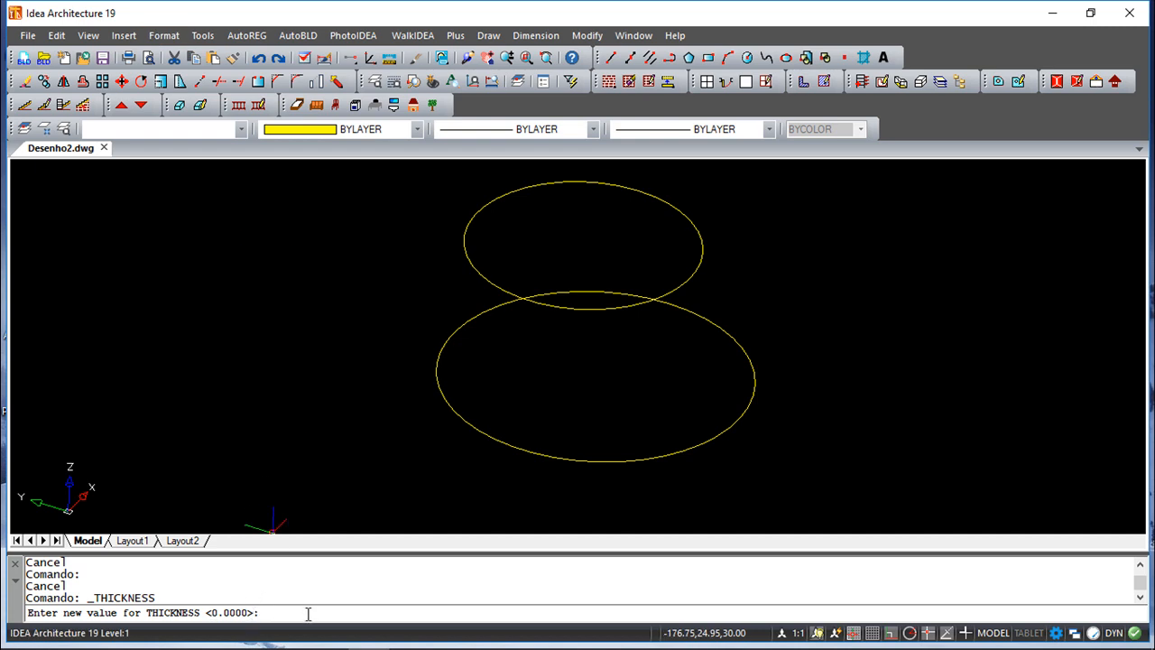
pyautogui.write('10')
pyautogui.press('Return')
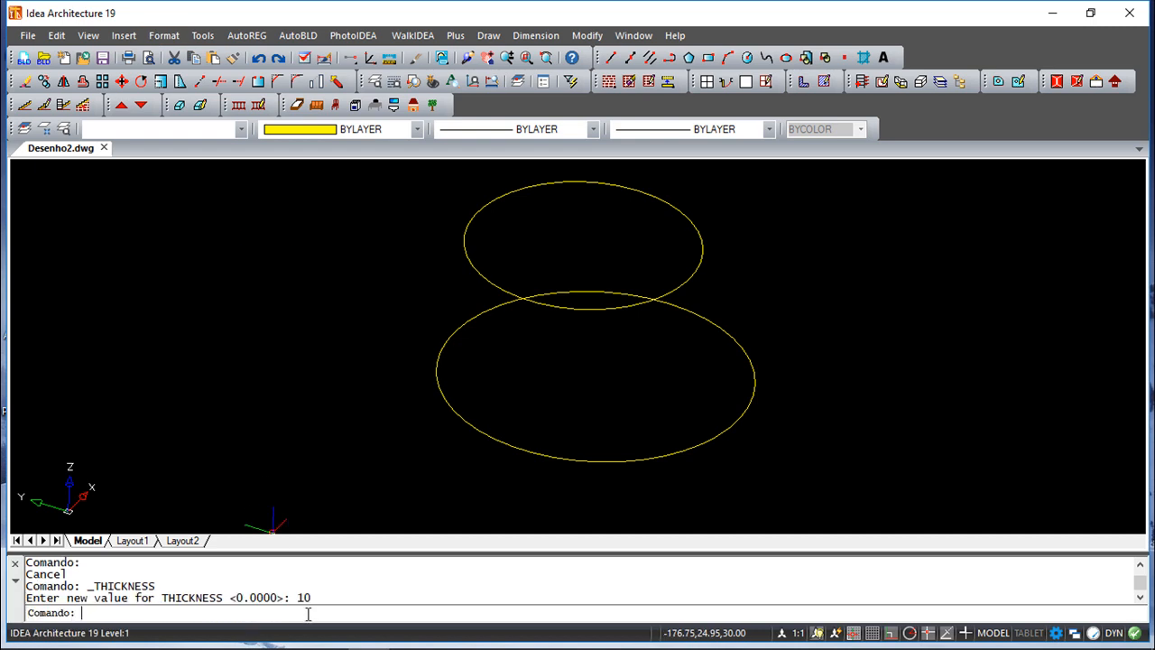
# Draw a third circle in the empty space beside the two existing circles and shade the model.
pyautogui.click(747, 58)
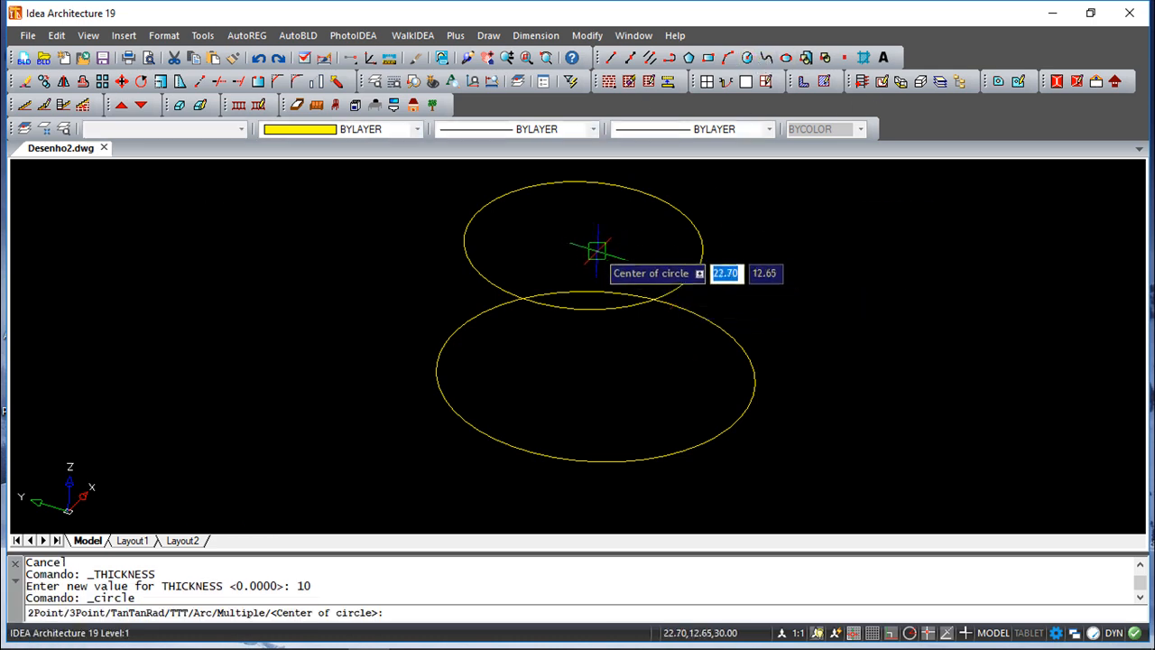
pyautogui.click(848, 286)
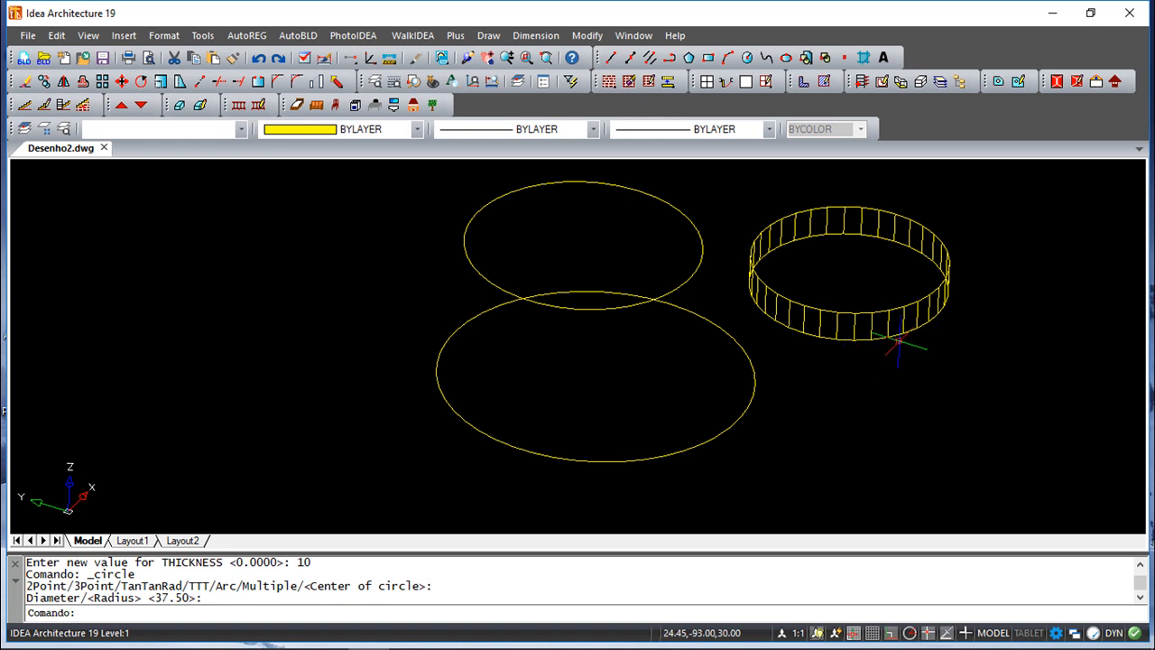
pyautogui.click(89, 41)
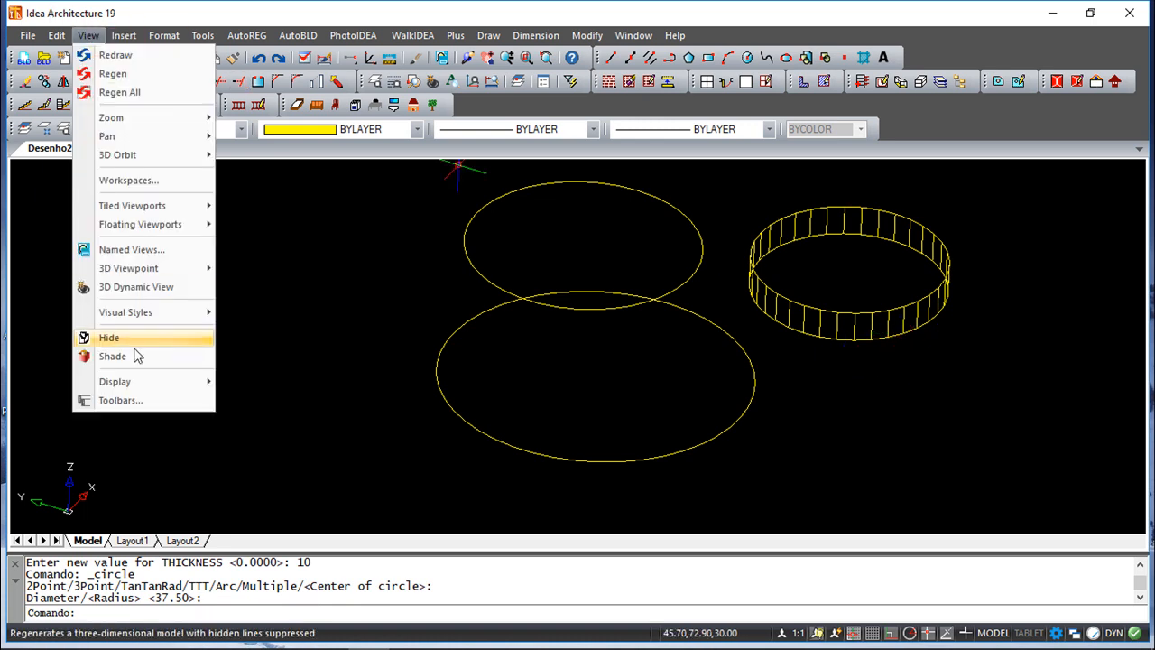
pyautogui.click(124, 356)
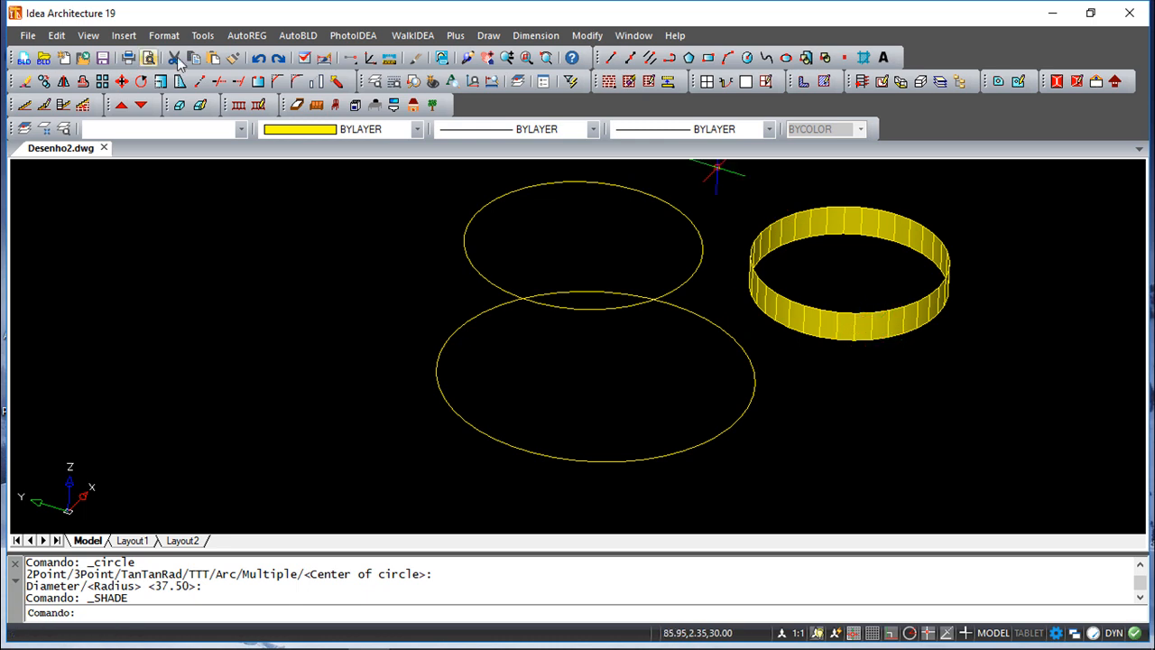
# Undo the shading and the creation of the third circle.
pyautogui.click(259, 60)
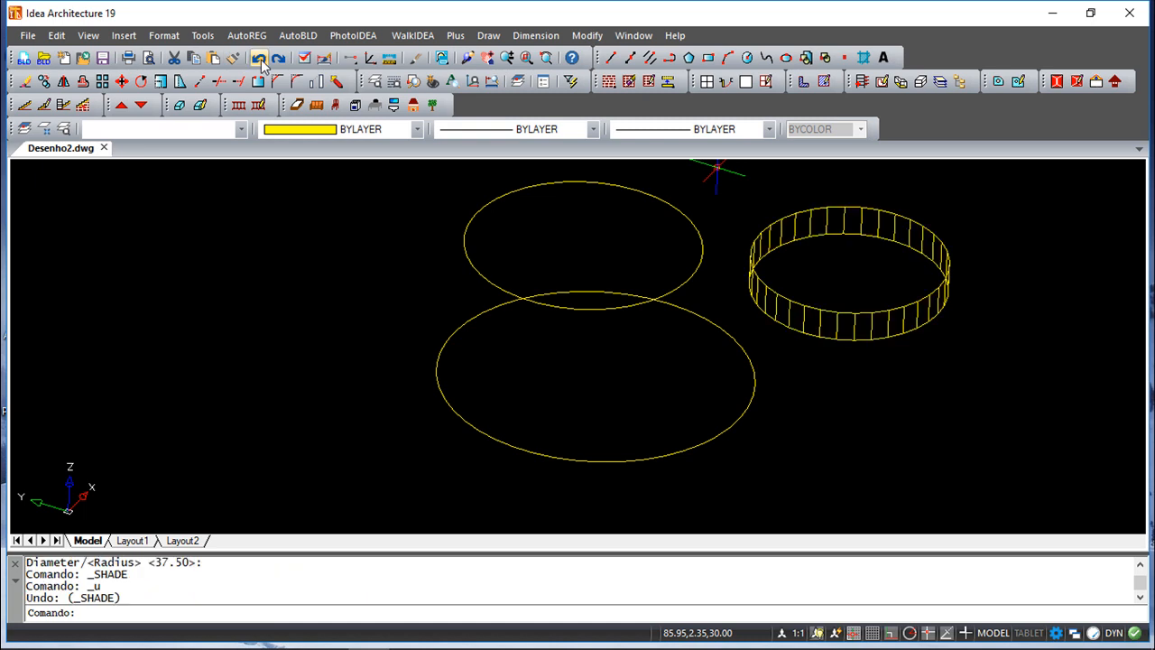
pyautogui.click(258, 60)
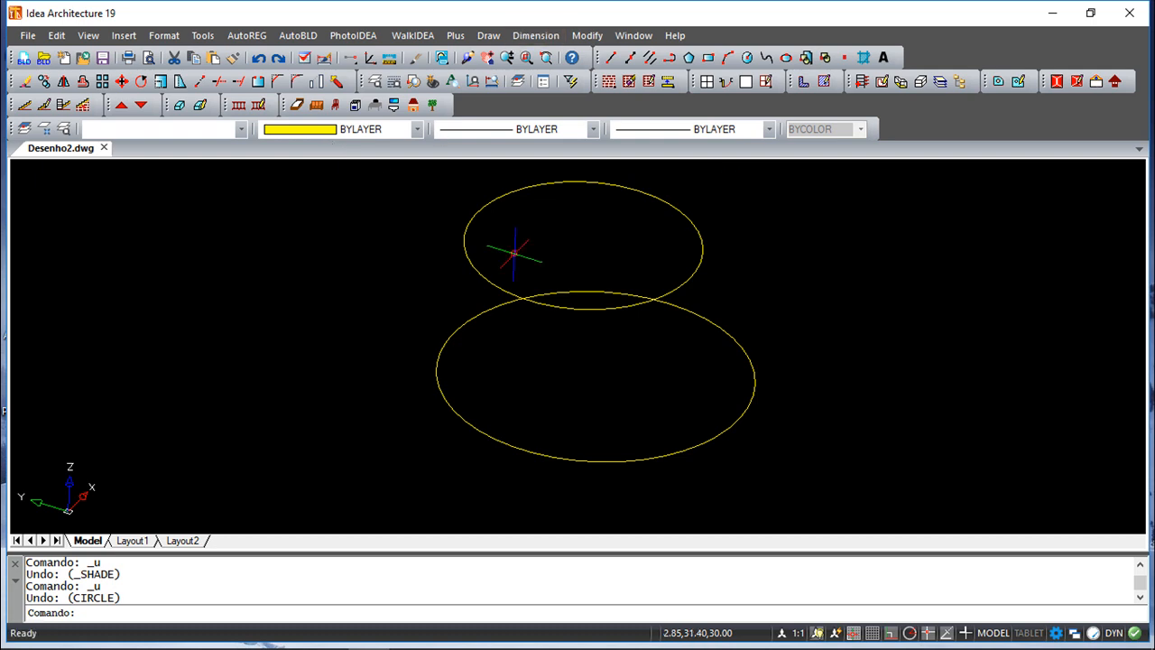
# Set the thickness of the upper circle to 10 in its properties, deselect it and close the properties.
pyautogui.click(492, 236)
pyautogui.click(425, 226)
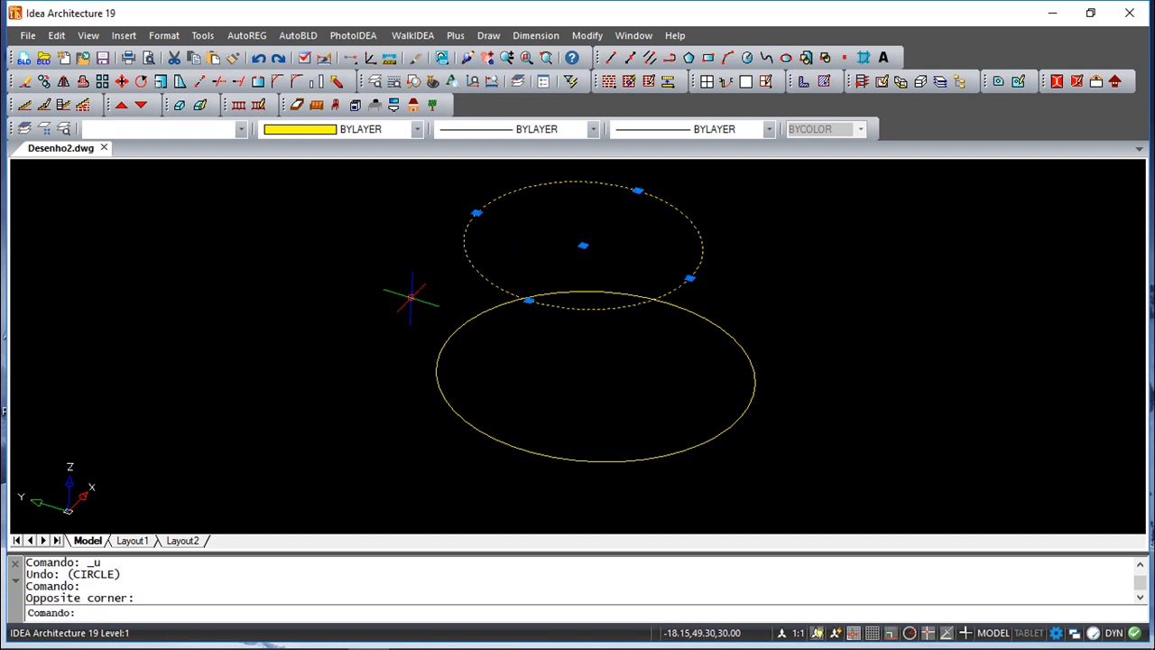
pyautogui.click(587, 36)
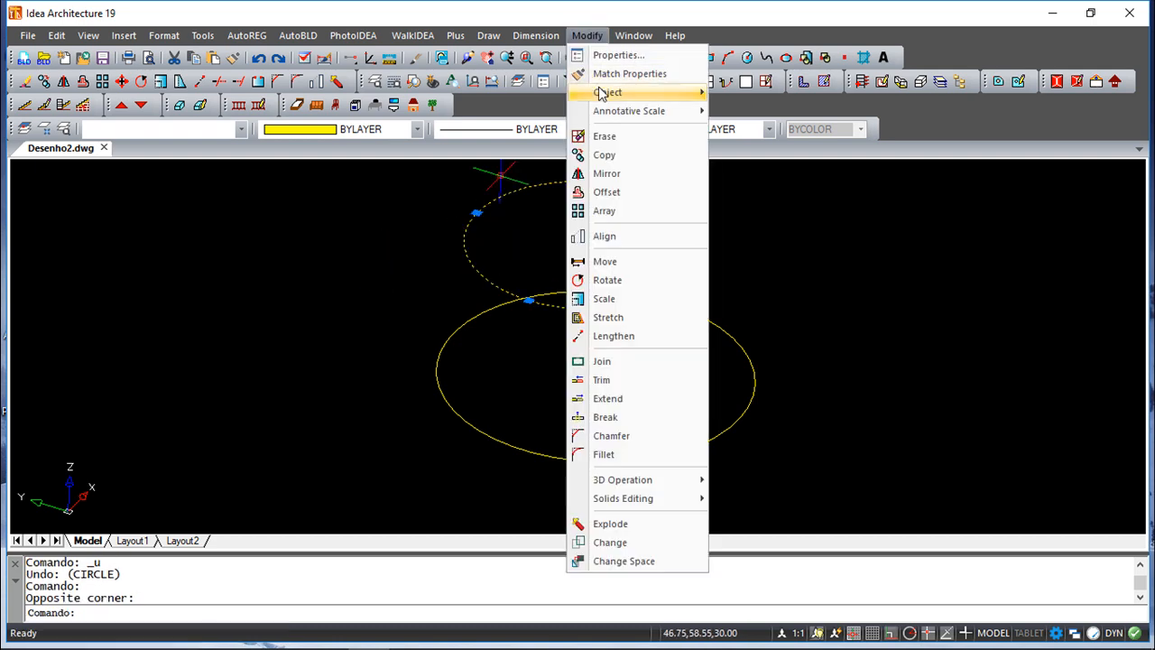
pyautogui.click(605, 55)
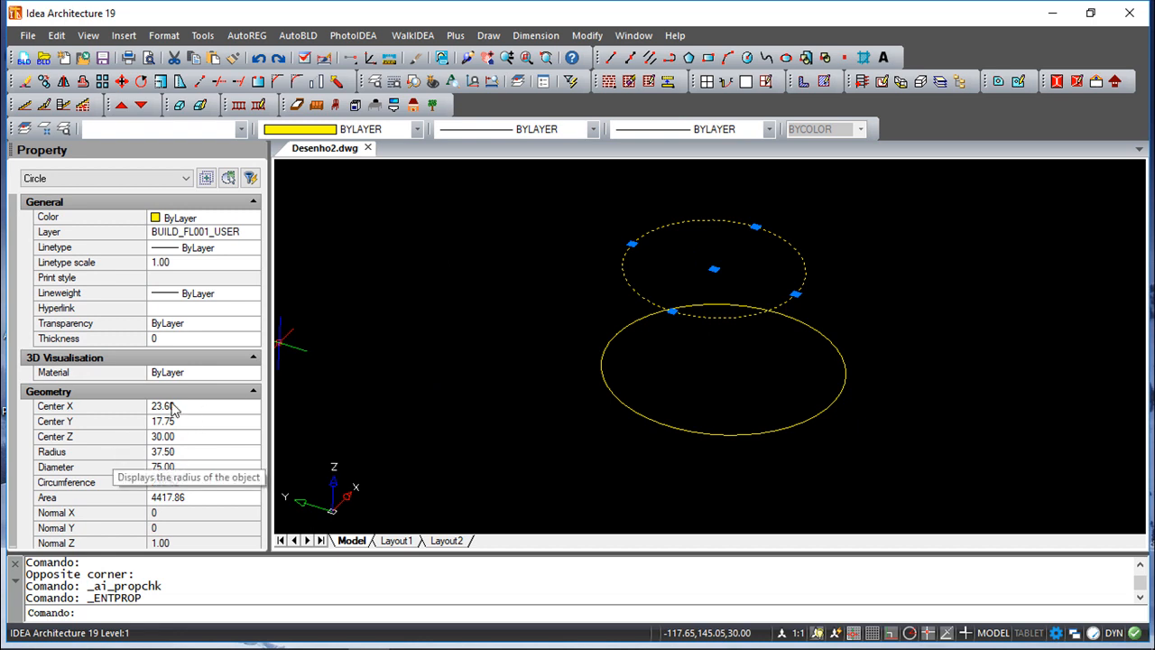
pyautogui.click(167, 338)
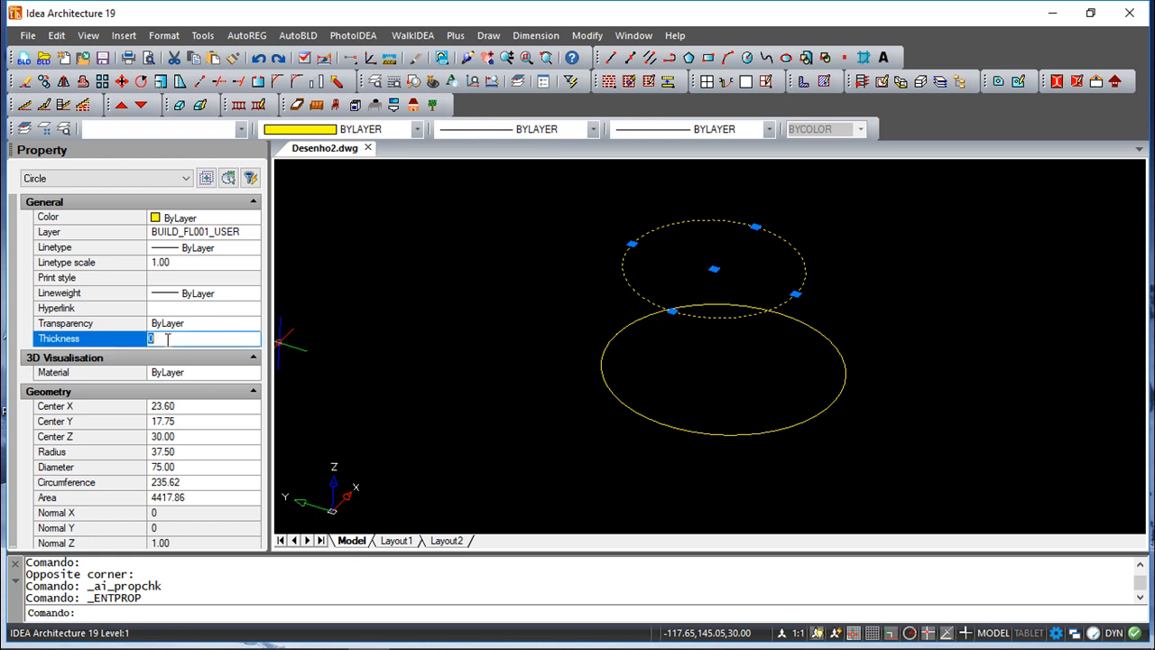
pyautogui.write('10')
pyautogui.press('Return')
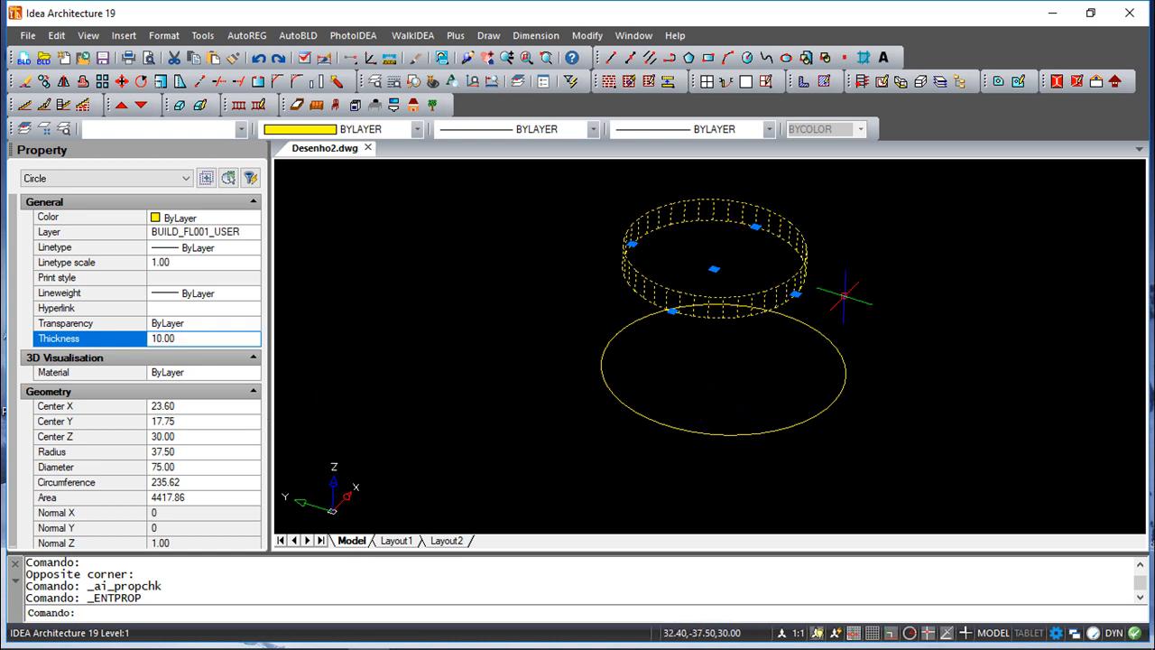
pyautogui.press('Escape')
pyautogui.press('Escape')
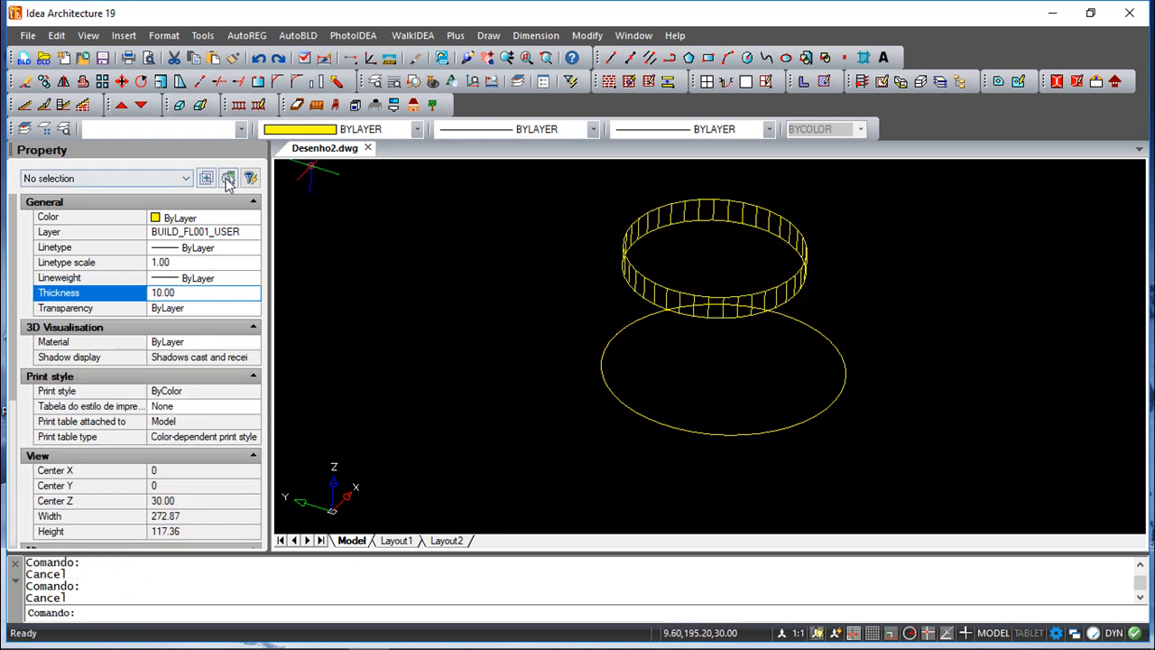
pyautogui.click(257, 151)
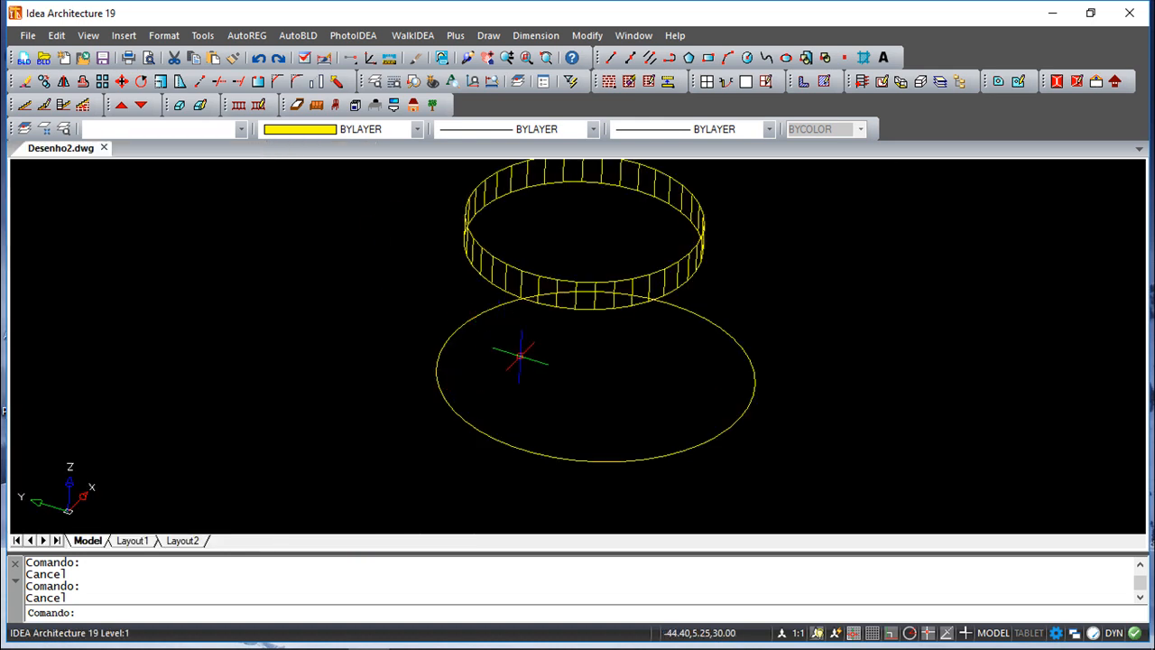
# Review the current 3D thickness and 3D elevation in the drawing settings, closing them without changes.
pyautogui.scroll(2, 848, 323)
pyautogui.scroll(-2, 846, 323)
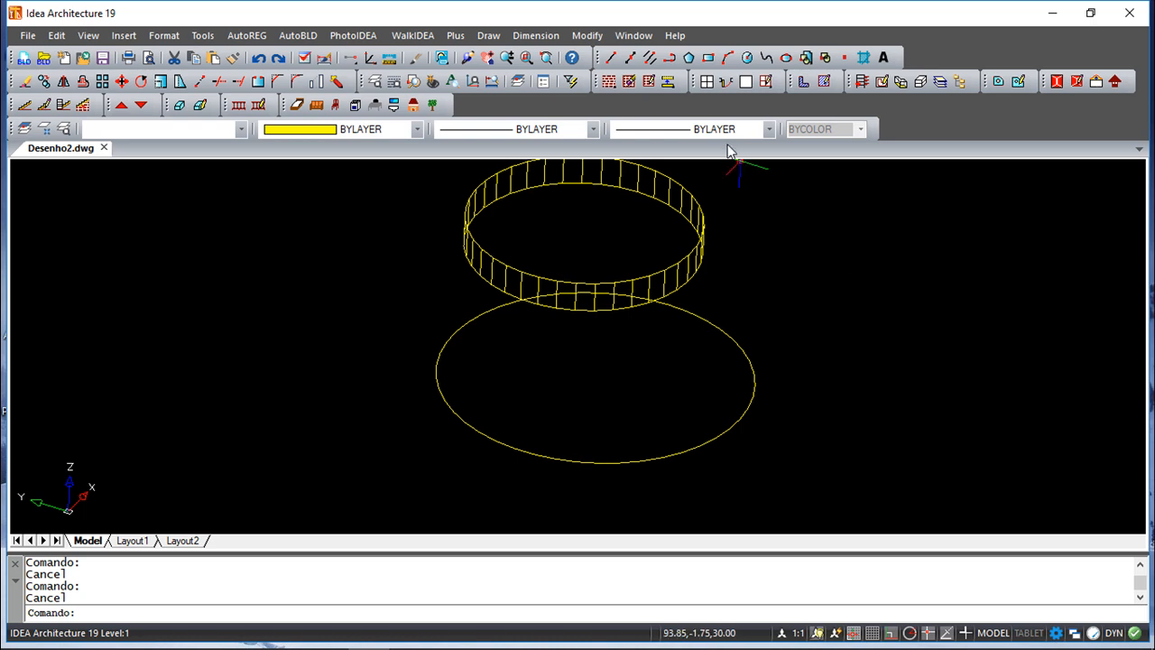
pyautogui.rightClick(892, 636)
pyautogui.rightClick(874, 635)
pyautogui.click(914, 622)
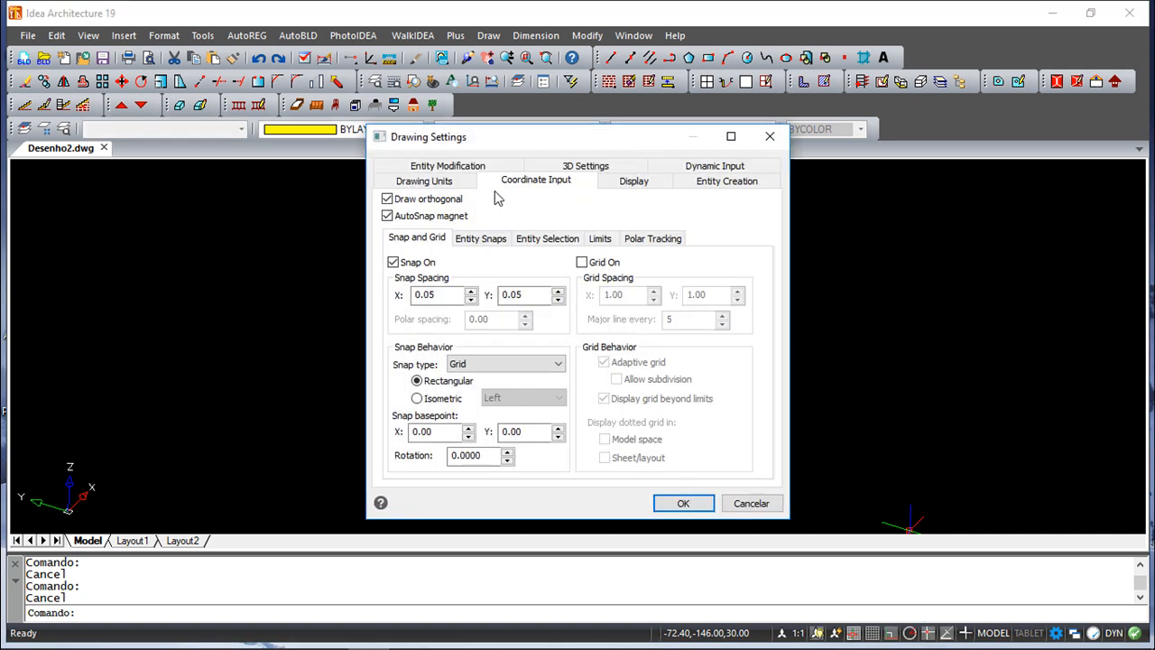
pyautogui.click(586, 166)
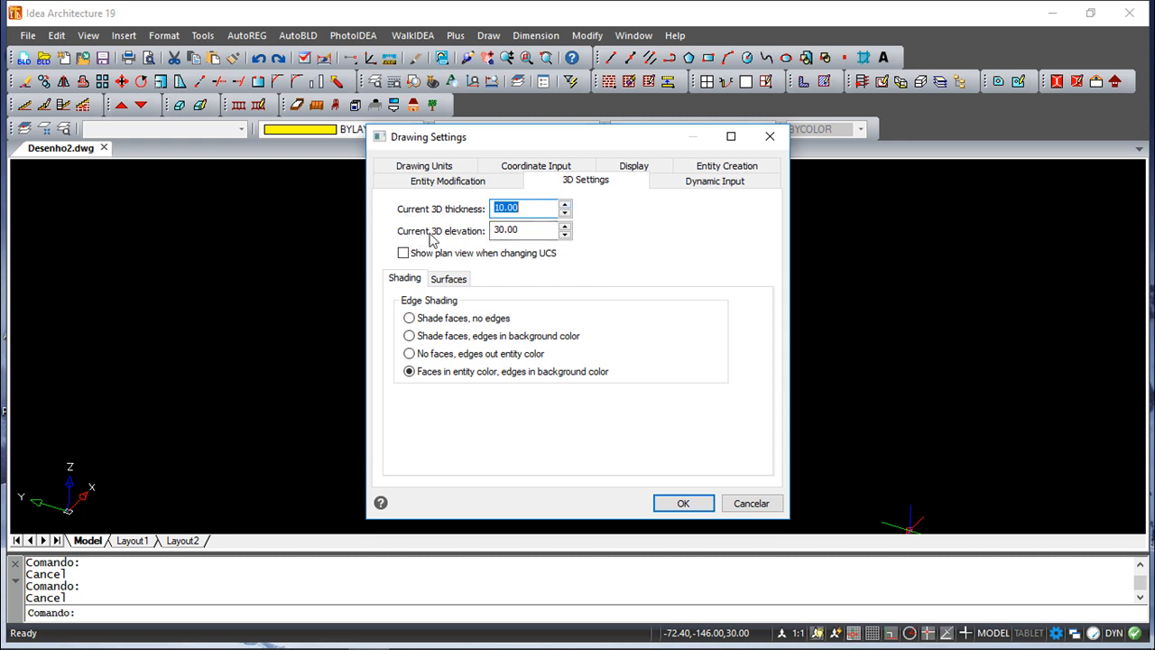
pyautogui.click(537, 229)
pyautogui.click(539, 208)
pyautogui.click(754, 506)
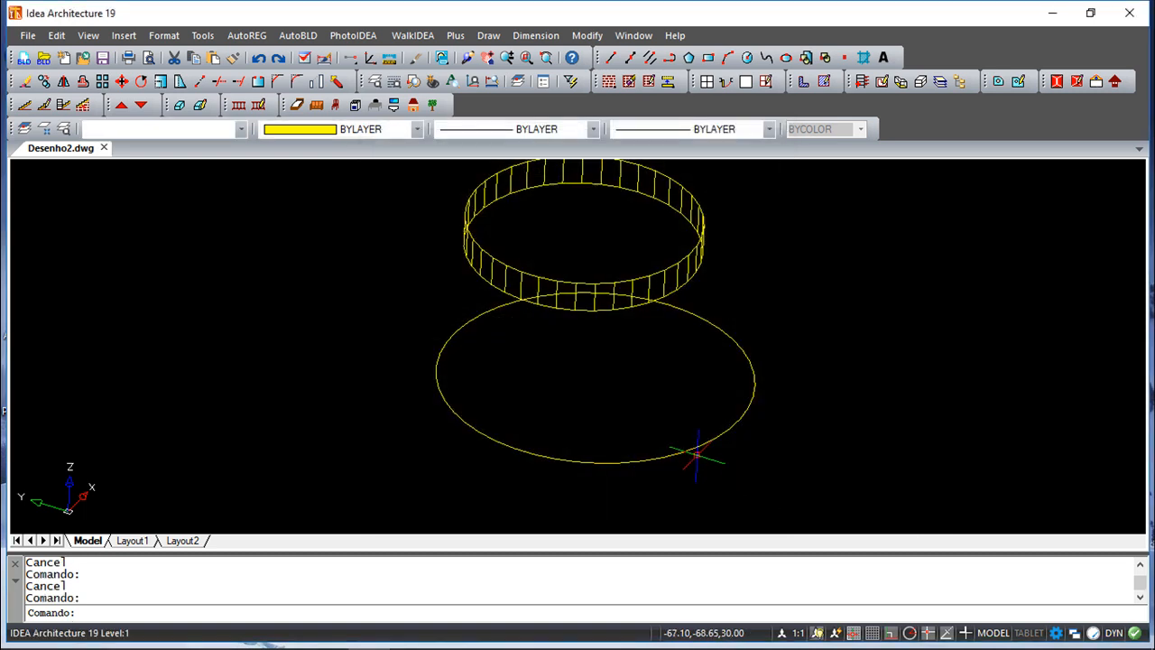
# Draw a four-sided 3D Face in the empty space beside the two circles.
pyautogui.scroll(2, 742, 373)
pyautogui.scroll(-2, 741, 369)
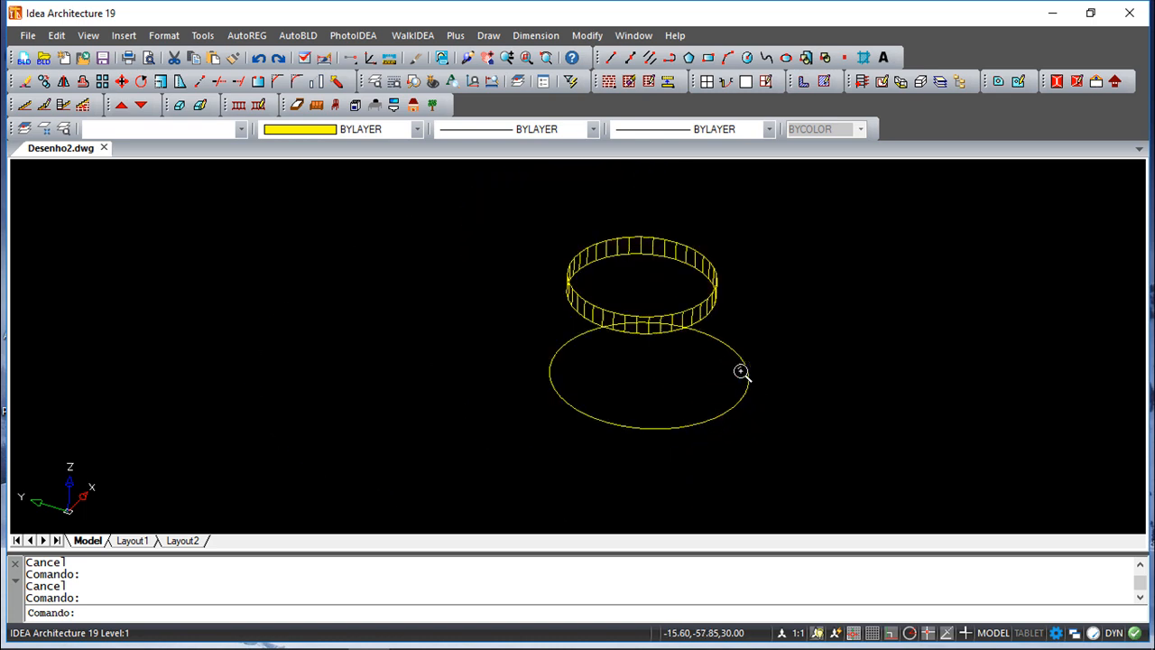
pyautogui.moveTo(804, 328); pyautogui.dragTo(760, 338, button='middle')
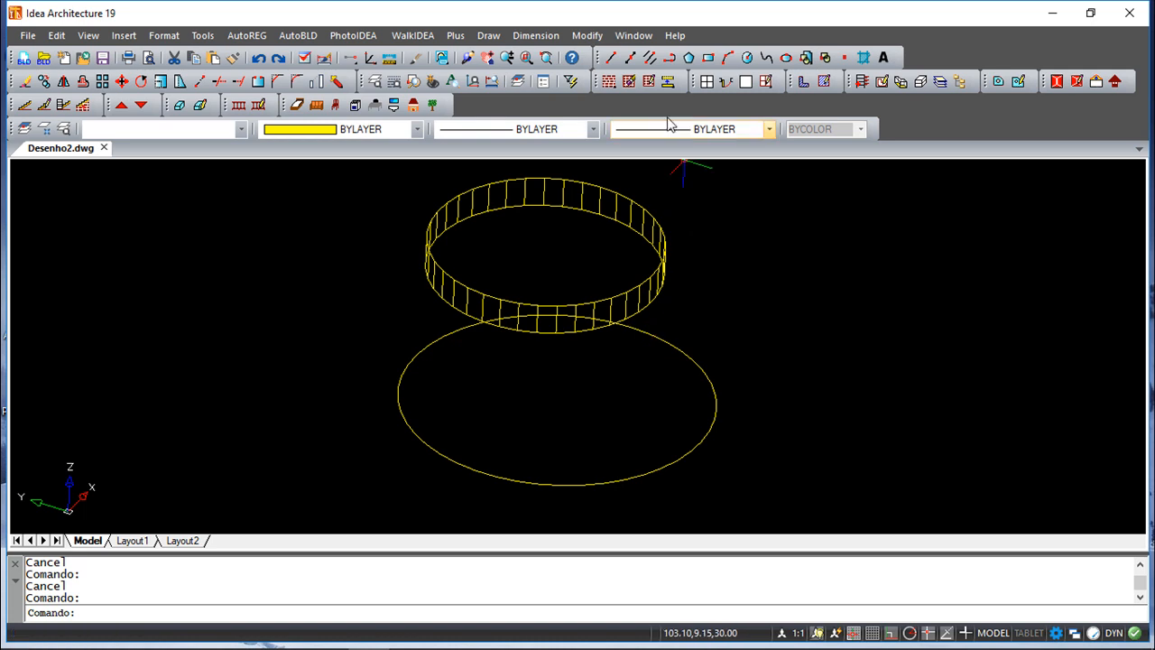
pyautogui.click(489, 37)
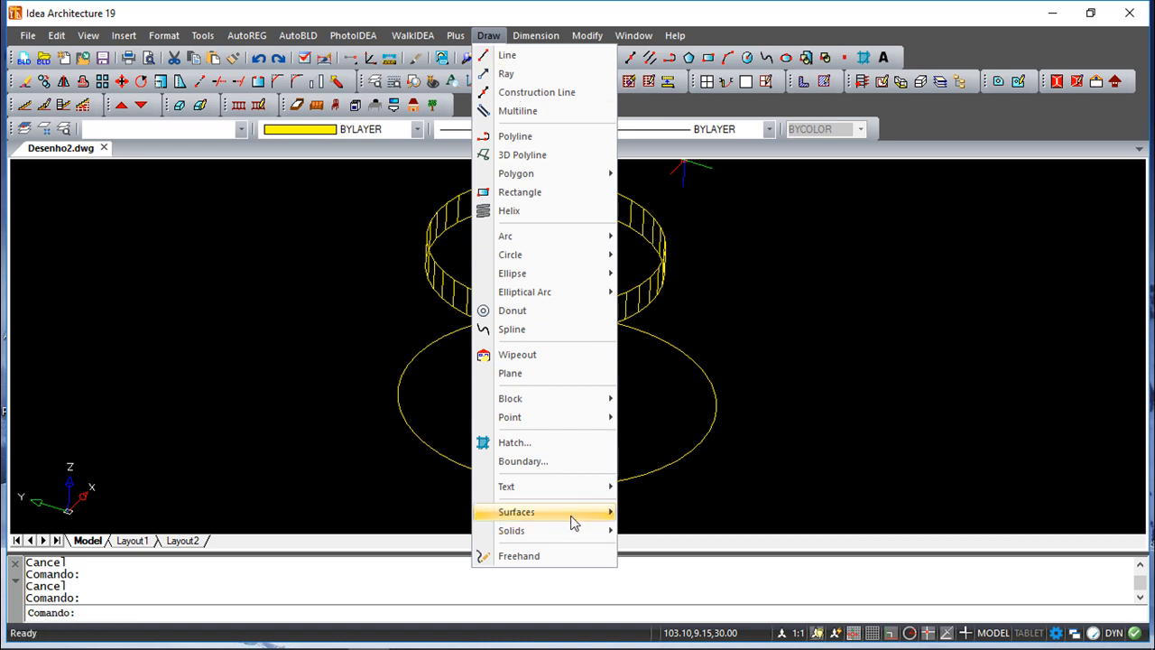
pyautogui.moveTo(563, 536)
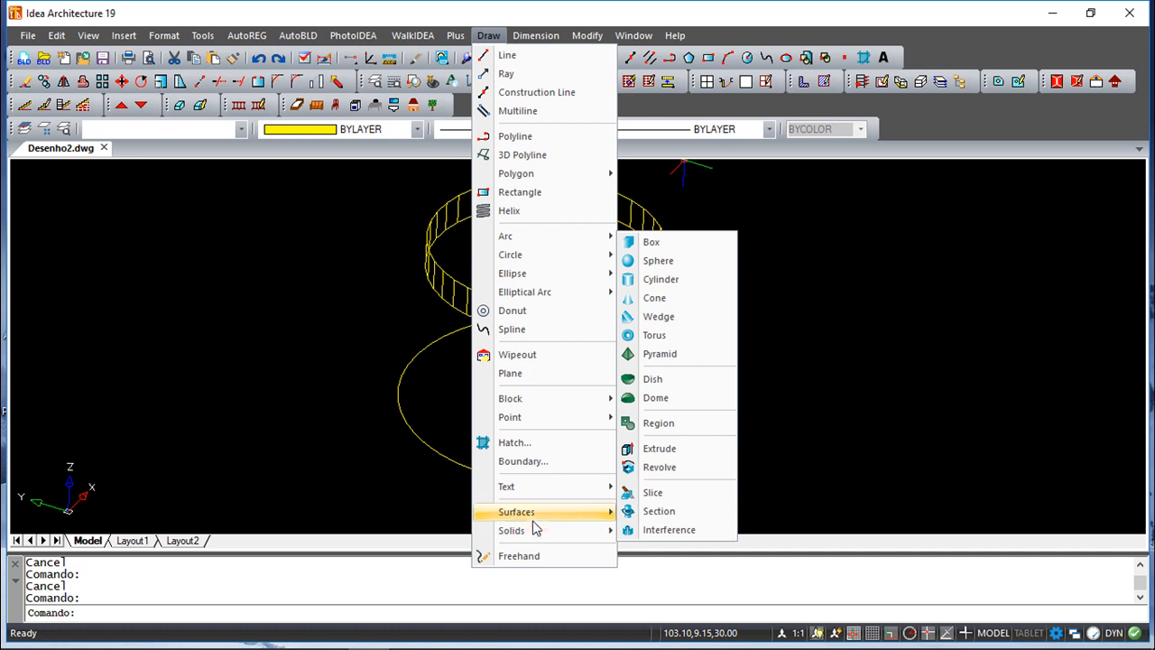
pyautogui.moveTo(534, 512)
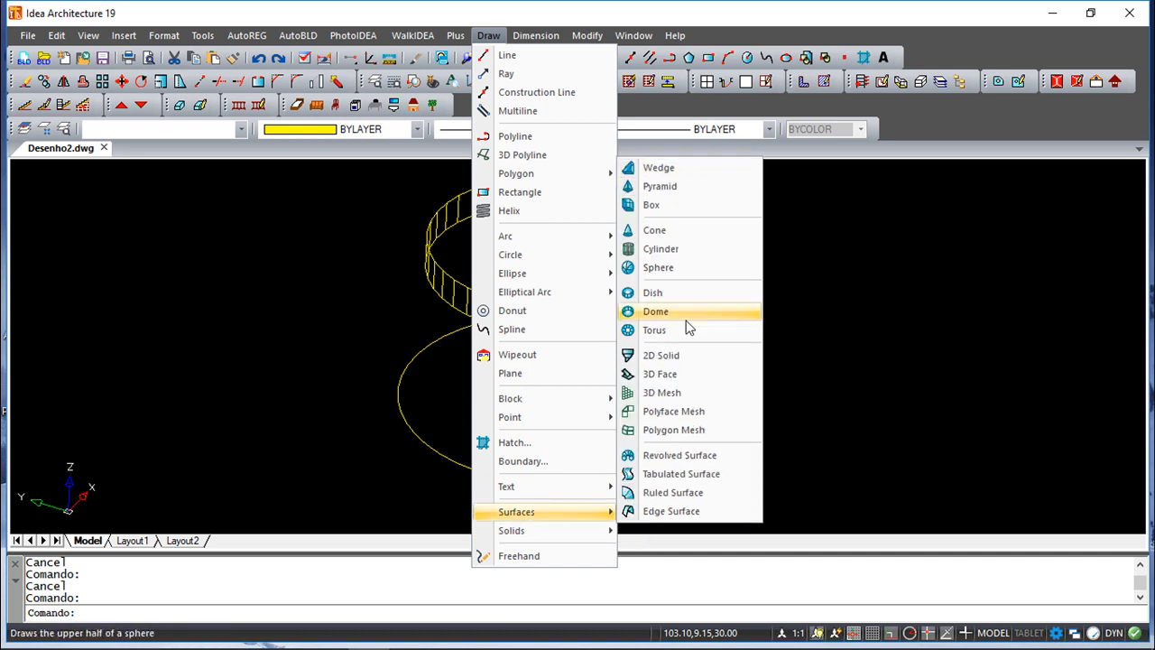
pyautogui.click(672, 383)
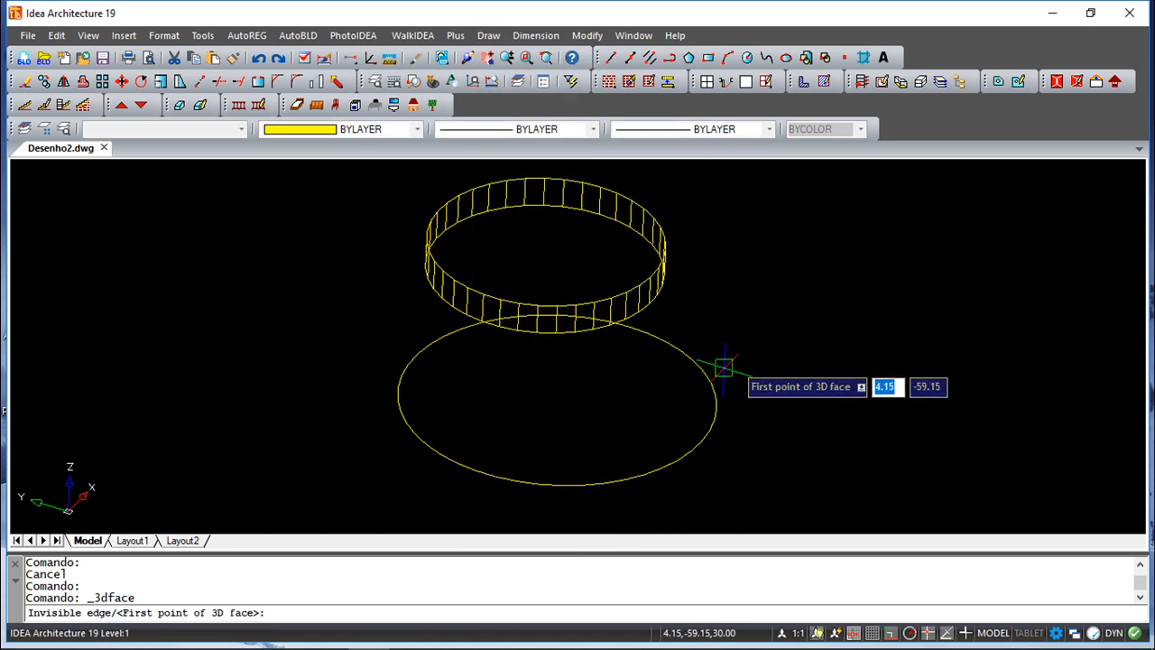
pyautogui.click(889, 281)
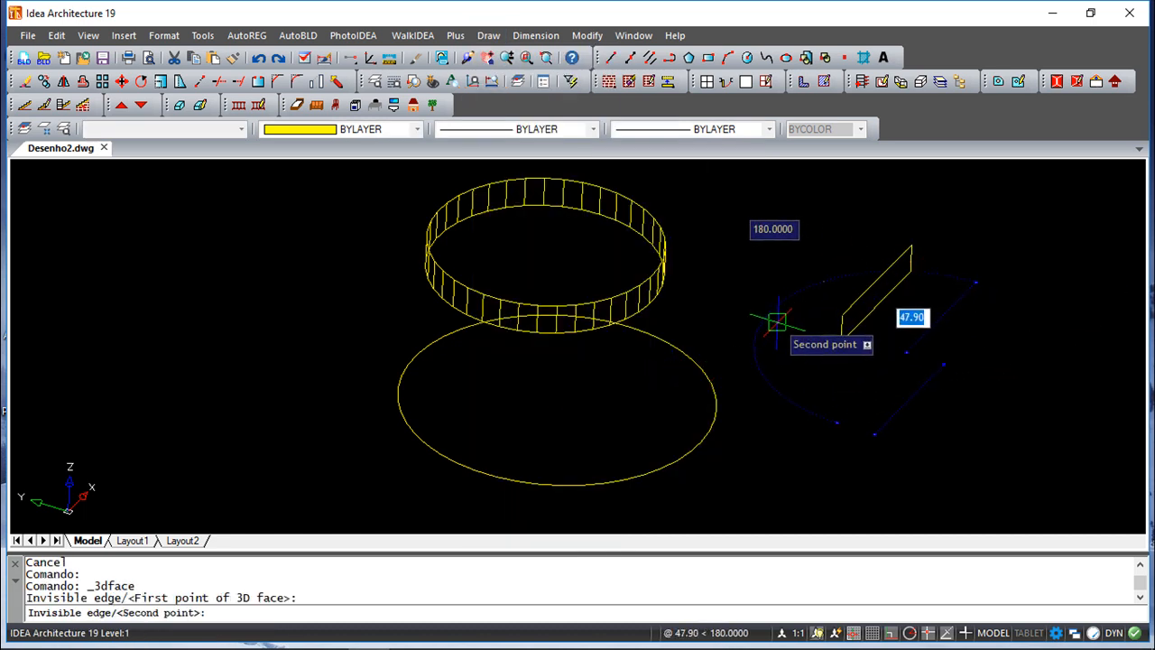
pyautogui.click(841, 341)
pyautogui.click(948, 374)
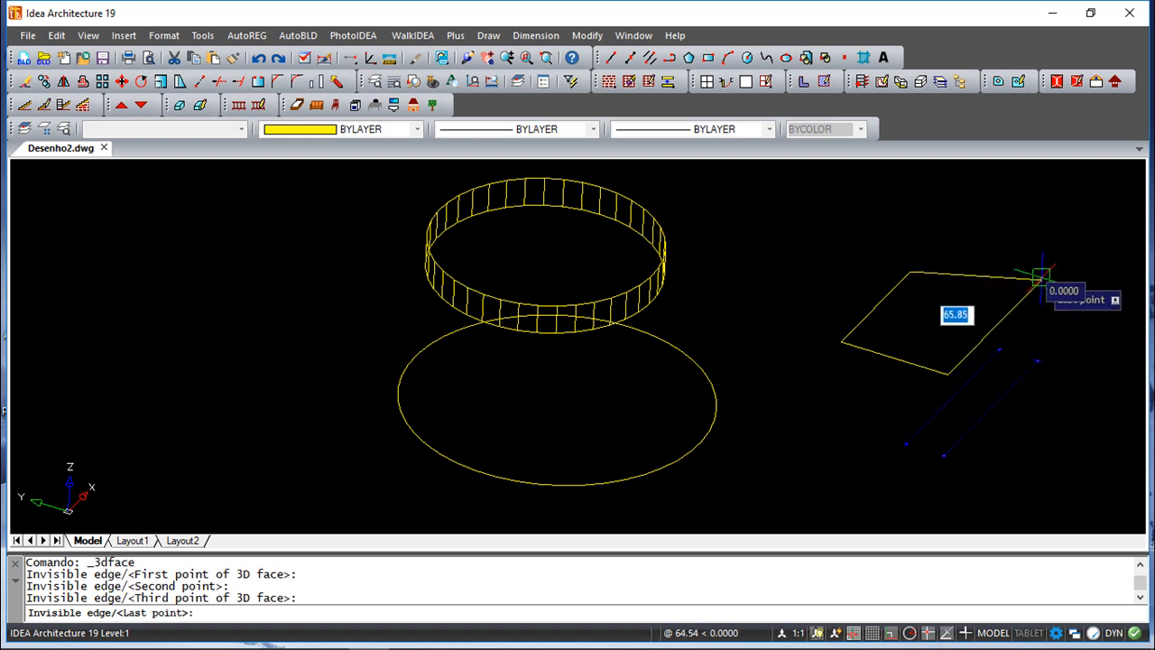
pyautogui.click(1042, 280)
pyautogui.press('Return')
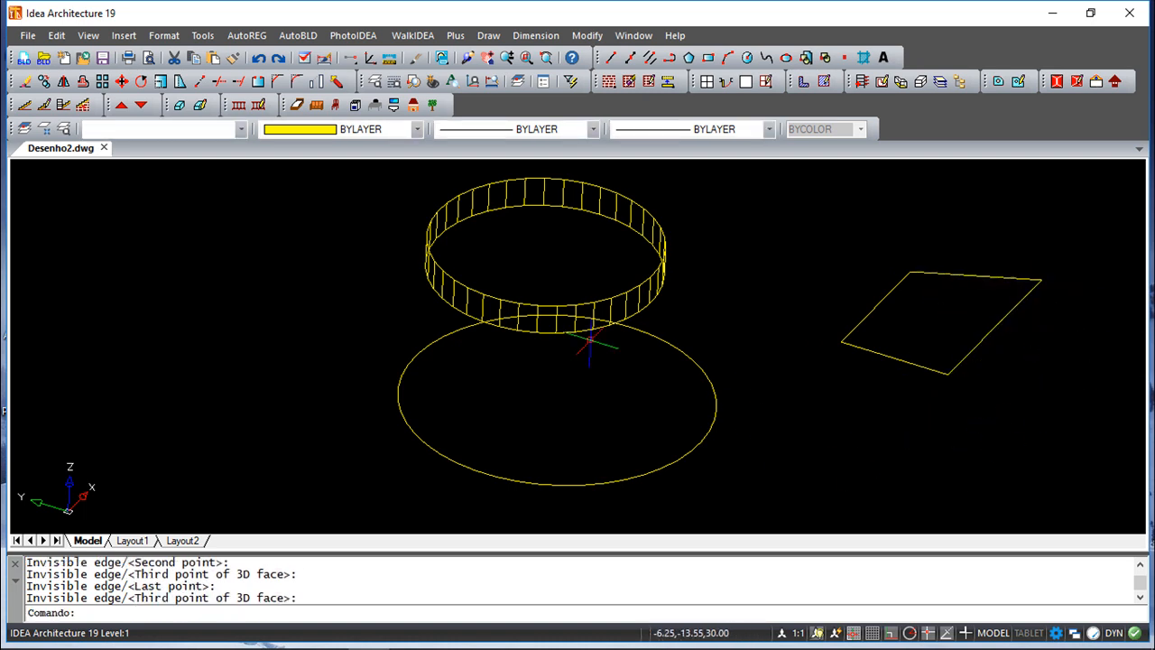
# Shade the model from a slightly rotated viewpoint to check the 3D face, and restore the 3D wireframe visual style.
pyautogui.click(467, 57)
pyautogui.moveTo(932, 413); pyautogui.dragTo(727, 413)
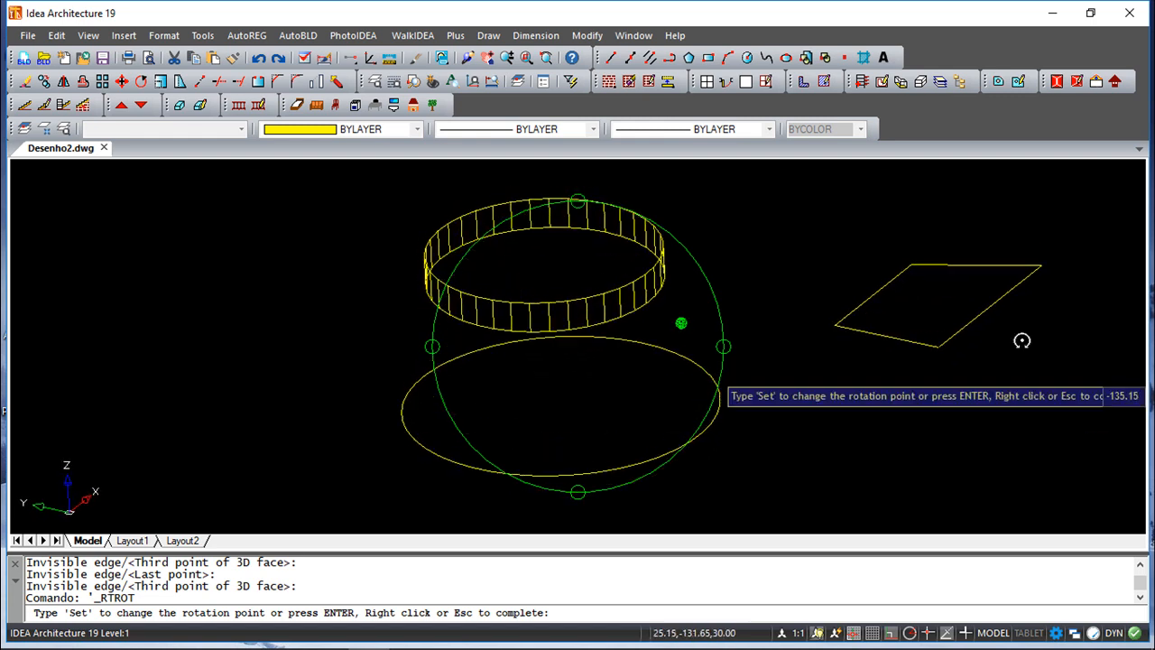
pyautogui.click(87, 37)
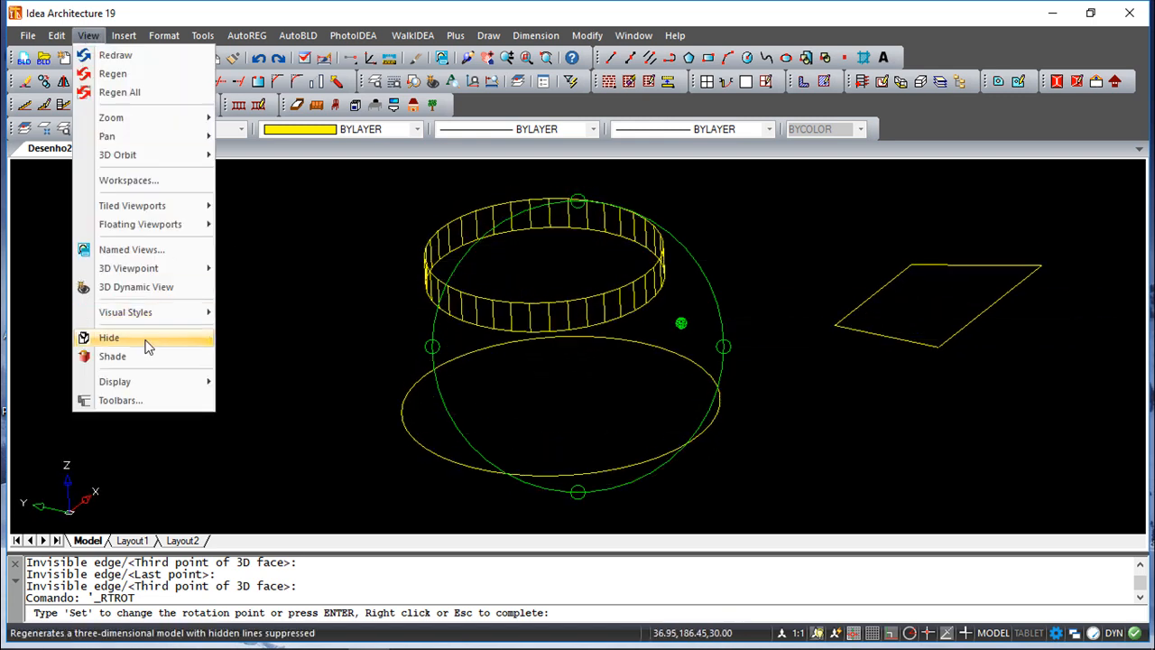
pyautogui.click(144, 357)
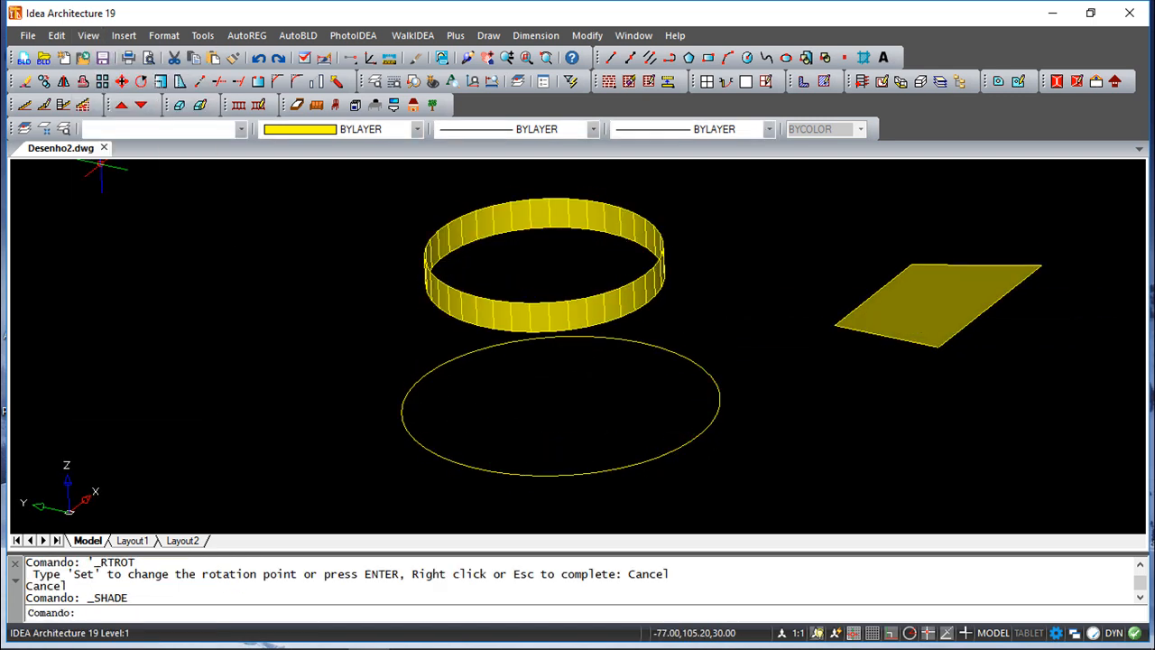
pyautogui.click(88, 36)
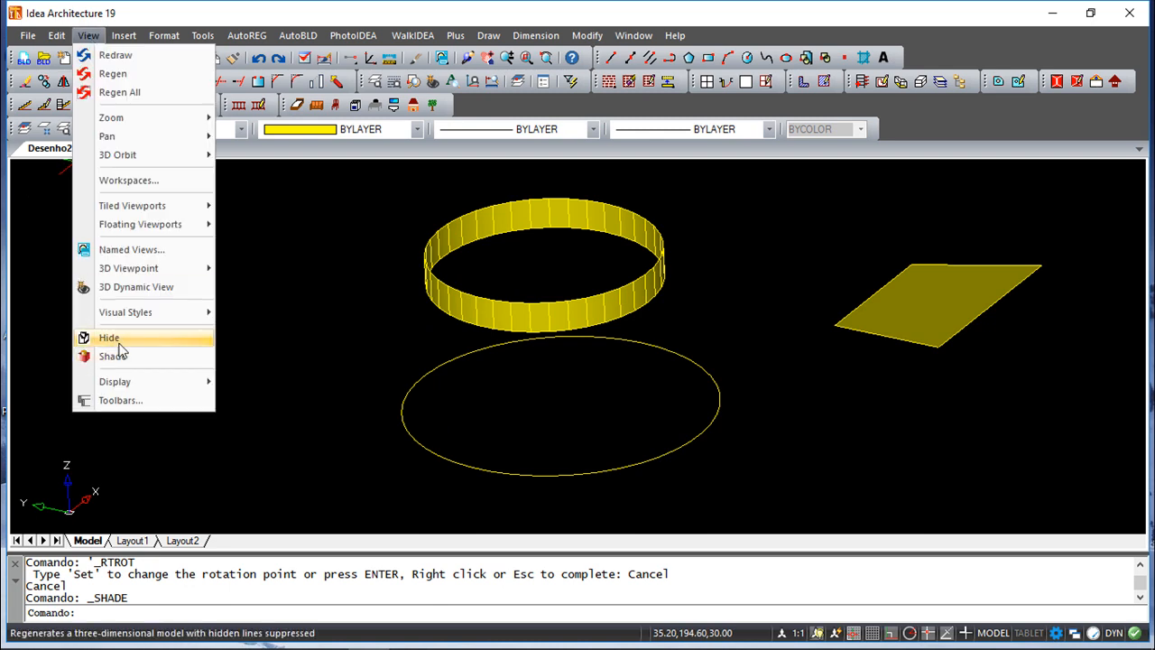
pyautogui.moveTo(198, 313)
pyautogui.click(281, 344)
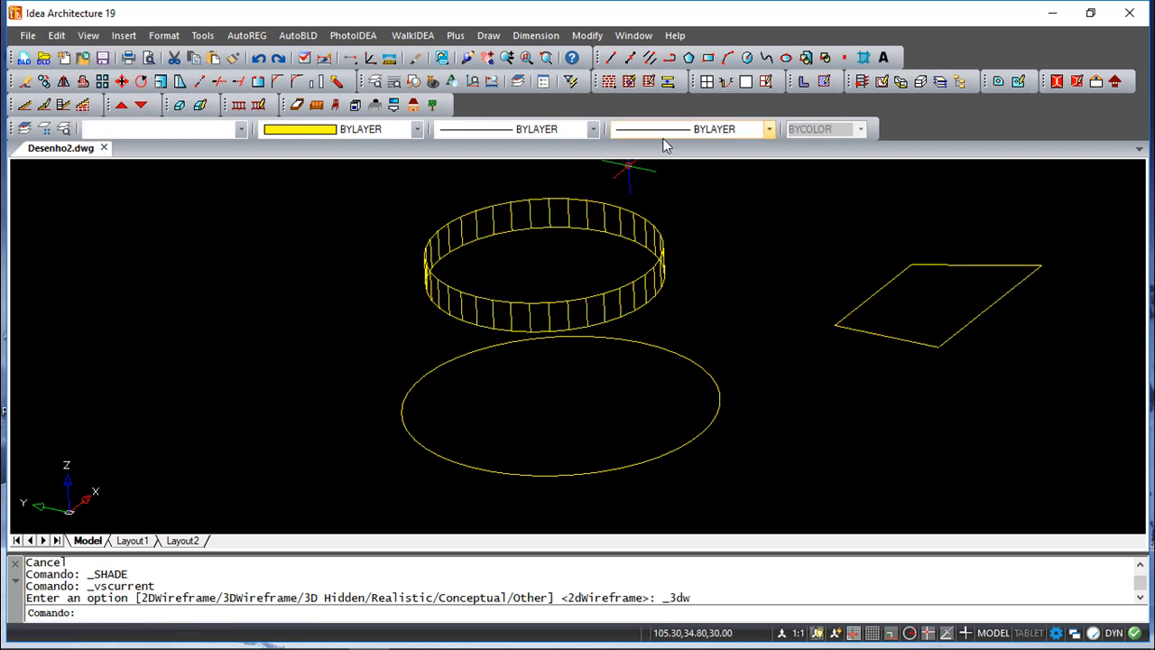
pyautogui.click(489, 36)
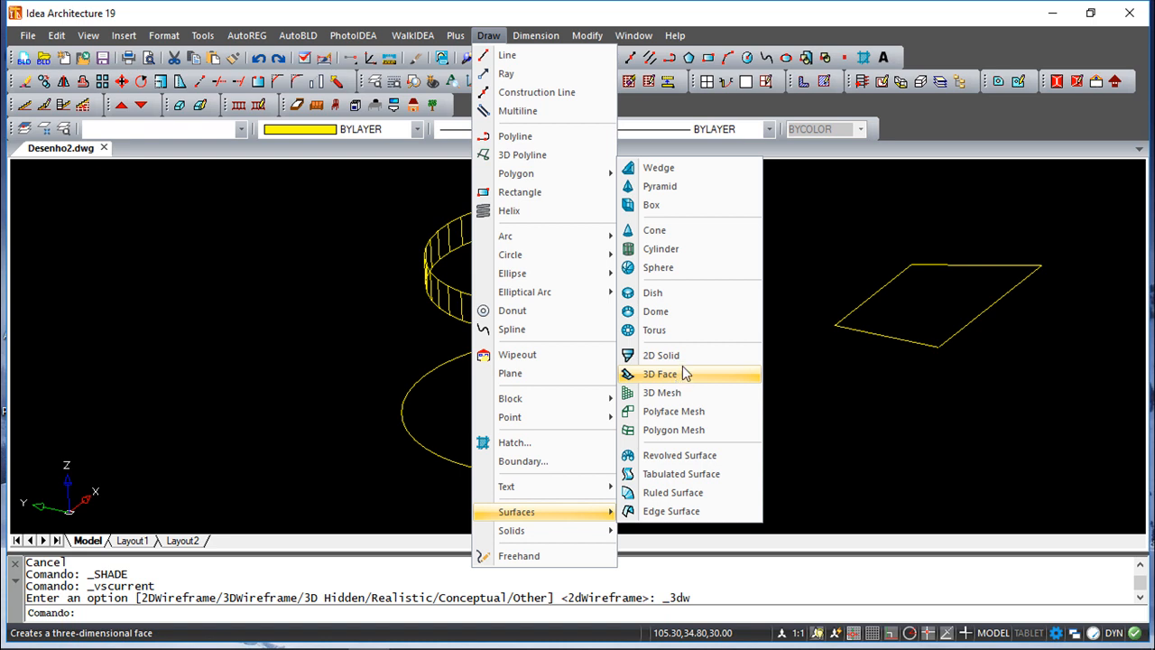
pyautogui.click(703, 457)
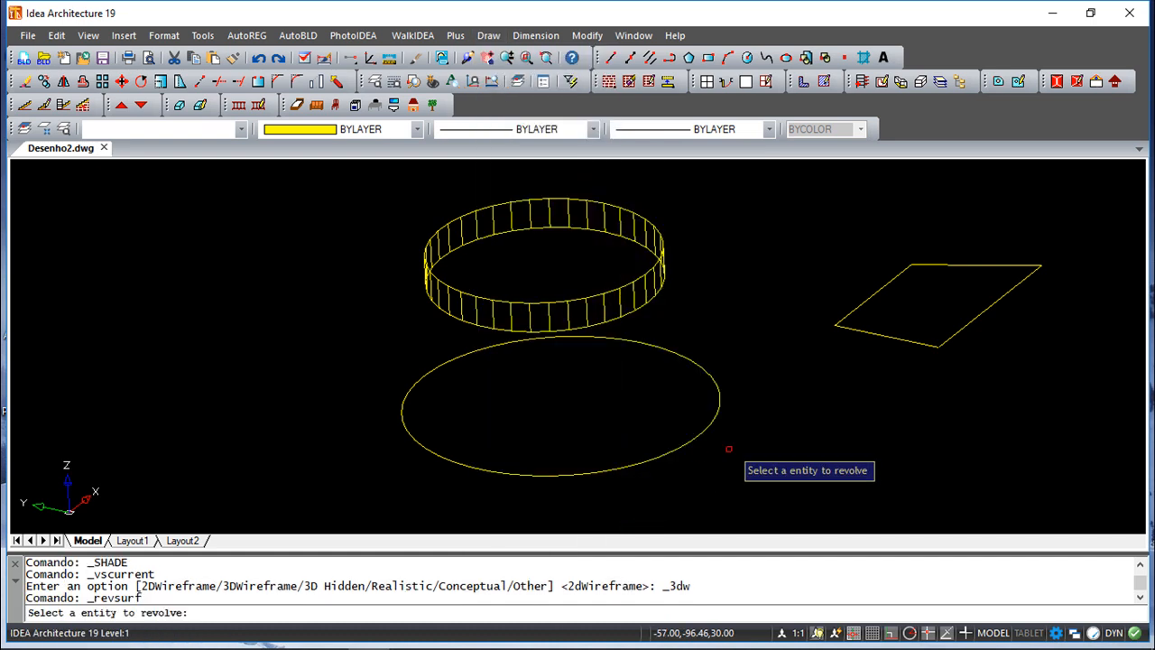
pyautogui.click(674, 447)
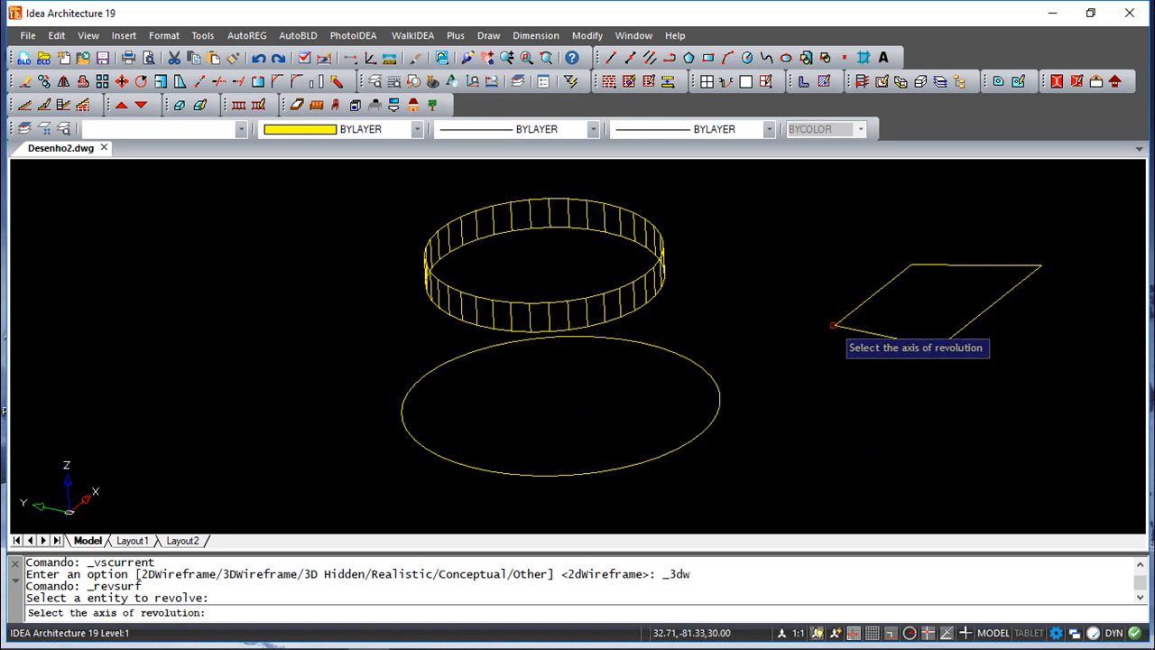
pyautogui.click(700, 373)
pyautogui.press('Escape')
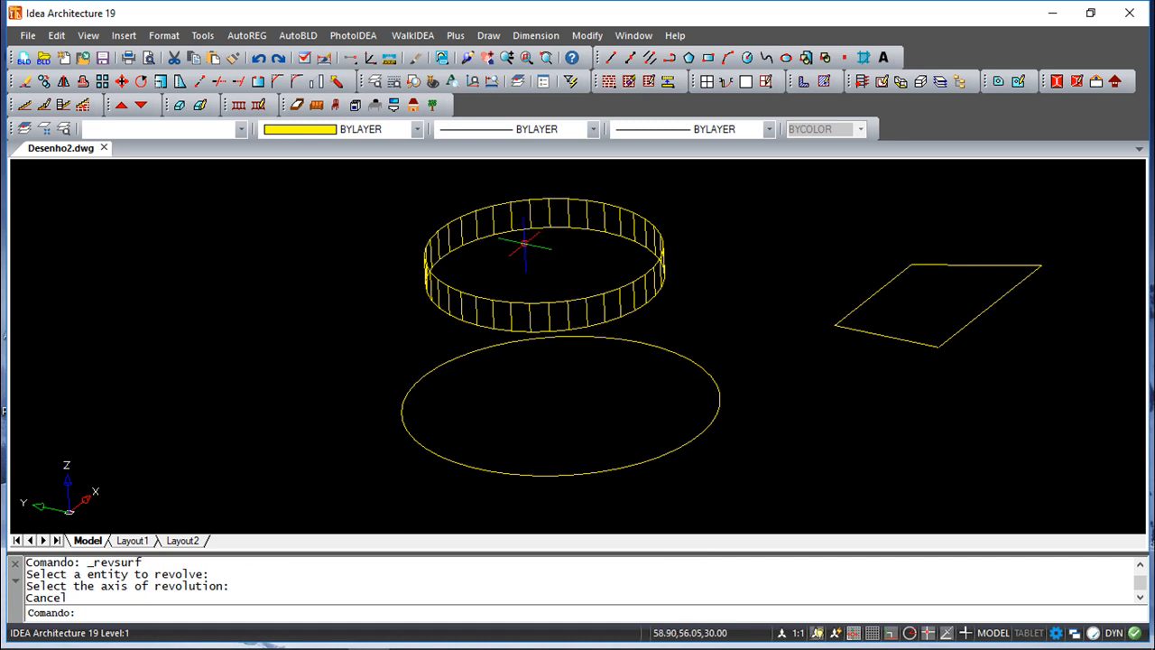
# Draw two connected line segments from the 3D face corner nearest the circles, one going down and one running sideways.
pyautogui.click(613, 57)
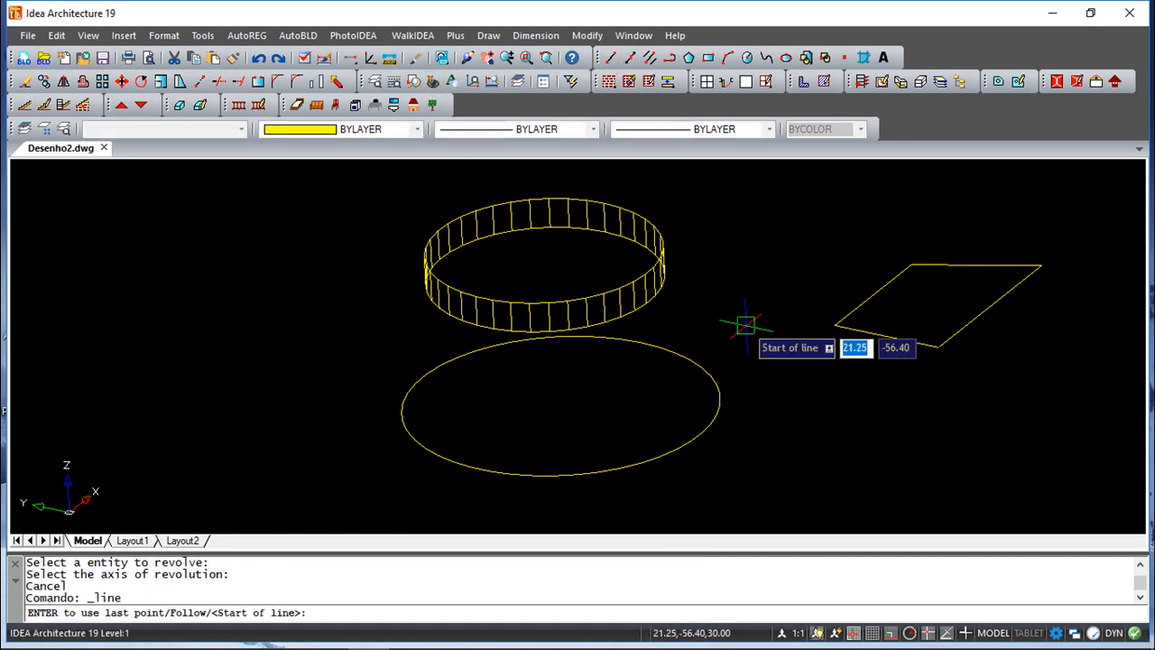
pyautogui.click(835, 324)
pyautogui.click(838, 415)
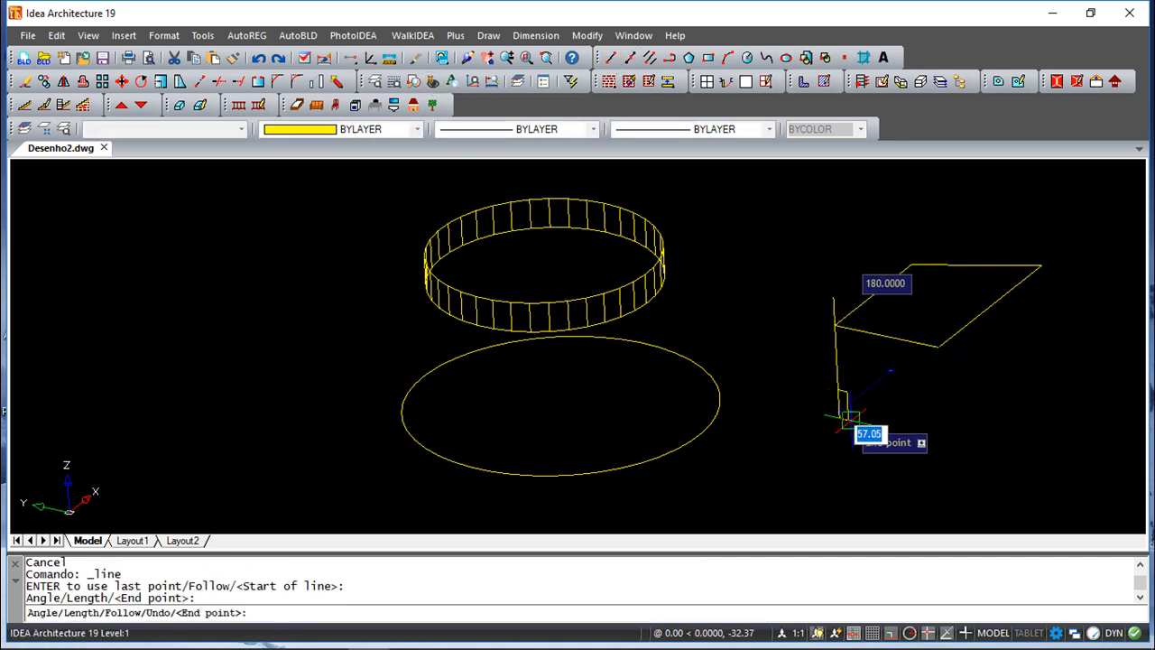
pyautogui.click(916, 433)
pyautogui.press('Return')
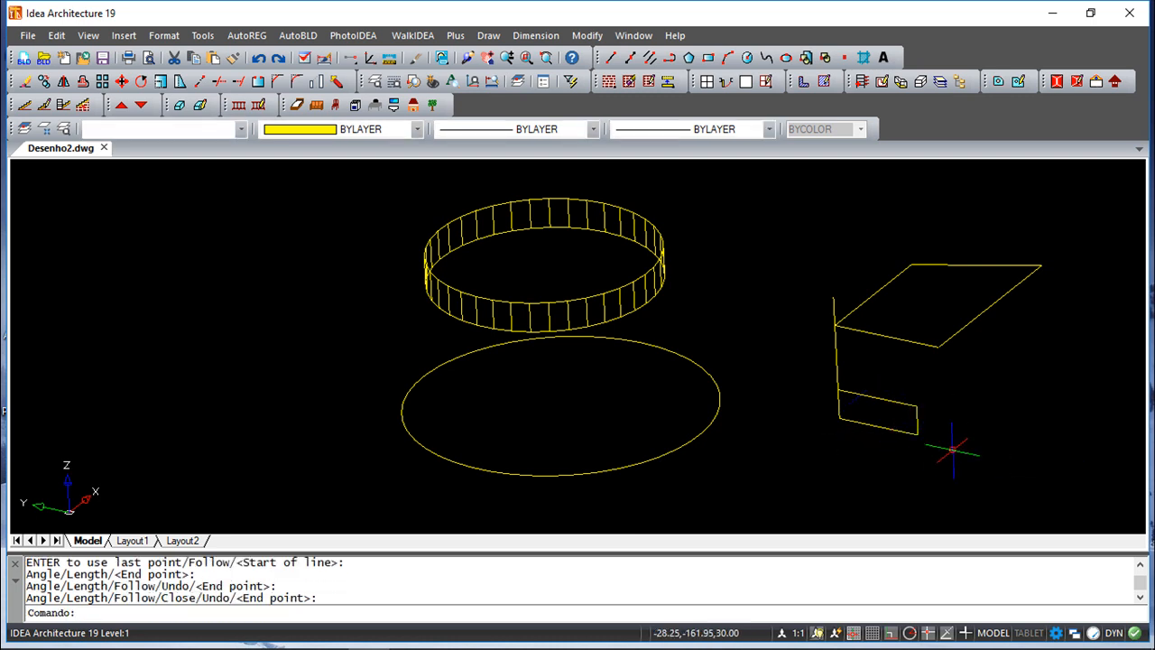
pyautogui.scroll(2, 731, 421)
pyautogui.scroll(-2, 757, 417)
pyautogui.moveTo(742, 375); pyautogui.dragTo(623, 327, button='middle')
pyautogui.click(625, 82)
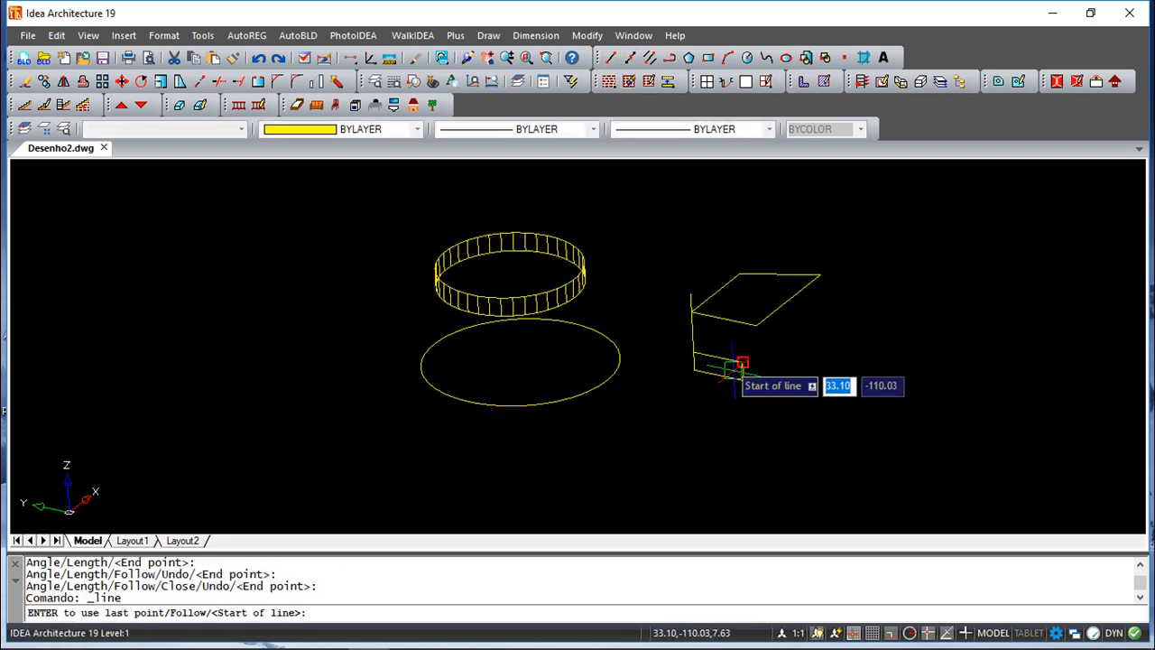
pyautogui.click(755, 325)
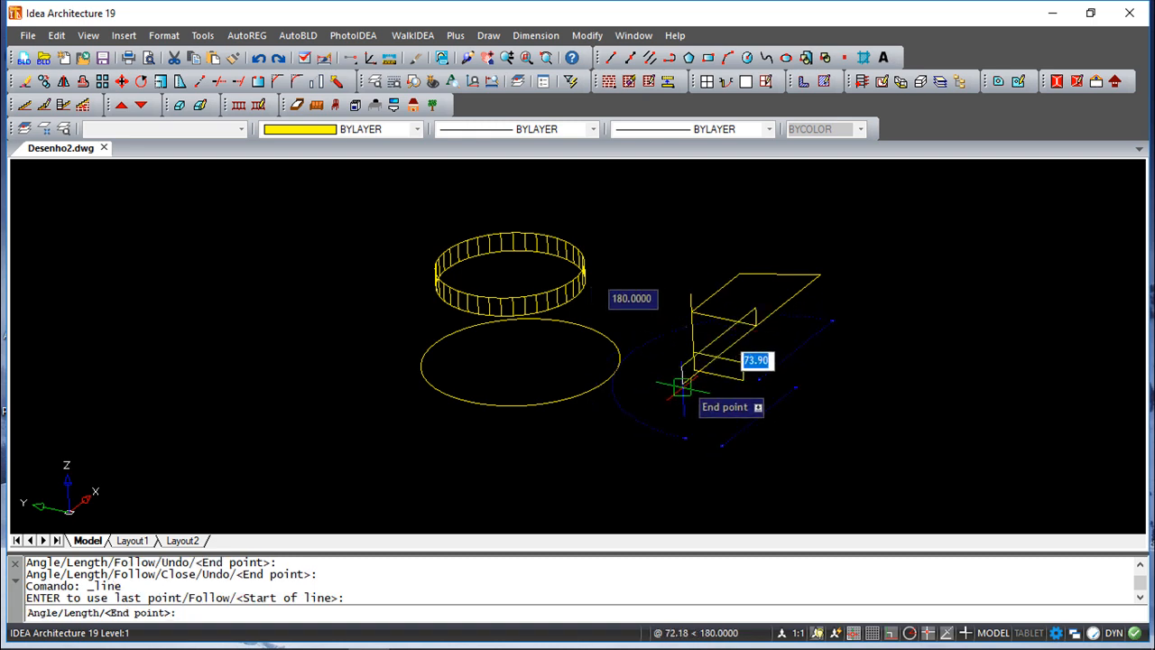
pyautogui.press('Escape')
pyautogui.press('Escape')
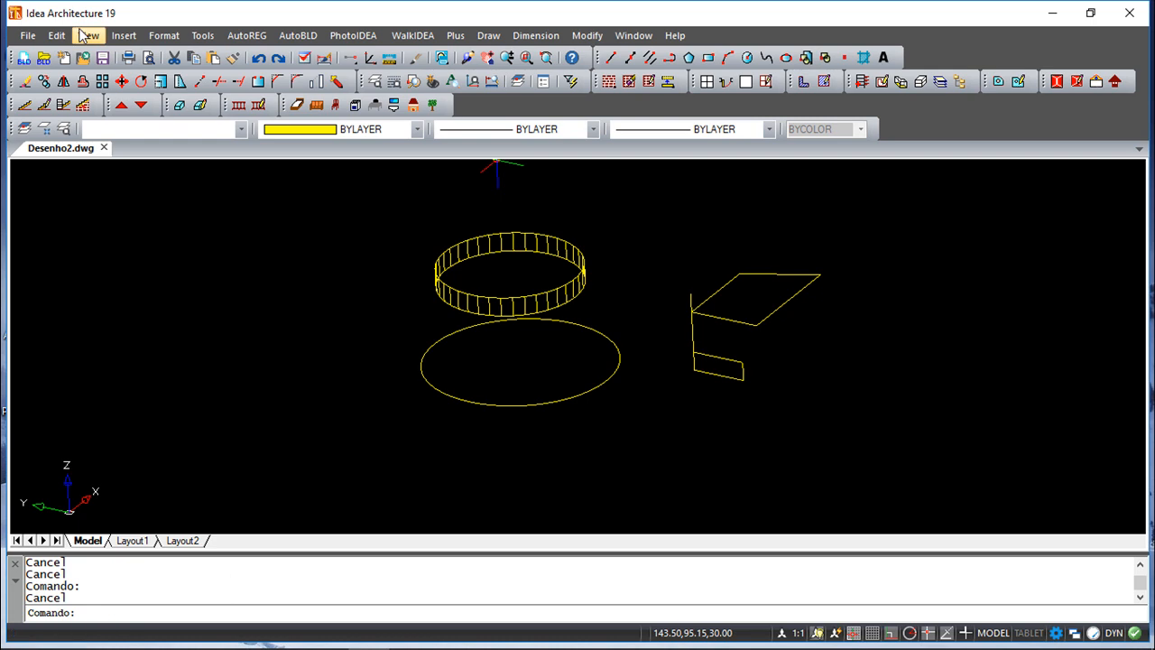
# Set the default thickness for new entities to 0.
pyautogui.click(165, 38)
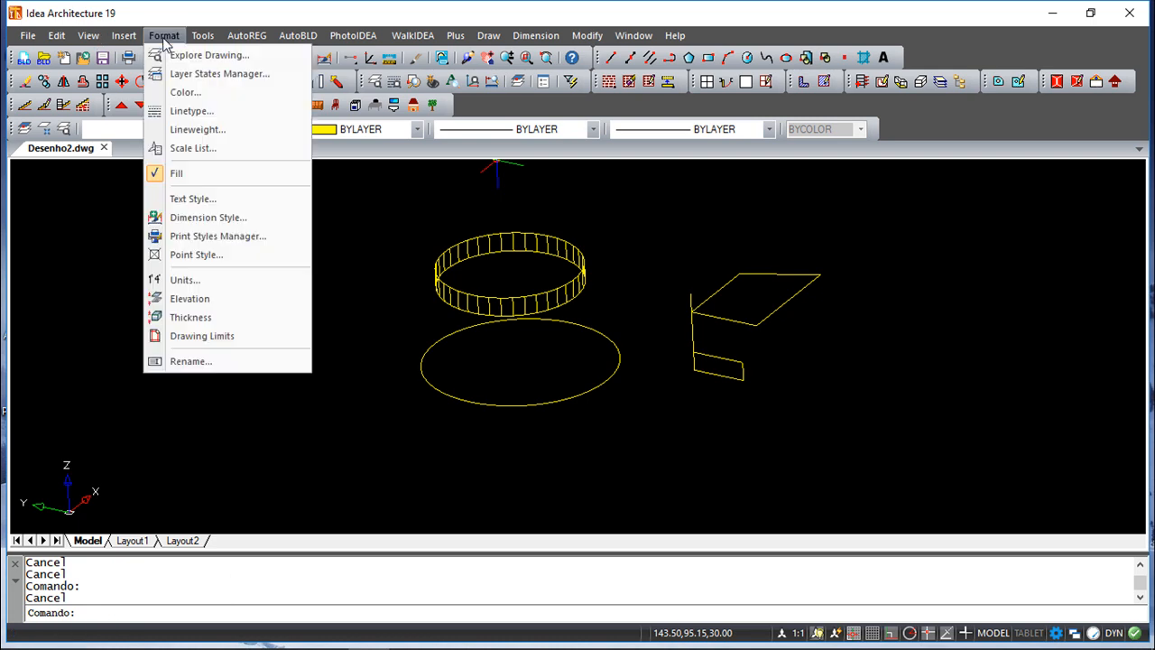
pyautogui.click(215, 317)
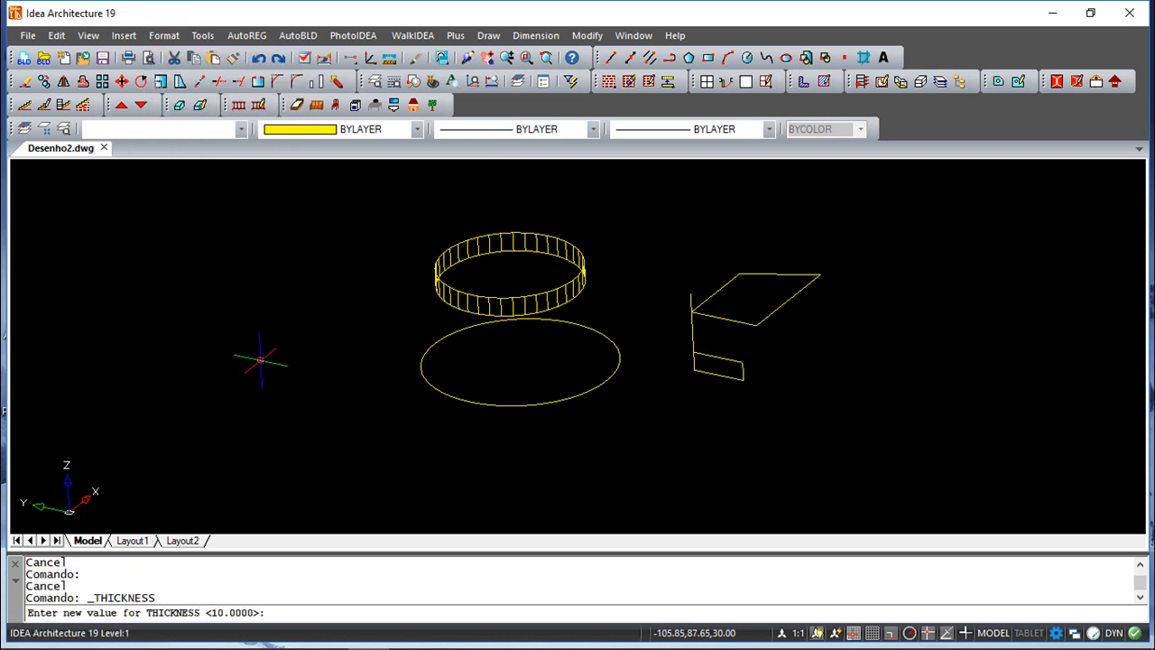
pyautogui.write('0')
pyautogui.press('Return')
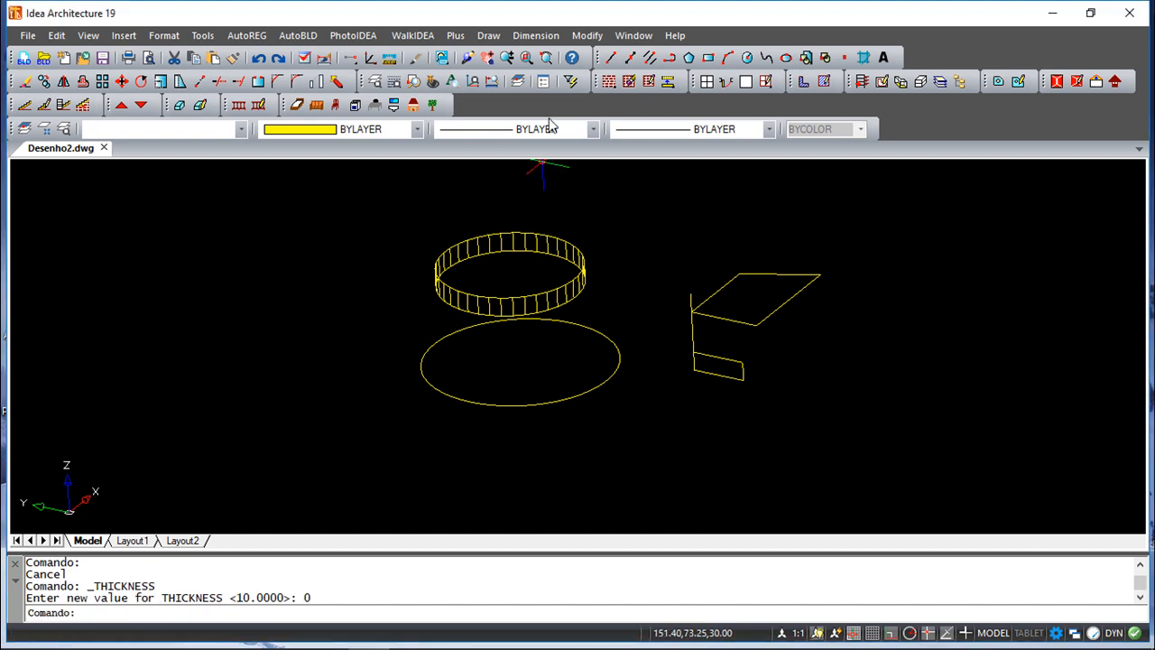
# Create a revolved surface from the lower circle around the vertical line at the 3D face corner, from 0 through 360 degrees.
pyautogui.click(489, 35)
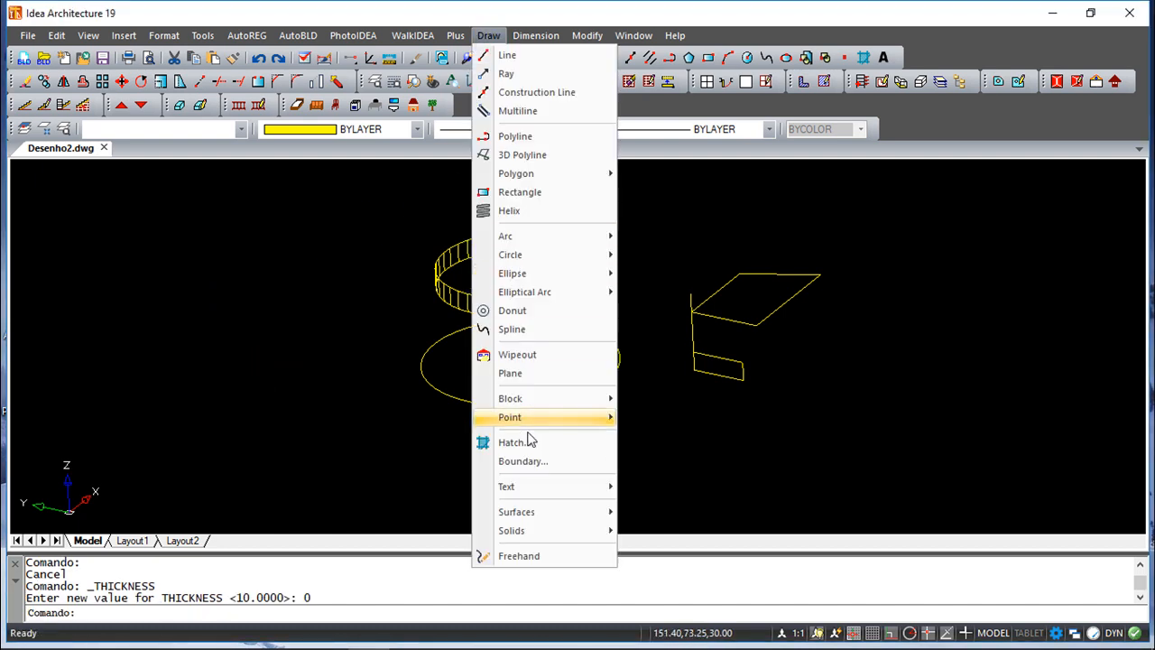
pyautogui.moveTo(544, 510)
pyautogui.click(666, 456)
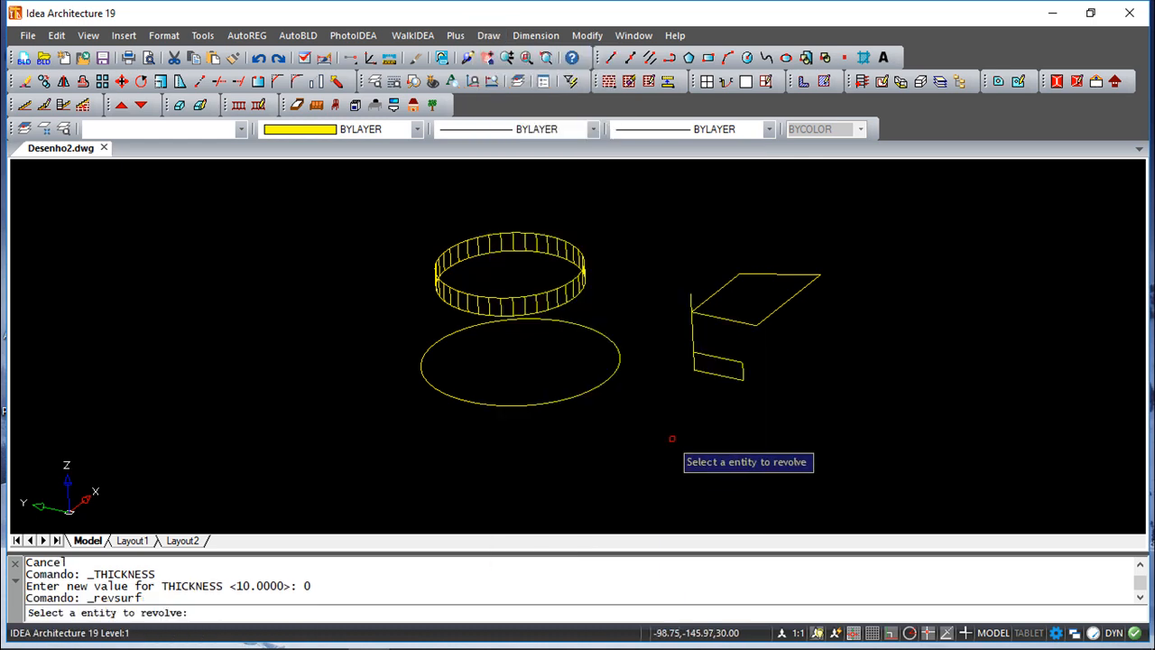
pyautogui.click(613, 374)
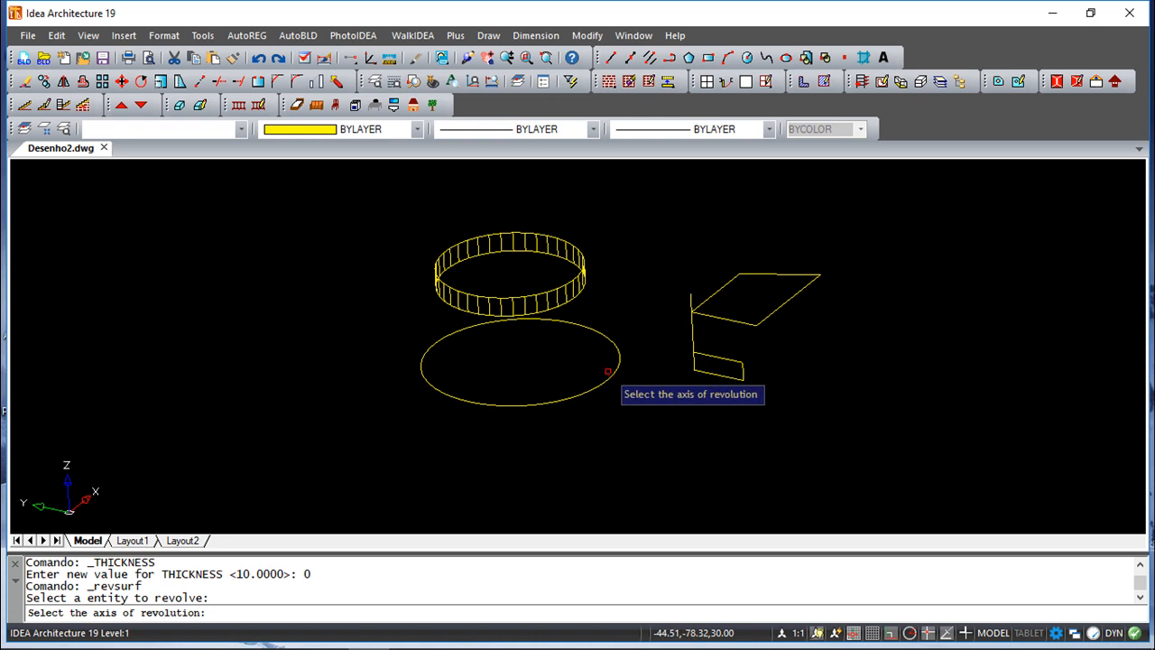
pyautogui.click(691, 332)
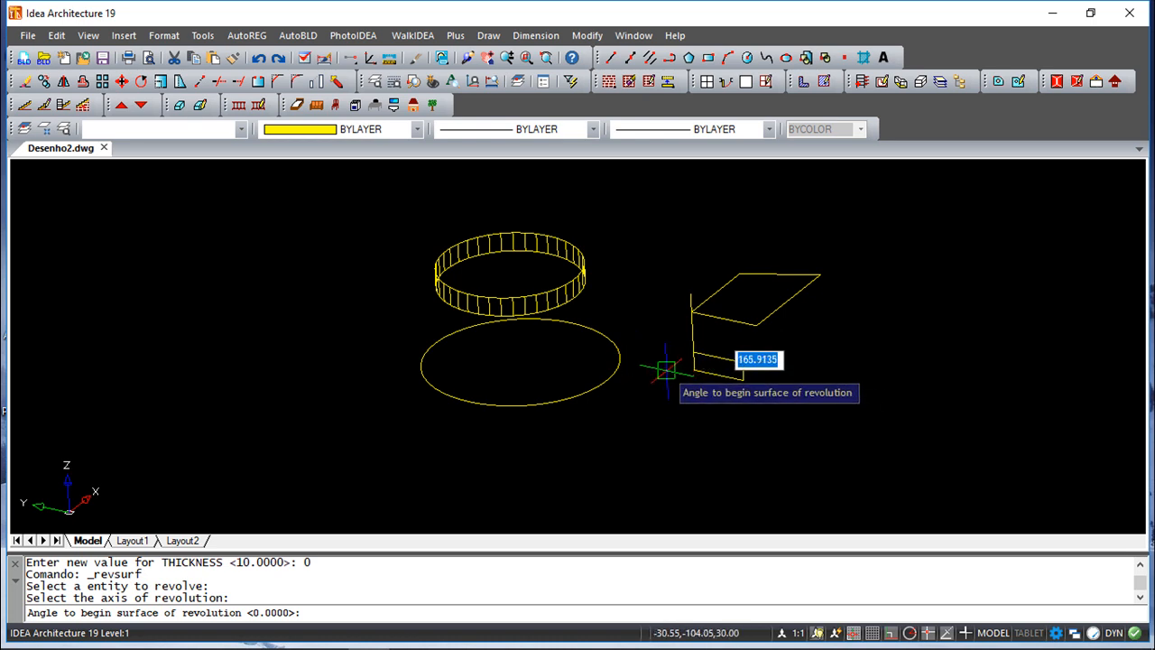
pyautogui.press('Return')
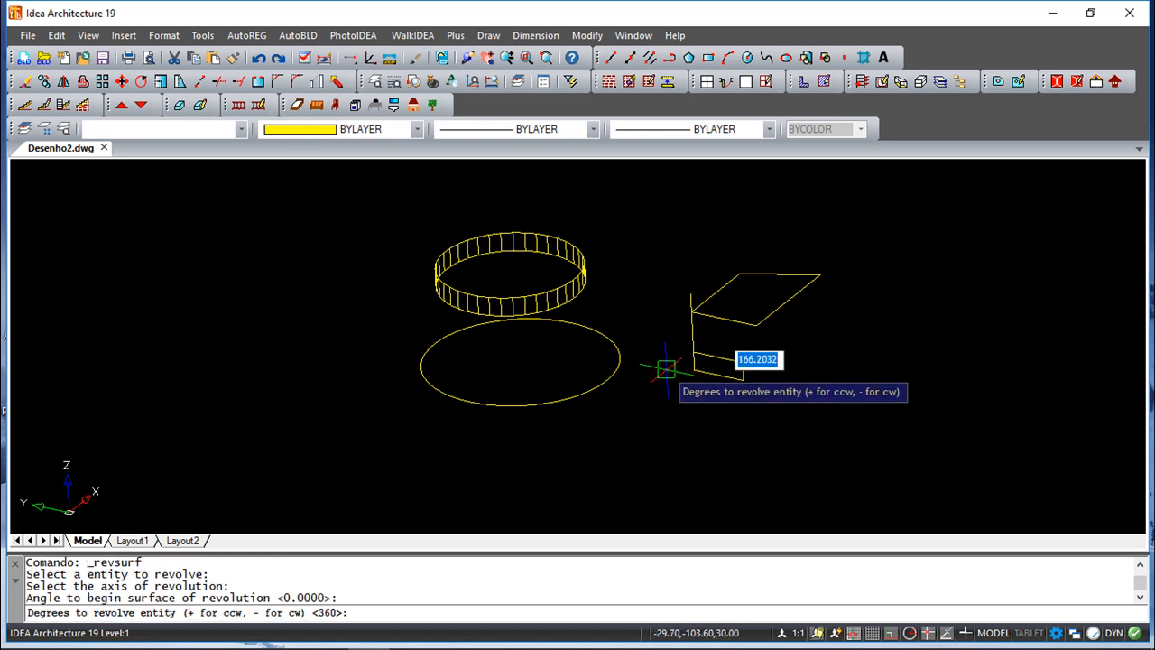
pyautogui.press('Return')
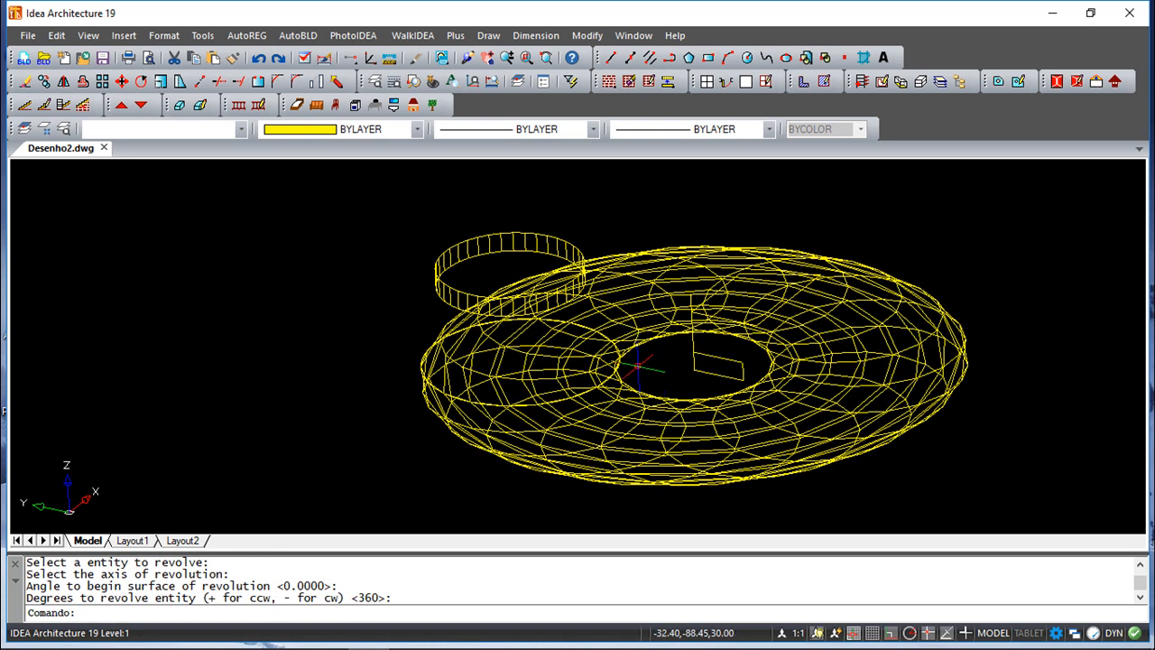
# Orbit the view slightly to inspect the revolved surface, and undo both the orbit and the surface.
pyautogui.click(467, 58)
pyautogui.moveTo(645, 363); pyautogui.dragTo(651, 397)
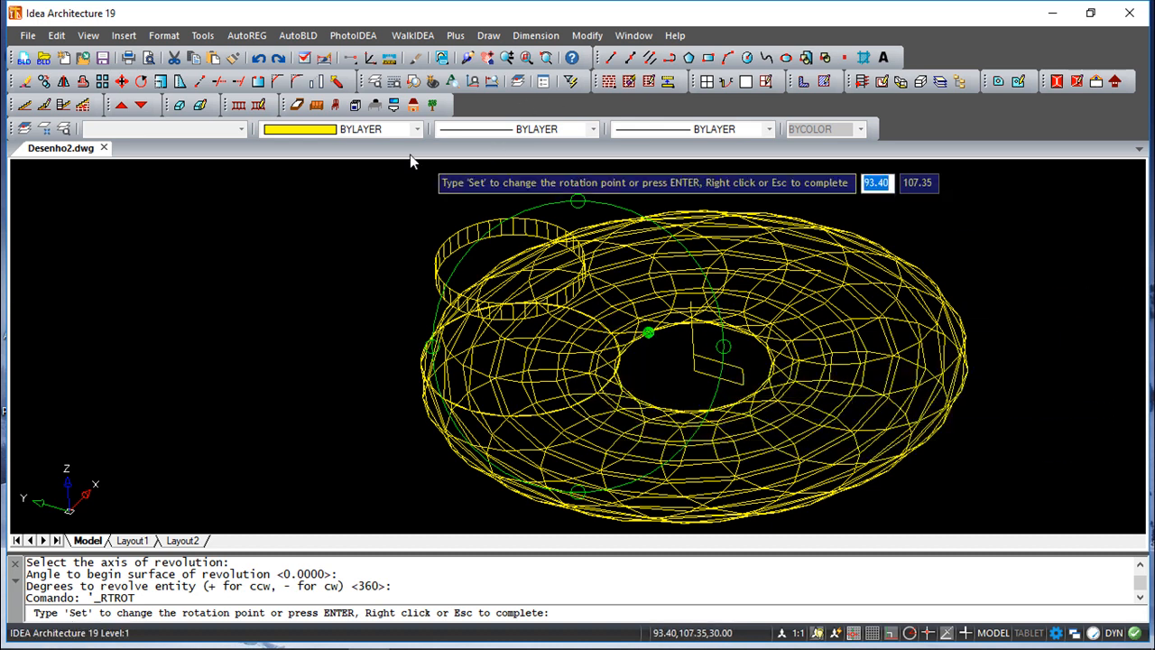
pyautogui.click(258, 58)
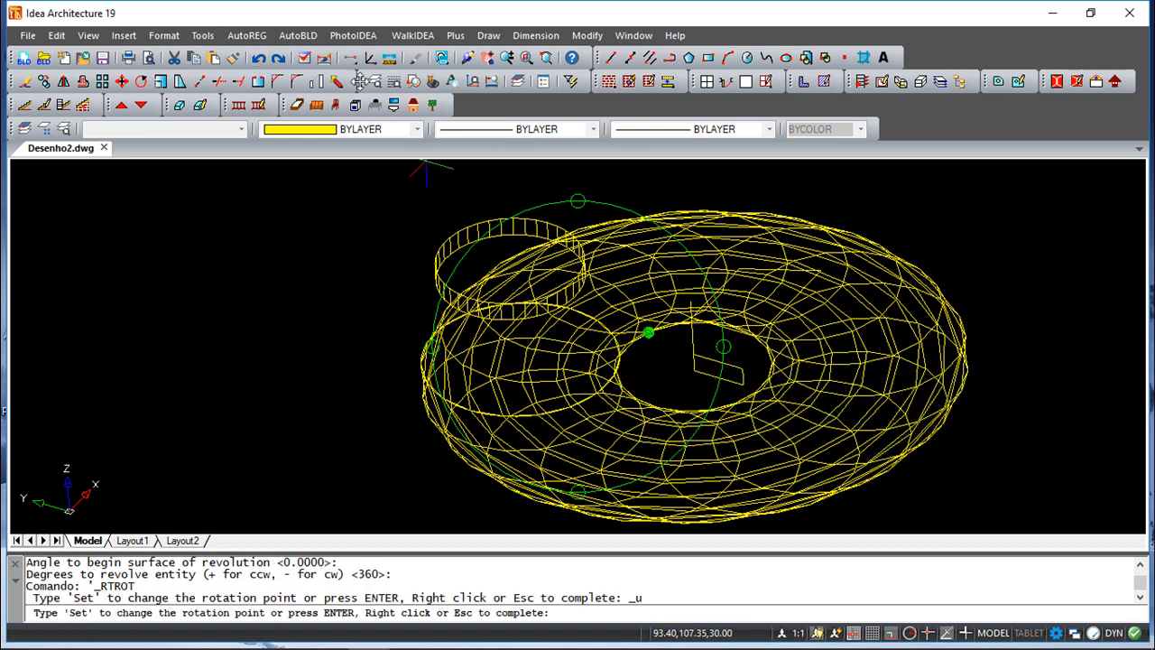
pyautogui.click(259, 58)
pyautogui.click(259, 58)
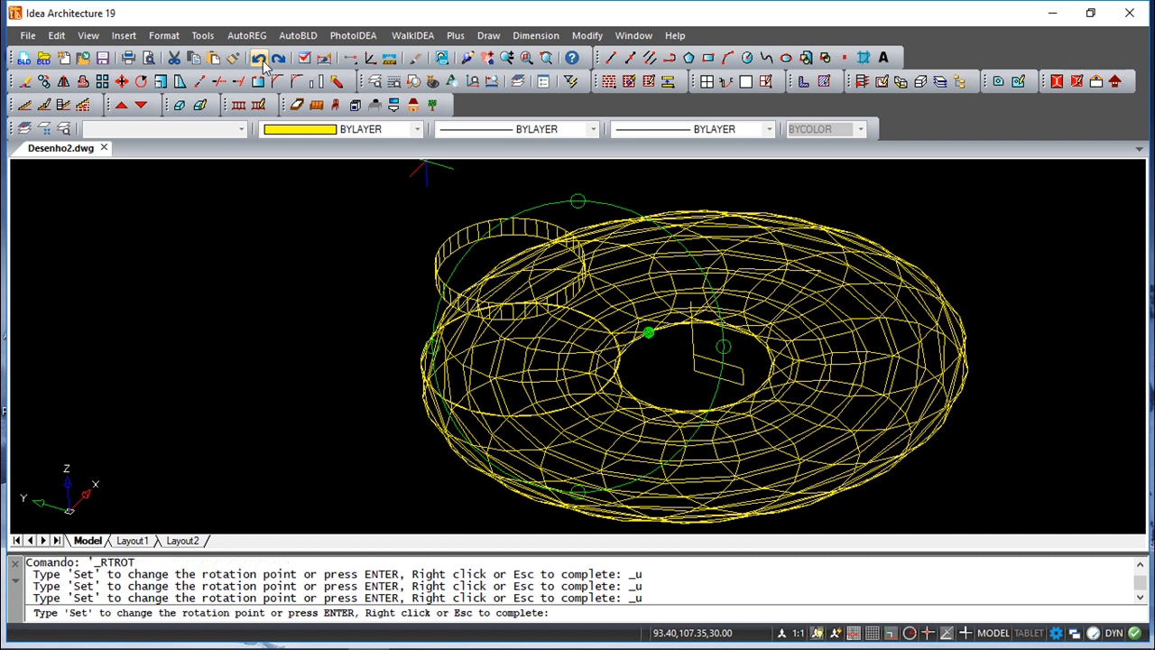
pyautogui.press('Escape')
pyautogui.click(259, 58)
pyautogui.click(259, 58)
pyautogui.click(259, 58)
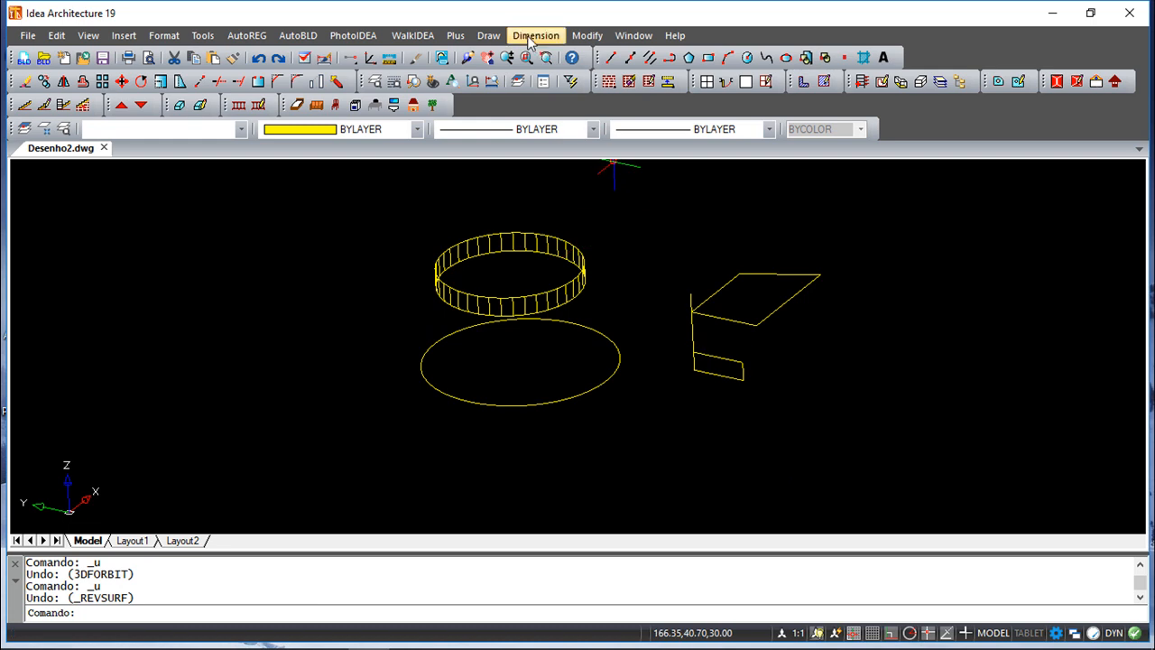
# Create a tabulated surface by extruding the lower circle along the vertical line, and undo it.
pyautogui.click(488, 35)
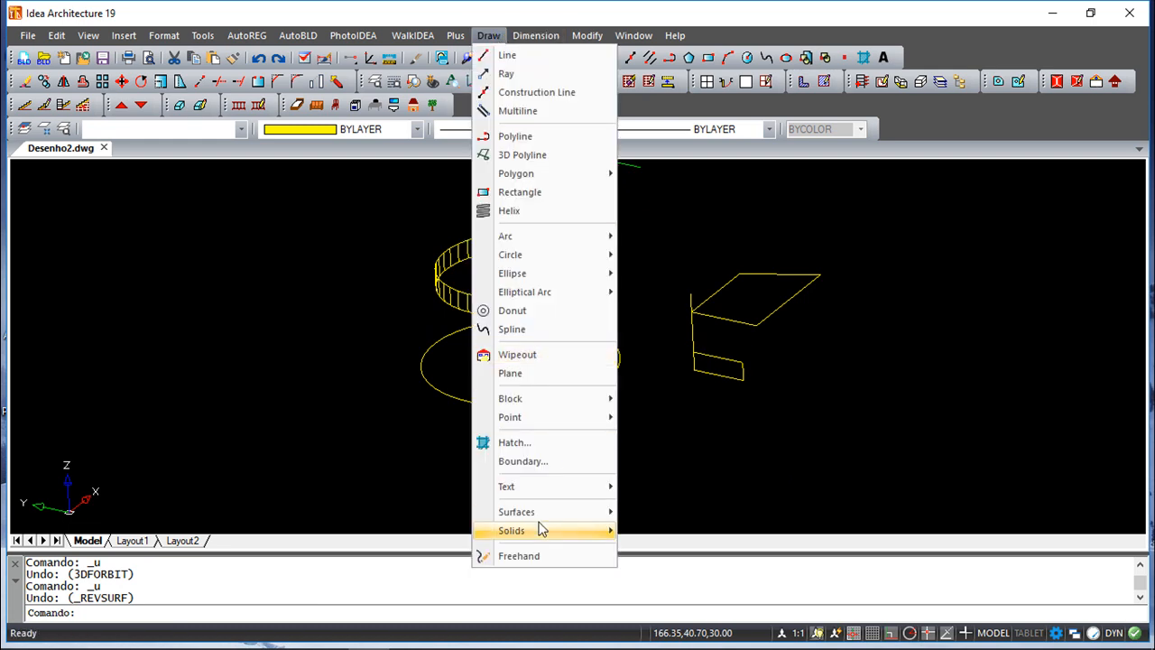
pyautogui.moveTo(541, 515)
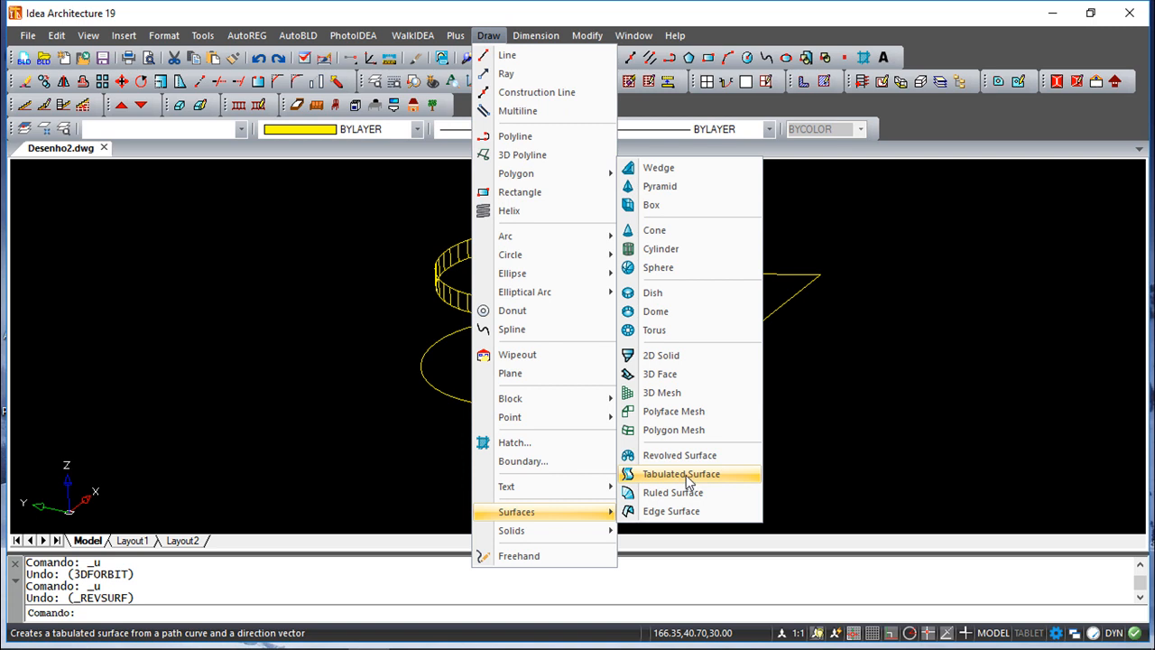
pyautogui.click(687, 480)
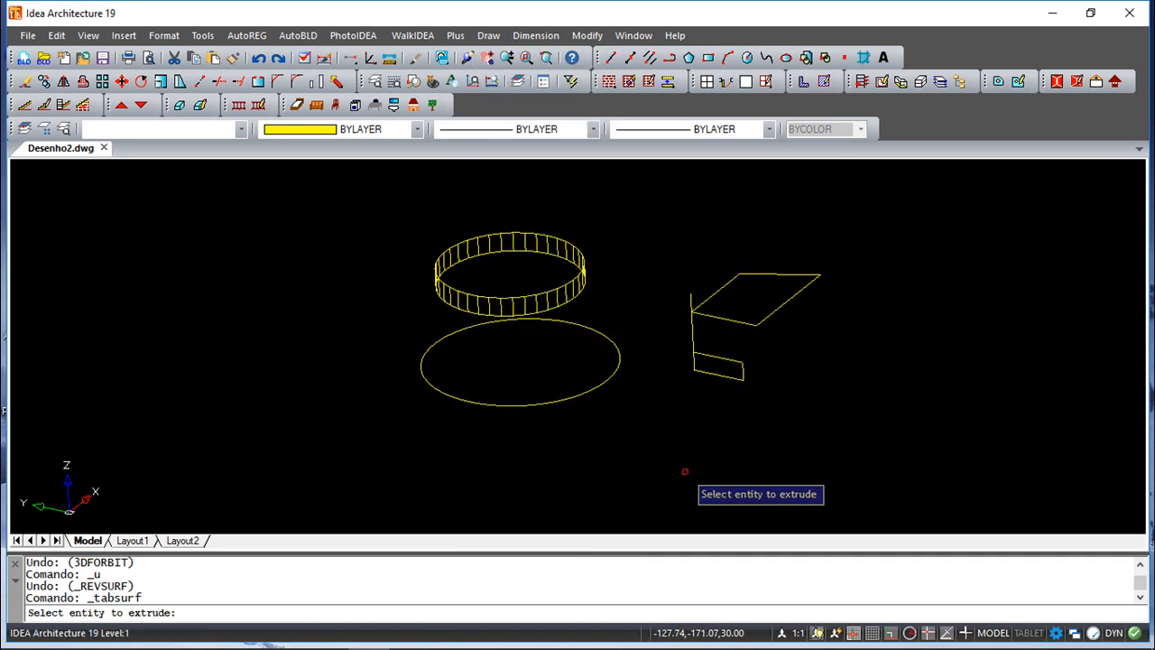
pyautogui.click(607, 379)
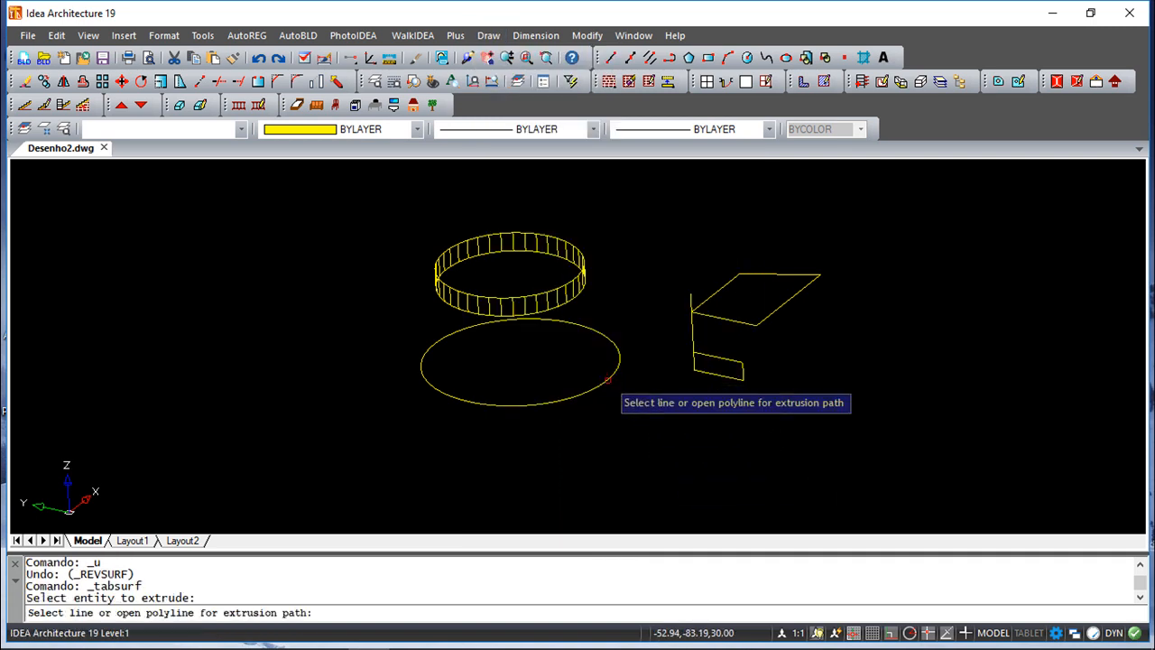
pyautogui.click(692, 300)
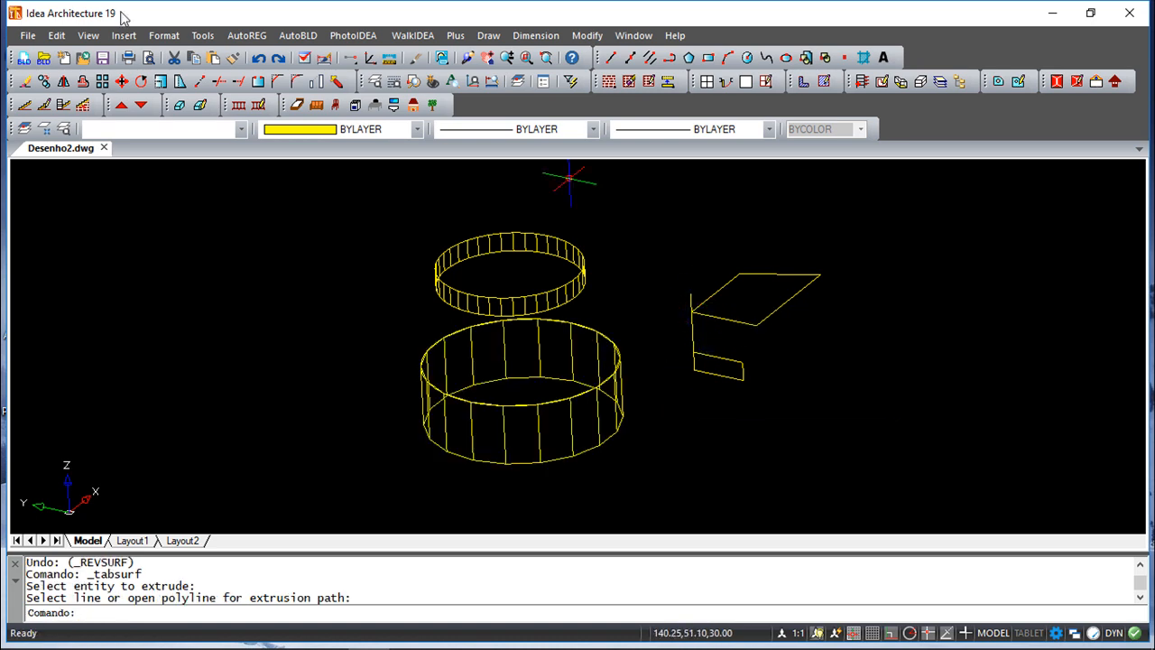
pyautogui.click(260, 58)
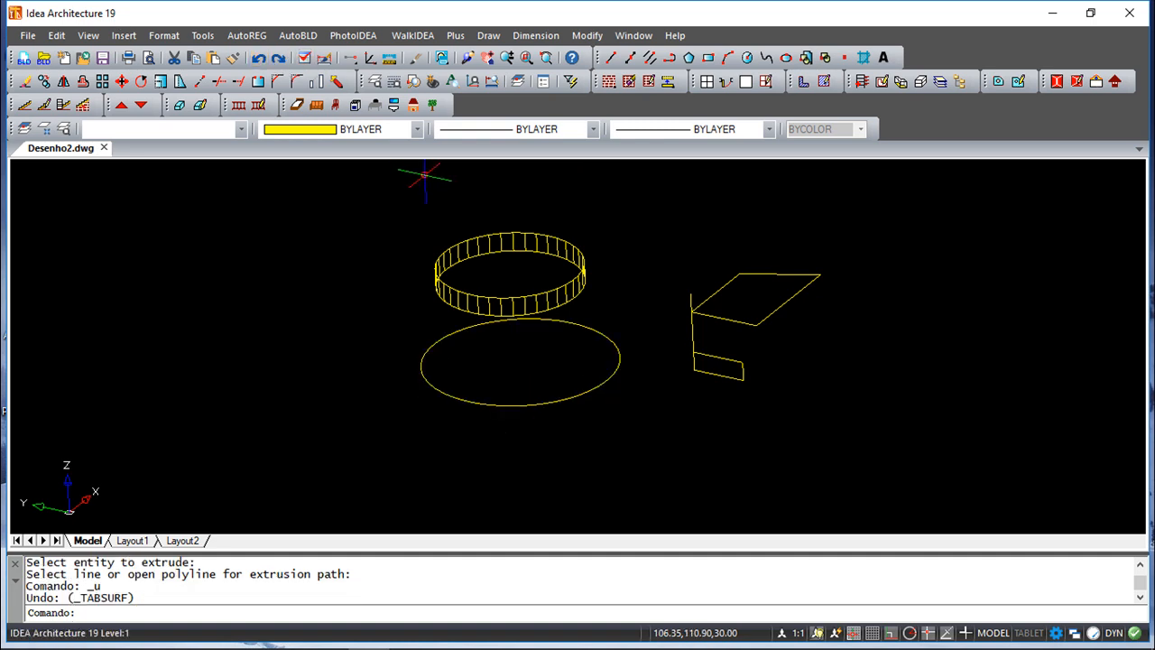
# Create a ruled surface between the lower circle and the upper thick circle, and undo it.
pyautogui.scroll(-3, 542, 270)
pyautogui.scroll(5, 546, 271)
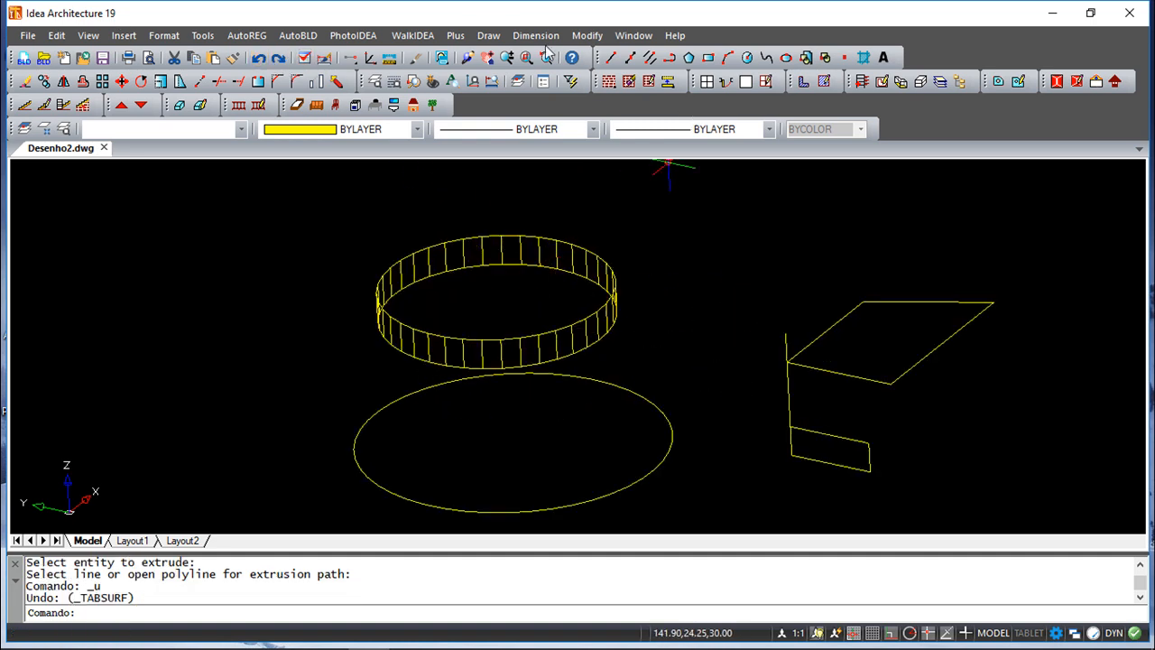
pyautogui.click(488, 35)
pyautogui.moveTo(542, 514)
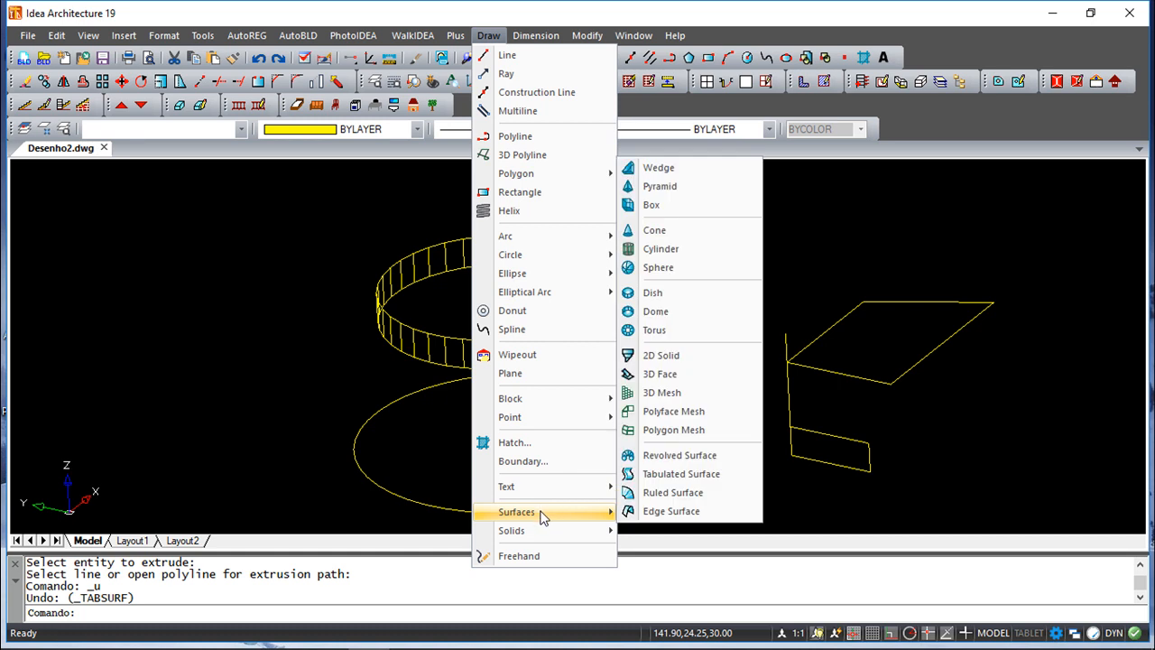
pyautogui.click(674, 494)
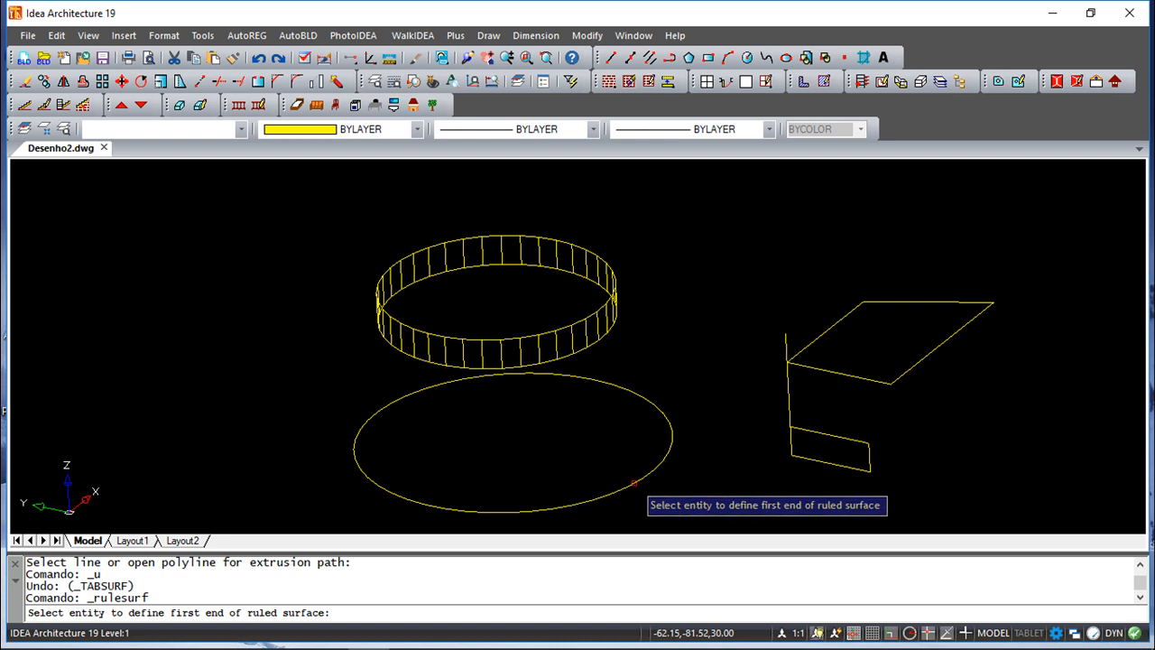
pyautogui.click(632, 486)
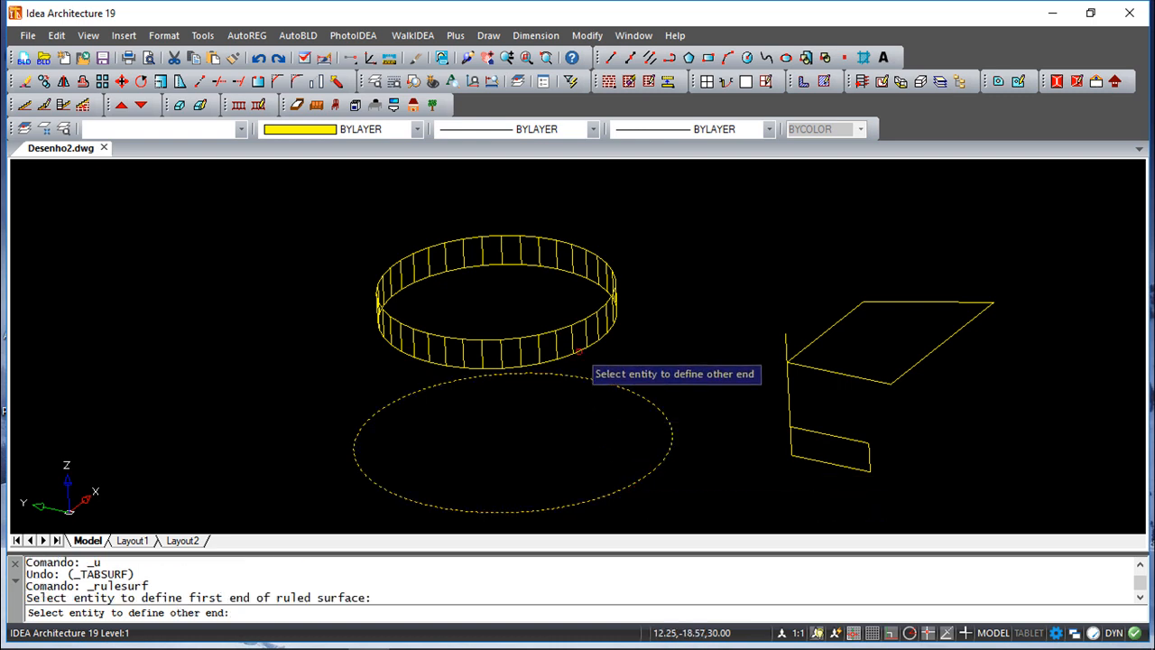
pyautogui.click(578, 356)
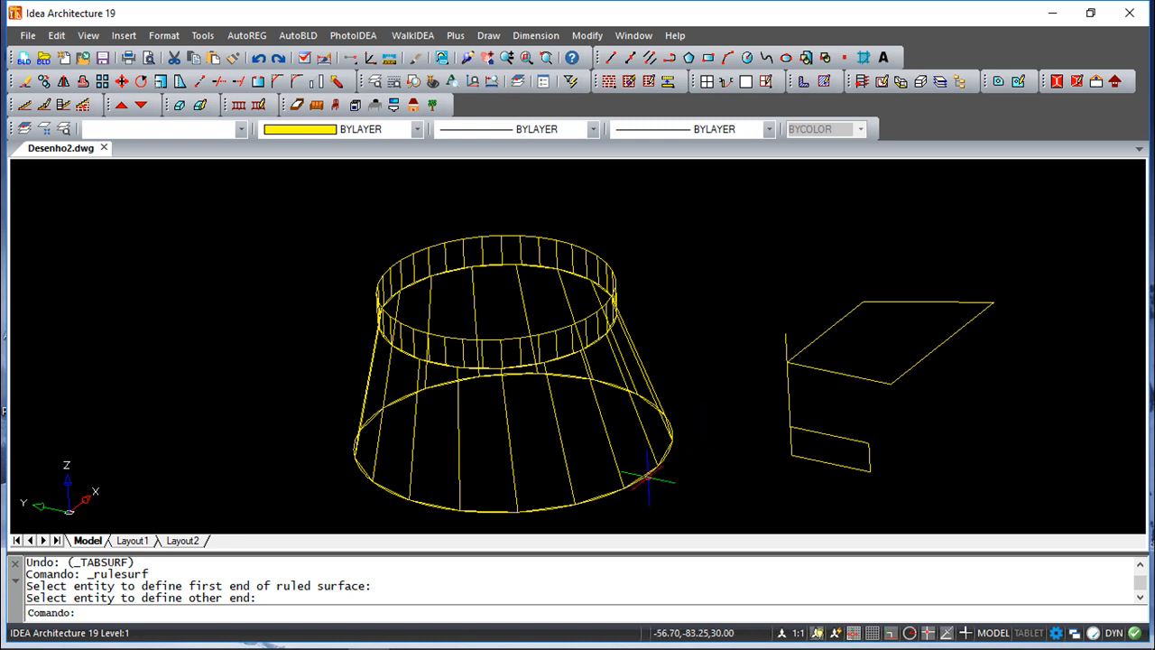
pyautogui.click(259, 59)
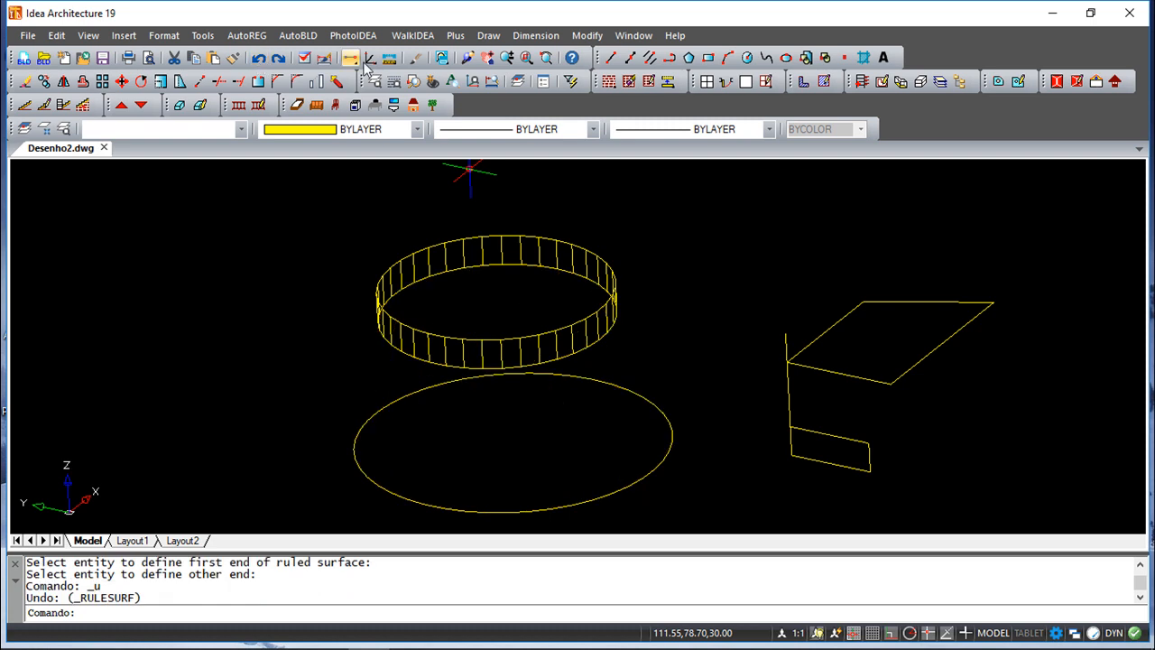
pyautogui.click(489, 36)
pyautogui.click(541, 511)
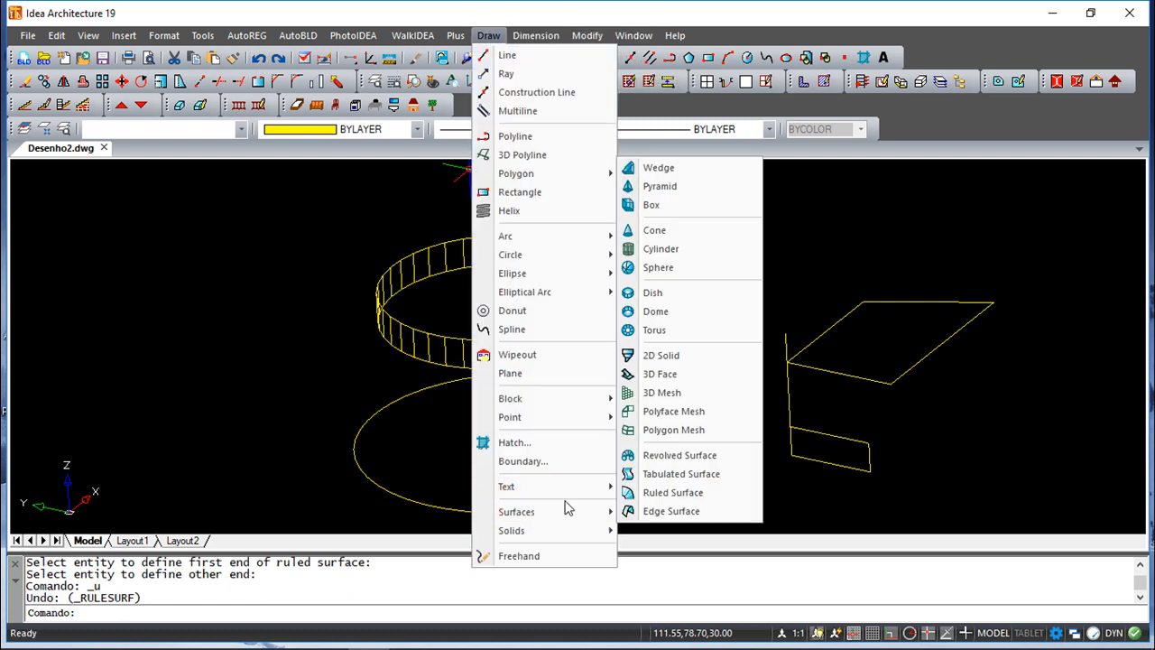
pyautogui.click(660, 512)
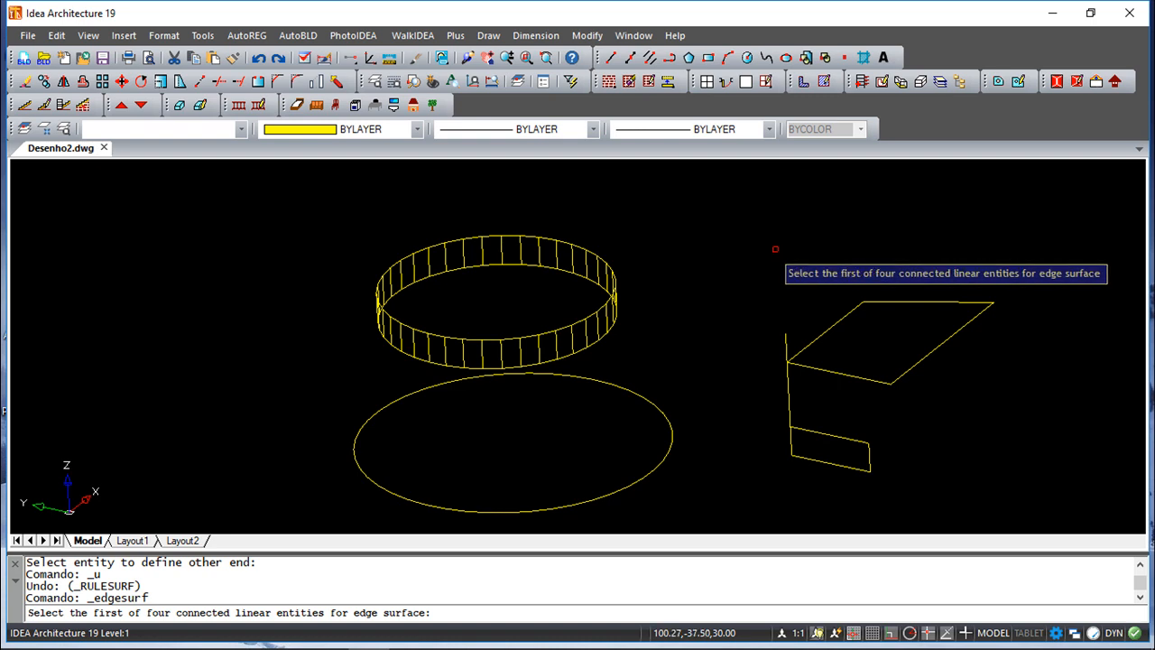
pyautogui.scroll(2, 665, 343)
pyautogui.scroll(-4, 666, 347)
pyautogui.scroll(-2, 665, 347)
pyautogui.scroll(2, 665, 345)
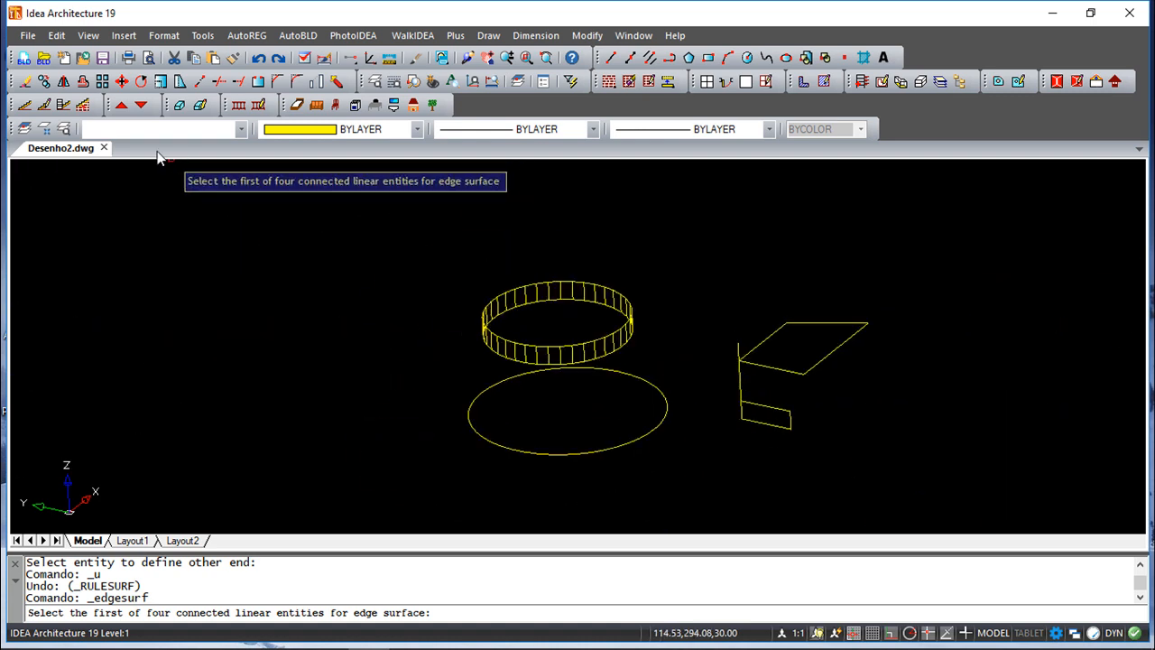
# Erase all the entities in the drawing, including both circles, the 3D face and the connected lines.
pyautogui.click(25, 81)
pyautogui.click(370, 201)
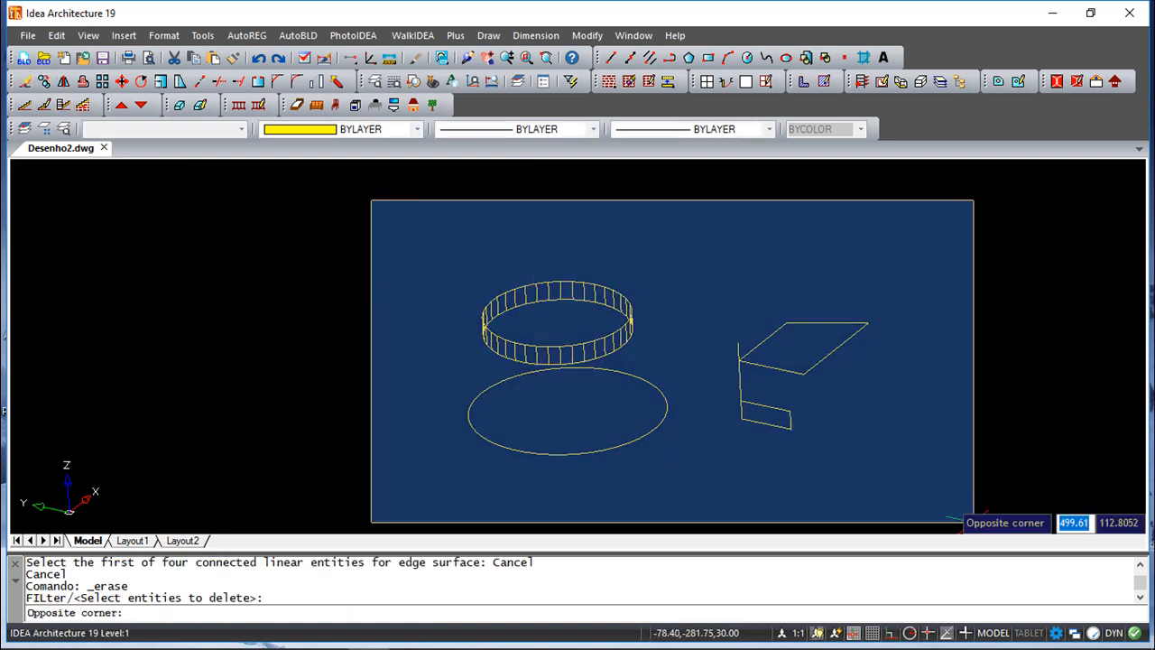
pyautogui.click(947, 465)
pyautogui.press('Return')
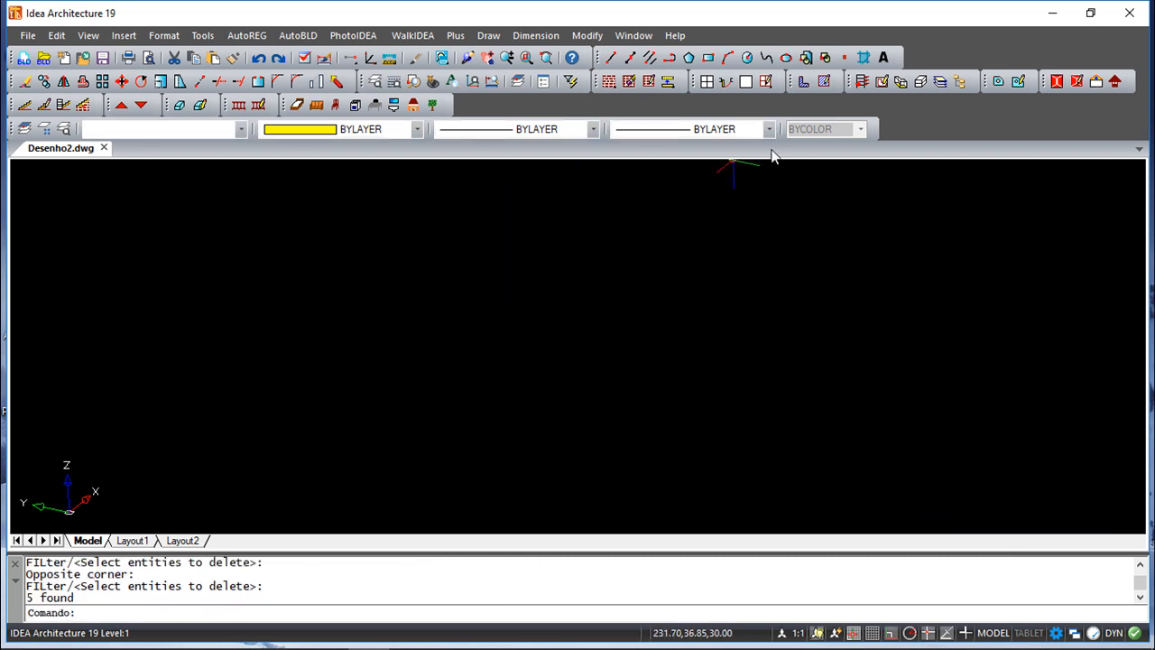
# Switch to the Top view and set the elevation for new entities to 0.
pyautogui.click(87, 35)
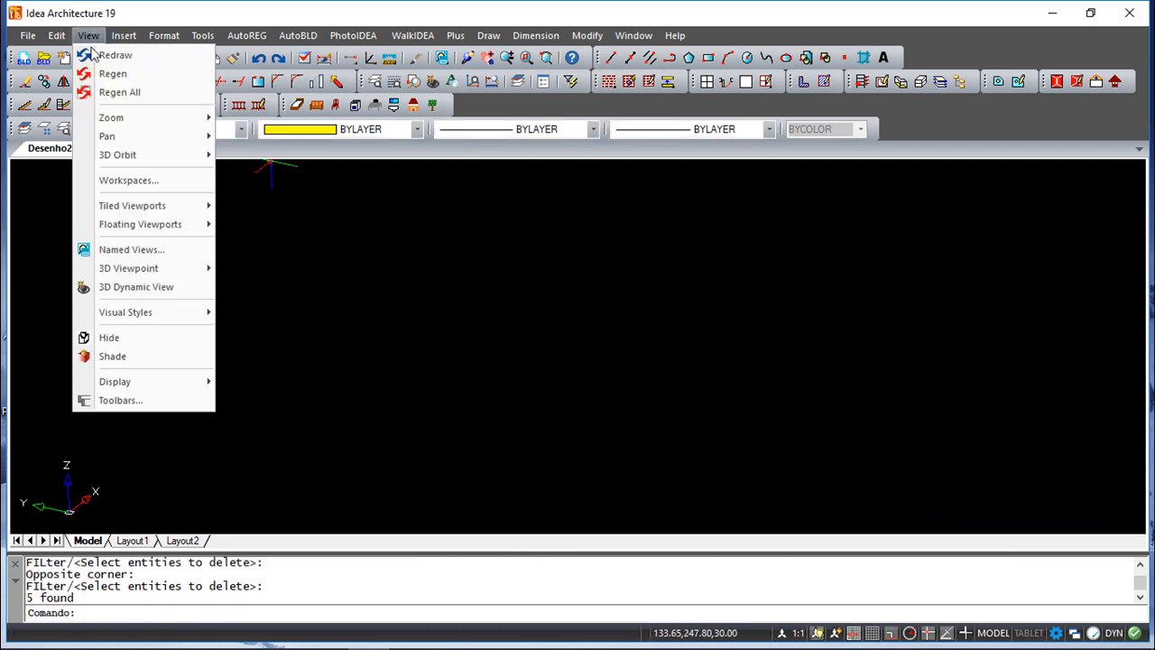
pyautogui.moveTo(141, 268)
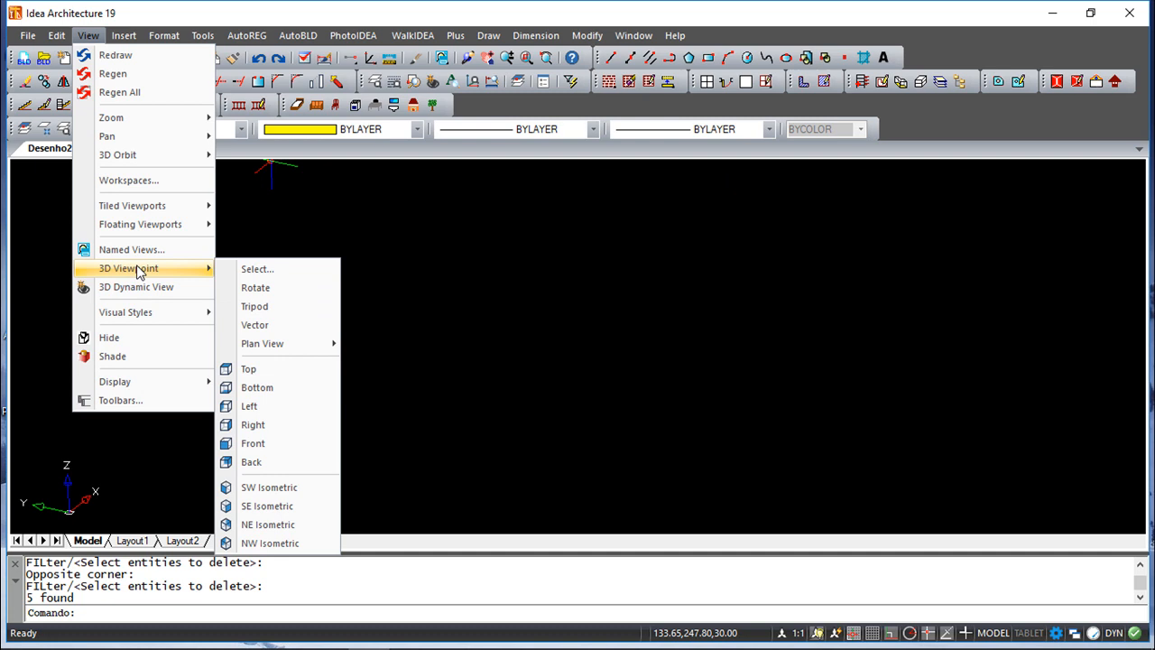
pyautogui.click(274, 368)
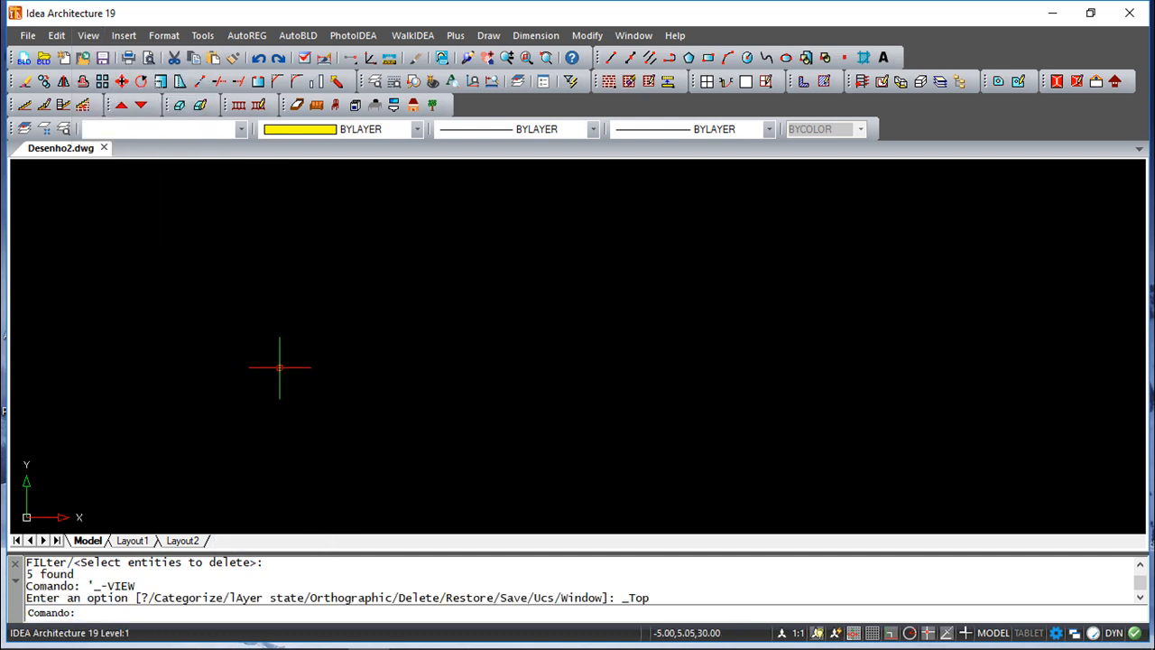
pyautogui.click(161, 36)
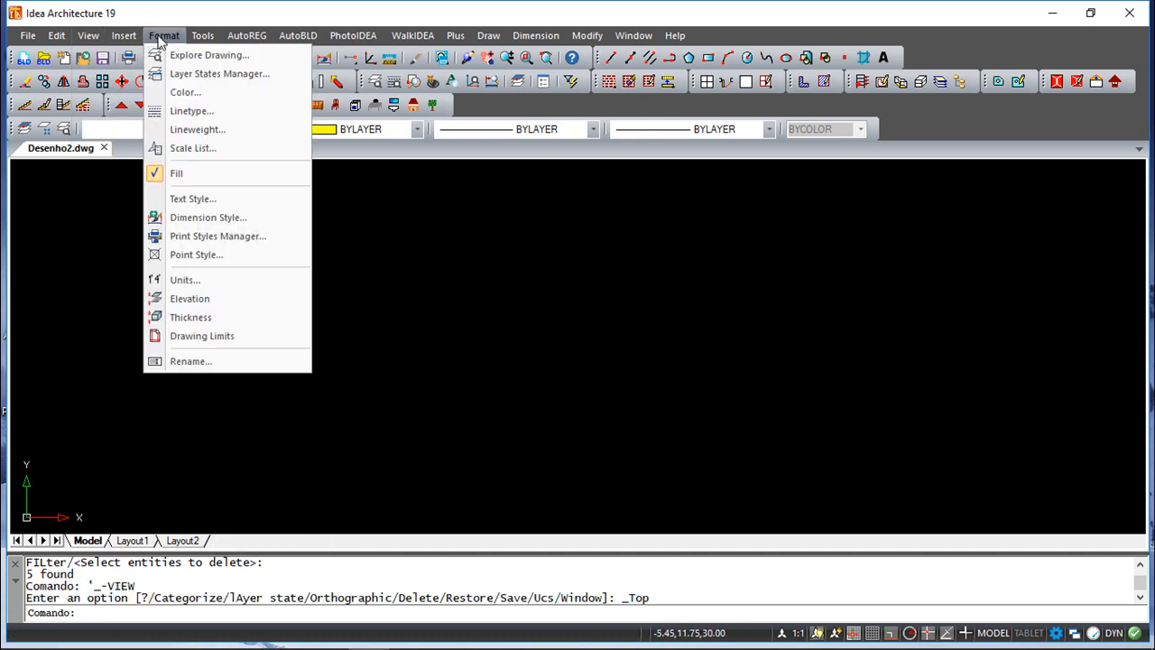
pyautogui.click(216, 300)
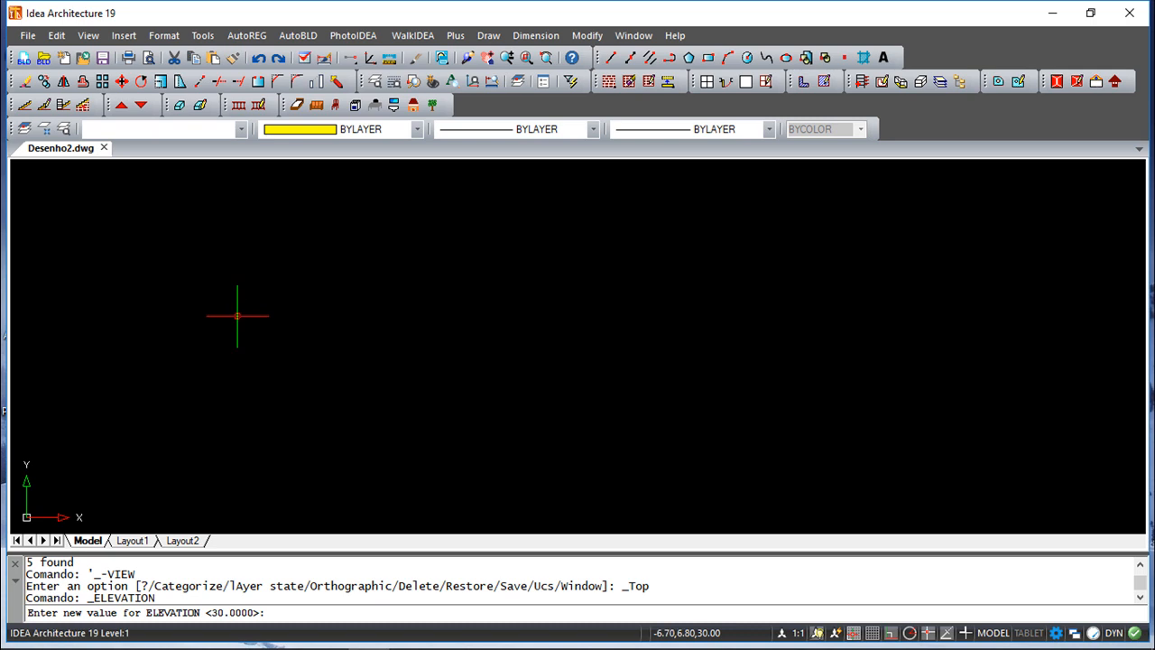
pyautogui.write('0')
pyautogui.press('Return')
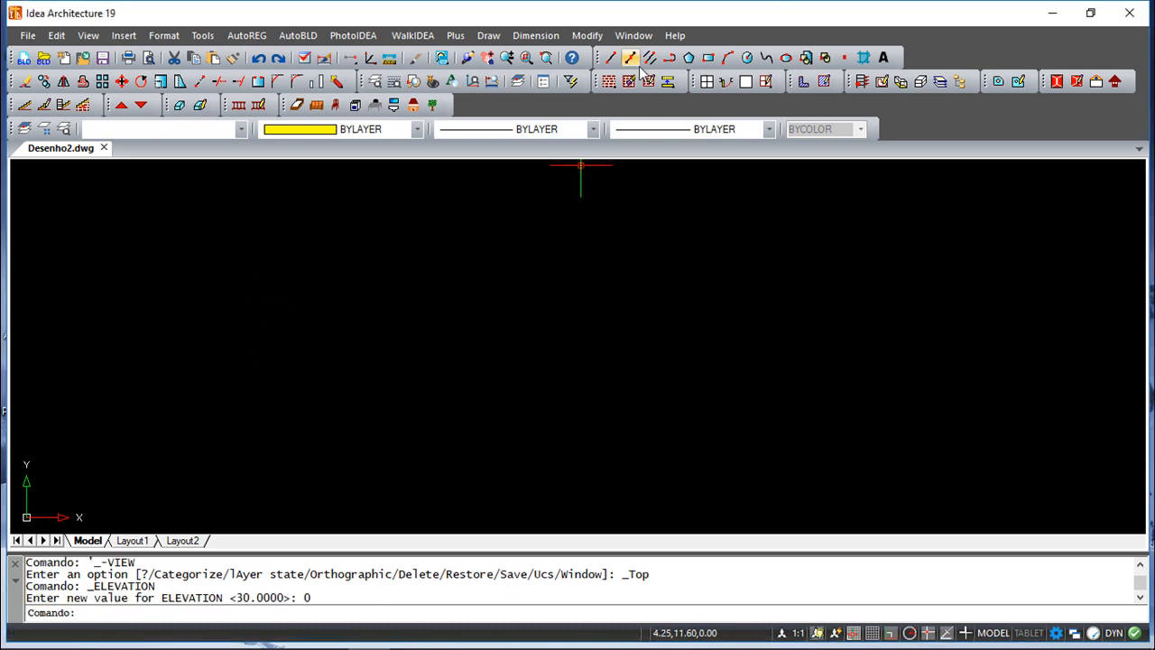
# Draw a four-point wave-shaped spline with ortho mode off, rising first and keeping the default end tangents.
pyautogui.click(766, 57)
pyautogui.click(329, 430)
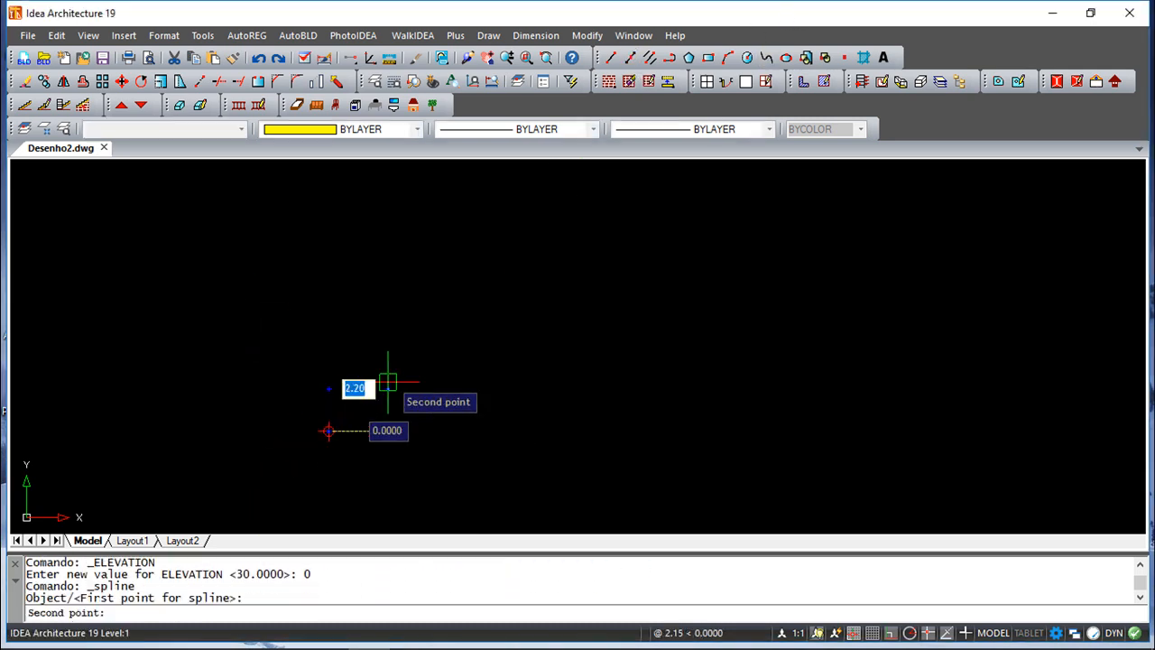
pyautogui.click(888, 634)
pyautogui.click(466, 256)
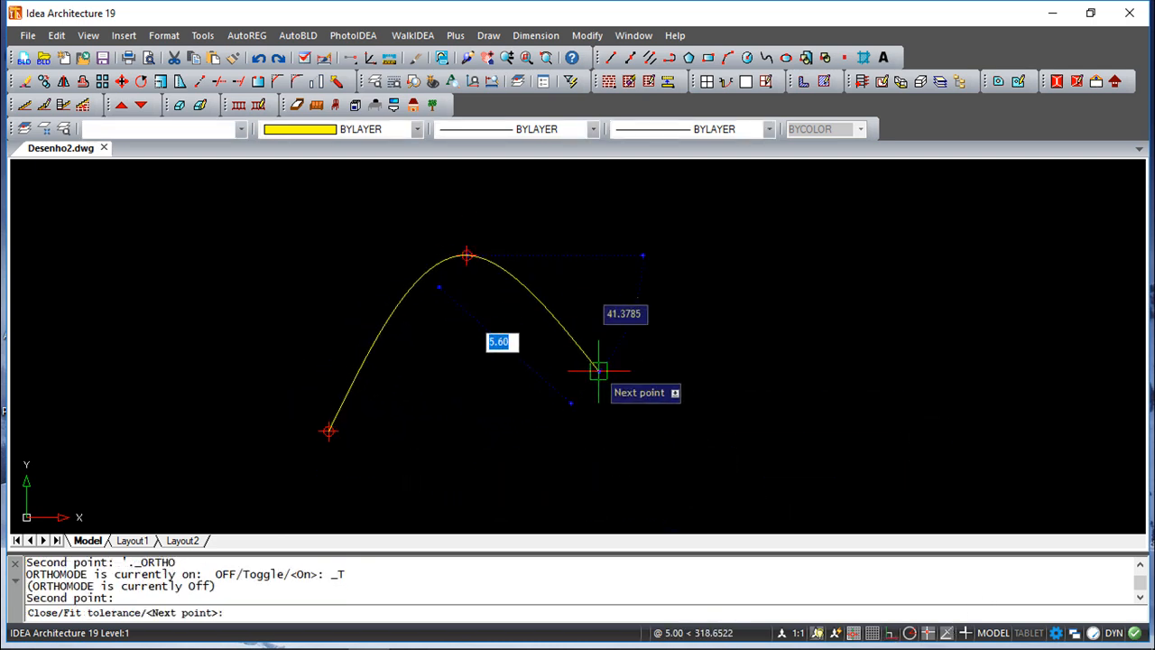
pyautogui.click(650, 425)
pyautogui.click(794, 237)
pyautogui.press('Return')
pyautogui.press('Return')
pyautogui.press('Return')
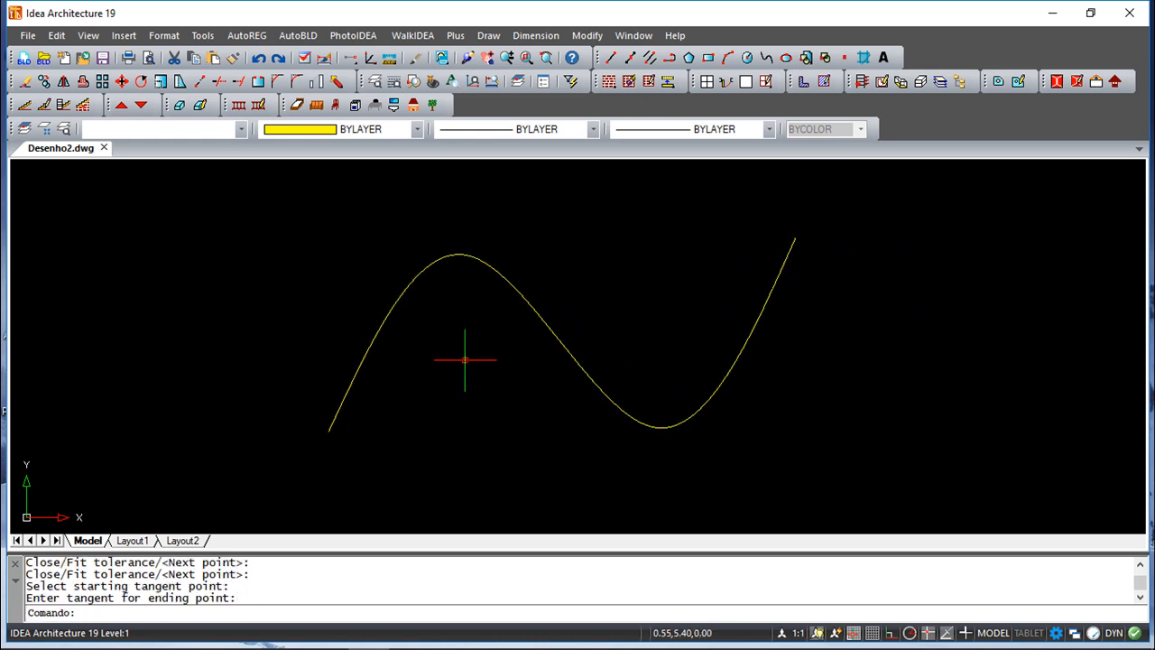
# Set the elevation for new entities to 50.
pyautogui.click(163, 37)
pyautogui.click(191, 301)
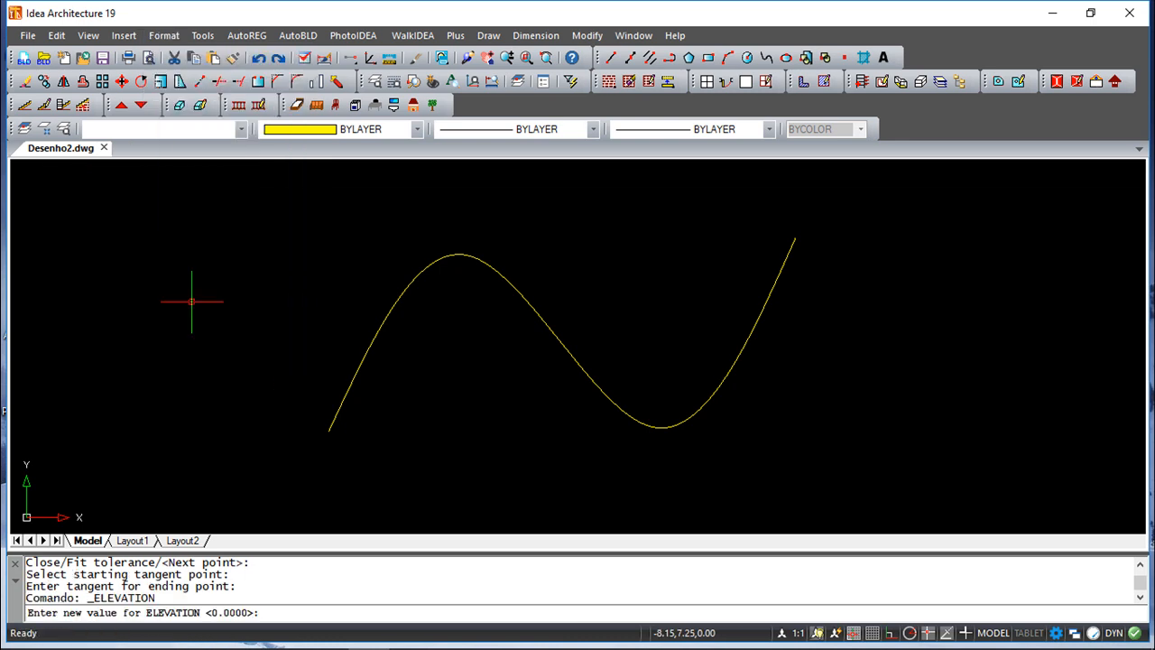
pyautogui.write('50')
pyautogui.press('Return')
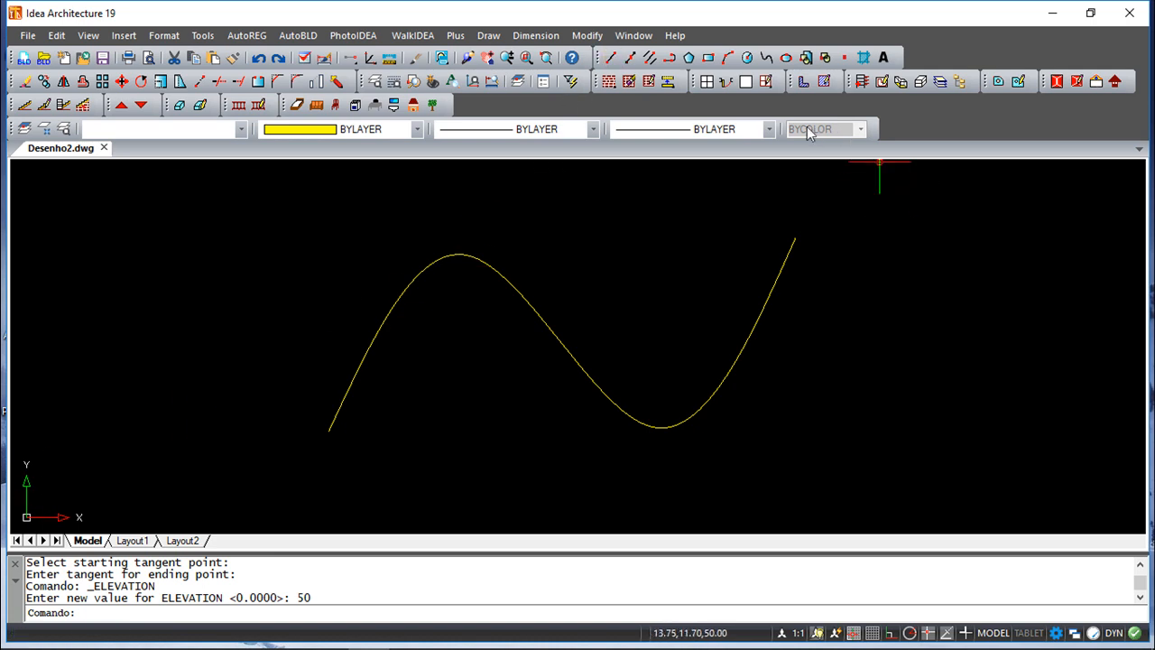
# Draw a second four-point spline as an opposite wave crossing the first one, keeping the default end tangents.
pyautogui.click(766, 58)
pyautogui.click(325, 244)
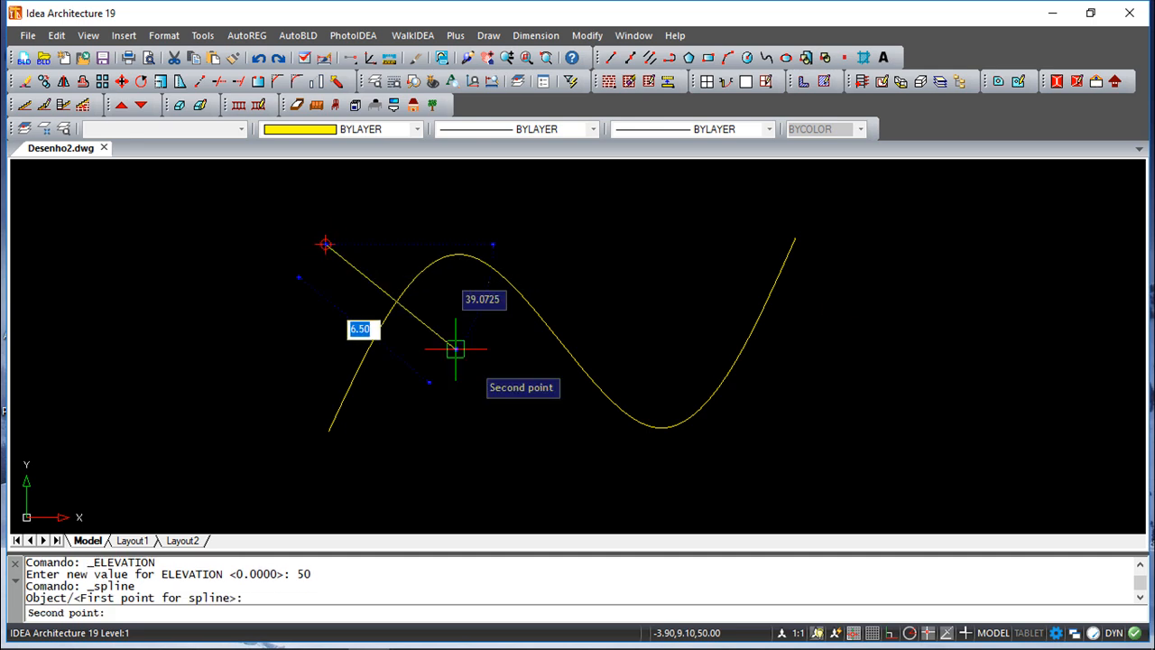
pyautogui.click(483, 441)
pyautogui.click(634, 237)
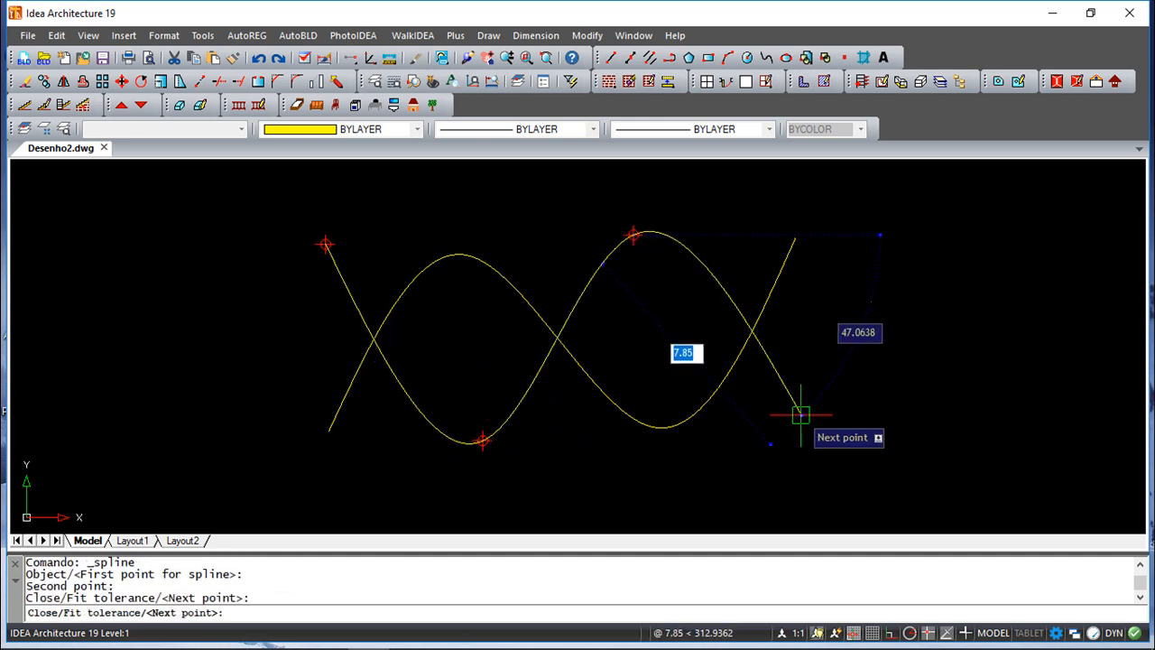
pyautogui.click(802, 415)
pyautogui.press('Return')
pyautogui.press('Return')
pyautogui.press('Return')
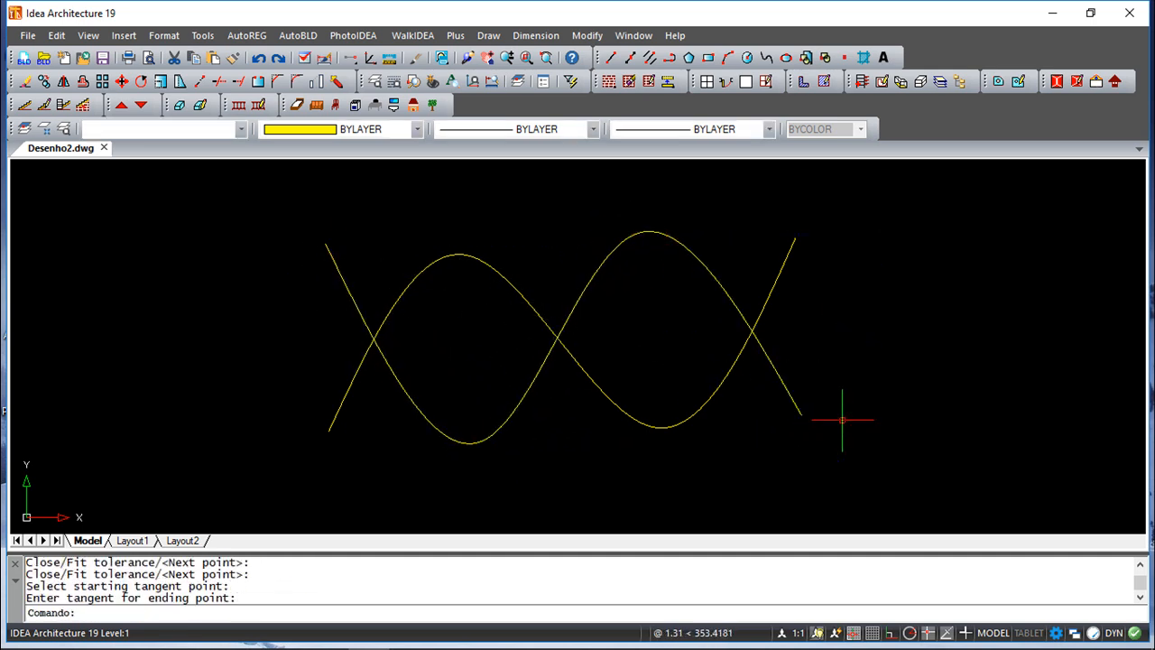
# Examine the two splines at their different elevations from a tilted 3D view showing both in full.
pyautogui.click(467, 58)
pyautogui.moveTo(490, 335); pyautogui.dragTo(529, 330)
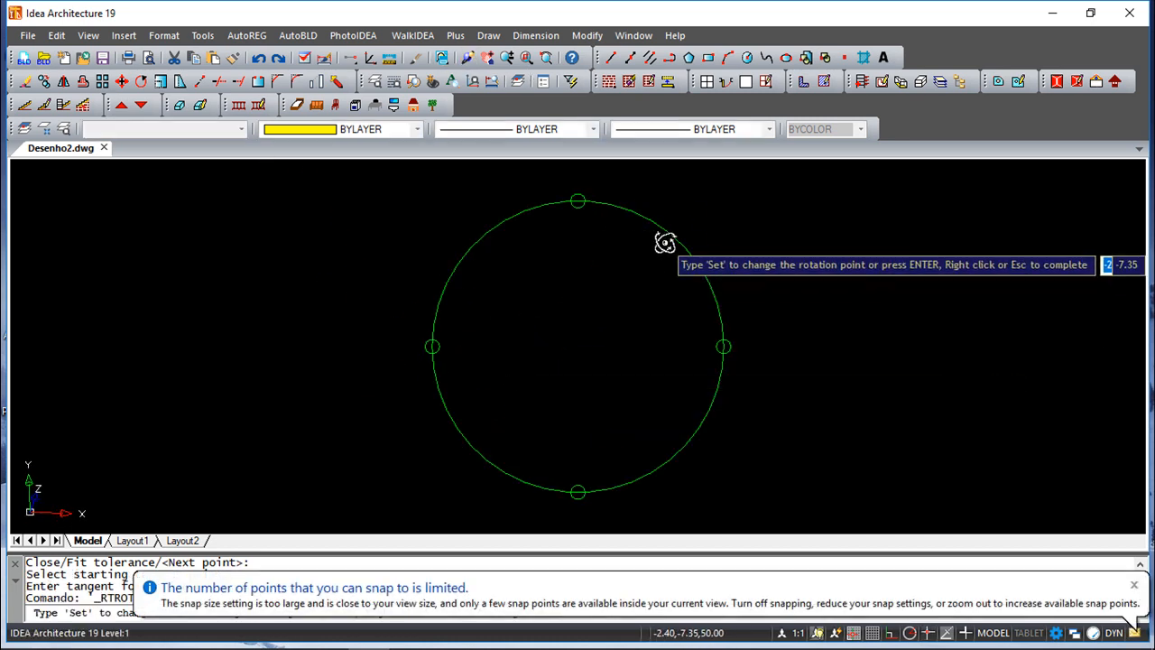
pyautogui.press('Escape')
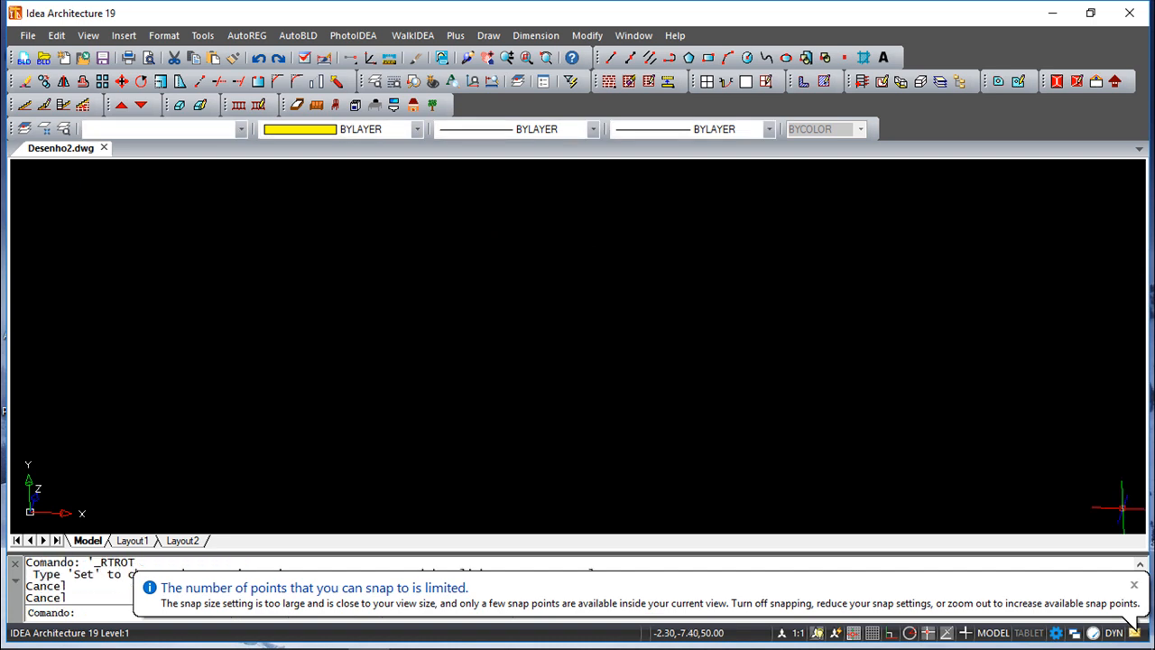
pyautogui.click(1134, 587)
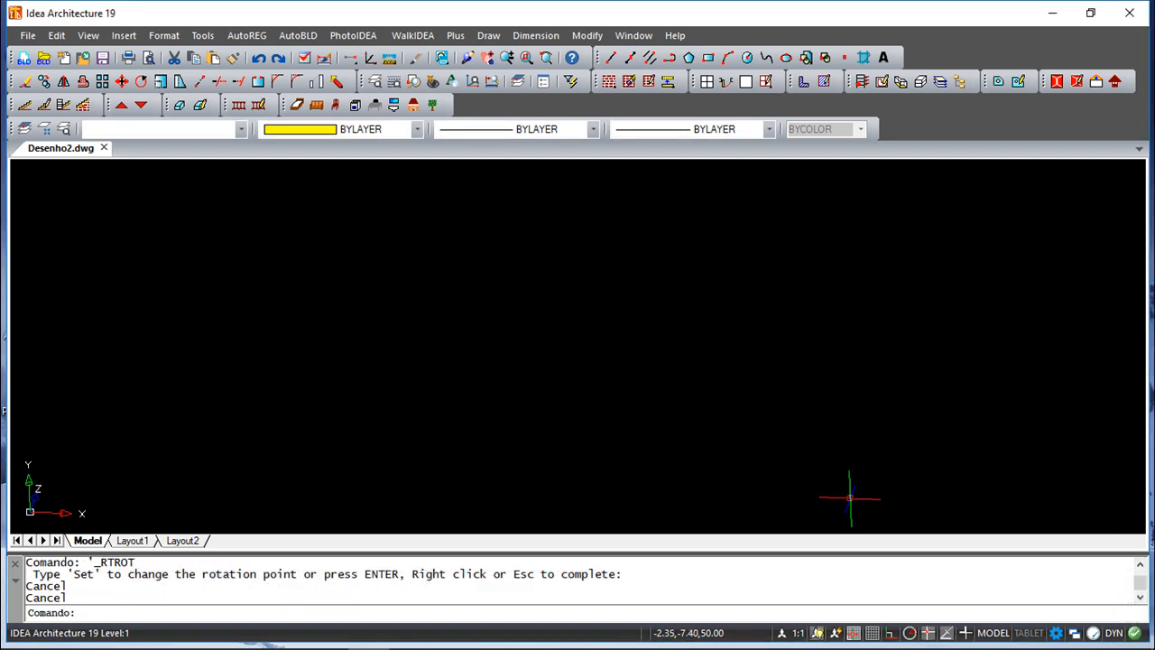
pyautogui.write('z')
pyautogui.press('Return')
pyautogui.write('a')
pyautogui.press('Return')
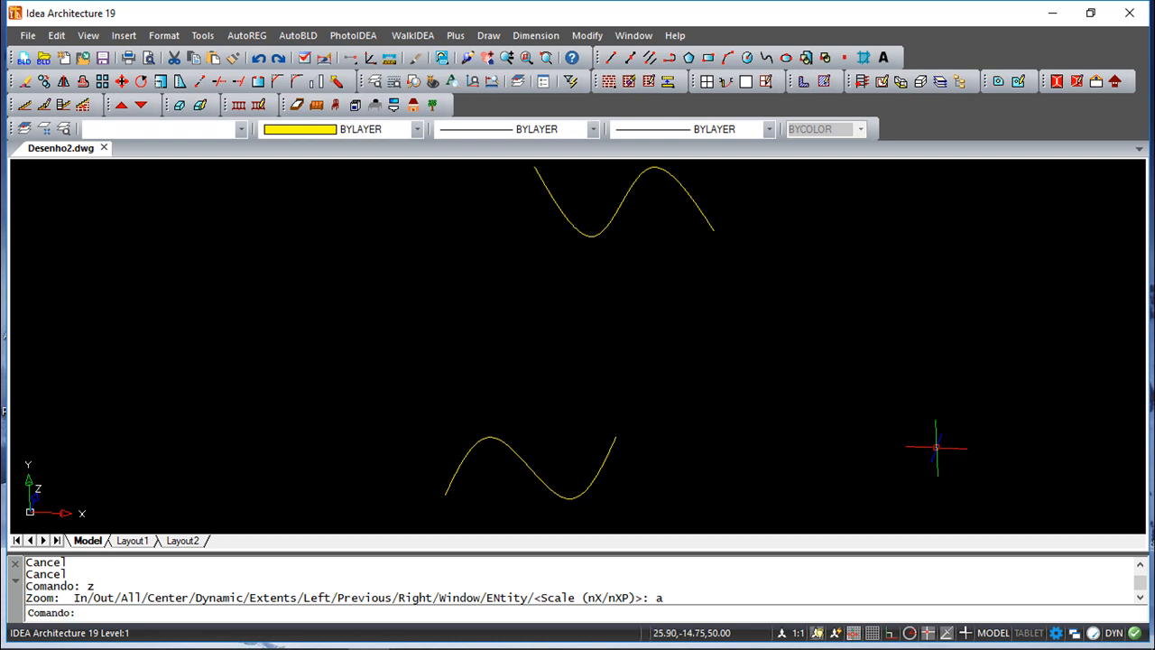
pyautogui.scroll(-4, 642, 444)
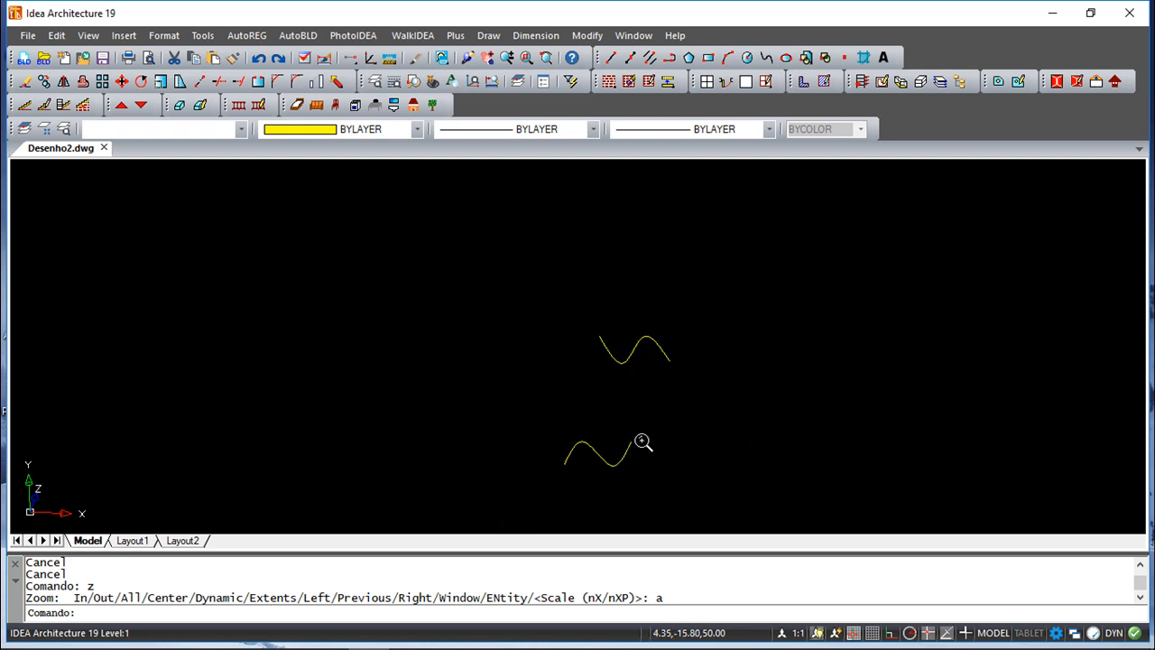
pyautogui.click(467, 58)
pyautogui.moveTo(610, 403); pyautogui.dragTo(549, 363)
pyautogui.moveTo(659, 391); pyautogui.dragTo(678, 412)
pyautogui.scroll(-2, 660, 405)
pyautogui.scroll(5, 659, 405)
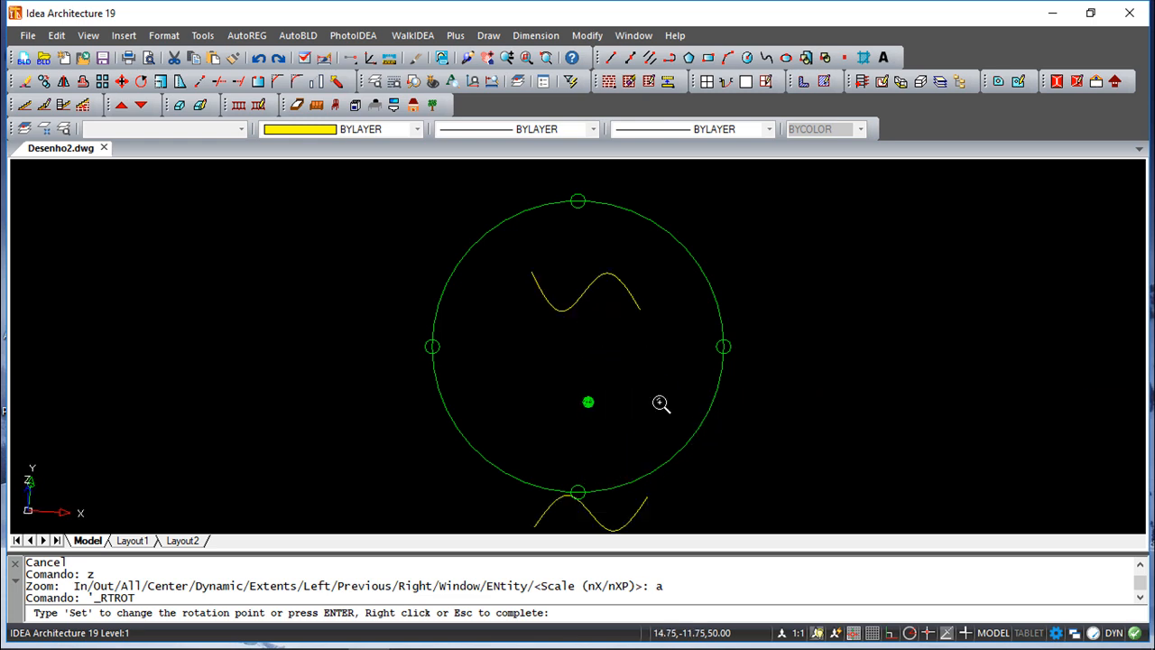
pyautogui.scroll(-2, 640, 404)
pyautogui.moveTo(634, 405); pyautogui.dragTo(608, 405)
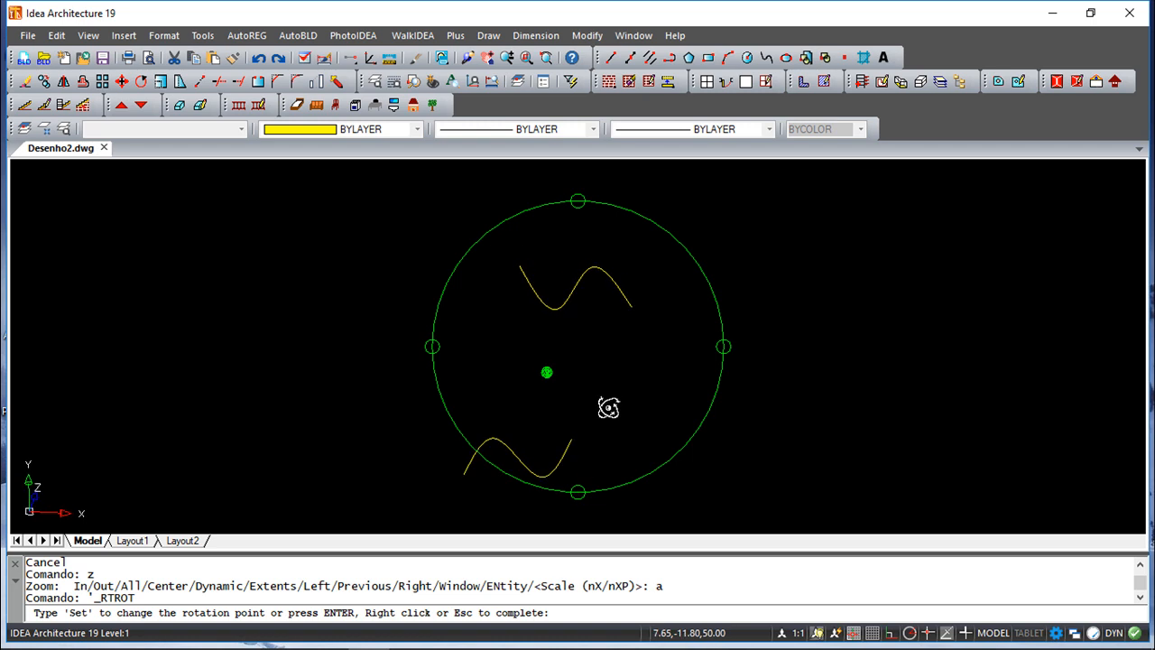
# Connect the corresponding ends of the upper and lower splines with two straight lines.
pyautogui.click(611, 57)
pyautogui.click(517, 264)
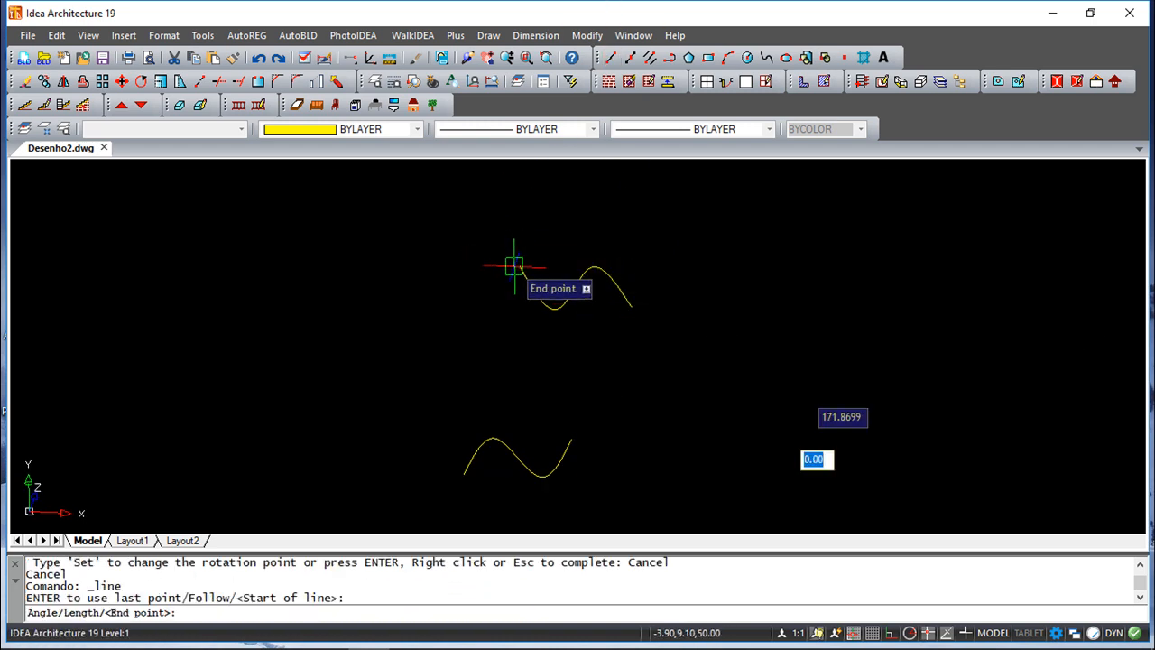
pyautogui.click(465, 471)
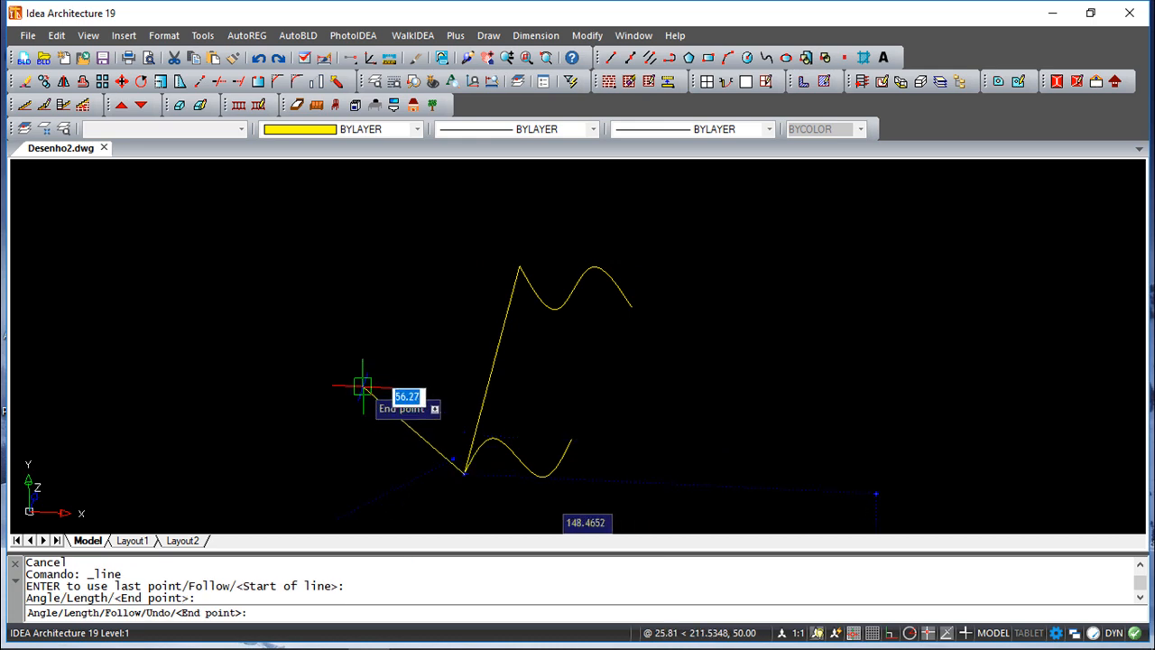
pyautogui.press('Return')
pyautogui.press('Return')
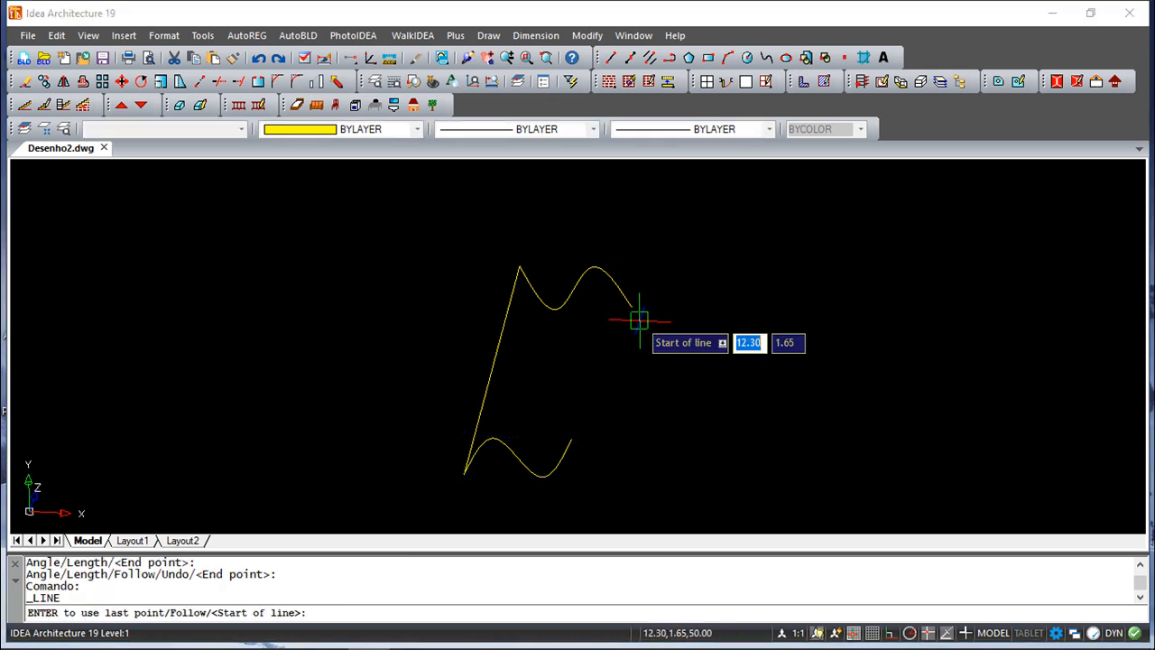
pyautogui.click(632, 307)
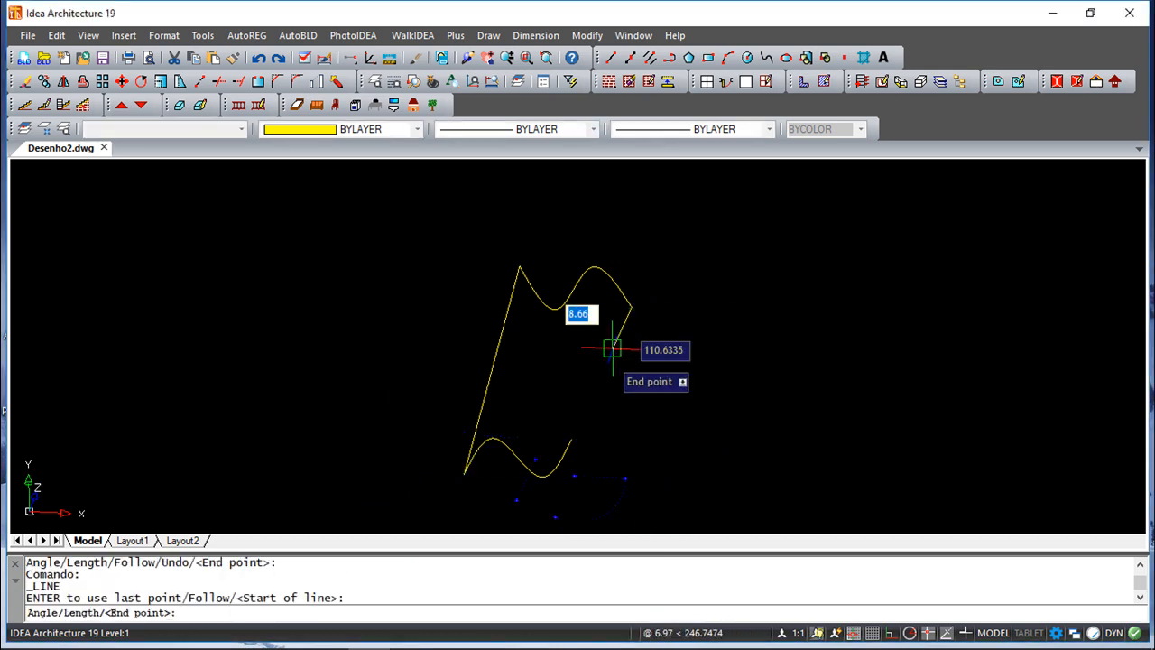
pyautogui.click(571, 440)
pyautogui.press('Return')
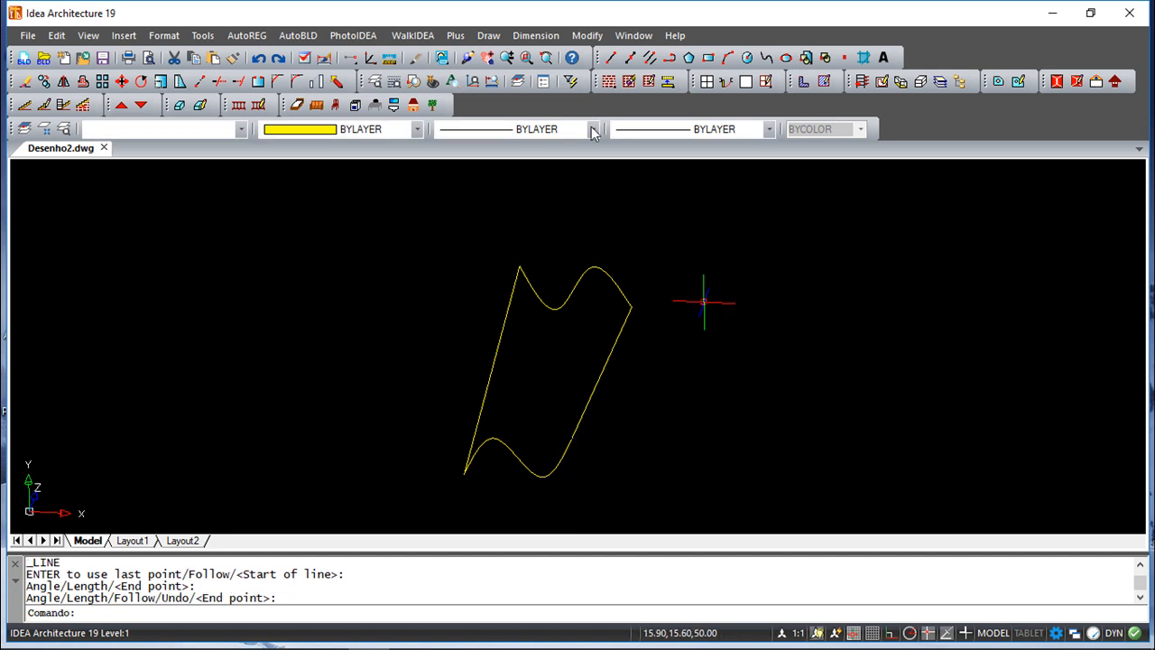
# Create an edge surface from the two splines and the two connecting lines.
pyautogui.click(441, 58)
pyautogui.moveTo(598, 353)
pyautogui.mouseDown()
pyautogui.moveTo(567, 345)
pyautogui.moveTo(571, 377)
pyautogui.moveTo(562, 335)
pyautogui.moveTo(582, 352)
pyautogui.mouseUp()
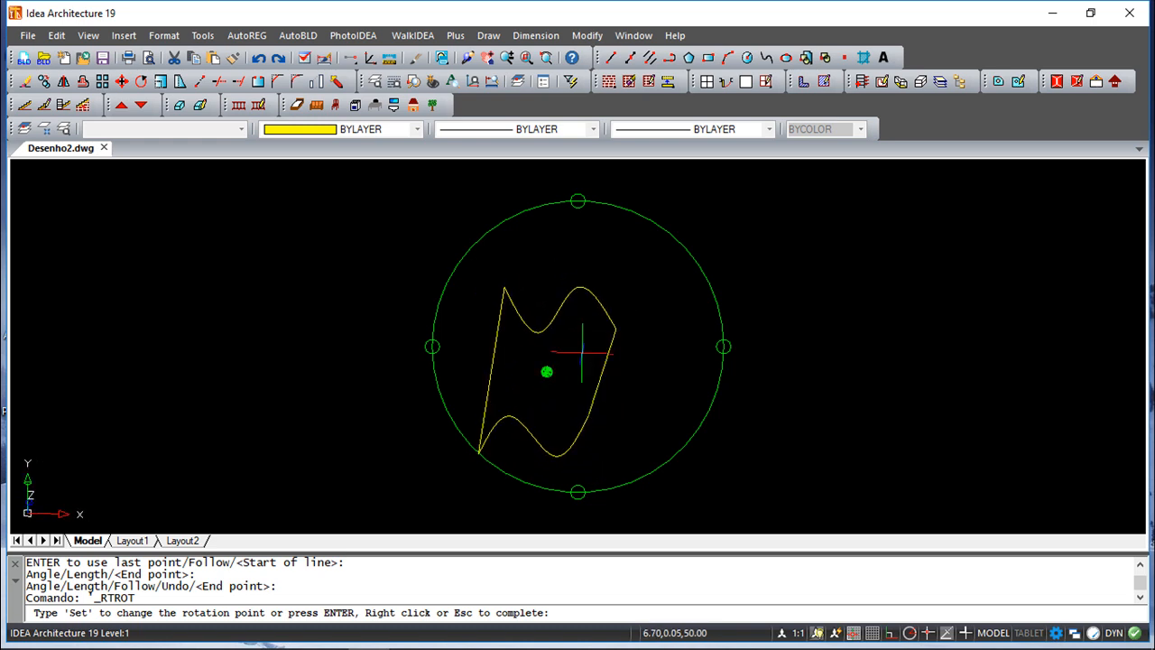
pyautogui.click(488, 35)
pyautogui.moveTo(478, 36)
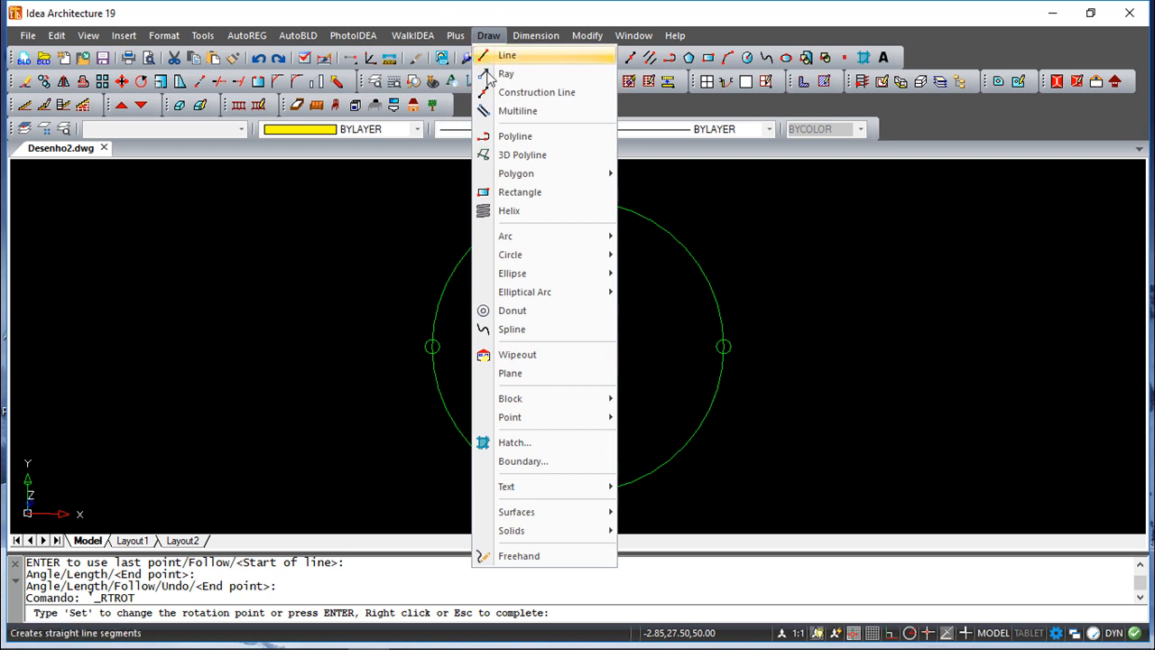
pyautogui.moveTo(534, 519)
pyautogui.click(655, 514)
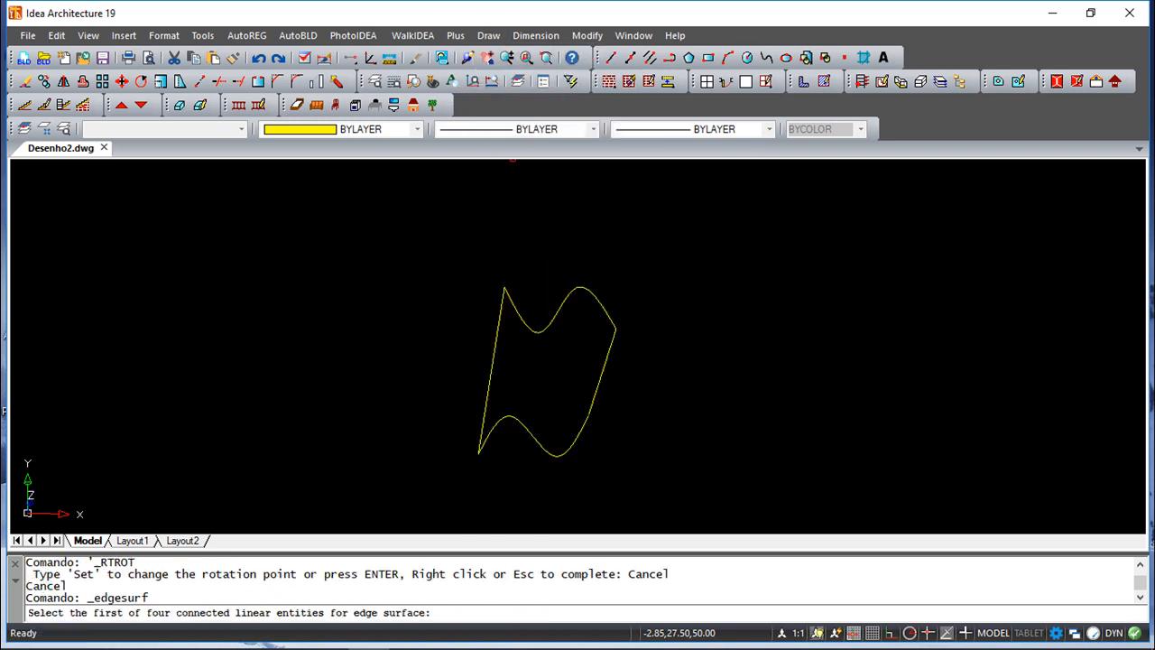
pyautogui.click(609, 352)
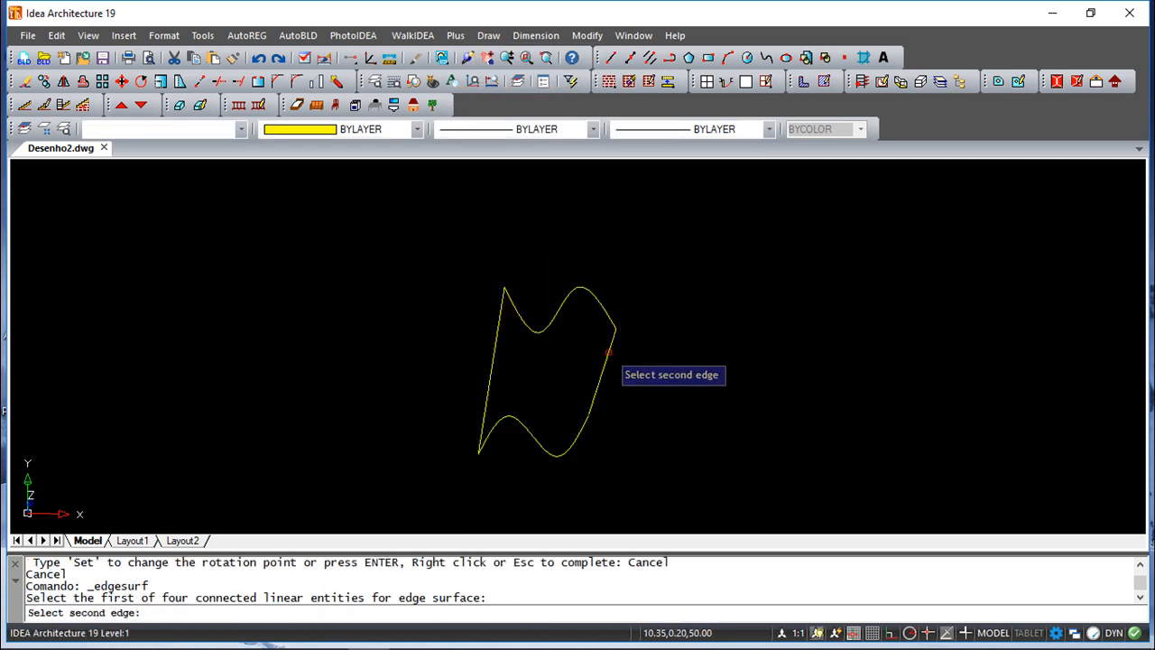
pyautogui.click(608, 352)
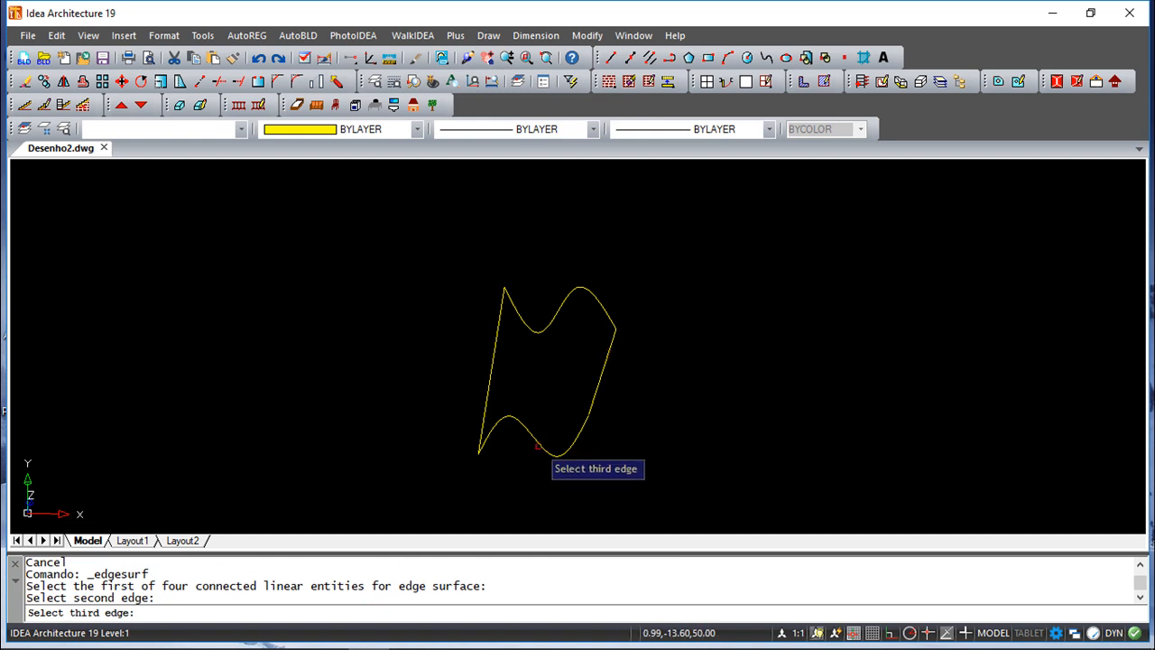
pyautogui.click(538, 446)
pyautogui.click(486, 417)
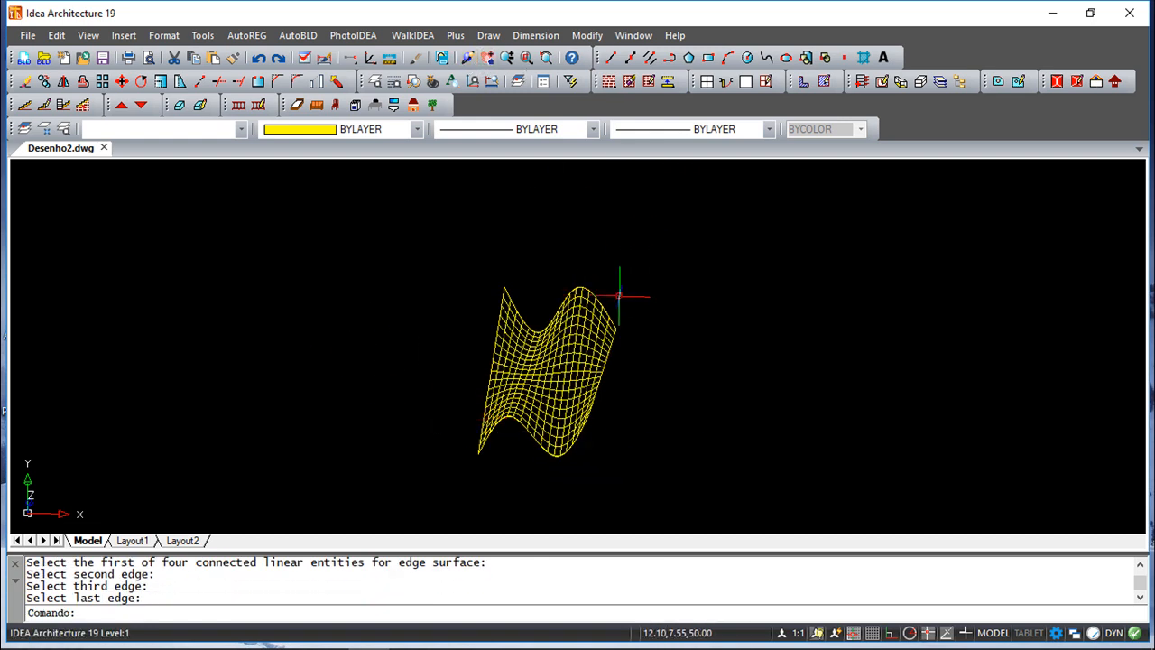
pyautogui.click(662, 350)
pyautogui.press('Escape')
pyautogui.press('Escape')
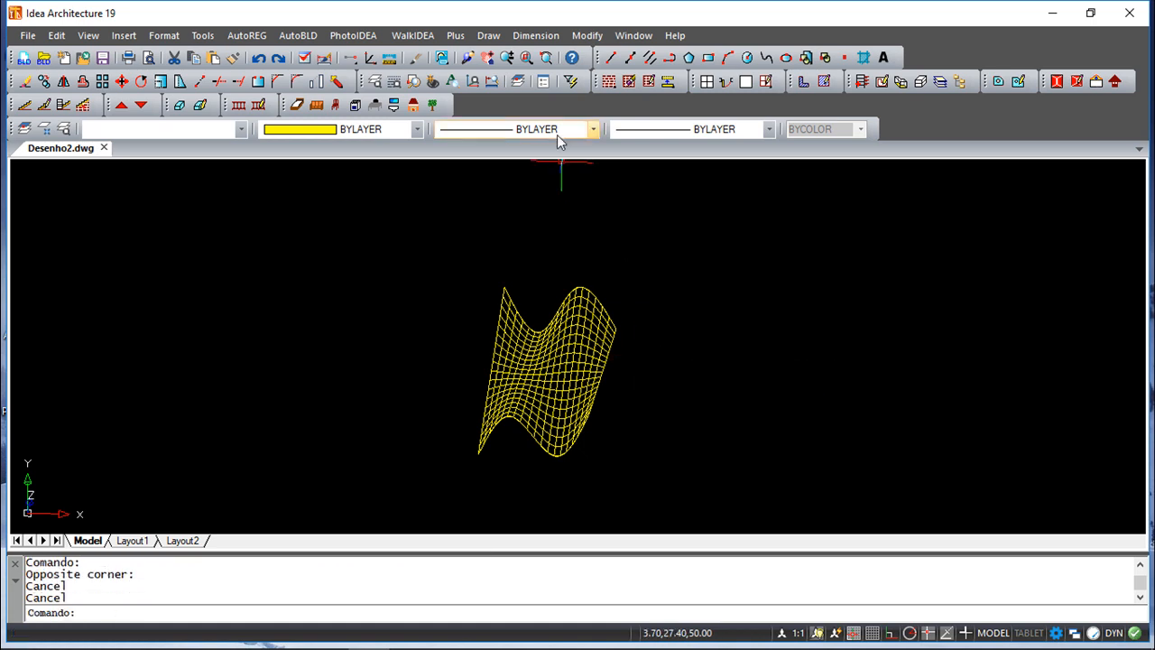
# Examine the edge surface from several 3D angles and shade it in an oblique view.
pyautogui.click(467, 58)
pyautogui.moveTo(653, 284); pyautogui.dragTo(727, 380)
pyautogui.scroll(-4, 628, 342)
pyautogui.scroll(5, 628, 342)
pyautogui.moveTo(627, 338); pyautogui.dragTo(710, 314)
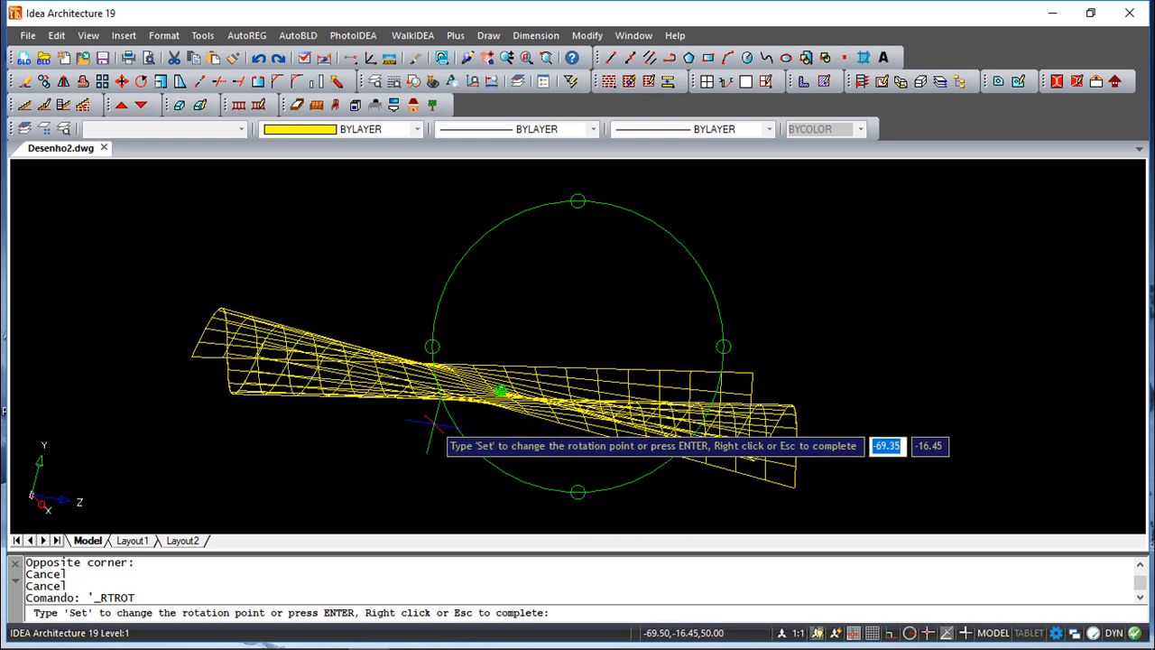
pyautogui.moveTo(482, 420); pyautogui.dragTo(469, 291)
pyautogui.click(88, 36)
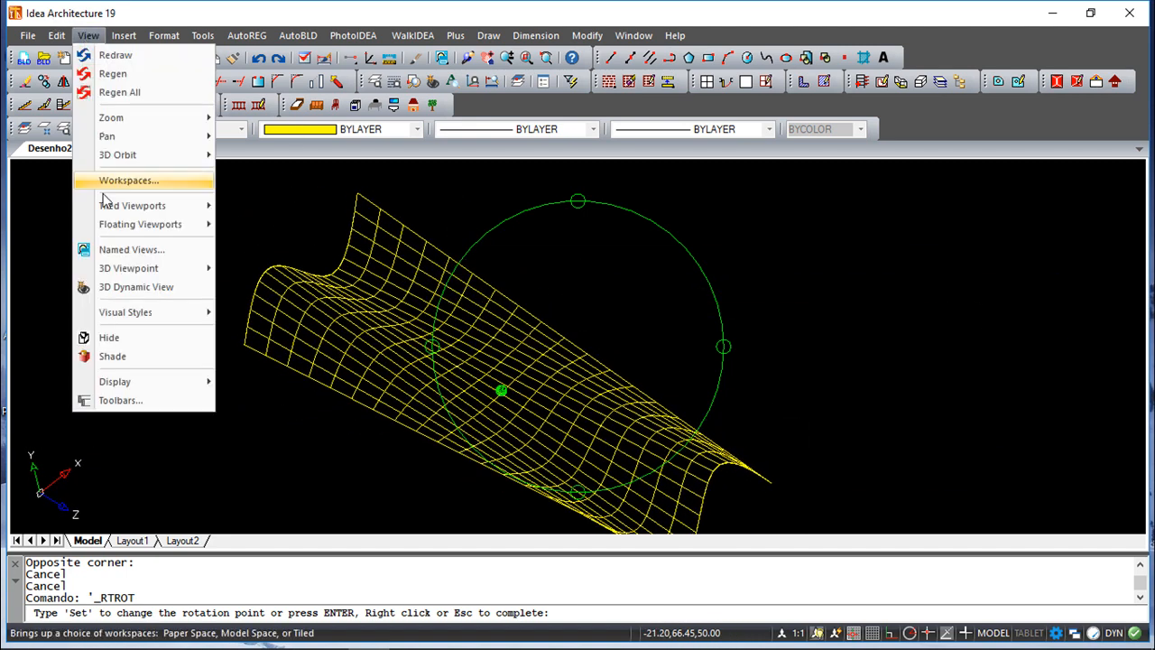
pyautogui.click(120, 357)
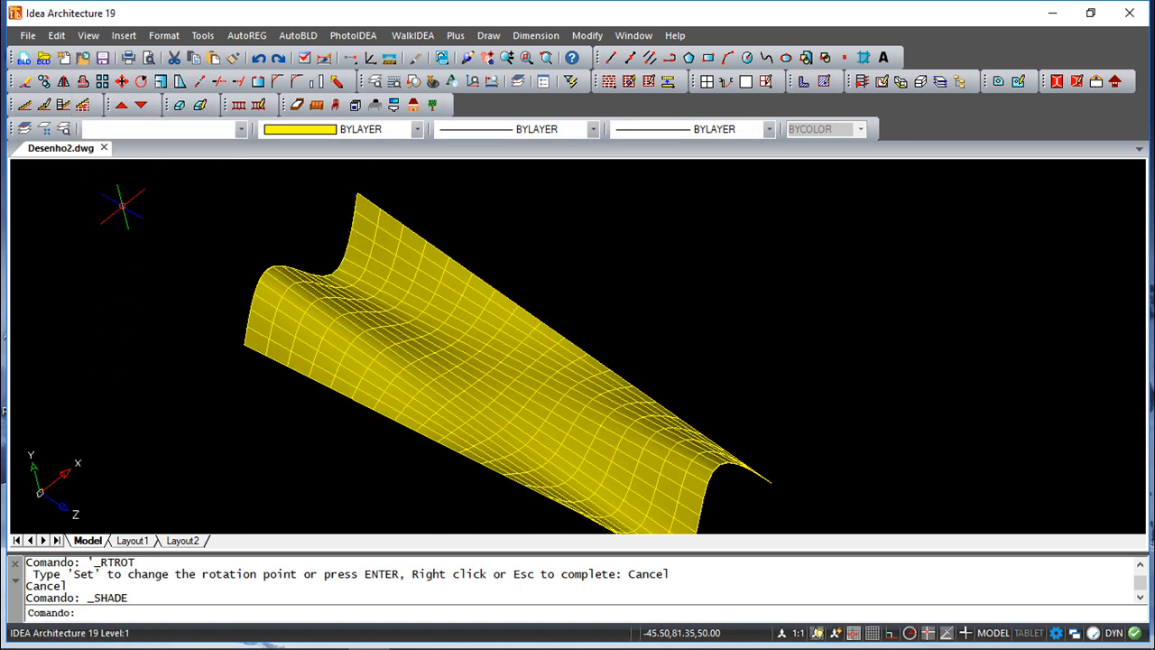
# Set the visual style of the view to 3D Wireframe.
pyautogui.click(87, 36)
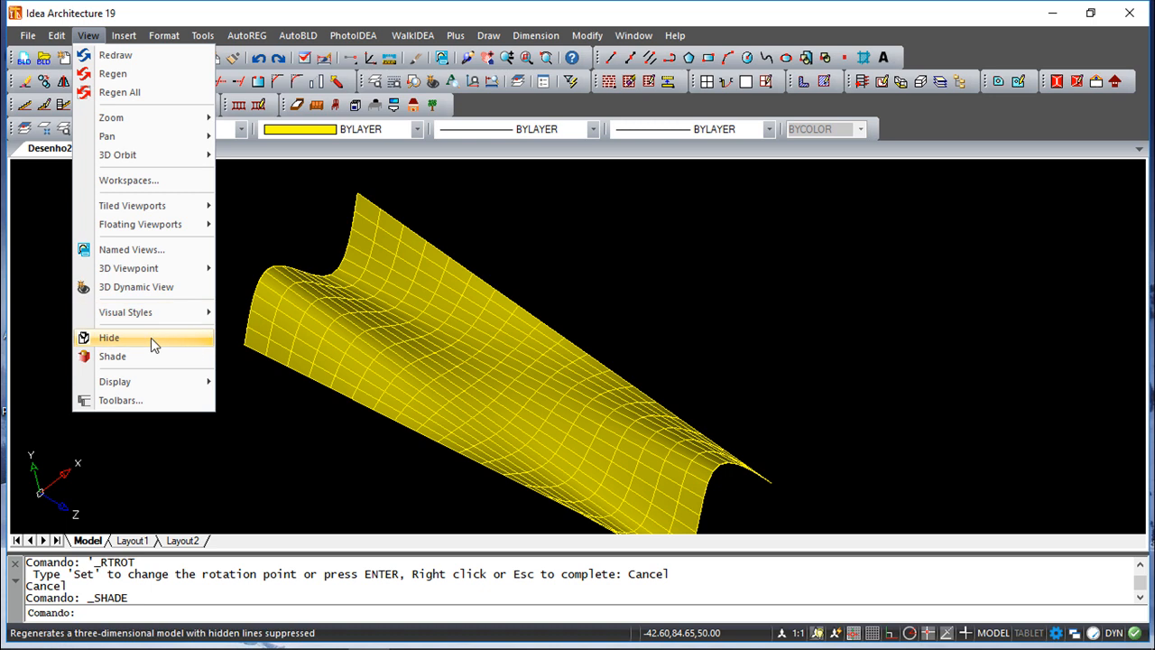
pyautogui.moveTo(149, 320)
pyautogui.click(270, 332)
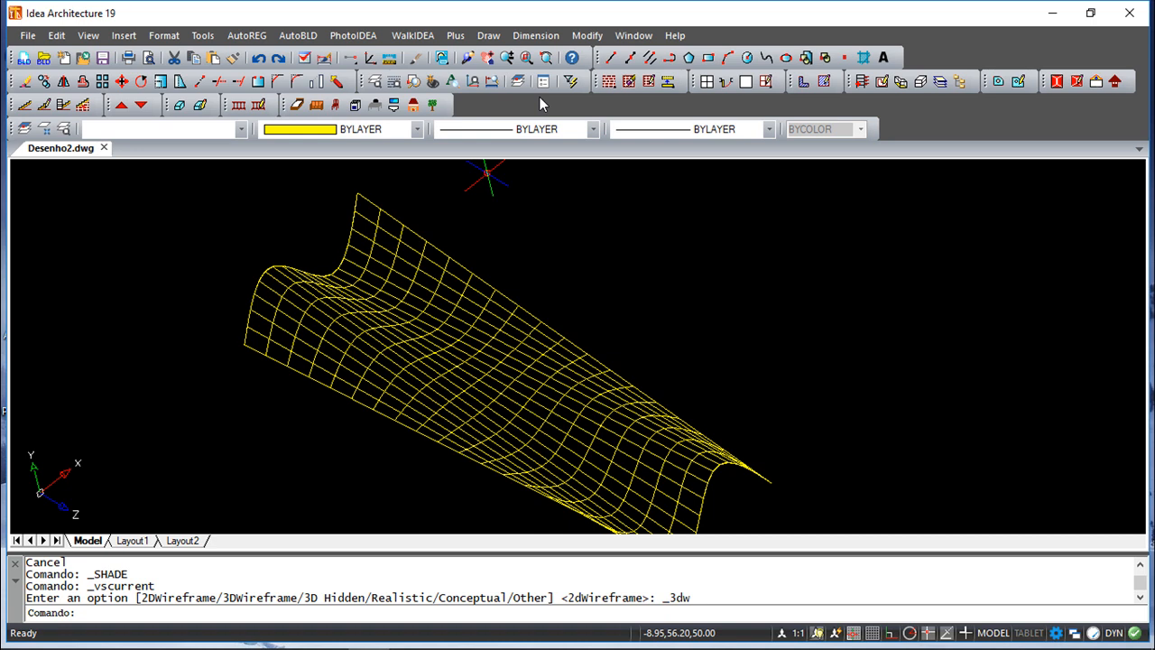
pyautogui.click(490, 80)
pyautogui.scroll(3, 546, 242)
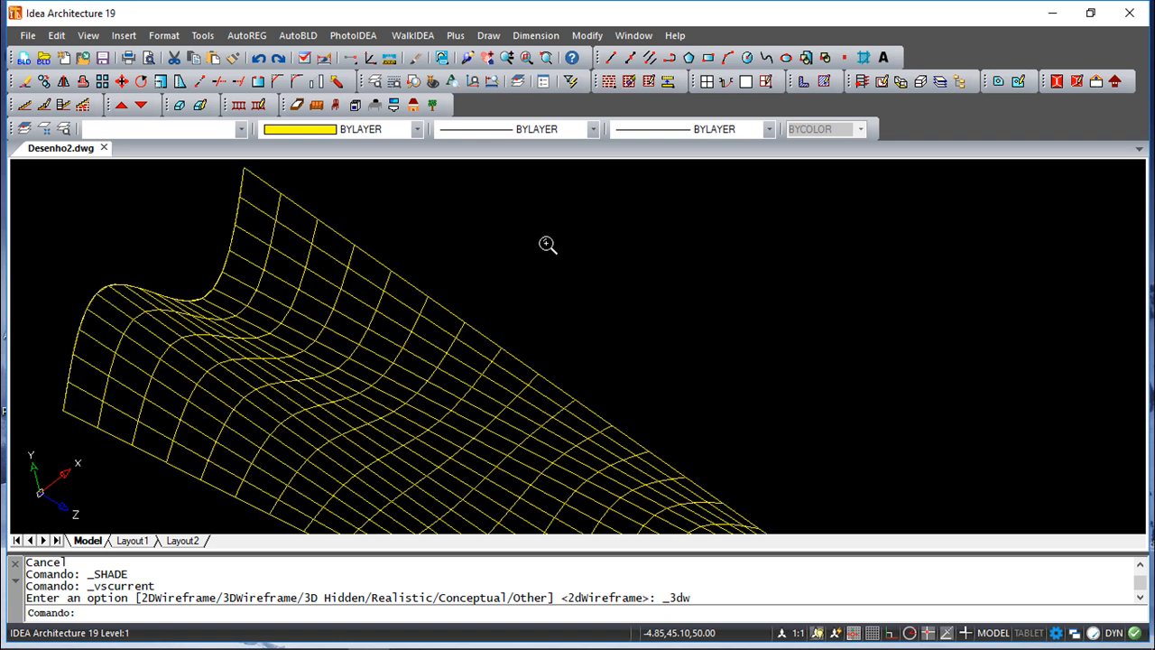
pyautogui.scroll(-6, 537, 254)
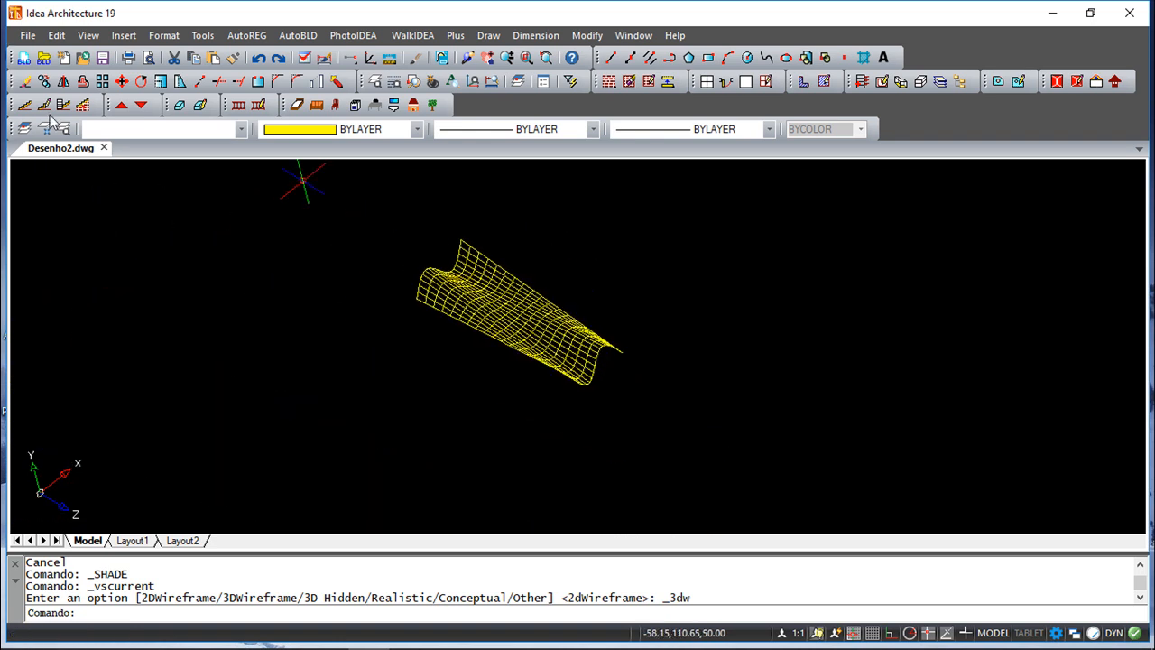
# Erase every entity in the drawing, including the edge surface, its splines and connecting lines.
pyautogui.click(25, 82)
pyautogui.write('a')
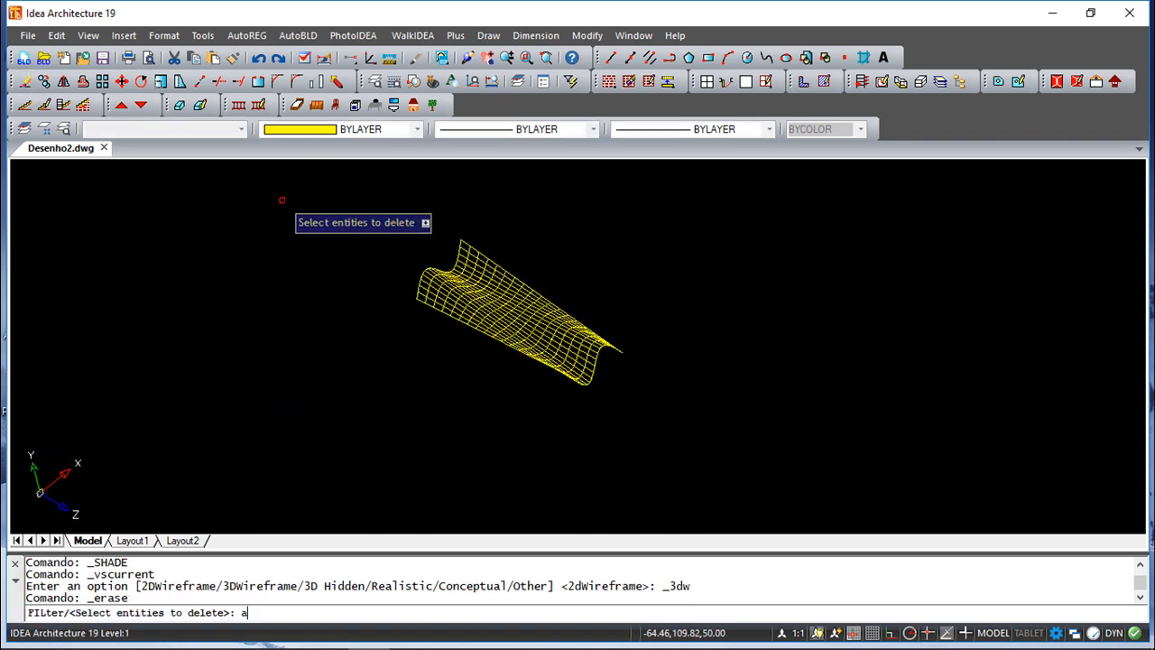
pyautogui.press('Return')
pyautogui.press('Return')
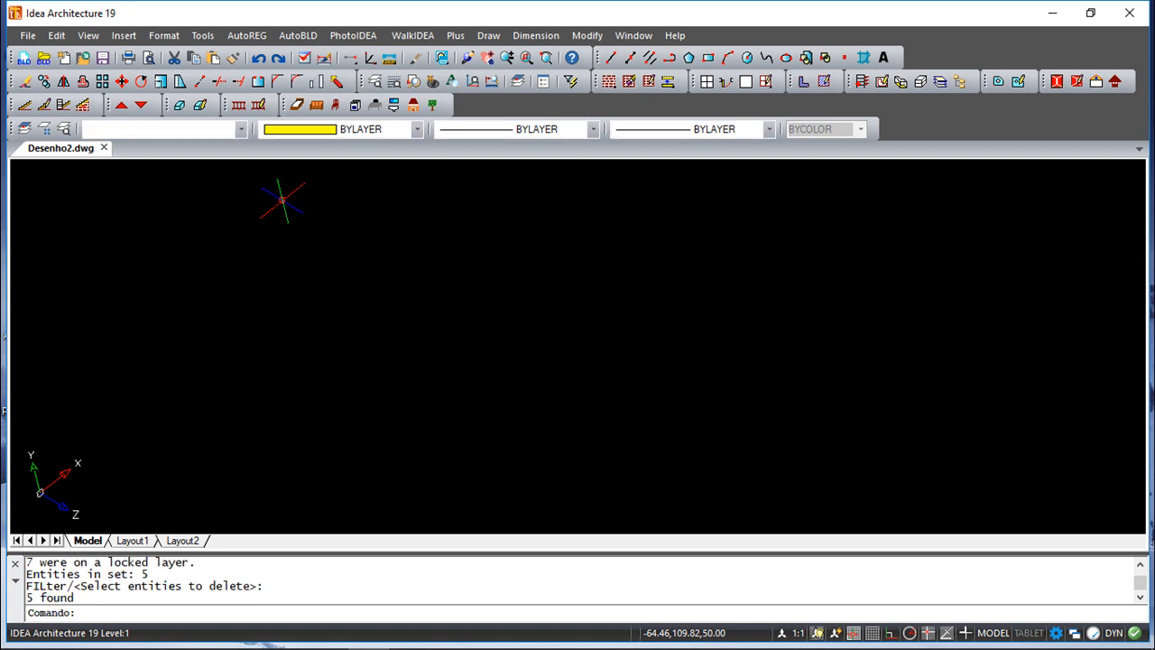
# Draw a solid box in the oblique 3D view by specifying two opposite base corners and a height point.
pyautogui.click(488, 56)
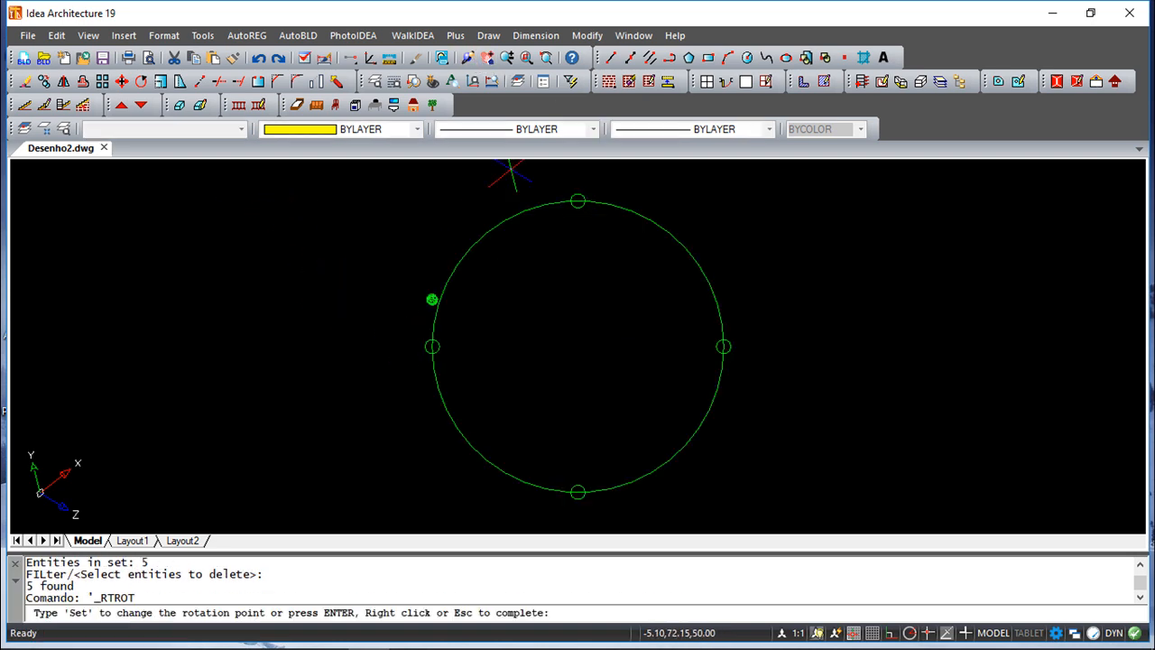
pyautogui.click(489, 35)
pyautogui.moveTo(556, 533)
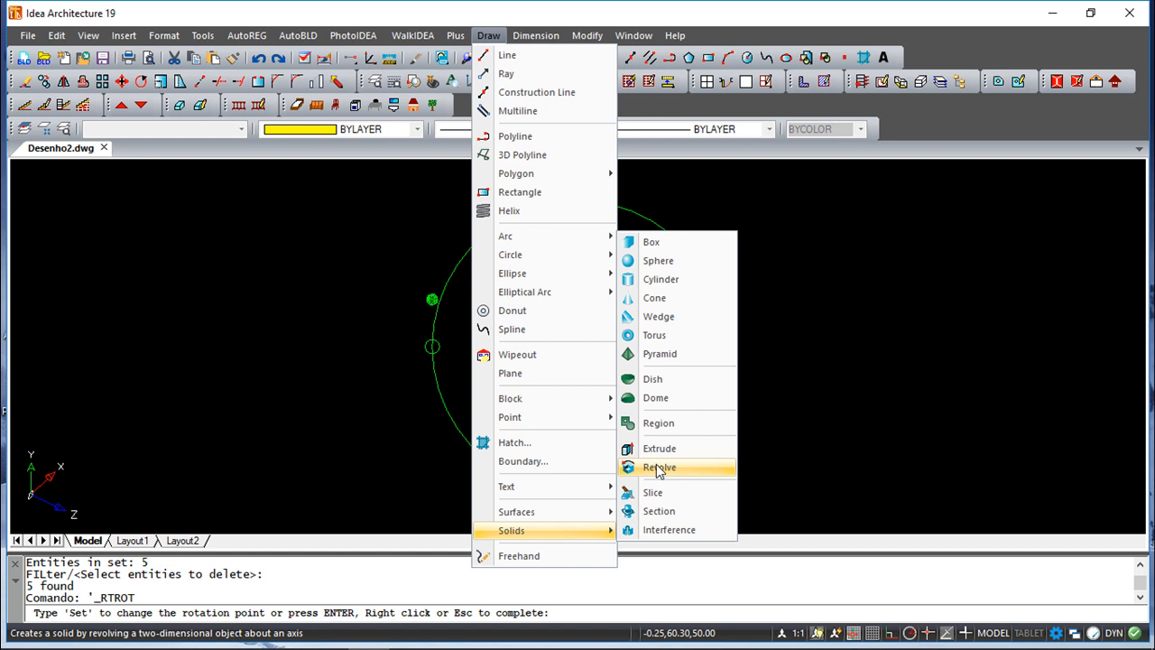
pyautogui.click(665, 242)
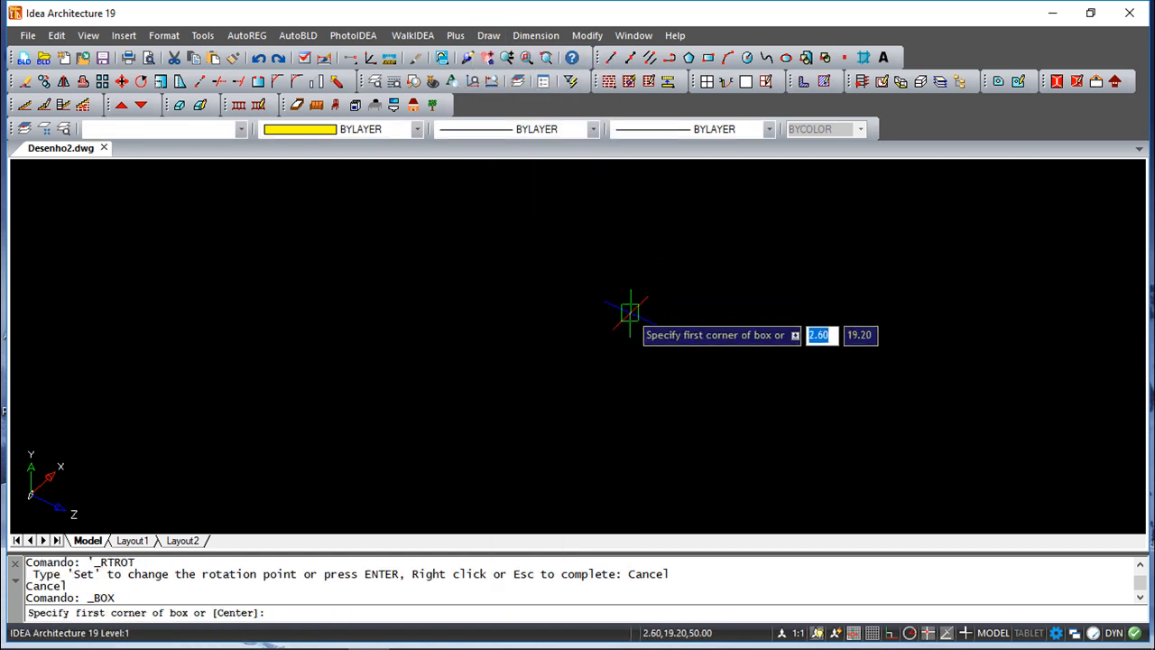
pyautogui.click(451, 408)
pyautogui.click(593, 352)
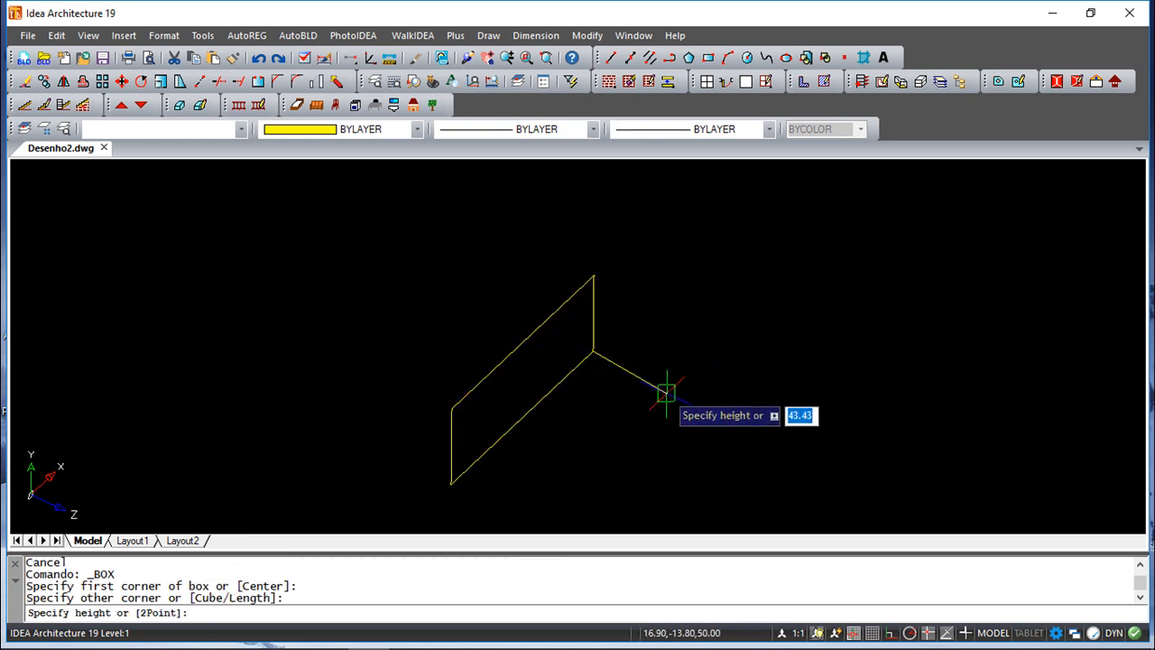
pyautogui.click(729, 397)
# Examine the solid box in shaded display and return the view to the 3D Wireframe visual style.
pyautogui.scroll(-2, 569, 371)
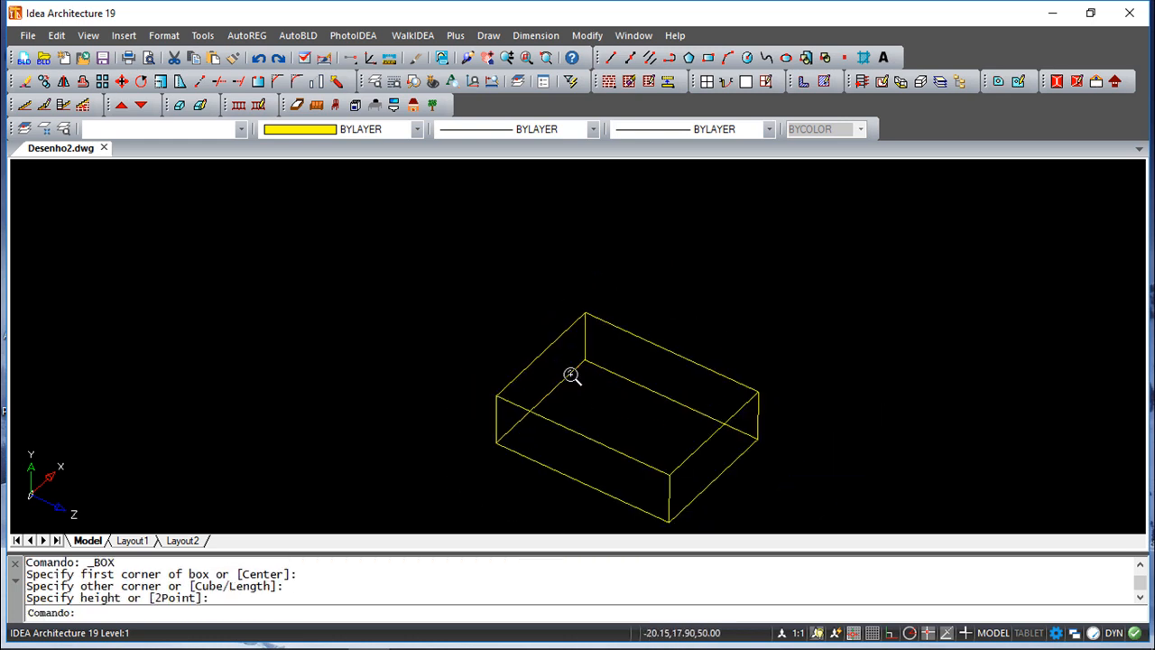
pyautogui.moveTo(601, 382); pyautogui.dragTo(536, 301, button='middle')
pyautogui.scroll(2, 551, 305)
pyautogui.scroll(2, 549, 303)
pyautogui.scroll(-2, 397, 267)
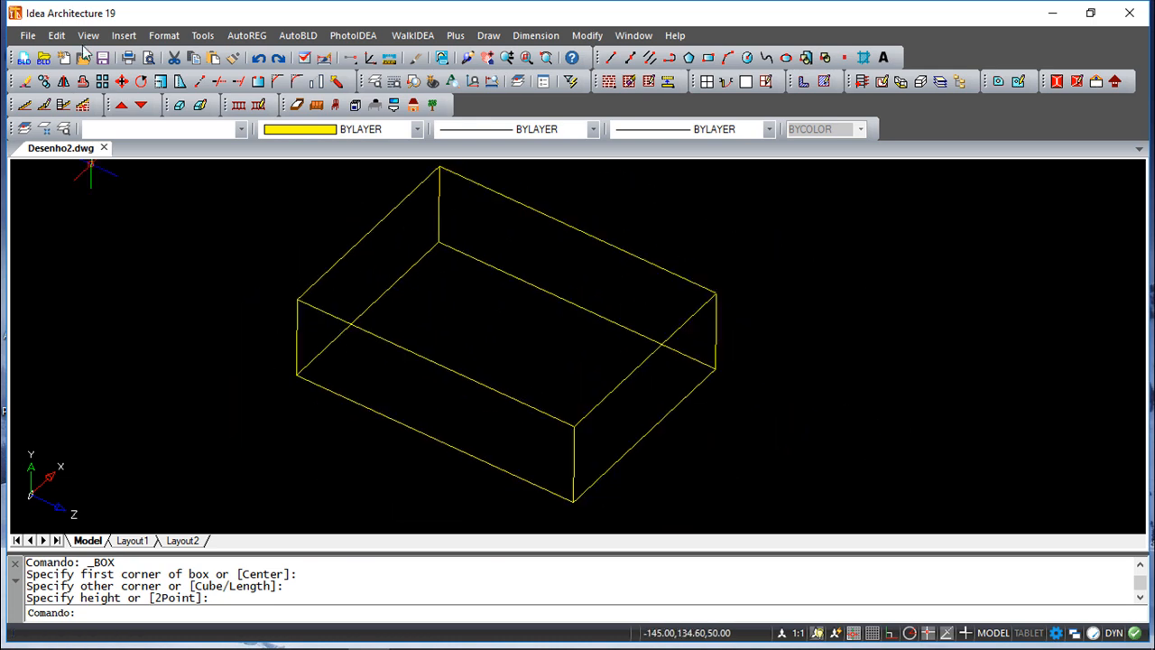
pyautogui.click(88, 35)
pyautogui.click(110, 357)
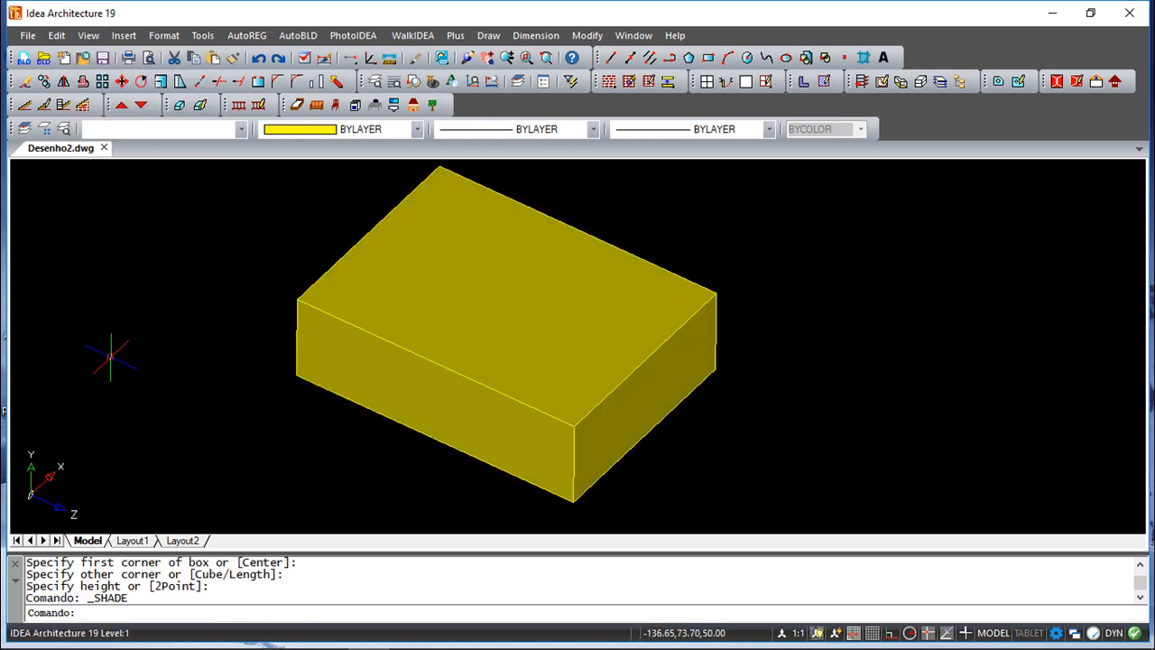
pyautogui.click(87, 35)
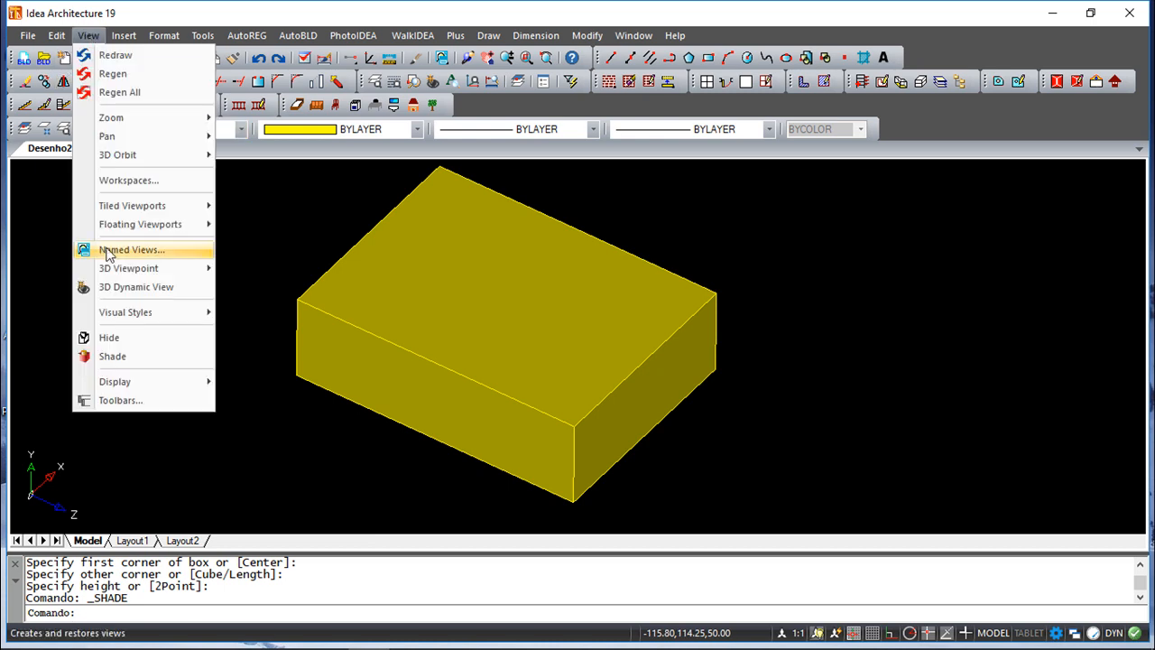
pyautogui.moveTo(142, 312)
pyautogui.click(263, 331)
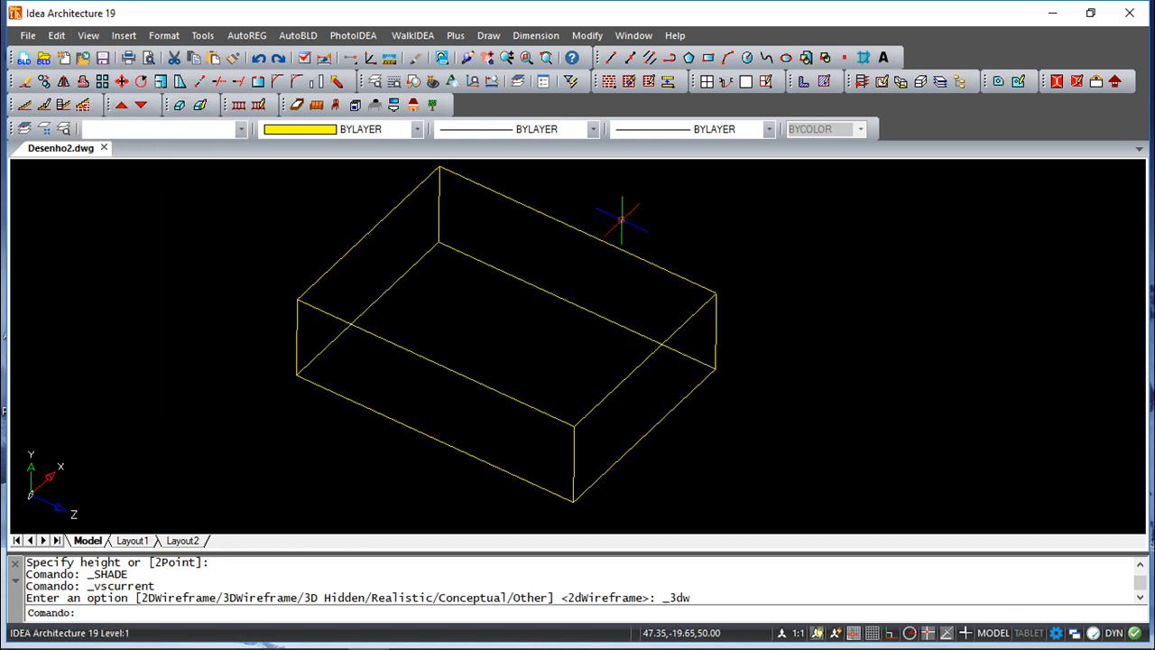
# Draw a solid sphere centred on the upper right corner of the box, with its radius overlapping the box.
pyautogui.click(490, 35)
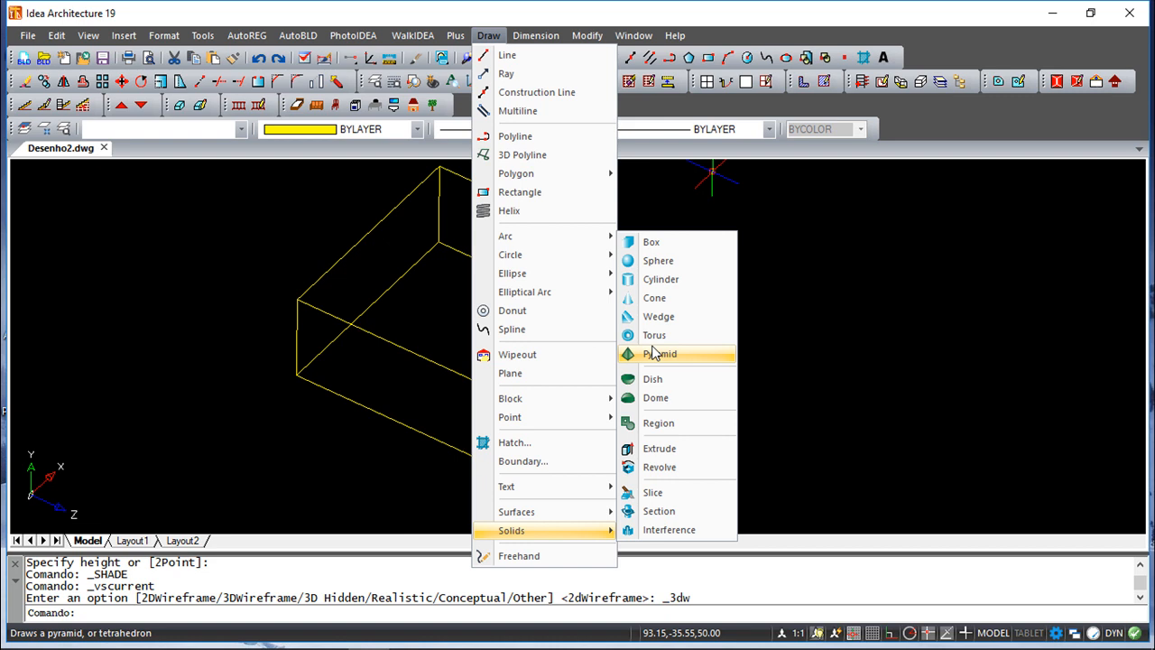
pyautogui.click(657, 260)
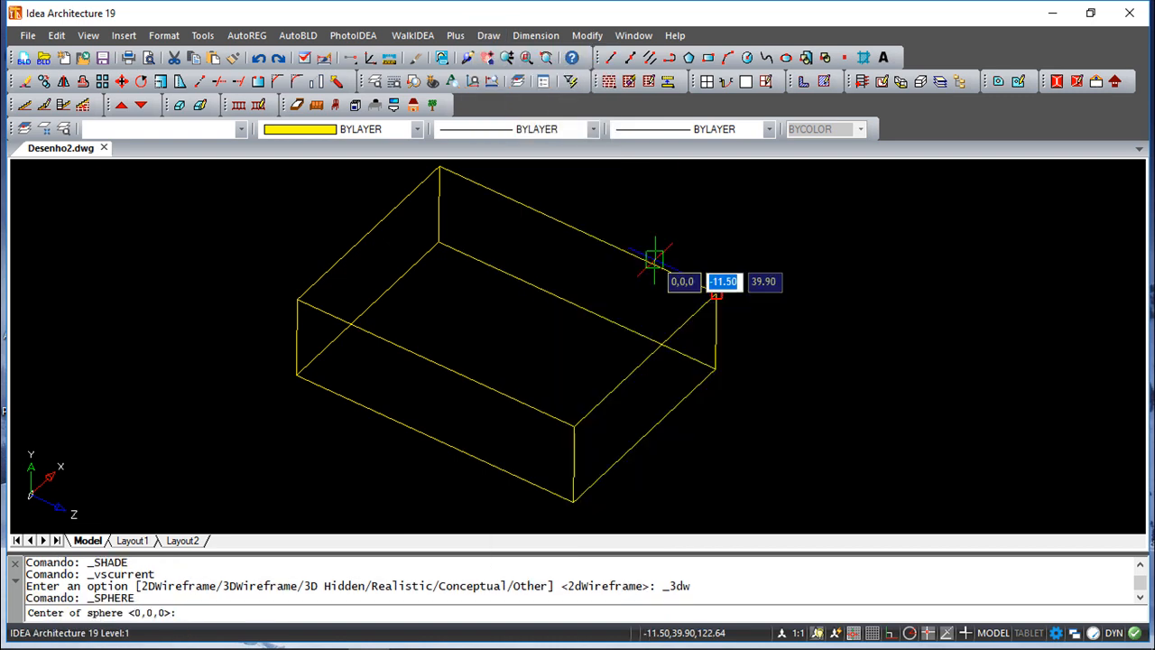
pyautogui.click(717, 292)
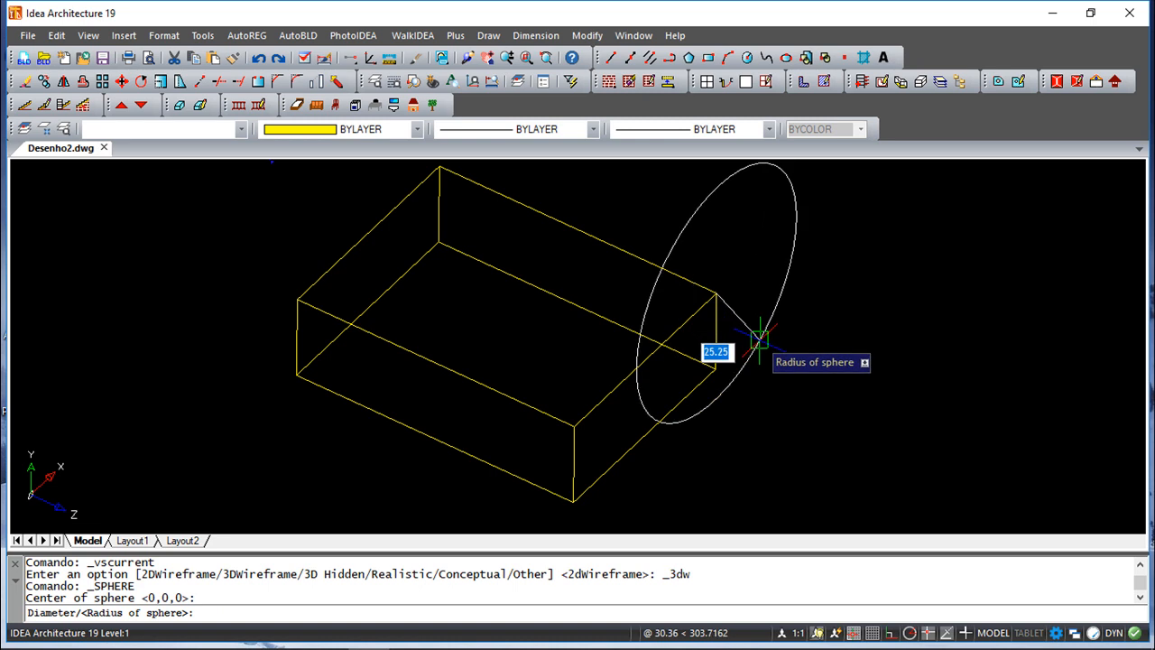
pyautogui.click(752, 333)
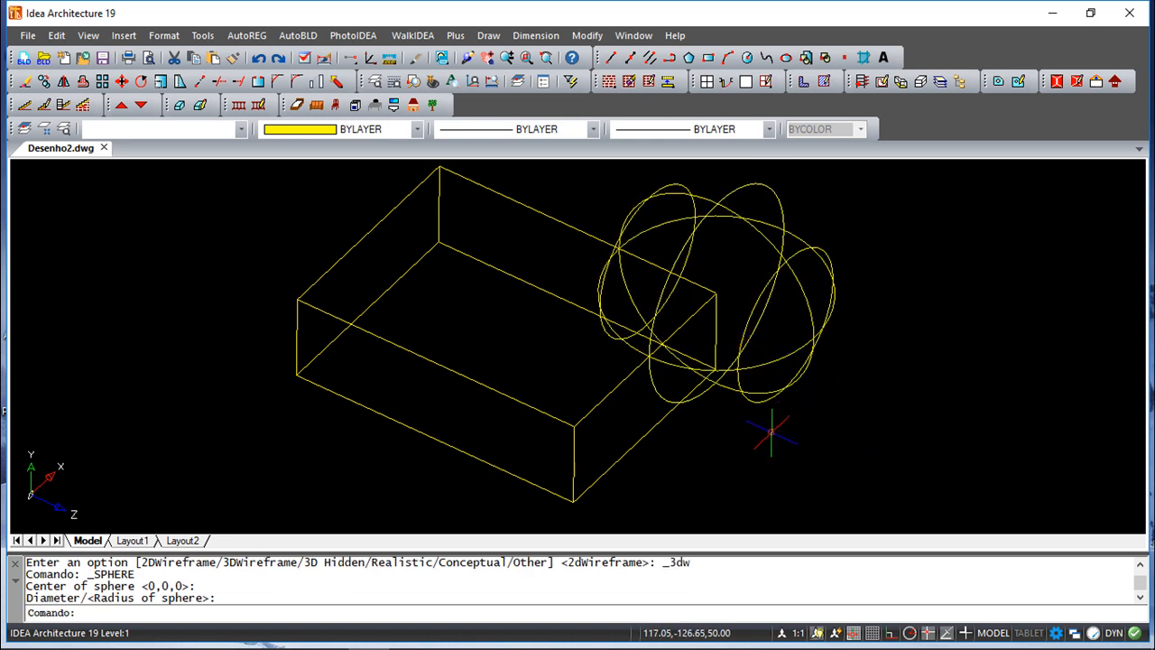
pyautogui.click(763, 470)
pyautogui.press('Escape')
pyautogui.press('Escape')
pyautogui.press('Escape')
pyautogui.click(472, 82)
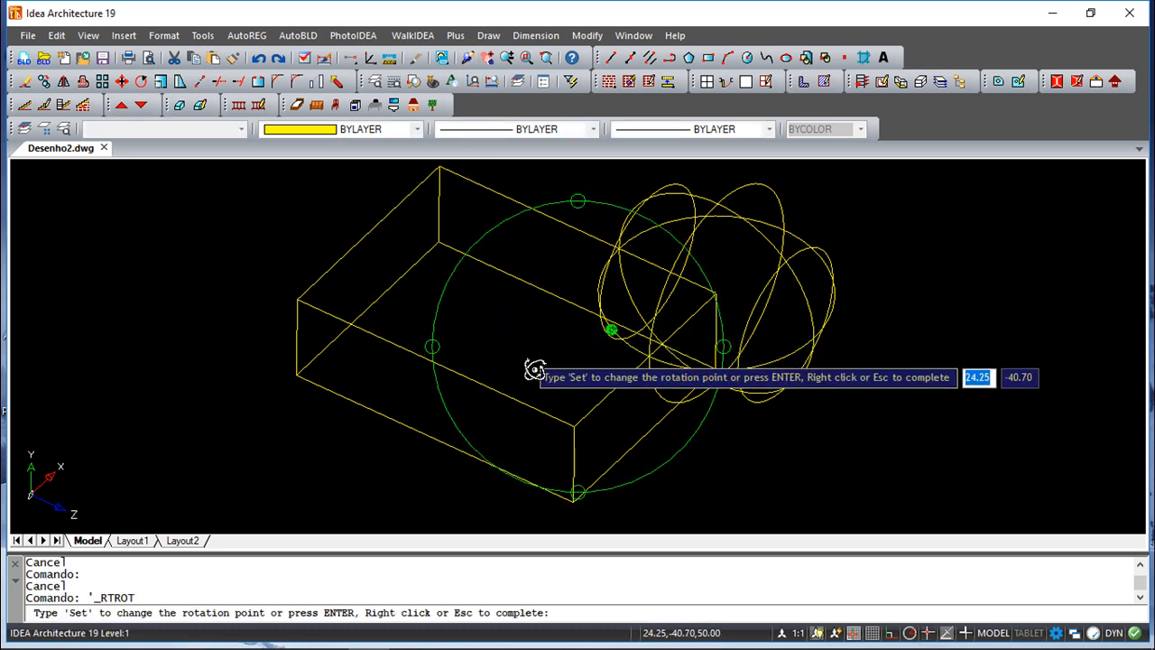
pyautogui.moveTo(544, 362)
pyautogui.mouseDown()
pyautogui.moveTo(575, 392)
pyautogui.moveTo(479, 346)
pyautogui.moveTo(529, 369)
pyautogui.mouseUp()
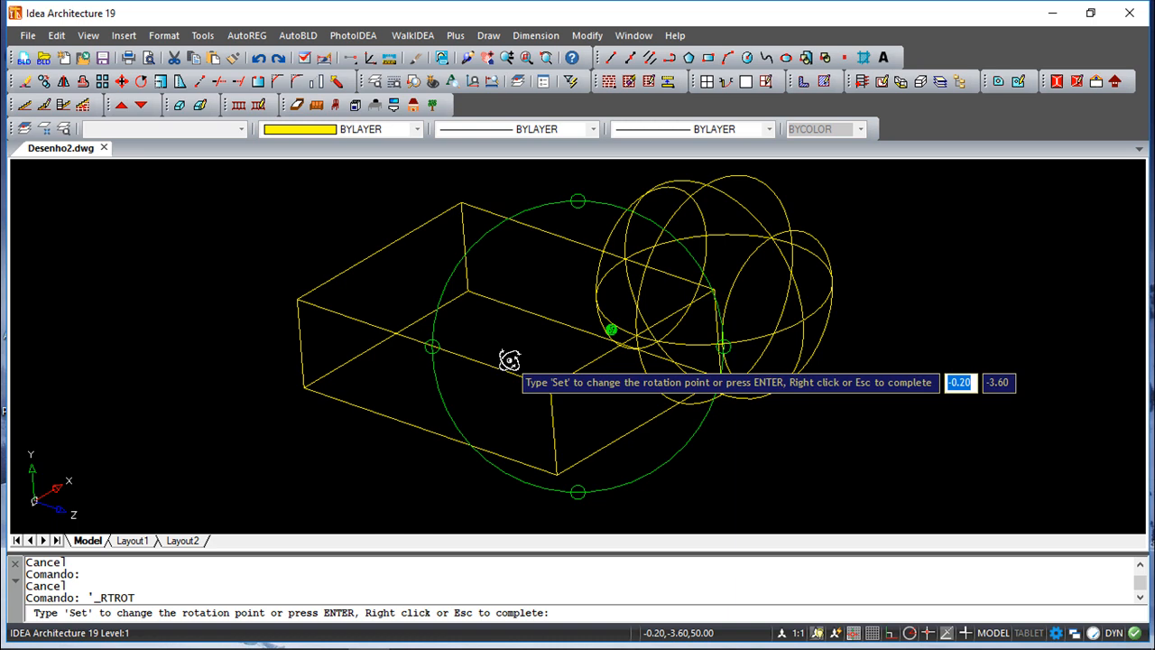
pyautogui.press('Escape')
pyautogui.press('Escape')
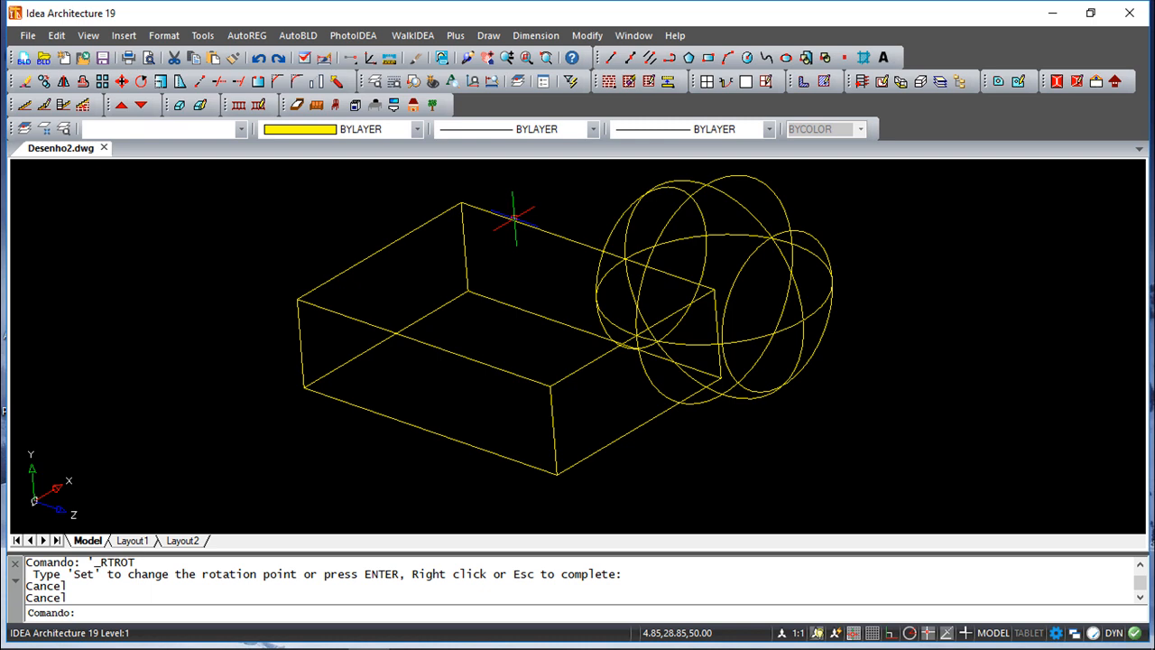
pyautogui.click(584, 36)
pyautogui.moveTo(565, 35)
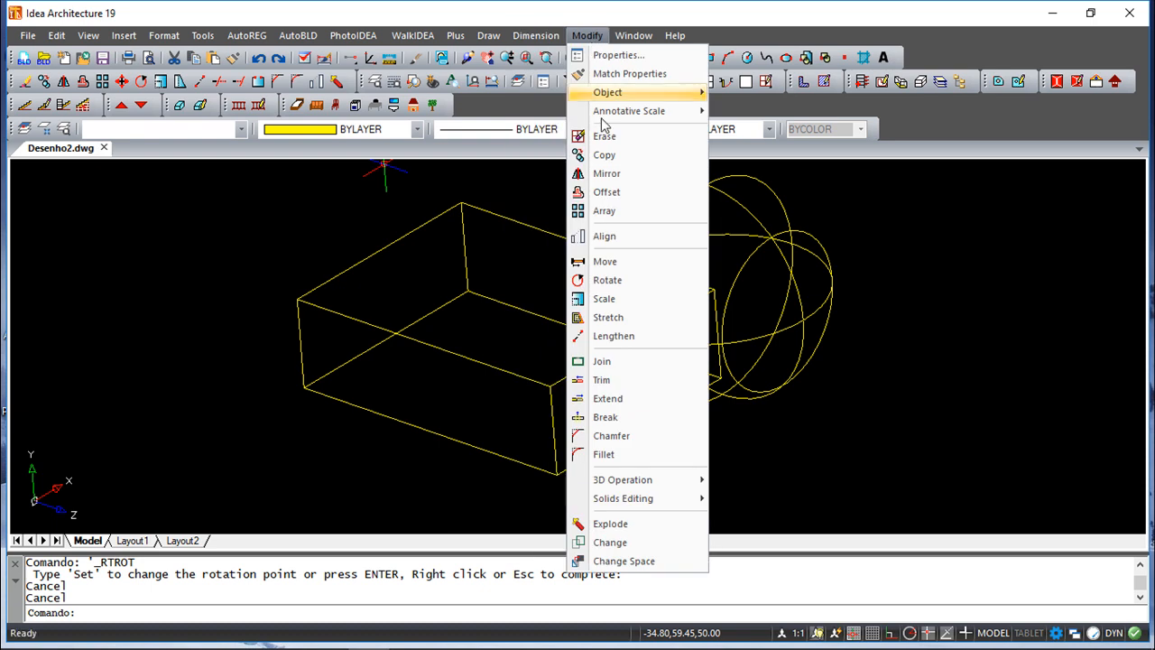
pyautogui.moveTo(656, 503)
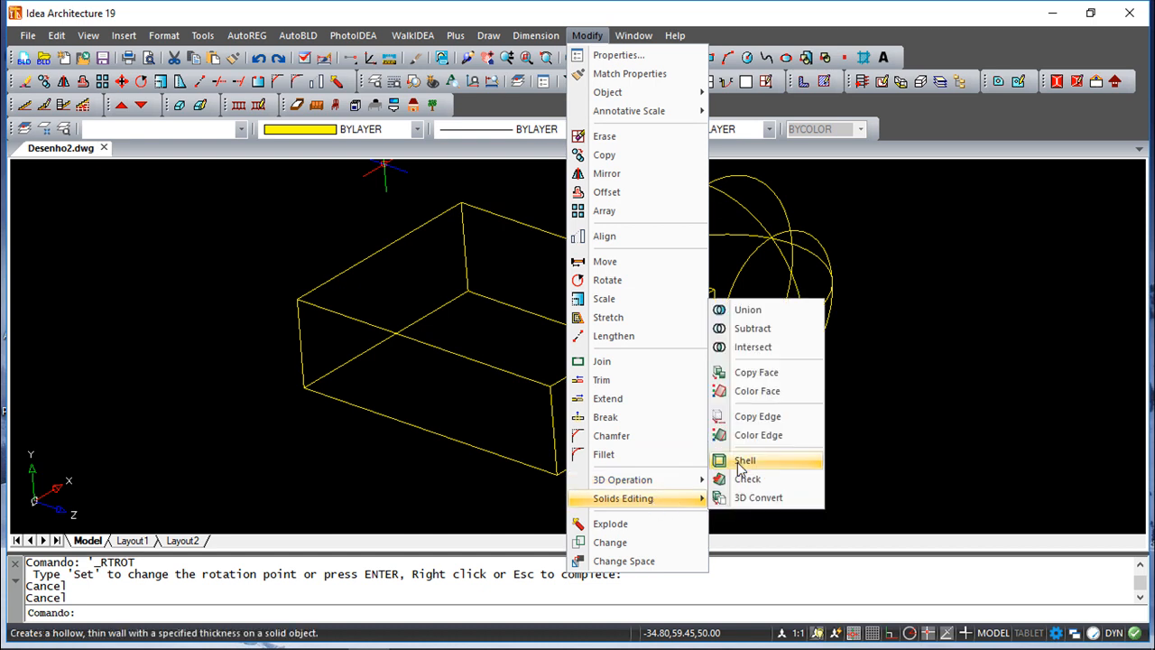
pyautogui.click(763, 330)
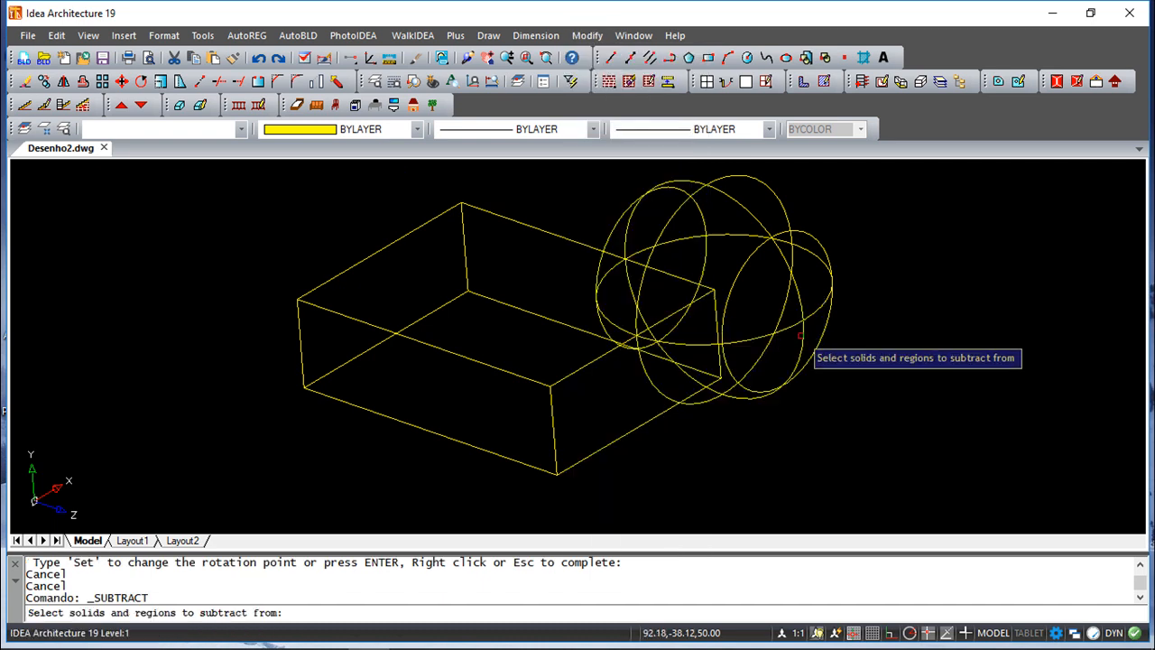
pyautogui.click(519, 223)
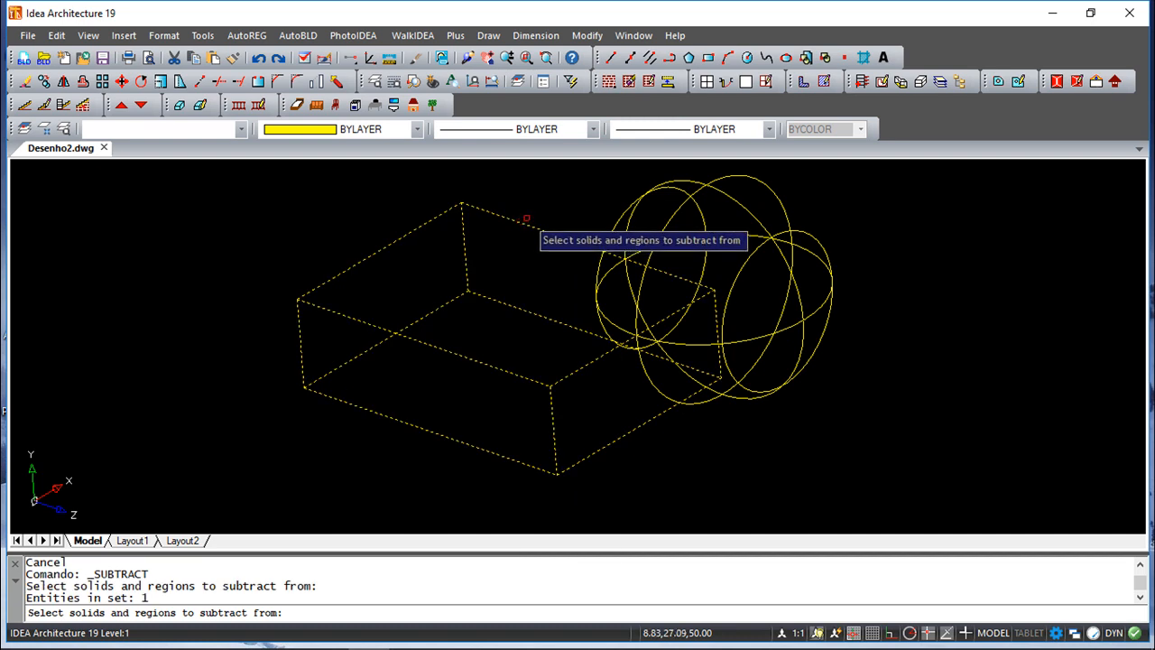
pyautogui.click(642, 188)
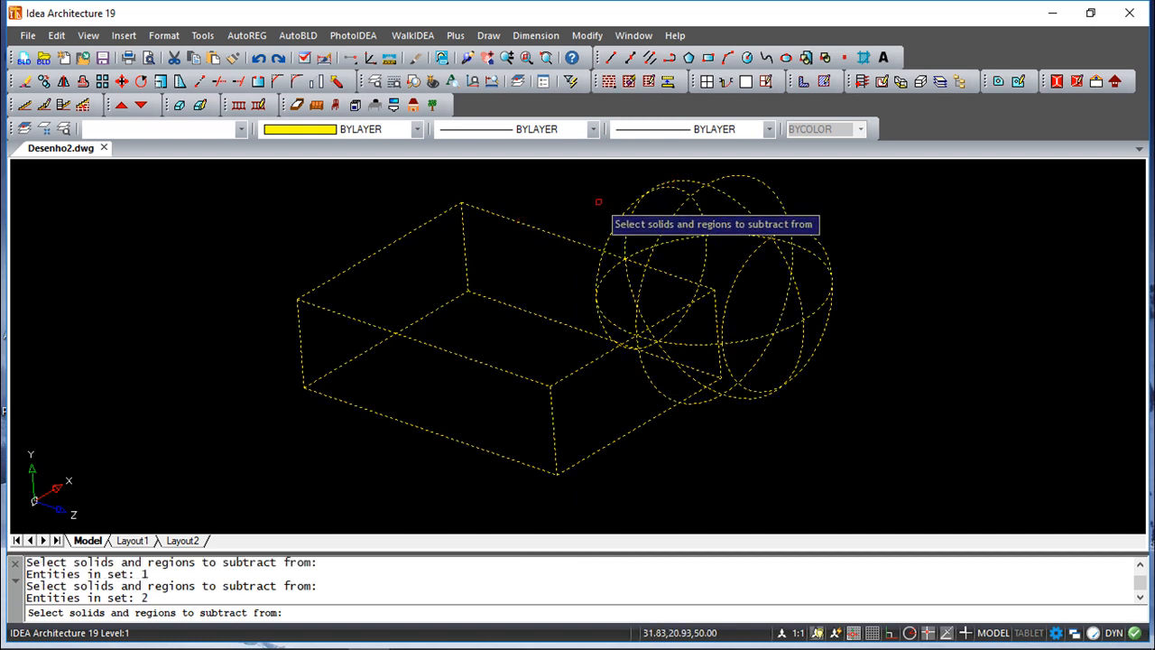
pyautogui.press('Return')
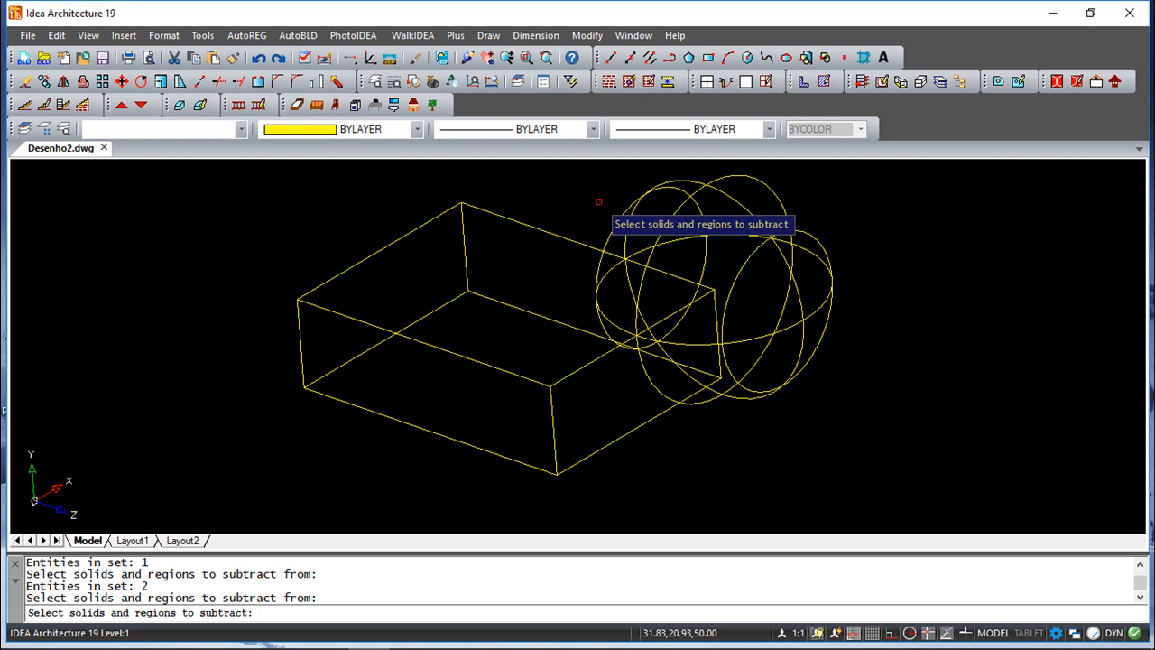
pyautogui.press('Escape')
# Subtract the sphere from the box and view the cut corner from another 3D angle.
pyautogui.press('Return')
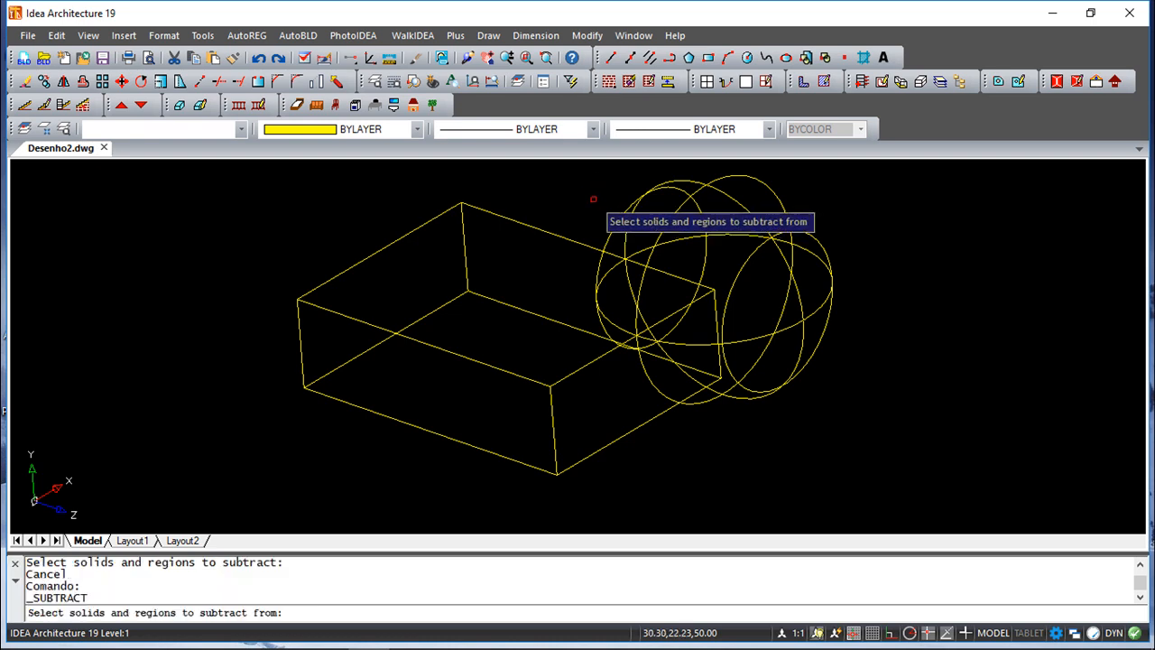
pyautogui.click(549, 234)
pyautogui.press('Return')
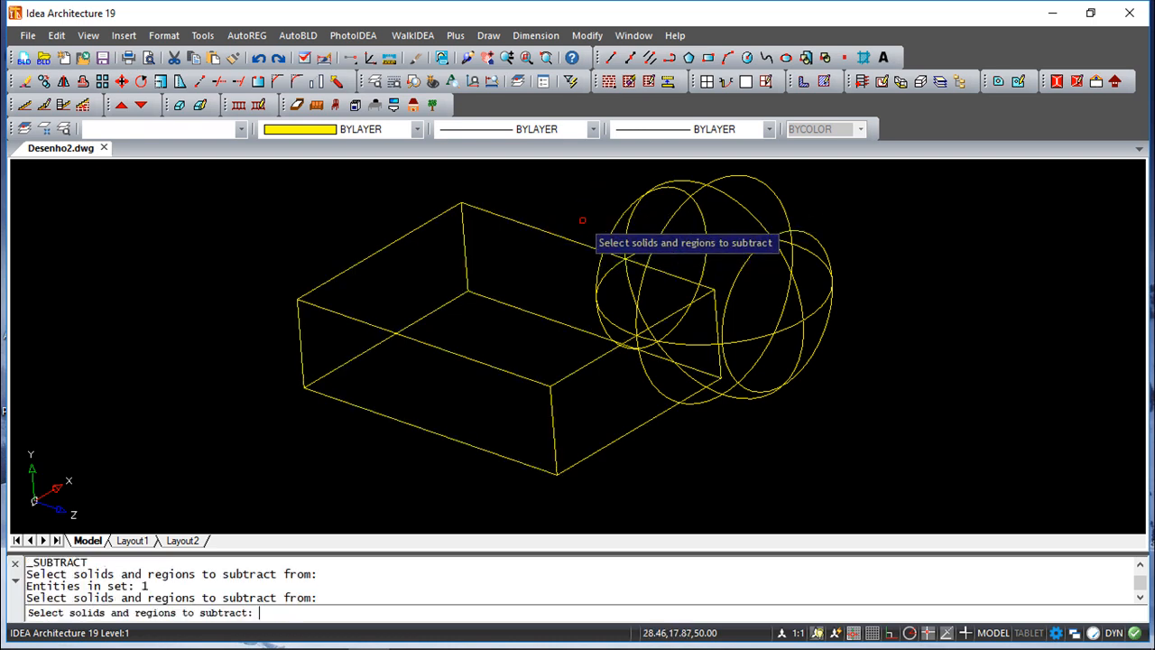
pyautogui.click(677, 190)
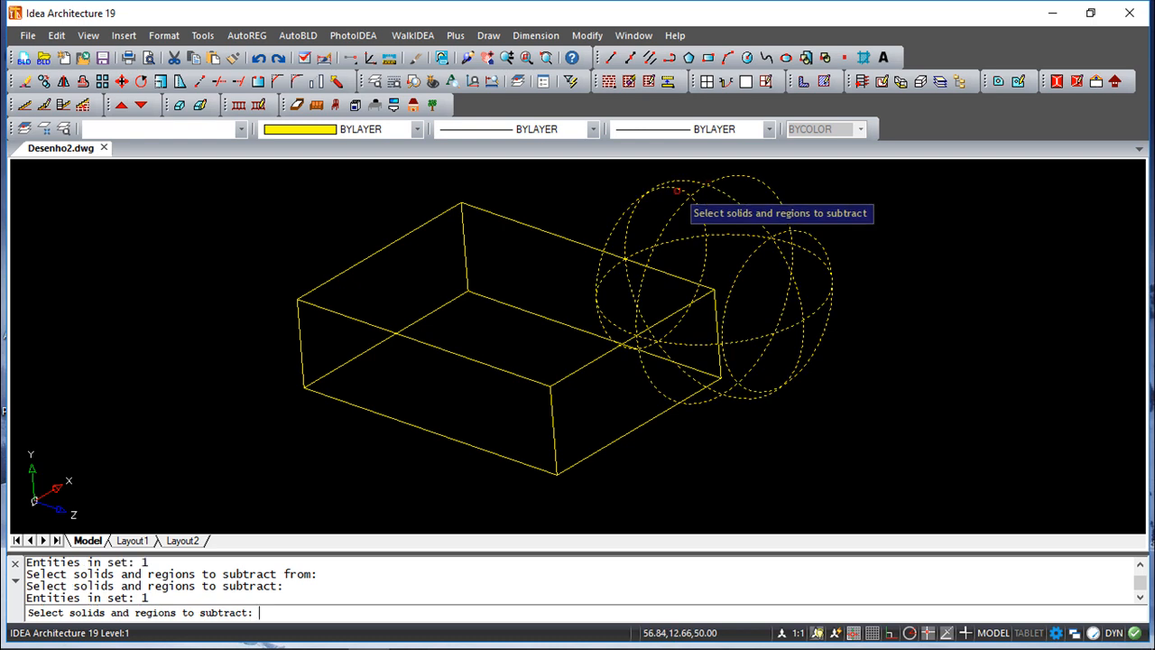
pyautogui.press('Return')
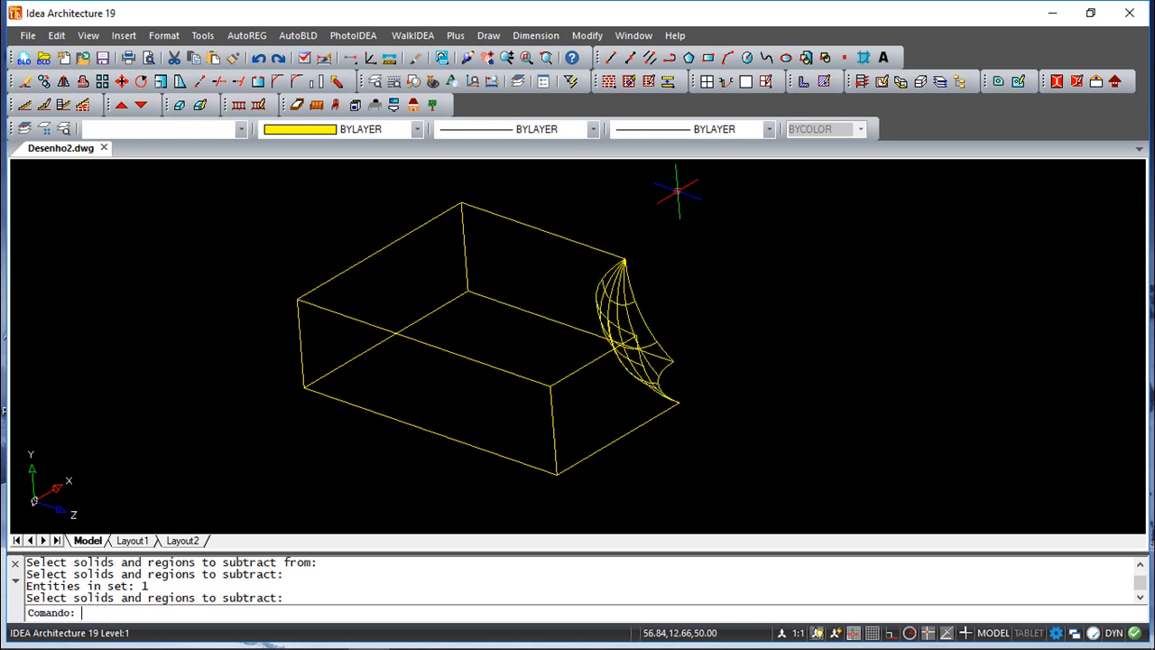
pyautogui.click(493, 81)
pyautogui.moveTo(691, 381)
pyautogui.mouseDown()
pyautogui.moveTo(613, 391)
pyautogui.moveTo(658, 402)
pyautogui.moveTo(691, 391)
pyautogui.mouseUp()
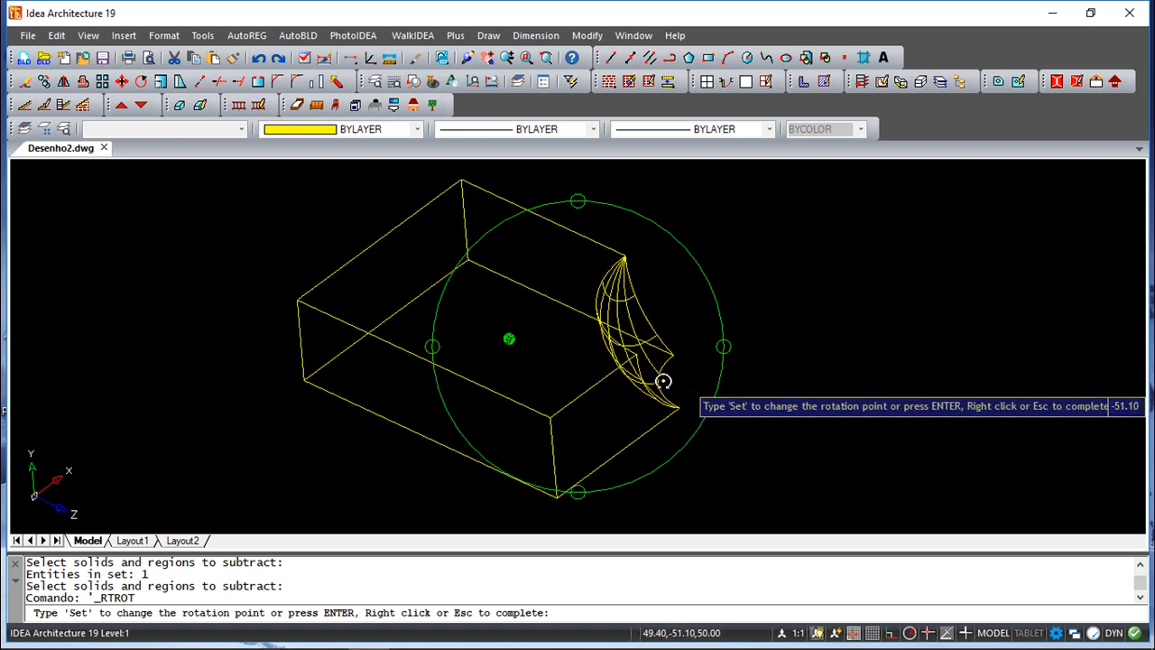
# Undo the last view rotation and the subtraction of the sphere from the box.
pyautogui.click(258, 59)
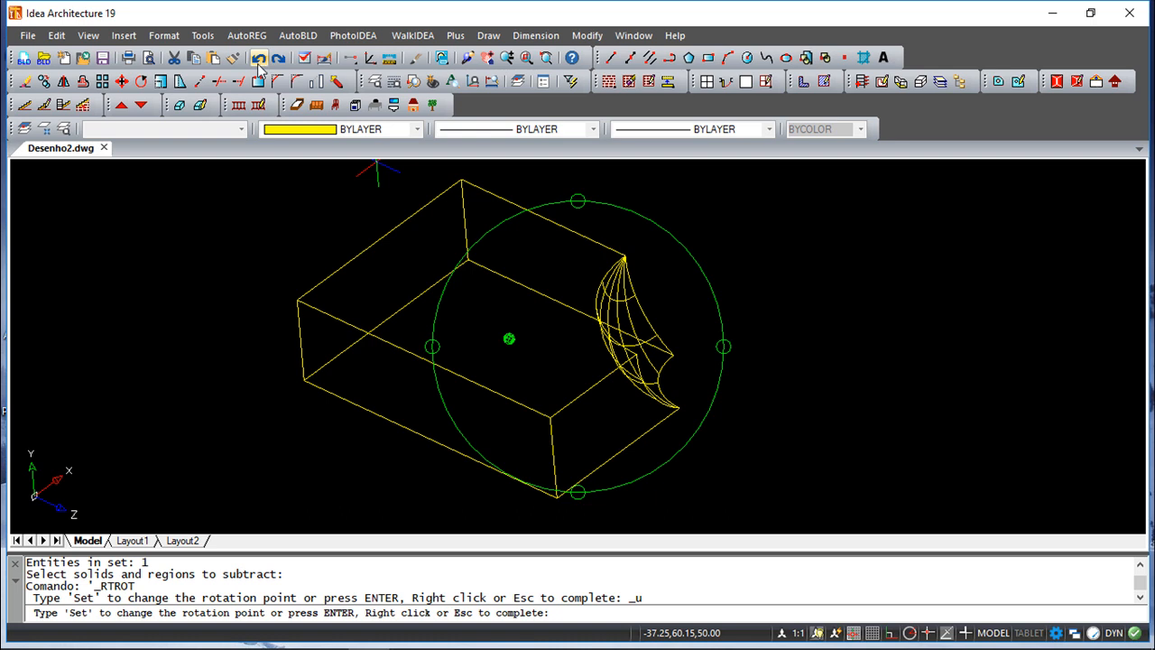
pyautogui.click(258, 59)
pyautogui.click(258, 61)
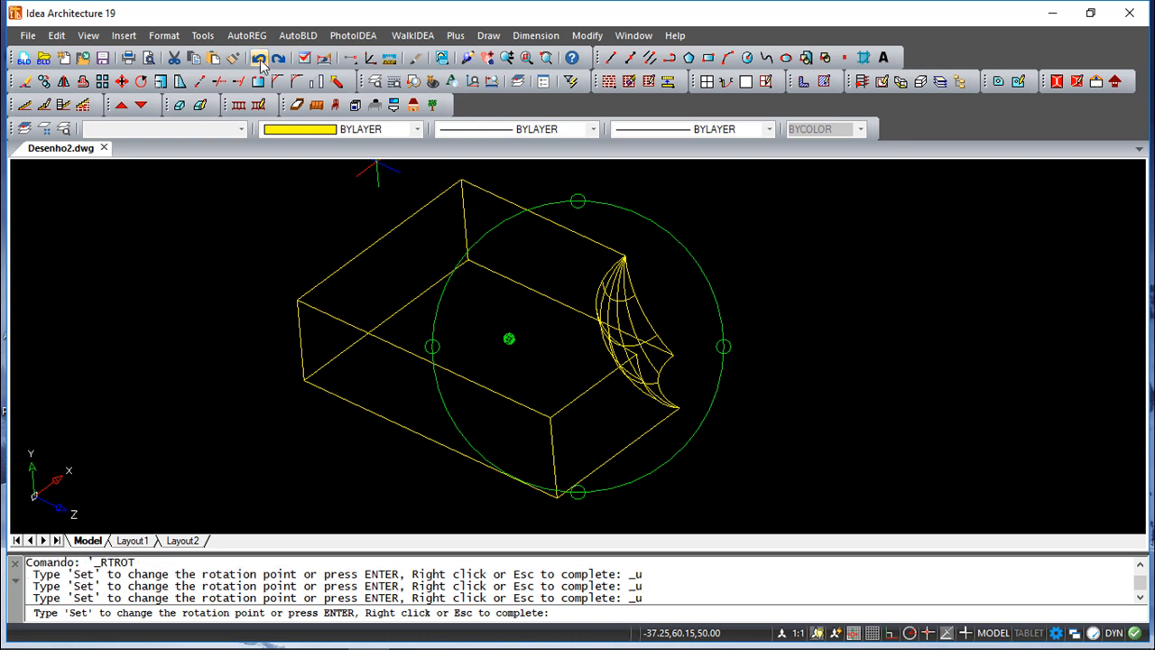
pyautogui.click(259, 61)
pyautogui.click(259, 61)
pyautogui.click(259, 61)
pyautogui.click(259, 60)
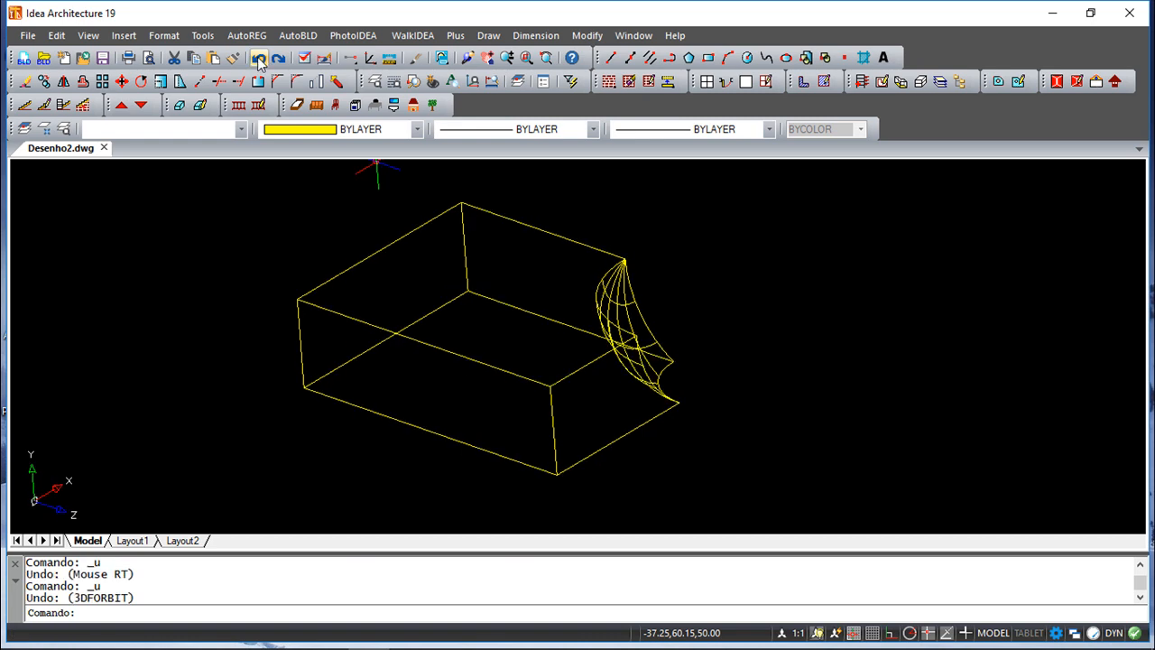
pyautogui.click(259, 60)
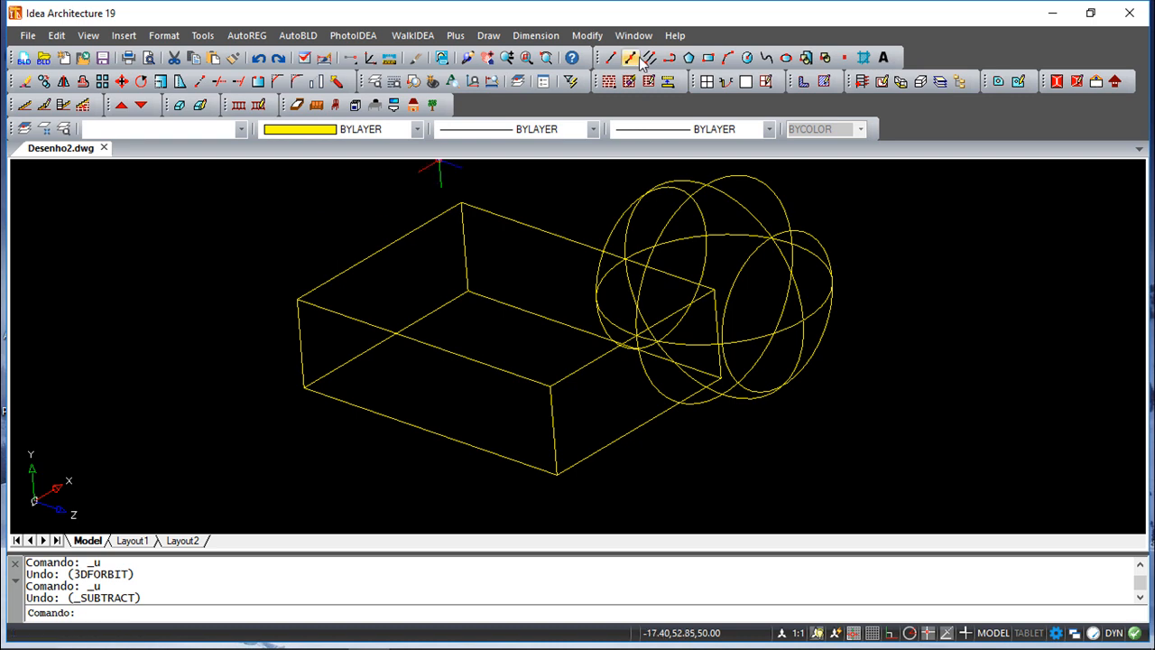
# Start a rectangular 3D array of the solid box with 3 rows, 3 columns and 3 levels.
pyautogui.click(585, 36)
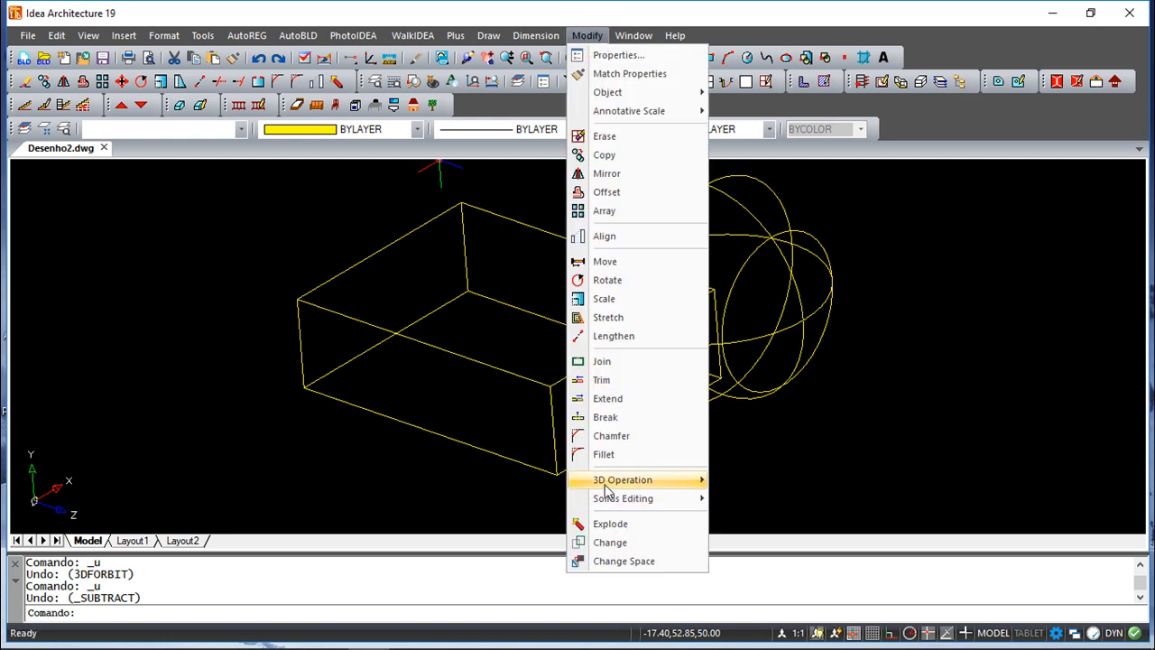
pyautogui.moveTo(606, 488)
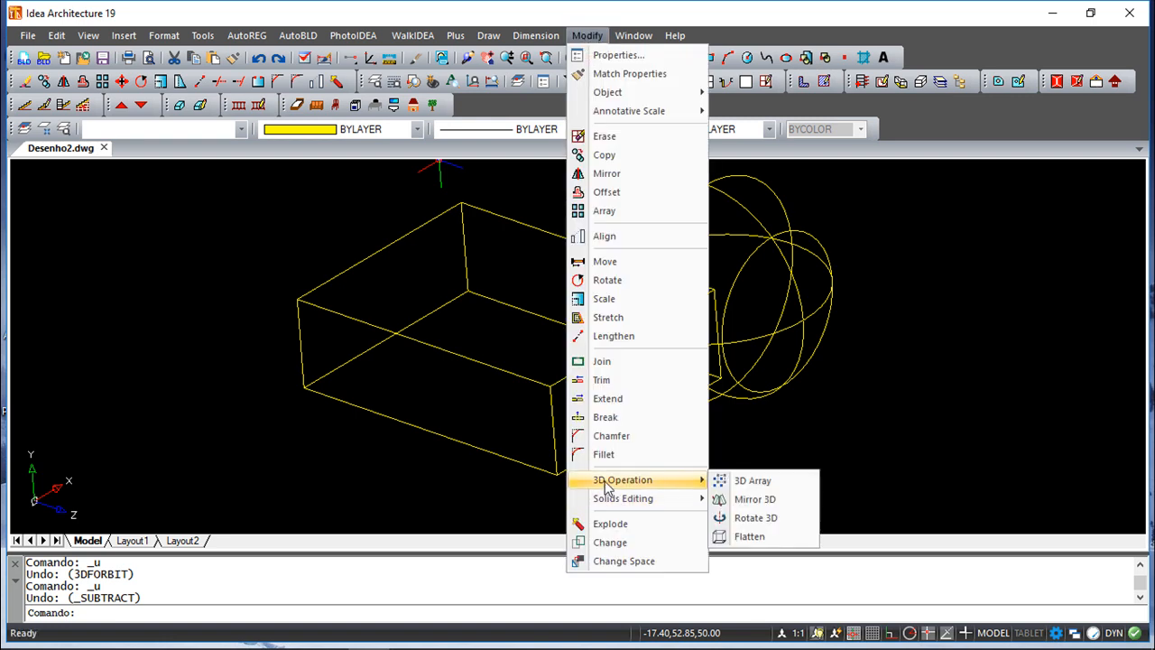
pyautogui.click(752, 482)
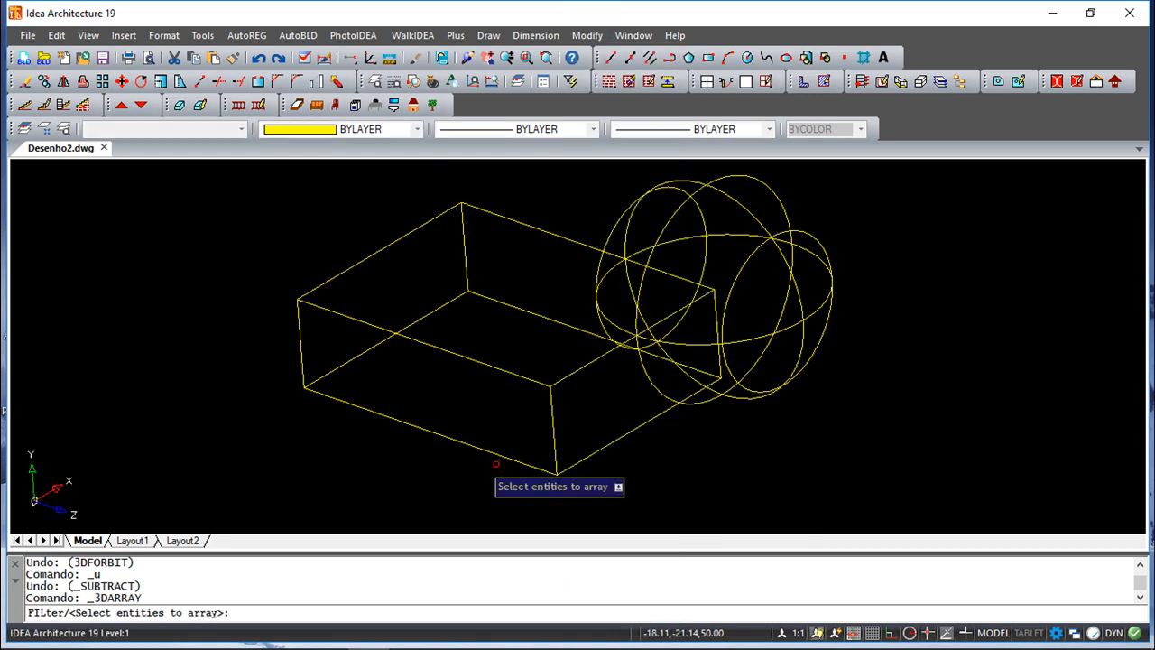
pyautogui.scroll(2, 409, 455)
pyautogui.scroll(-4, 410, 456)
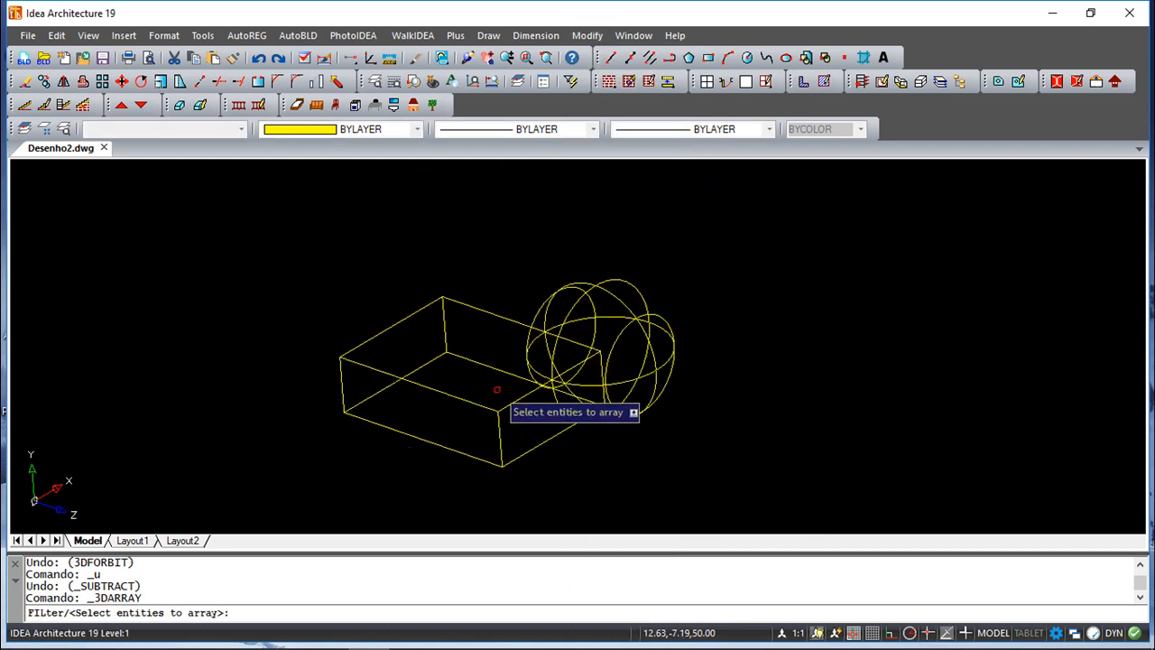
pyautogui.scroll(-1, 496, 390)
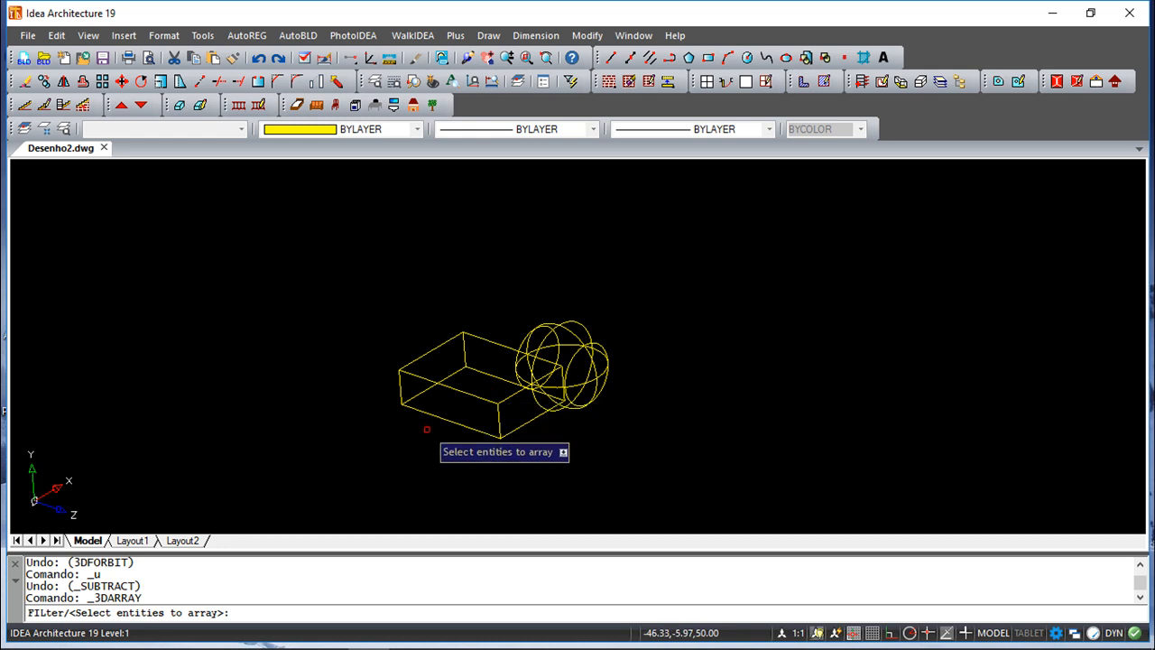
pyautogui.click(395, 377)
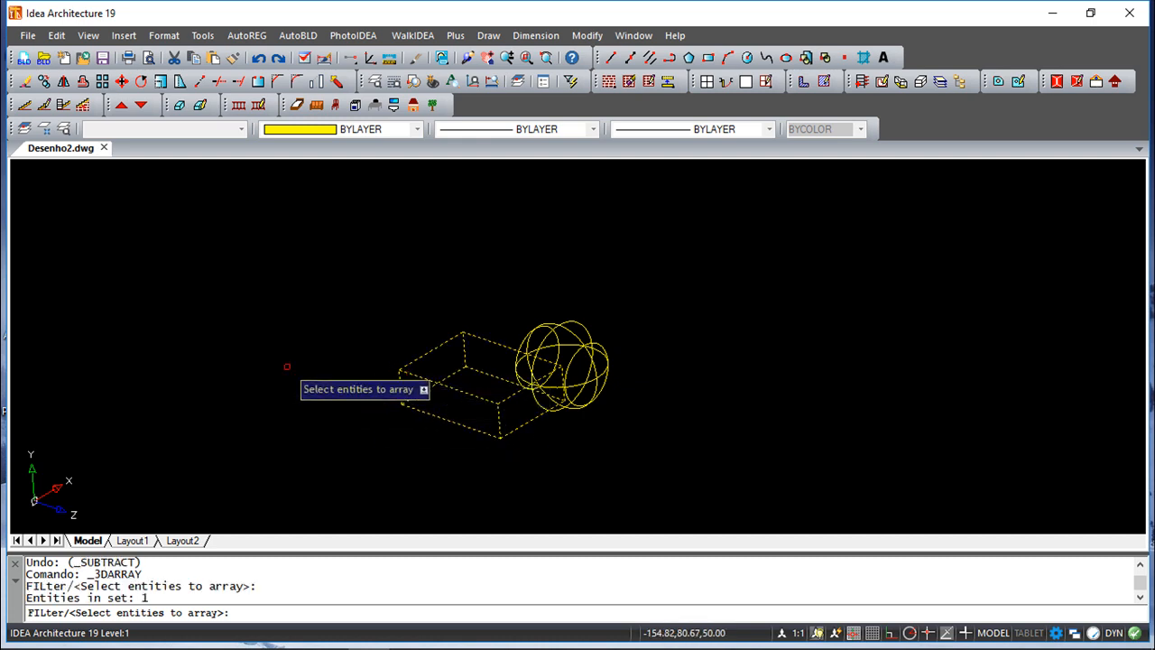
pyautogui.press('Return')
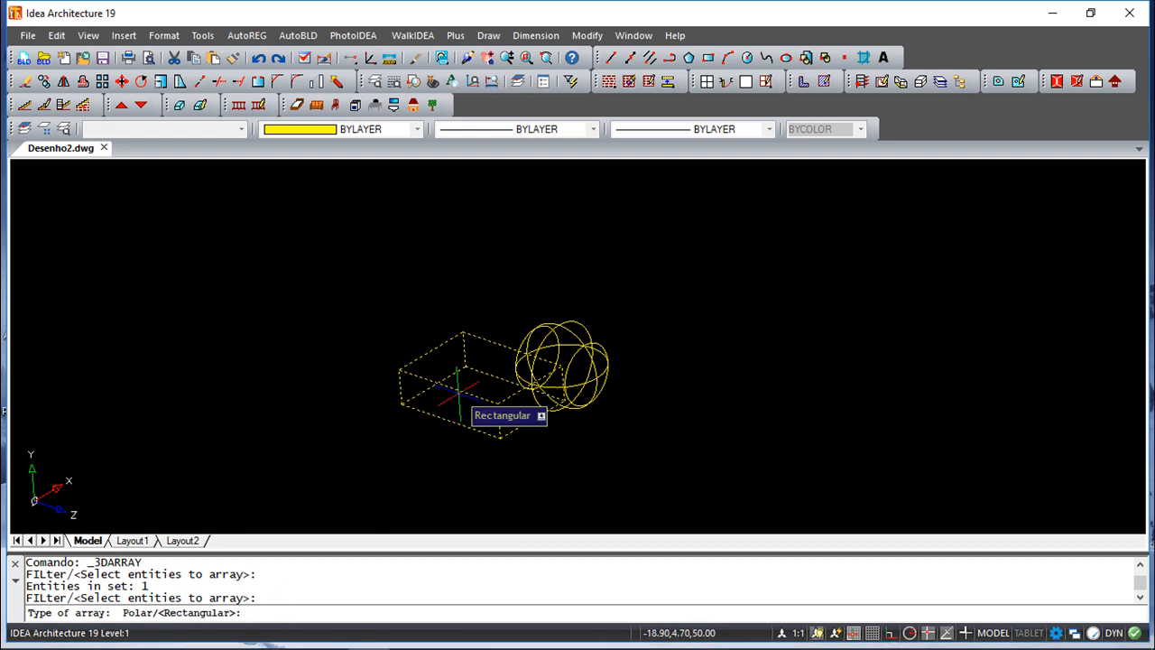
pyautogui.press('Return')
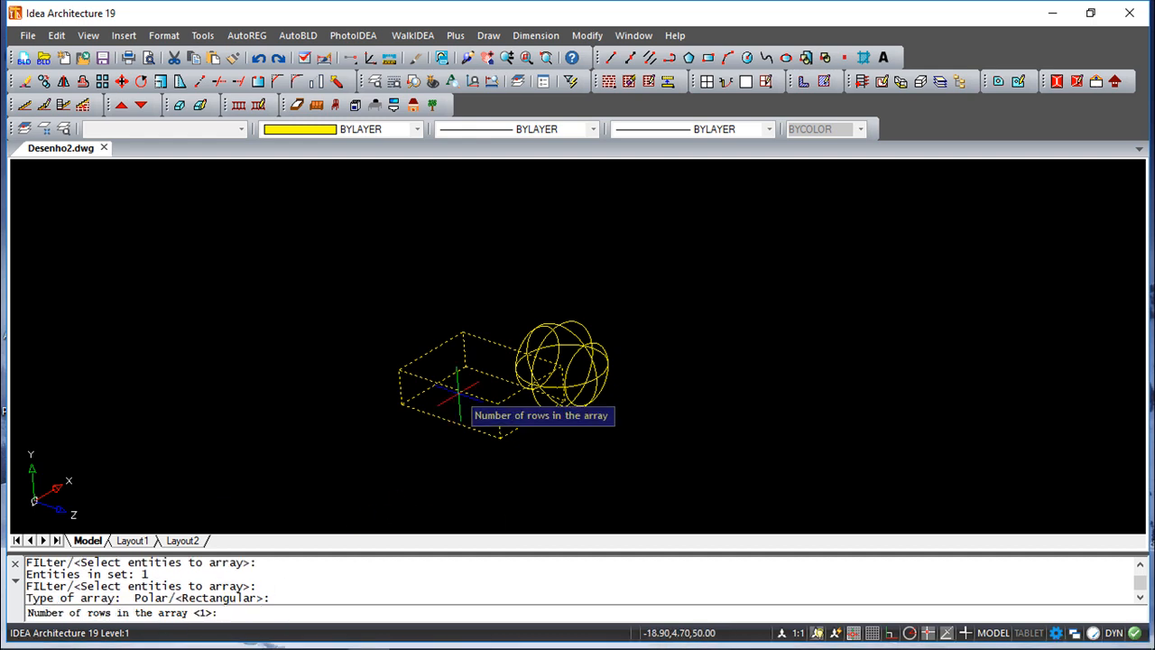
pyautogui.press('Return')
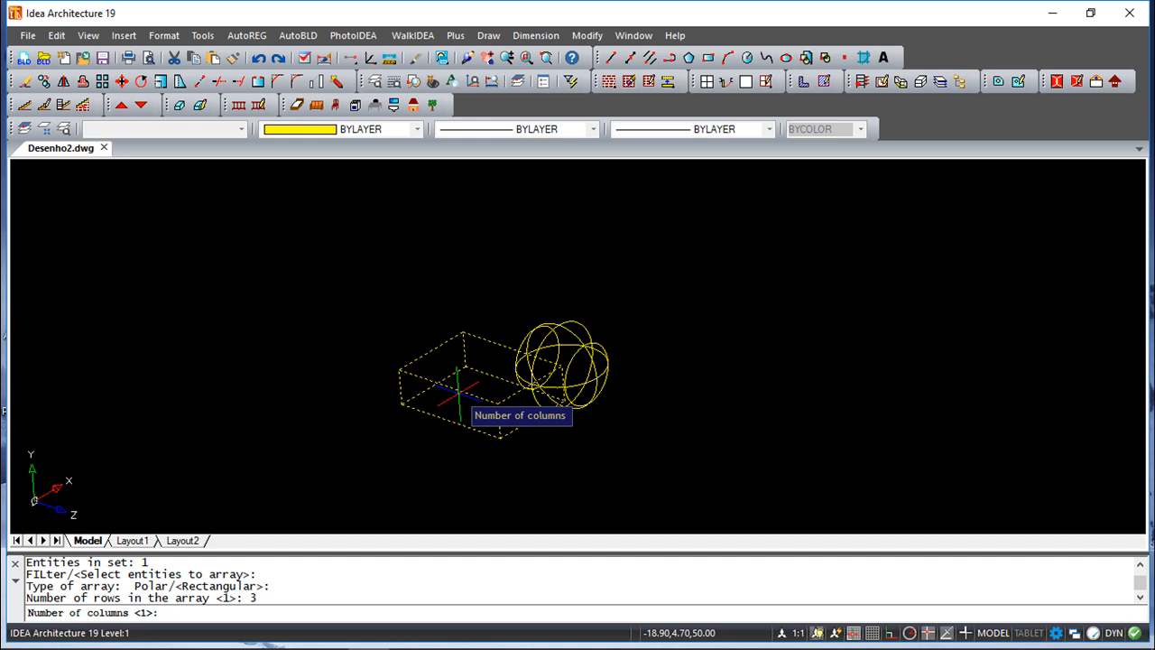
pyautogui.write('3')
pyautogui.press('Return')
pyautogui.write('3')
pyautogui.press('Return')
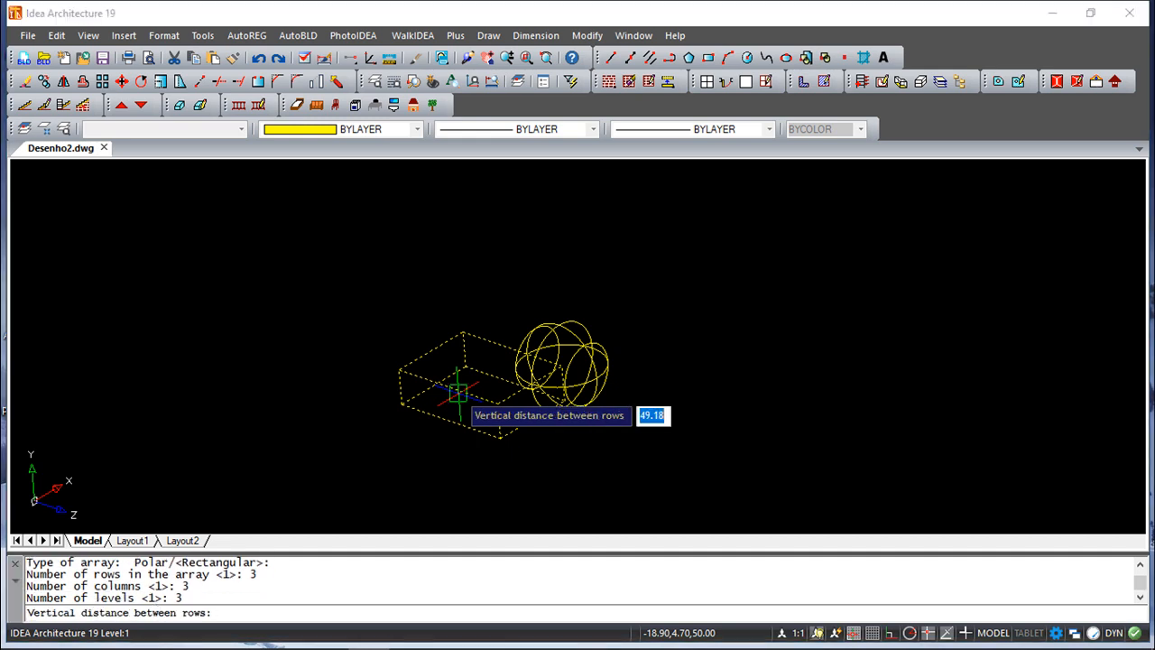
# Set the array's row, column and level distances to 200 each and view the whole grid of boxes.
pyautogui.write('200')
pyautogui.press('Return')
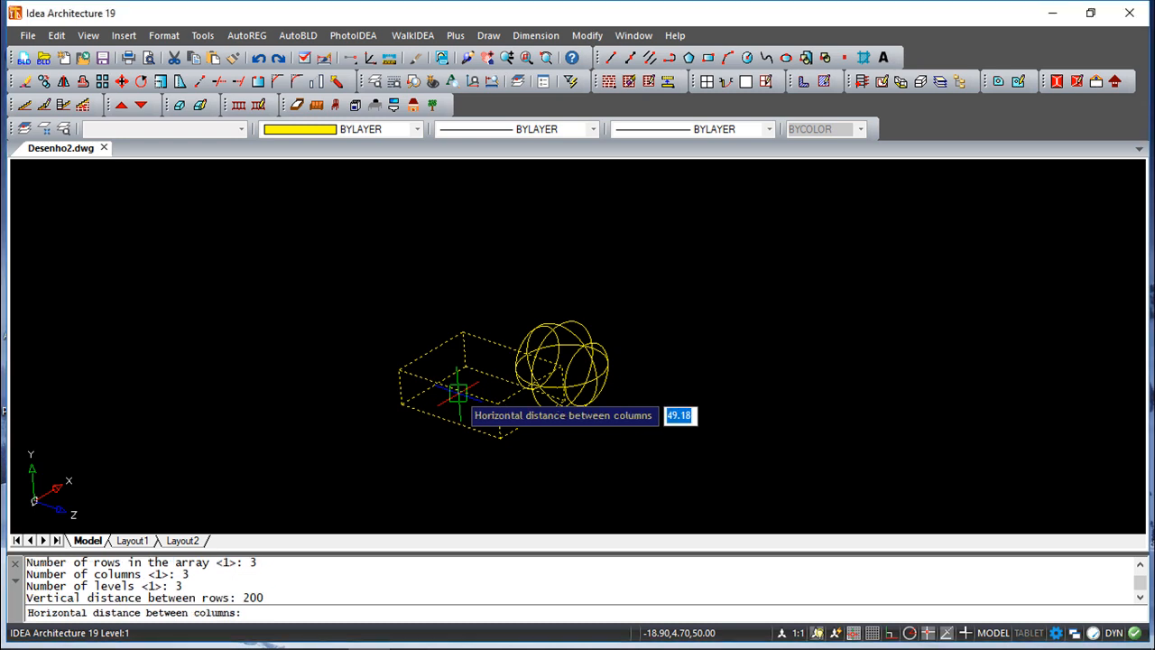
pyautogui.write('200')
pyautogui.press('Return')
pyautogui.write('200')
pyautogui.press('Return')
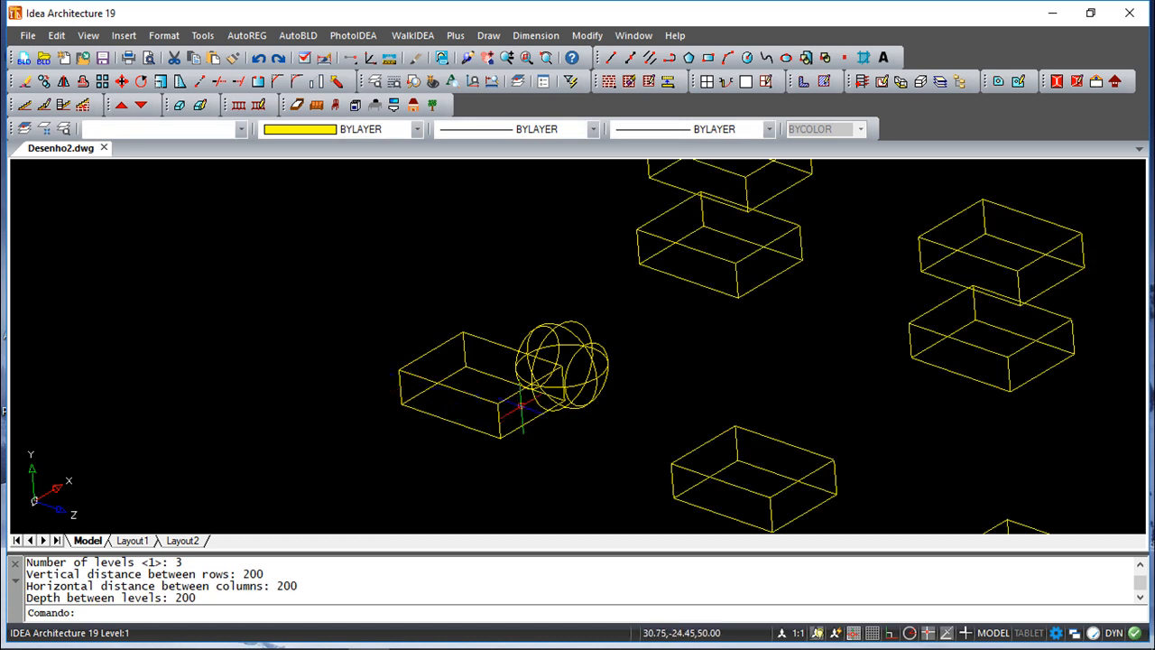
pyautogui.scroll(3, 519, 406)
pyautogui.scroll(-8, 523, 406)
pyautogui.scroll(-2, 524, 401)
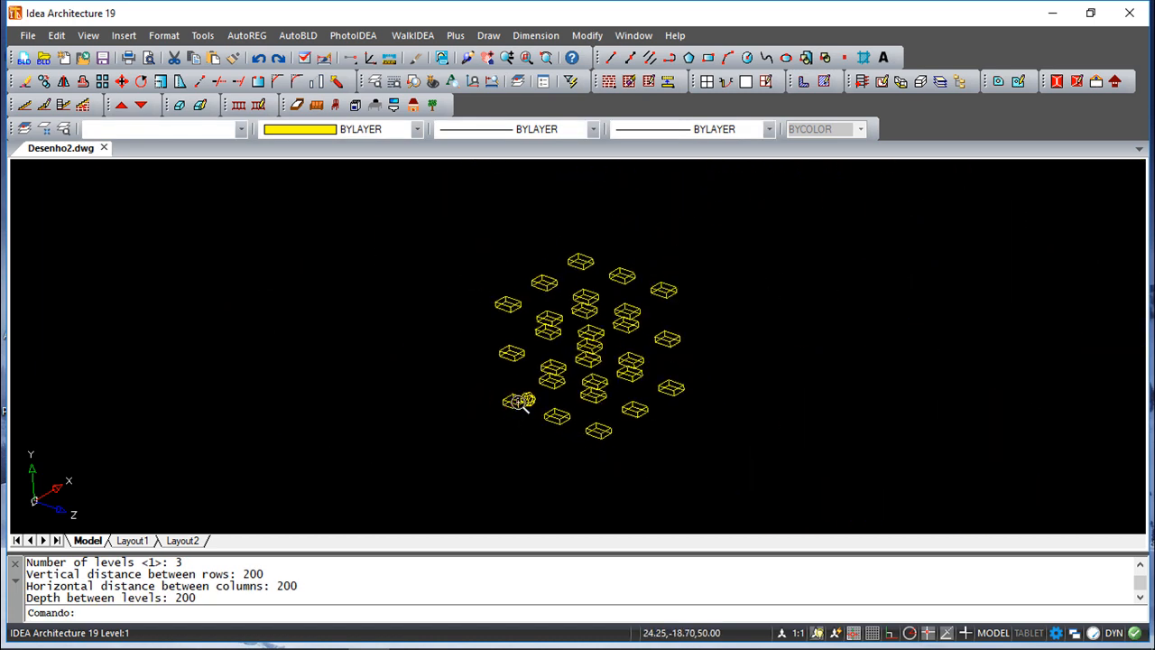
pyautogui.click(468, 57)
pyautogui.moveTo(472, 334); pyautogui.dragTo(490, 353)
pyautogui.press('Escape')
# Undo the view changes and the 3D array of the box.
pyautogui.click(260, 60)
pyautogui.click(260, 59)
pyautogui.click(260, 60)
pyautogui.click(260, 60)
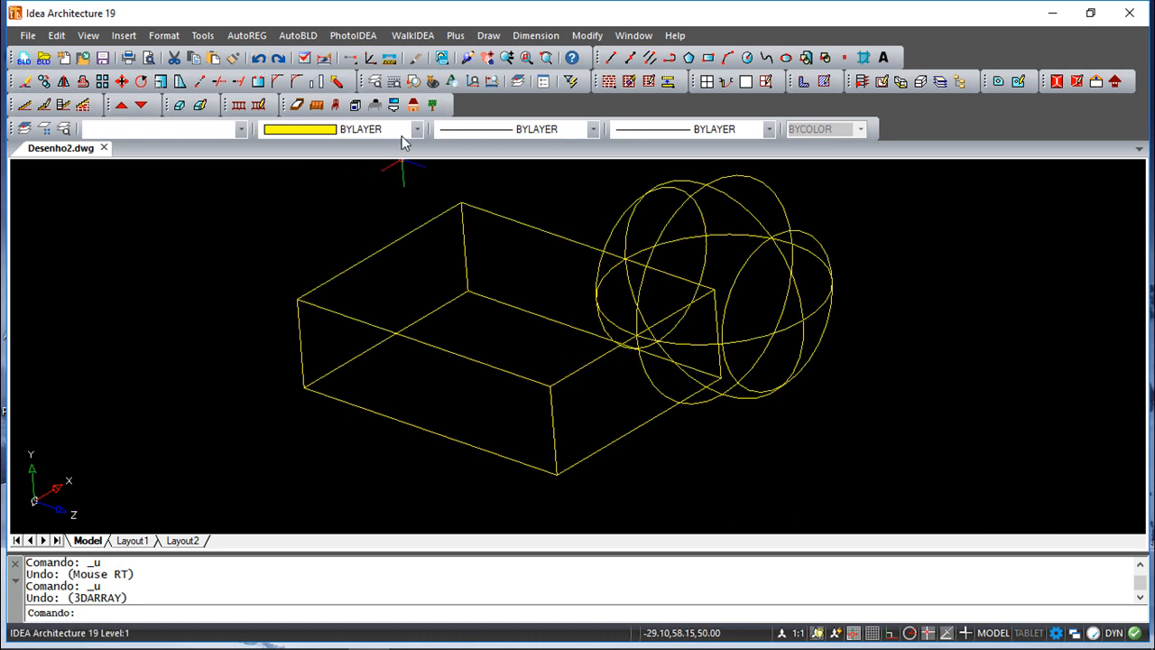
# Flatten the solid box, keeping the hidden lines.
pyautogui.click(577, 36)
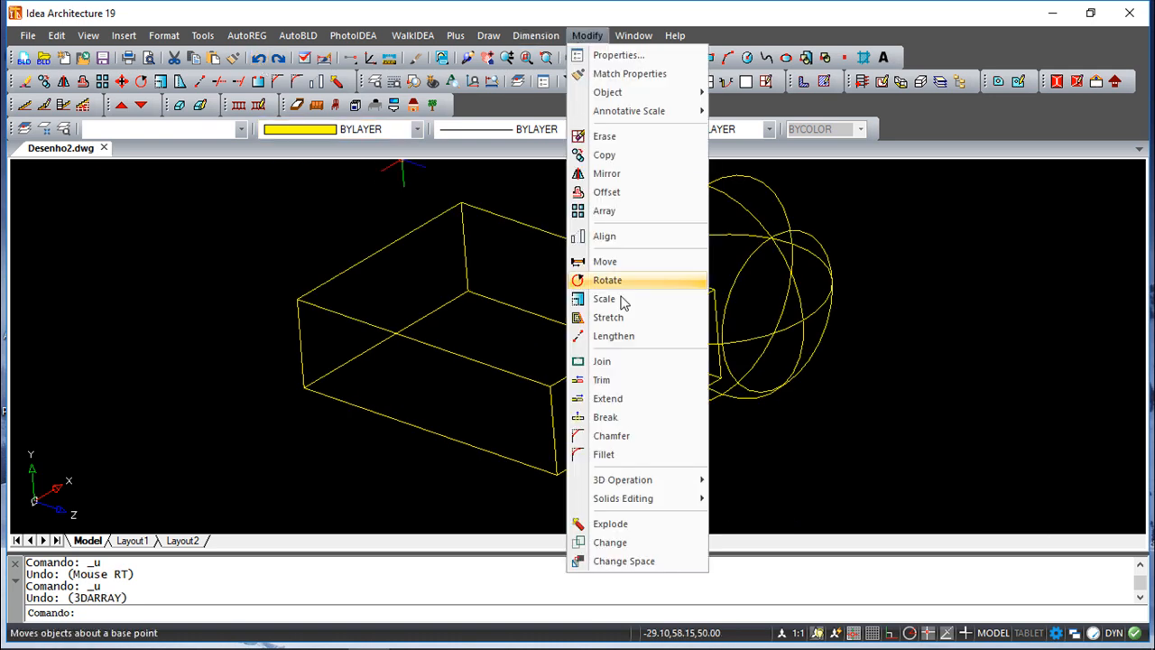
pyautogui.moveTo(664, 487)
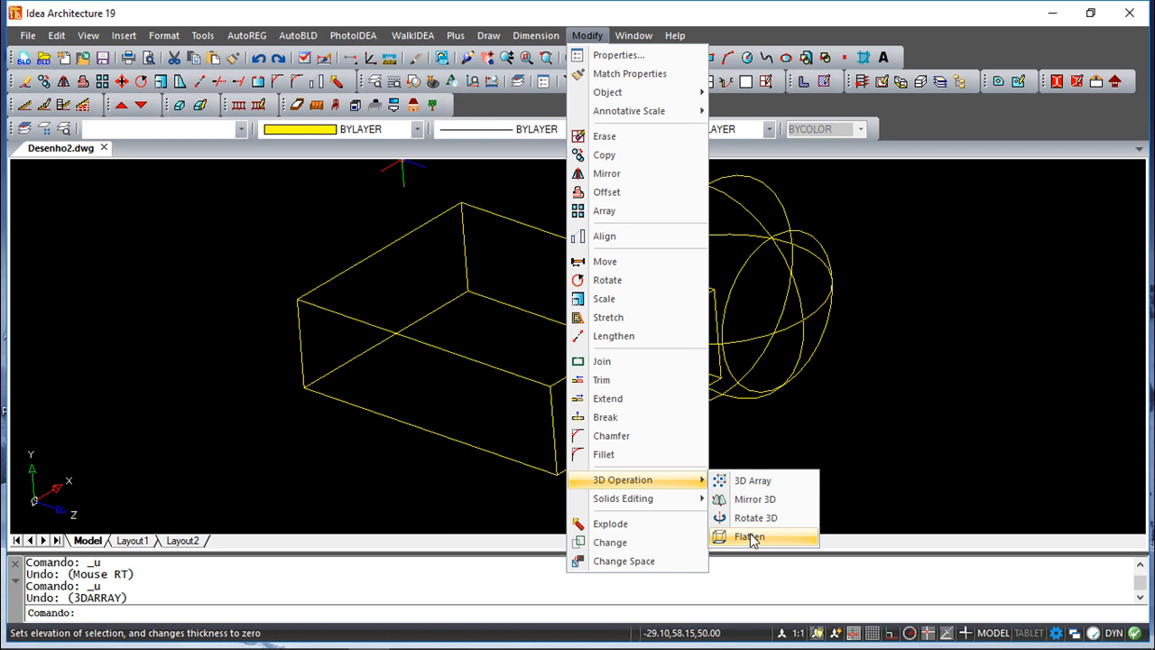
pyautogui.click(750, 536)
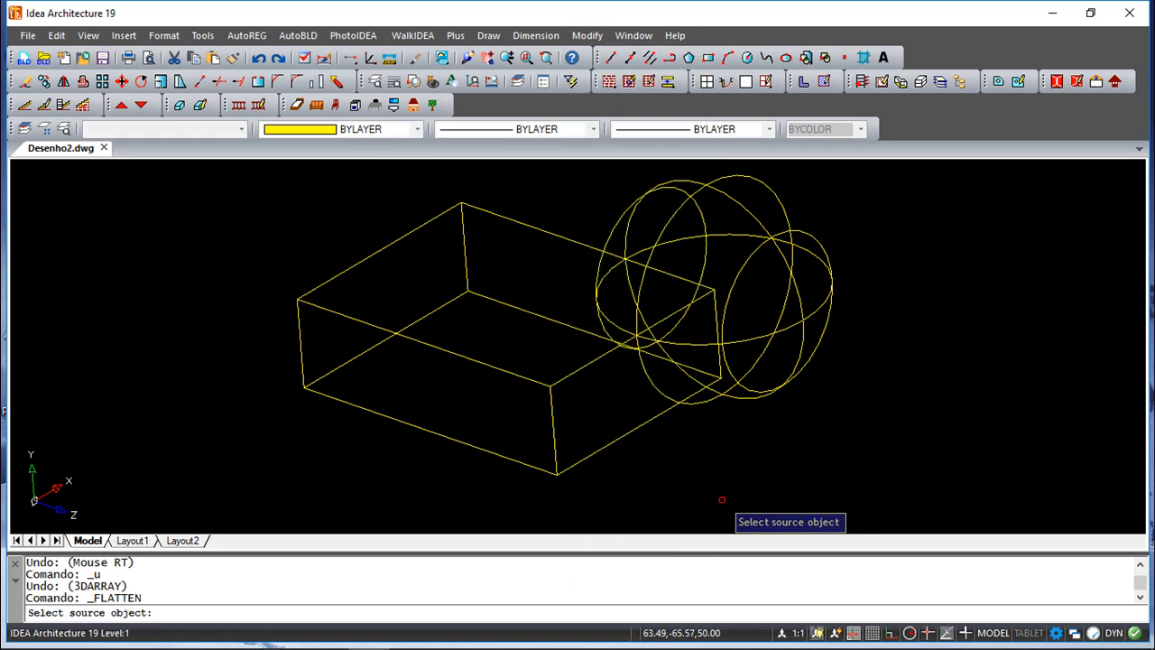
pyautogui.click(419, 341)
pyautogui.press('Return')
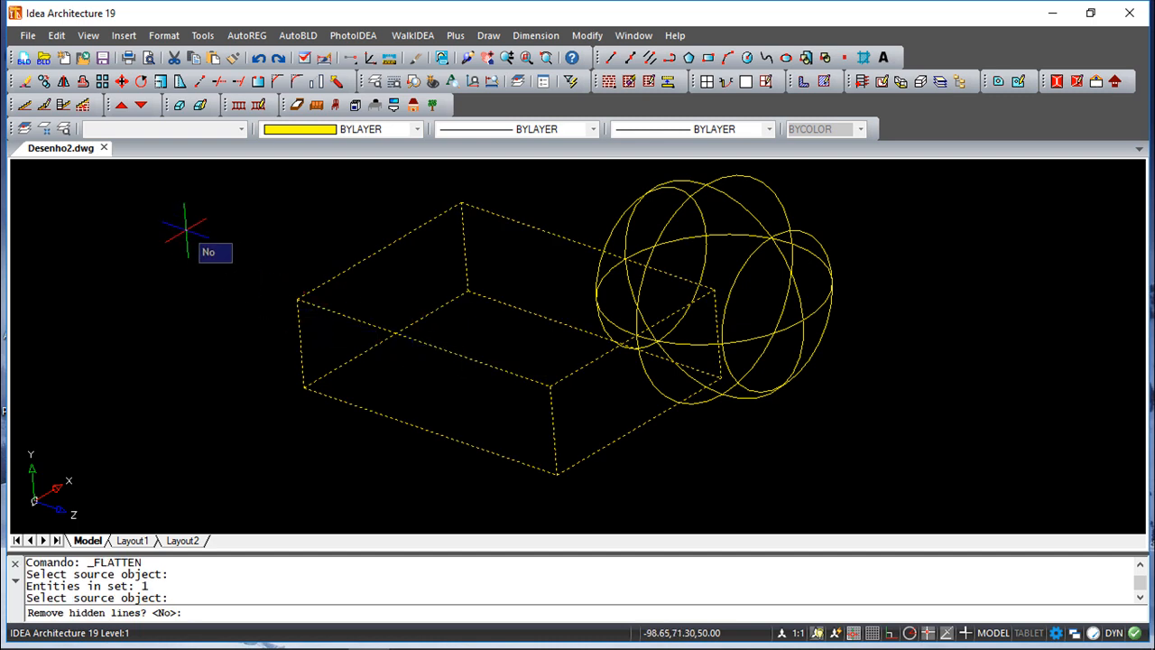
pyautogui.press('Return')
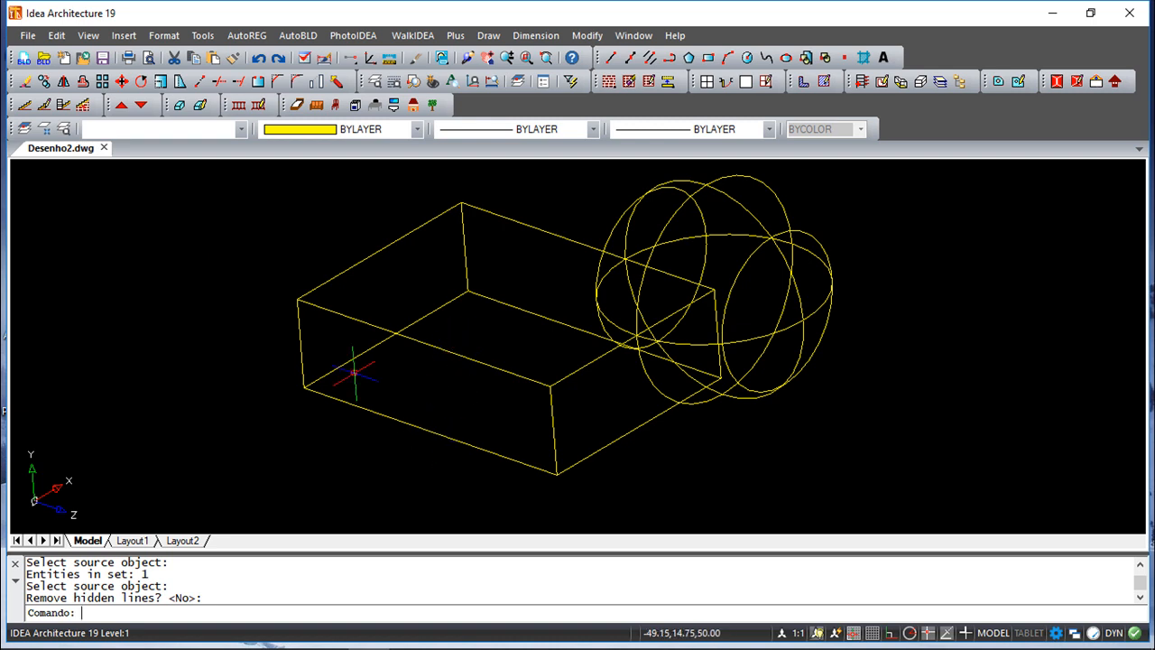
# Select individual edges of the flattened box to check its entities, clearing each selection.
pyautogui.scroll(2, 420, 424)
pyautogui.scroll(-4, 366, 379)
pyautogui.click(492, 431)
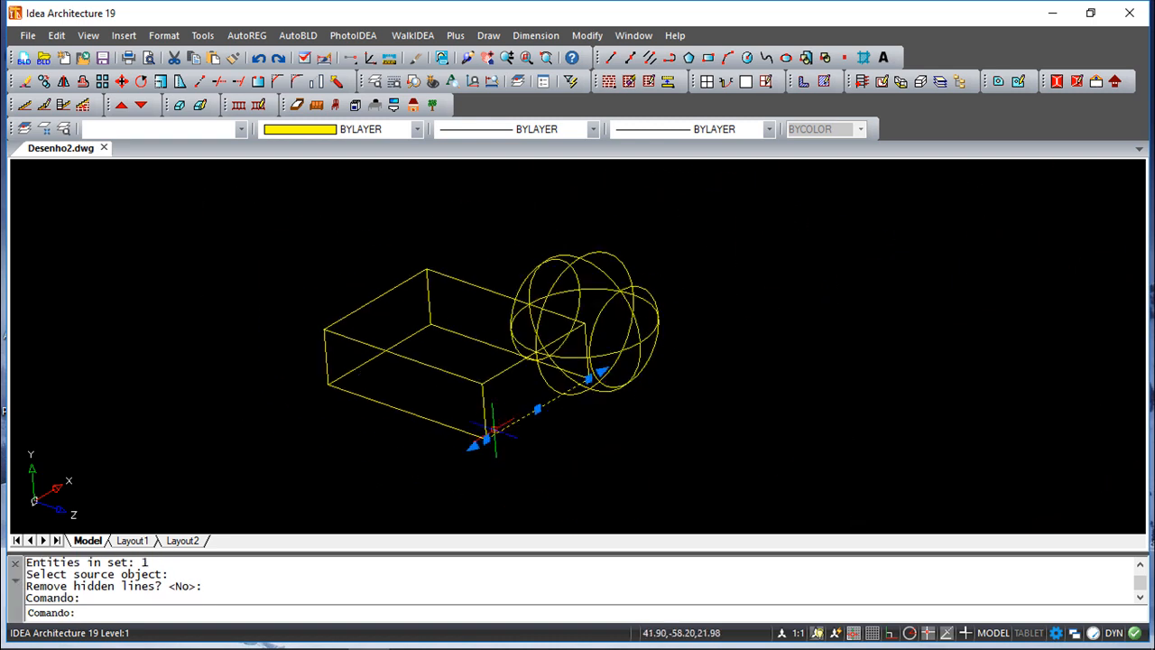
pyautogui.press('Escape')
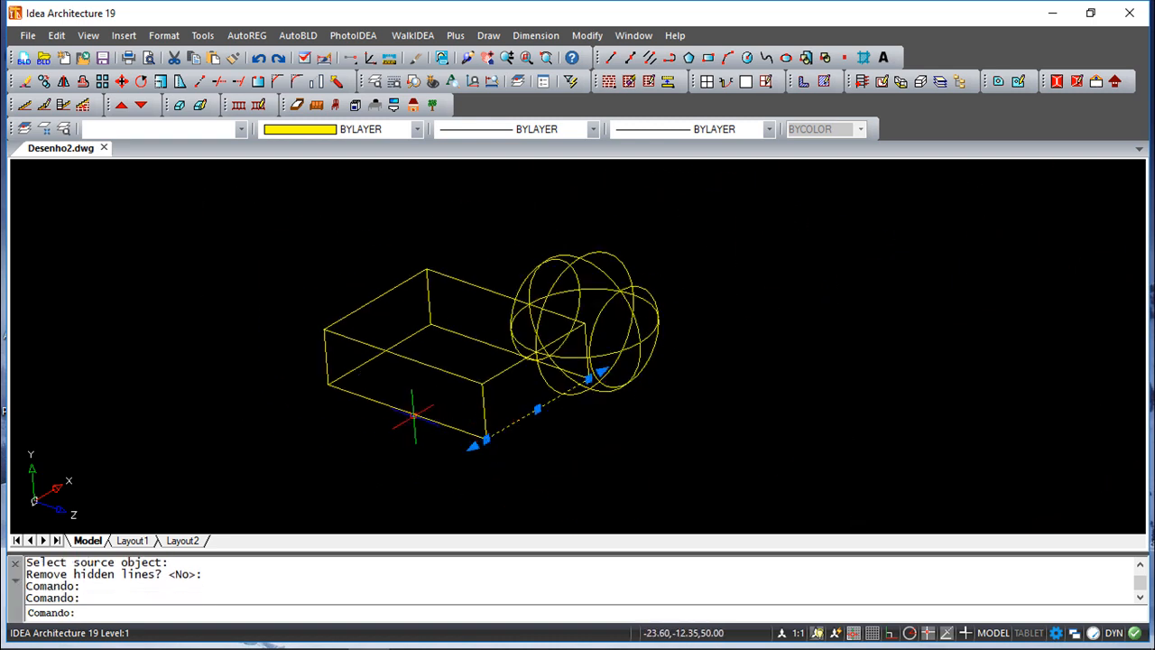
pyautogui.press('Escape')
pyautogui.press('Escape')
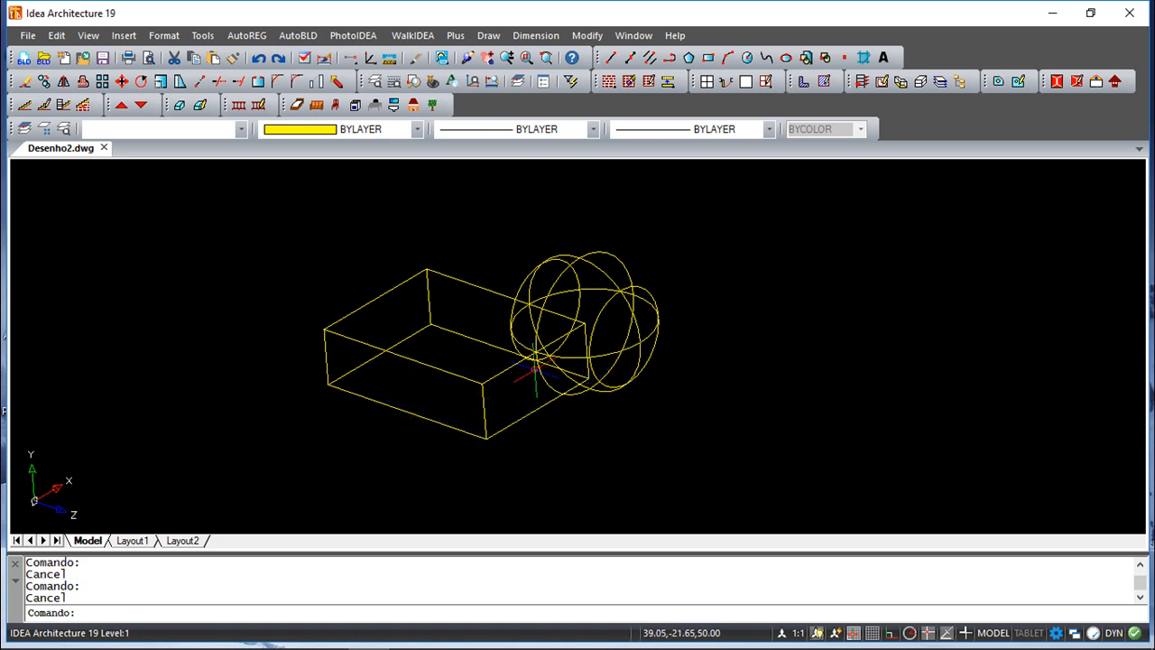
pyautogui.click(430, 286)
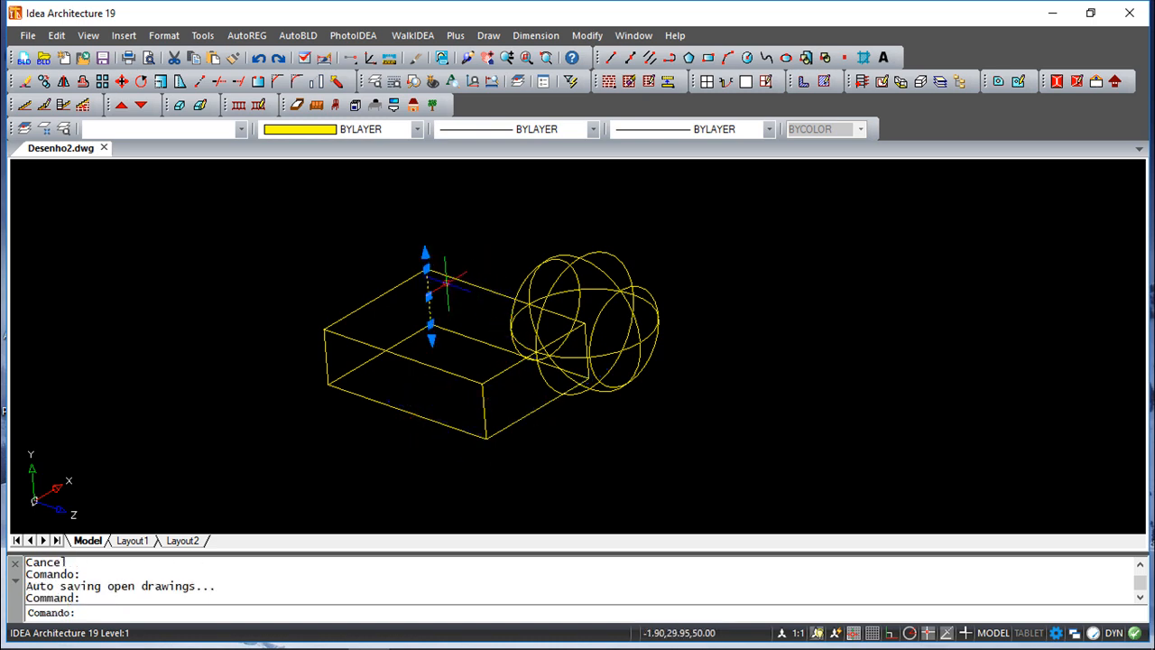
pyautogui.press('Escape')
# Undo the flattening, then select the box to check its entity type and clear the selection.
pyautogui.click(259, 58)
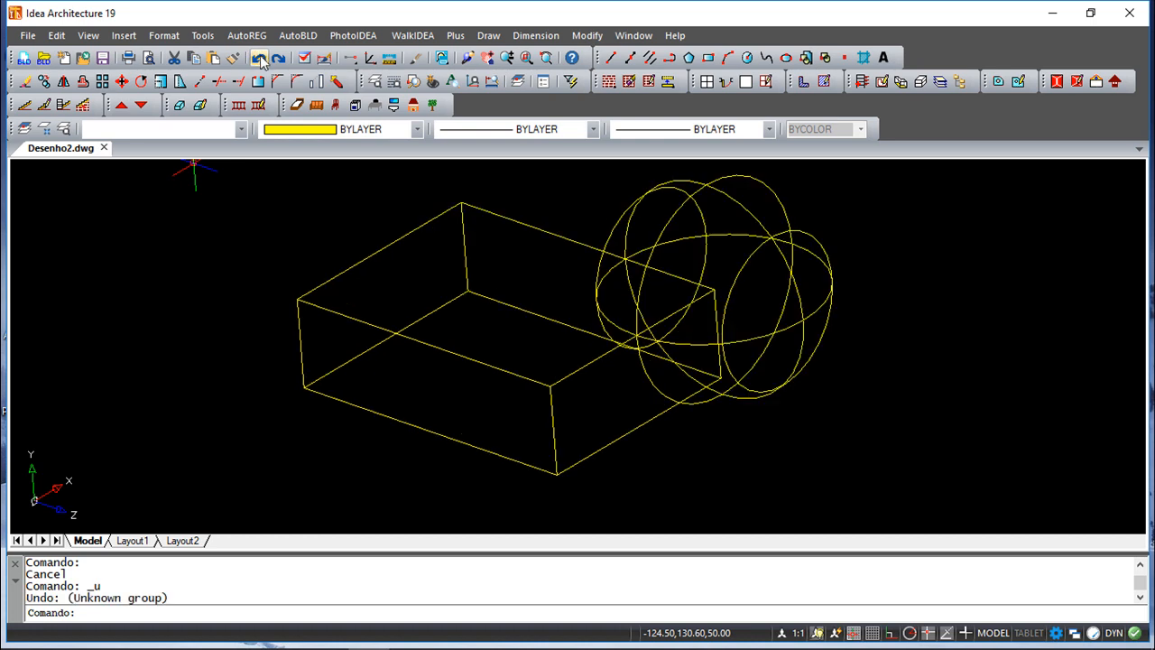
pyautogui.click(259, 58)
pyautogui.click(259, 58)
pyautogui.click(259, 58)
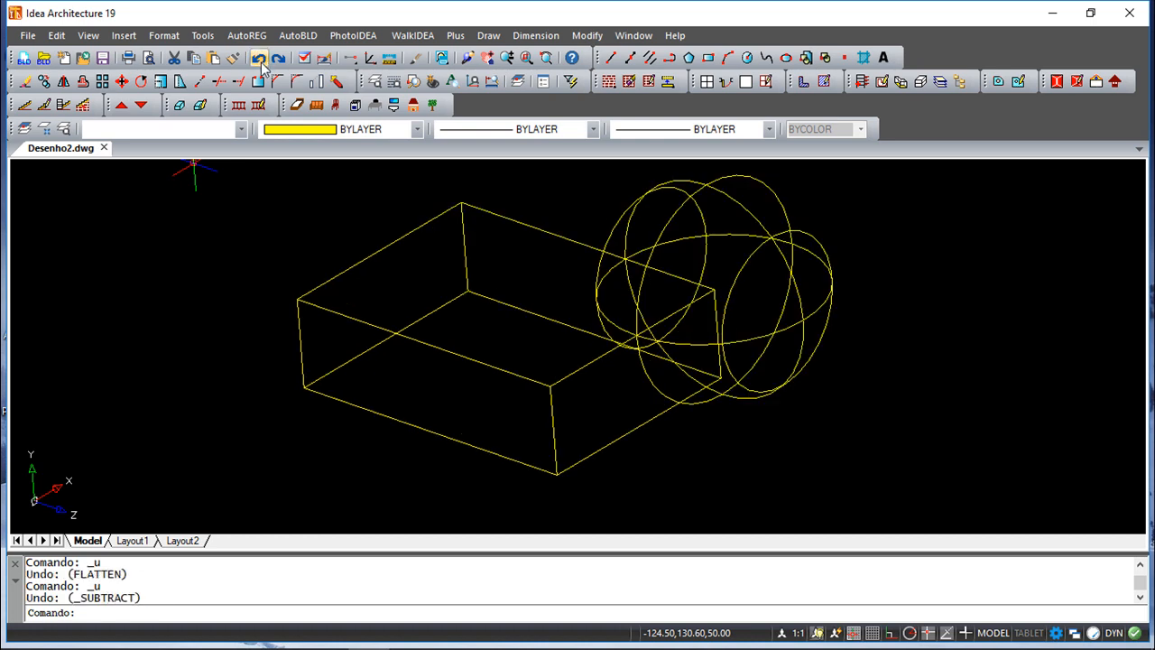
pyautogui.click(524, 224)
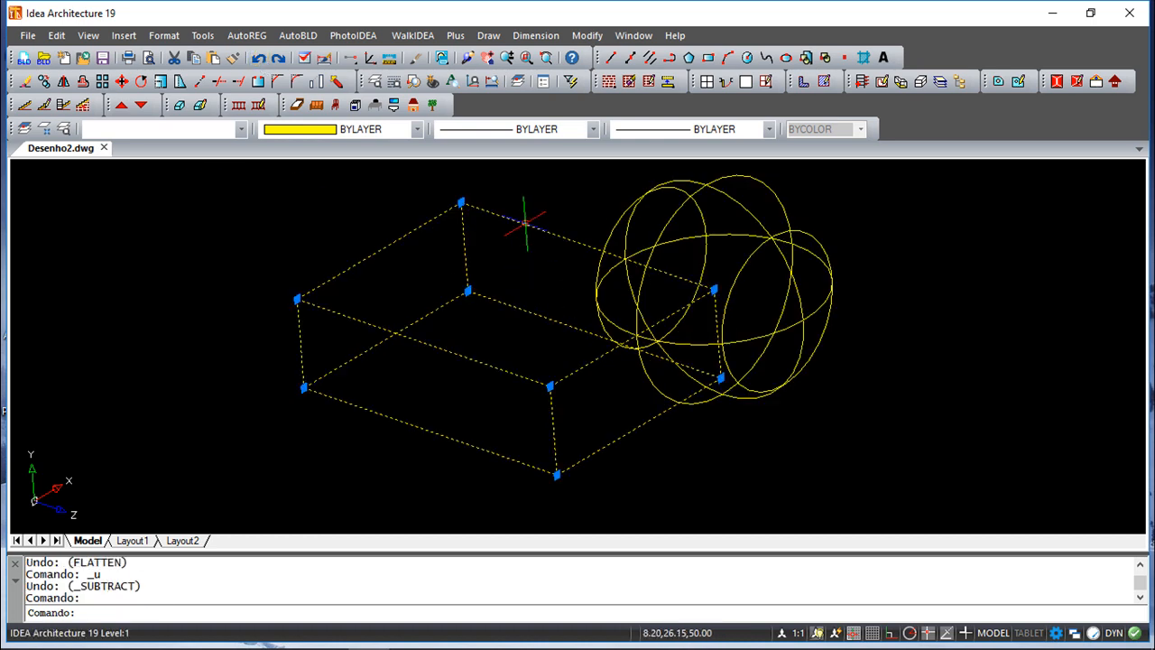
pyautogui.press('Escape')
pyautogui.press('Escape')
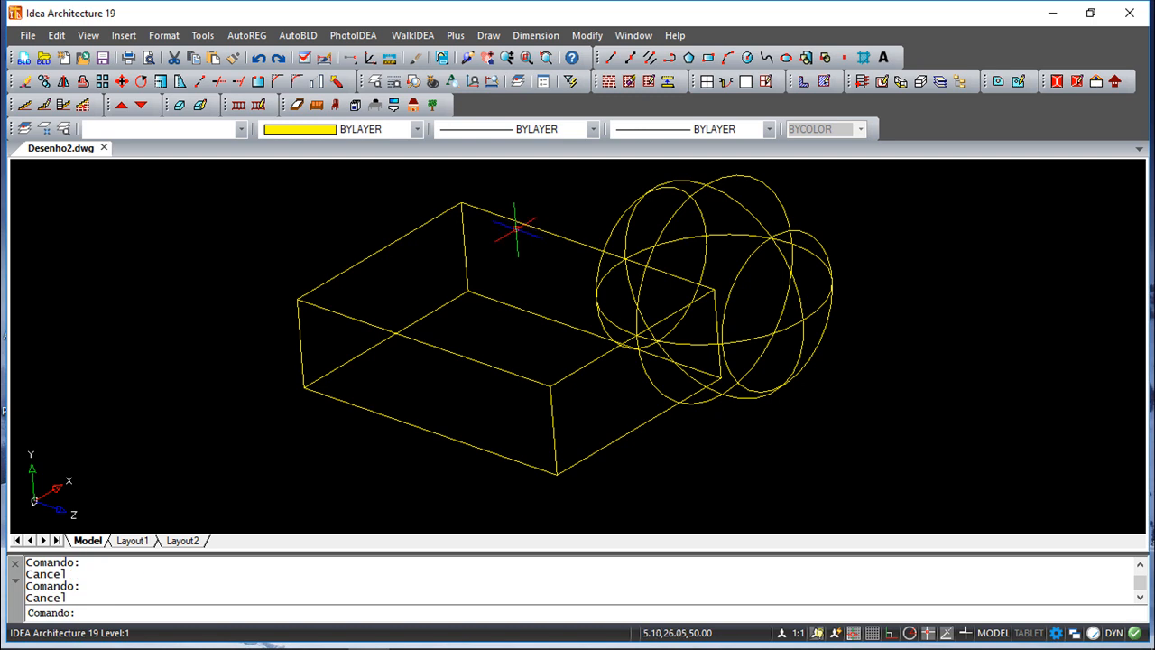
# Fillet the upper front edge of the solid box with a radius of 10.
pyautogui.click(586, 36)
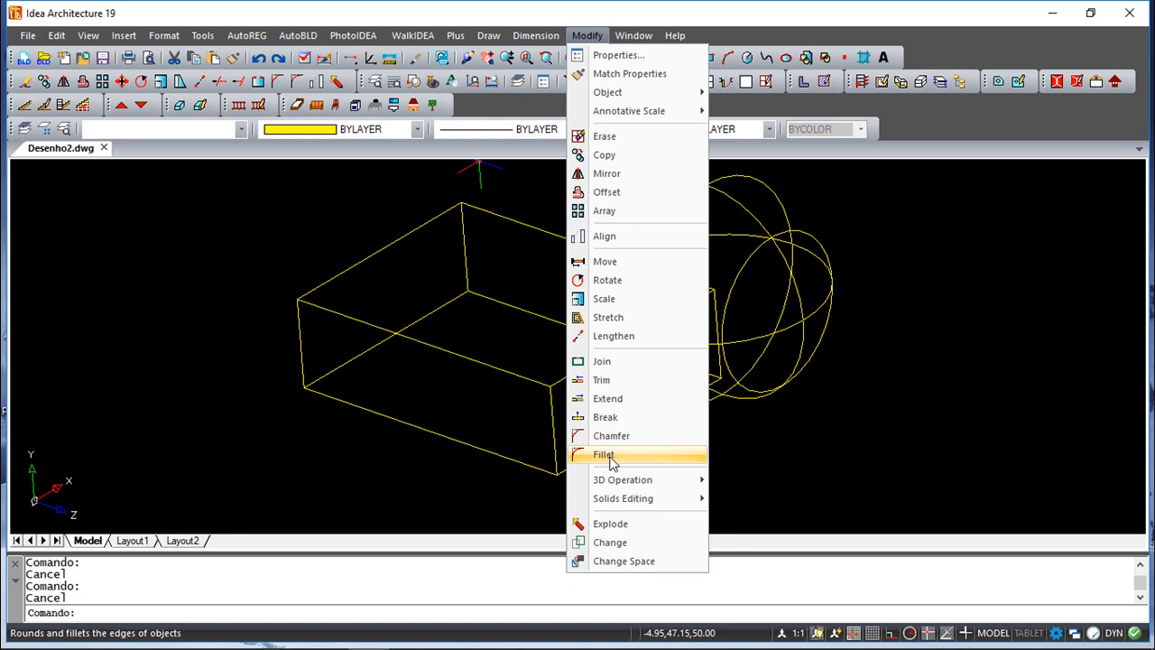
pyautogui.click(604, 455)
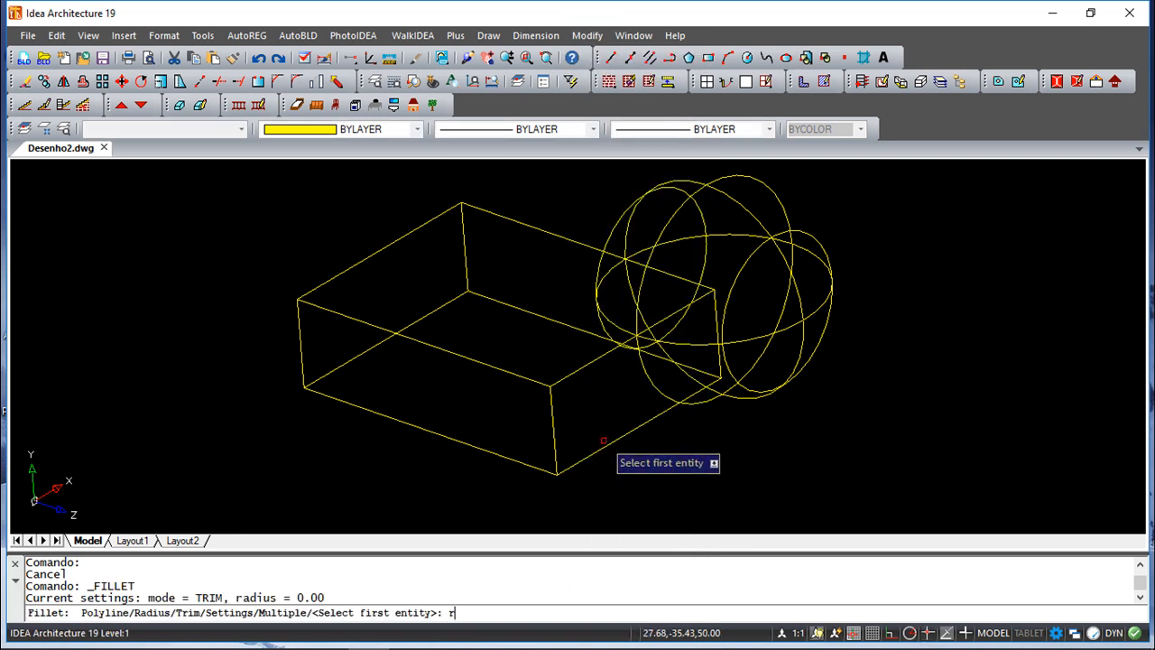
pyautogui.write('r')
pyautogui.press('Return')
pyautogui.write('10')
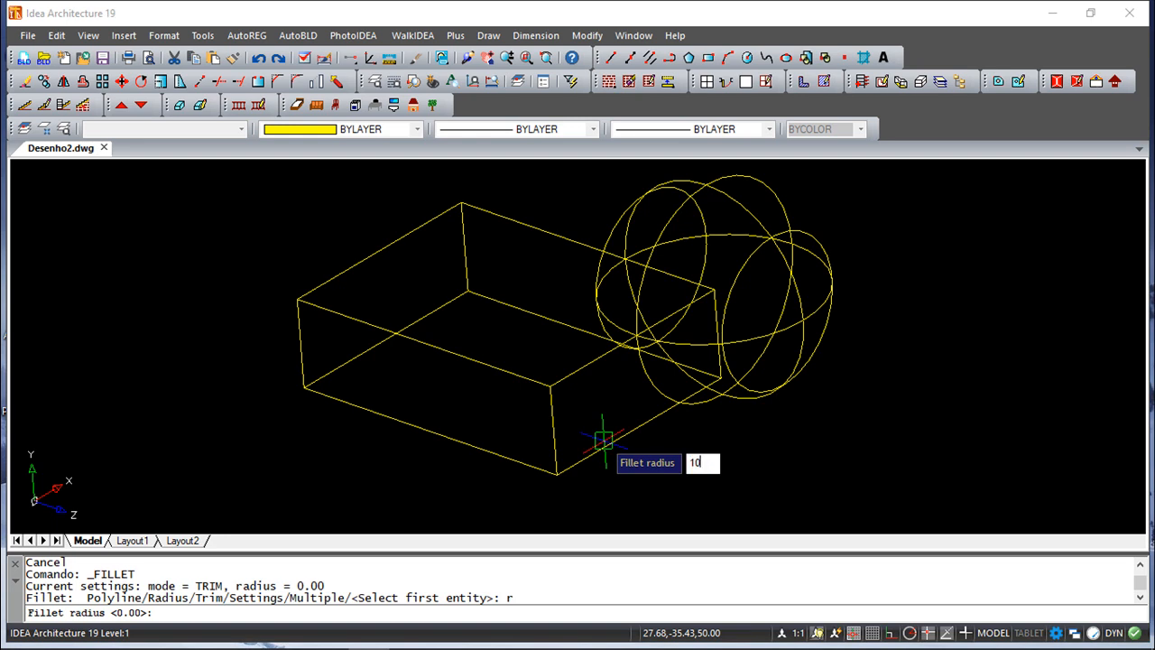
pyautogui.press('Return')
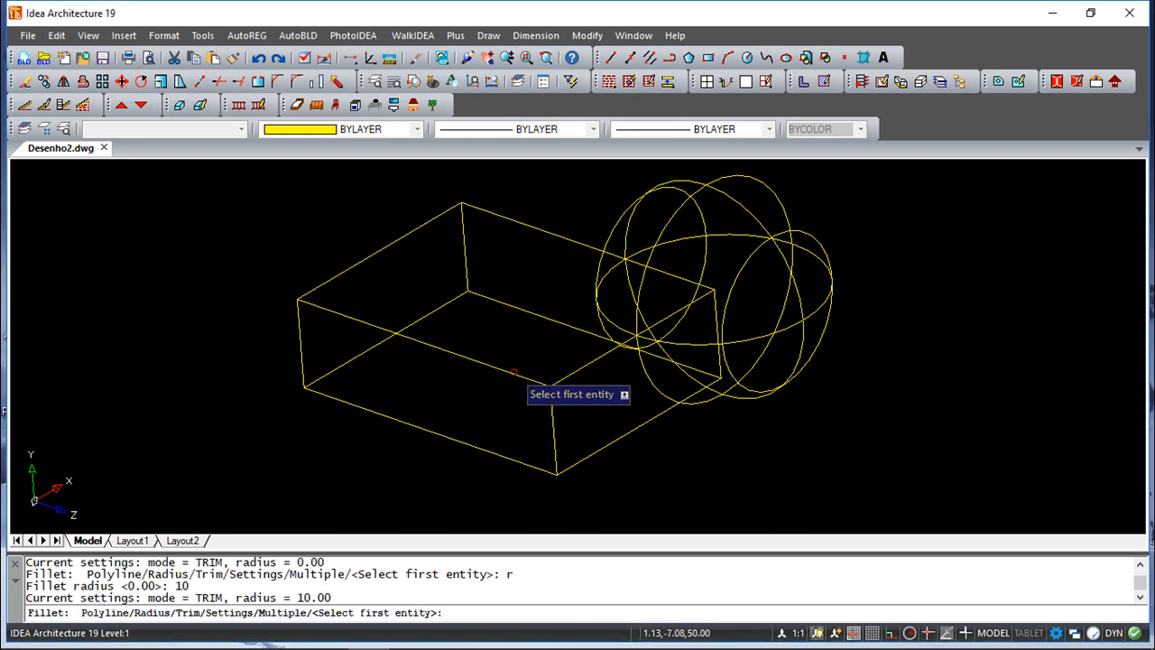
pyautogui.write('r')
pyautogui.press('Return')
pyautogui.press('Return')
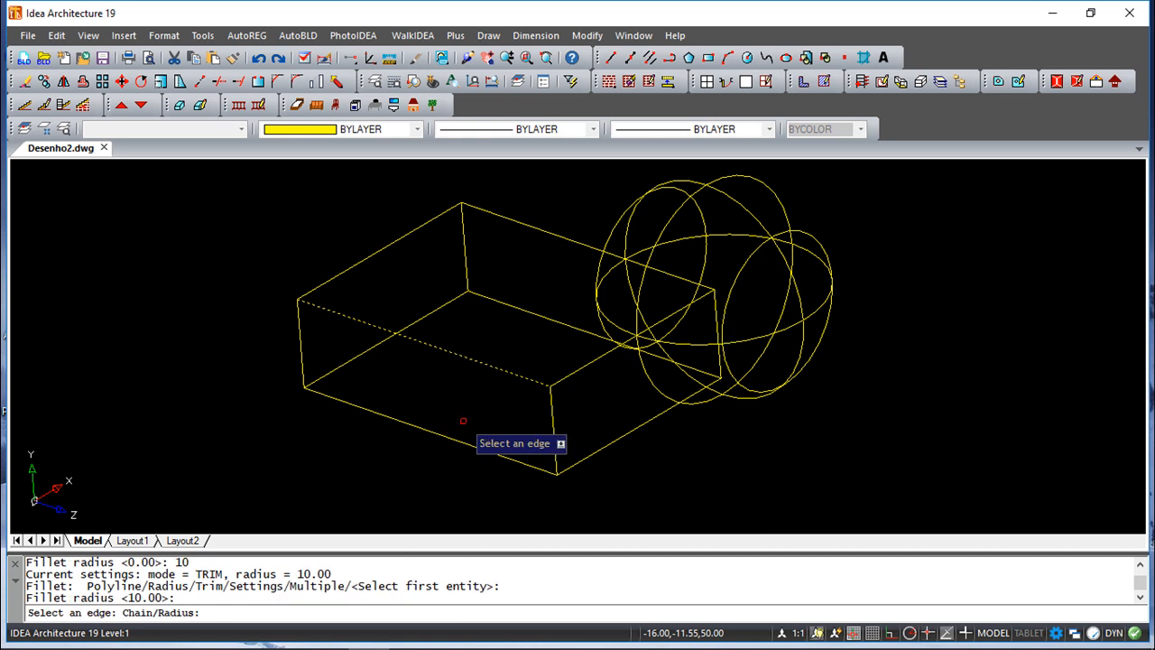
pyautogui.press('Return')
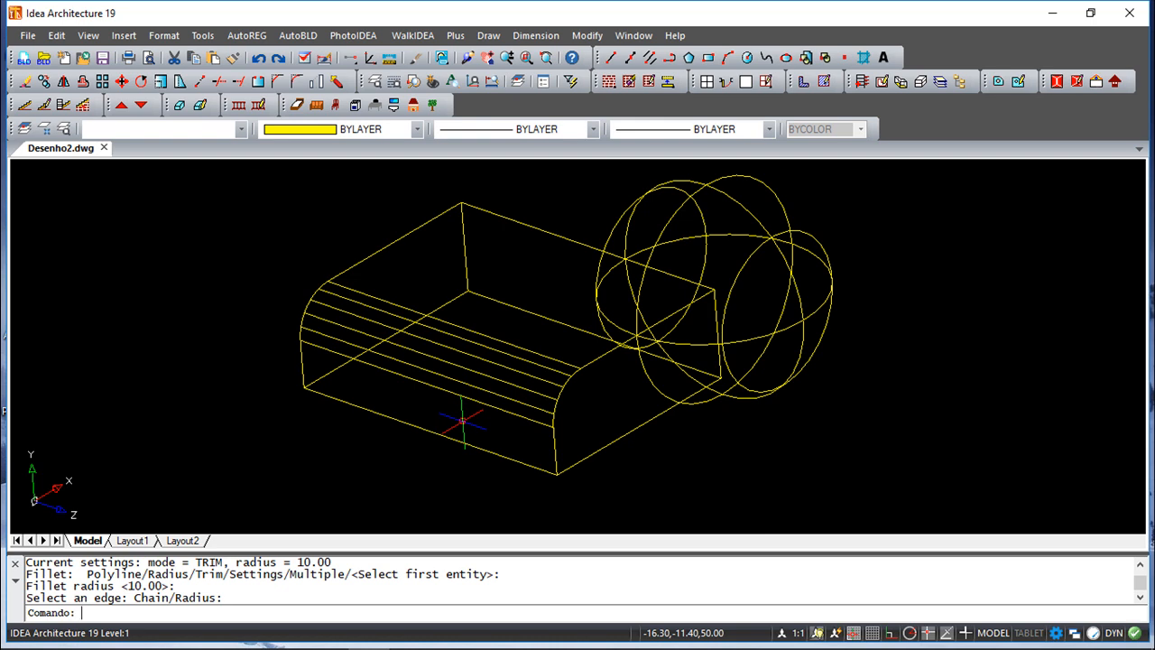
# Undo the fillet on the box's upper front edge.
pyautogui.click(258, 57)
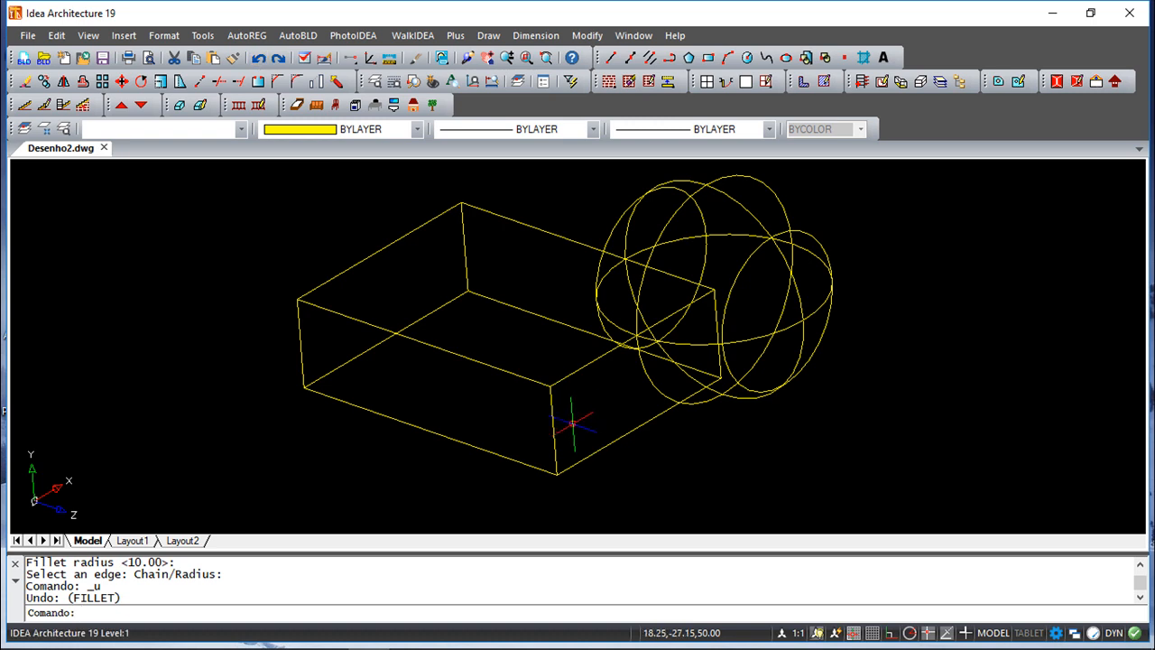
# Create a section of the box on a three-point plane through its upper back corner, lower front-left corner and lower back-right corner.
pyautogui.click(585, 36)
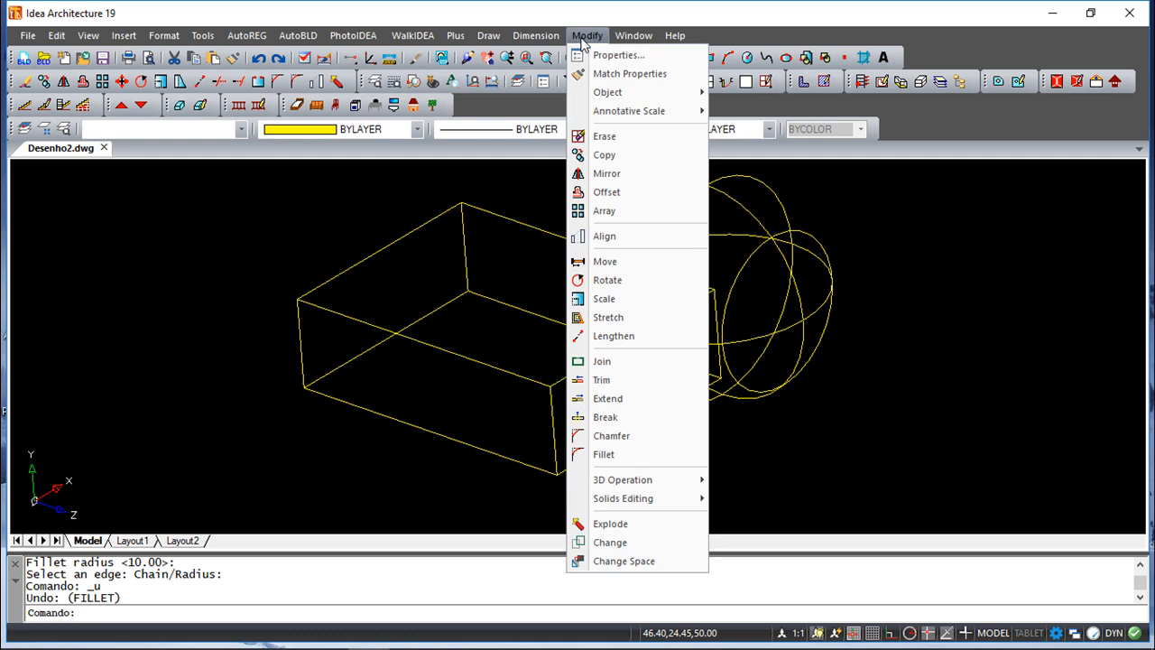
pyautogui.moveTo(488, 36)
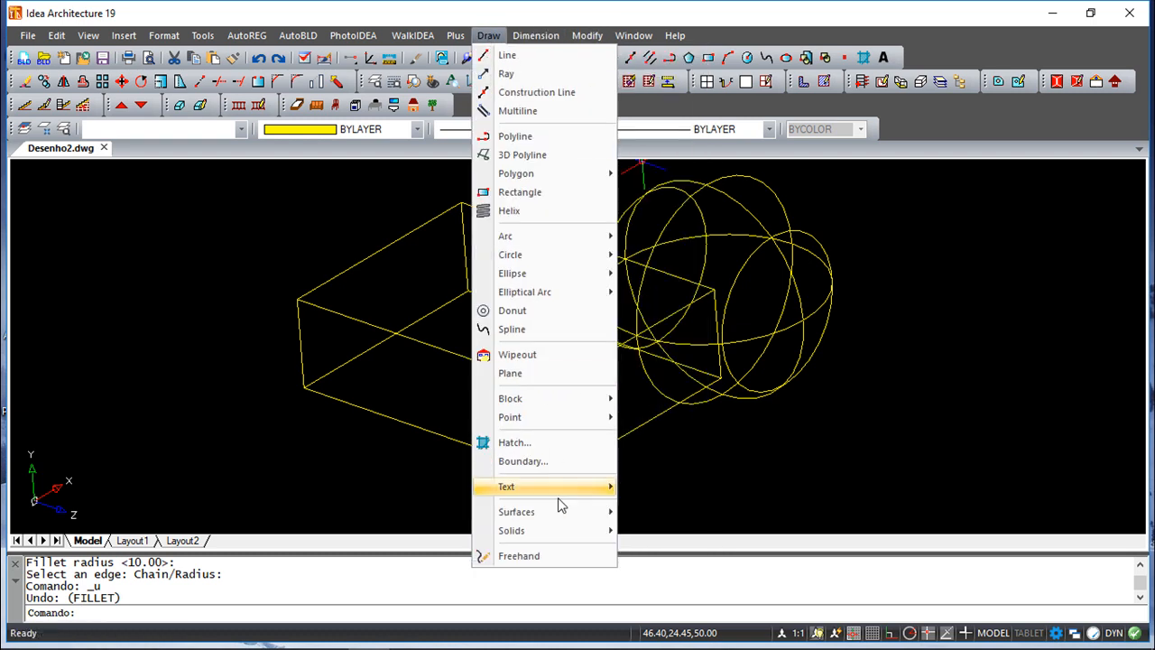
pyautogui.moveTo(556, 534)
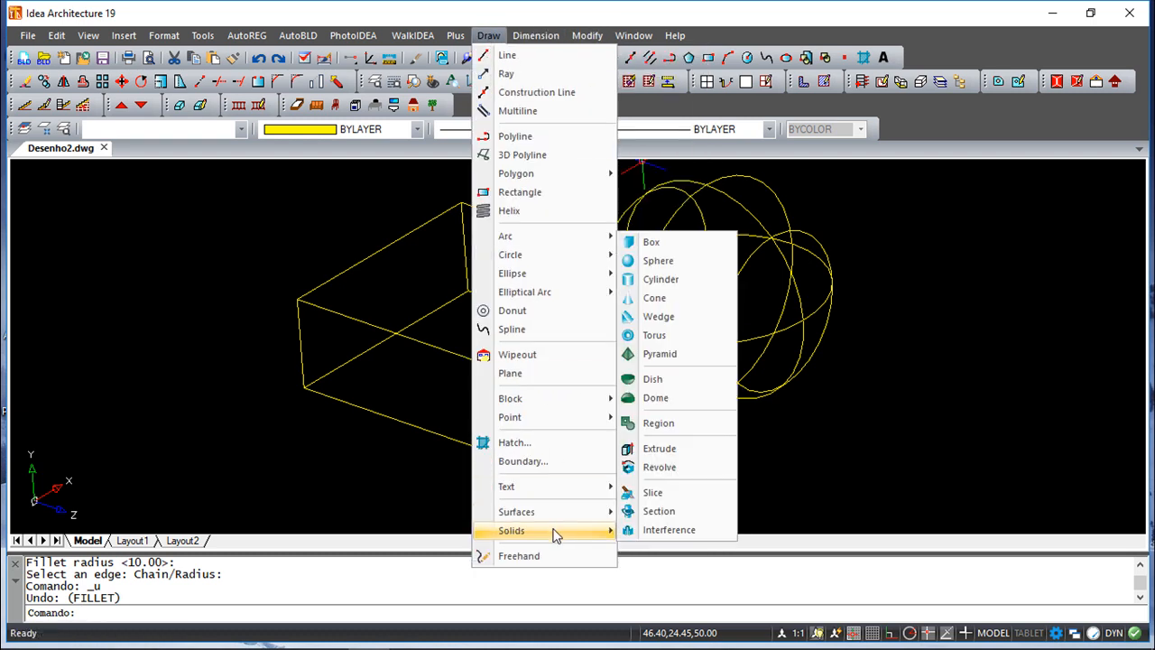
pyautogui.click(669, 509)
pyautogui.click(439, 351)
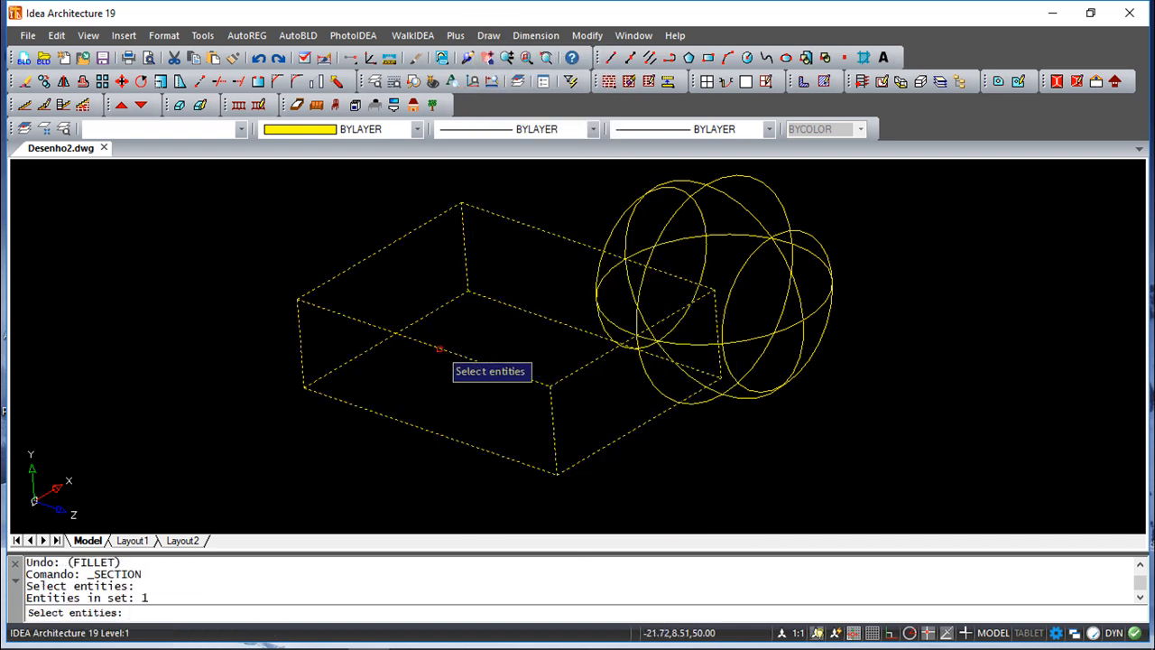
pyautogui.press('Return')
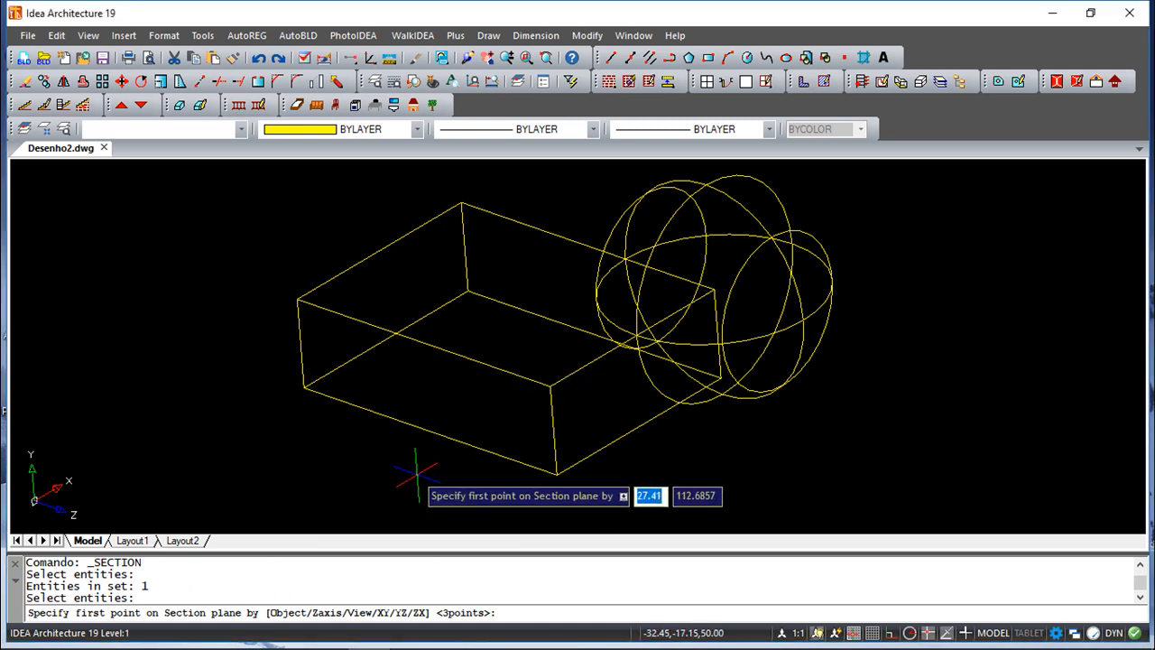
pyautogui.click(460, 201)
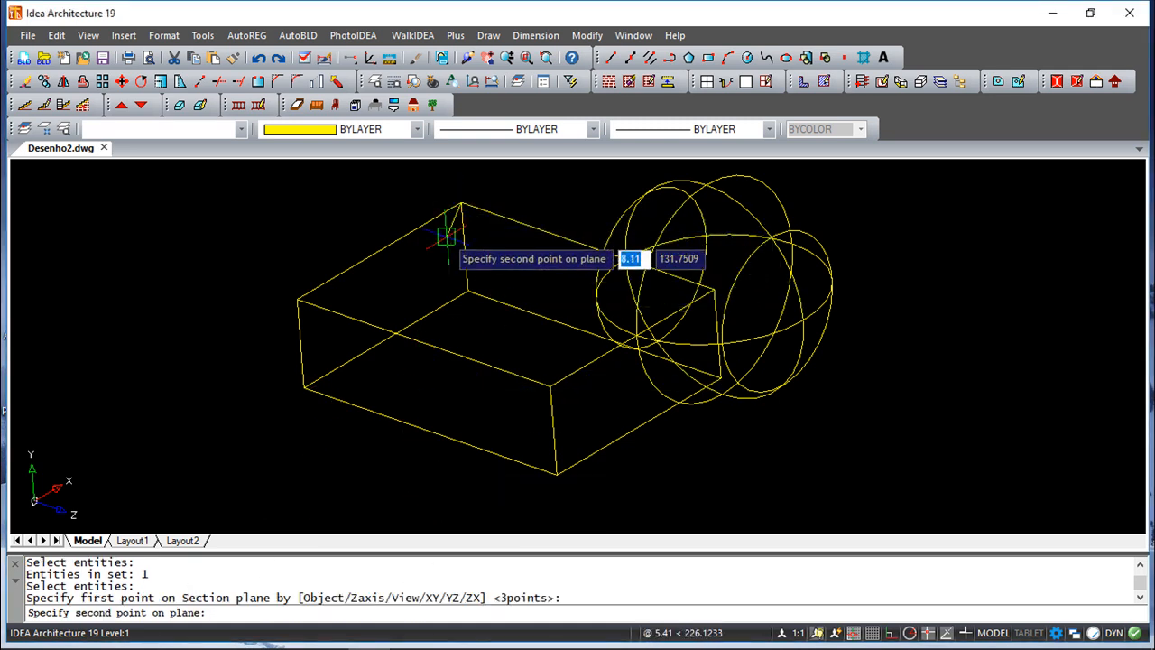
pyautogui.click(304, 386)
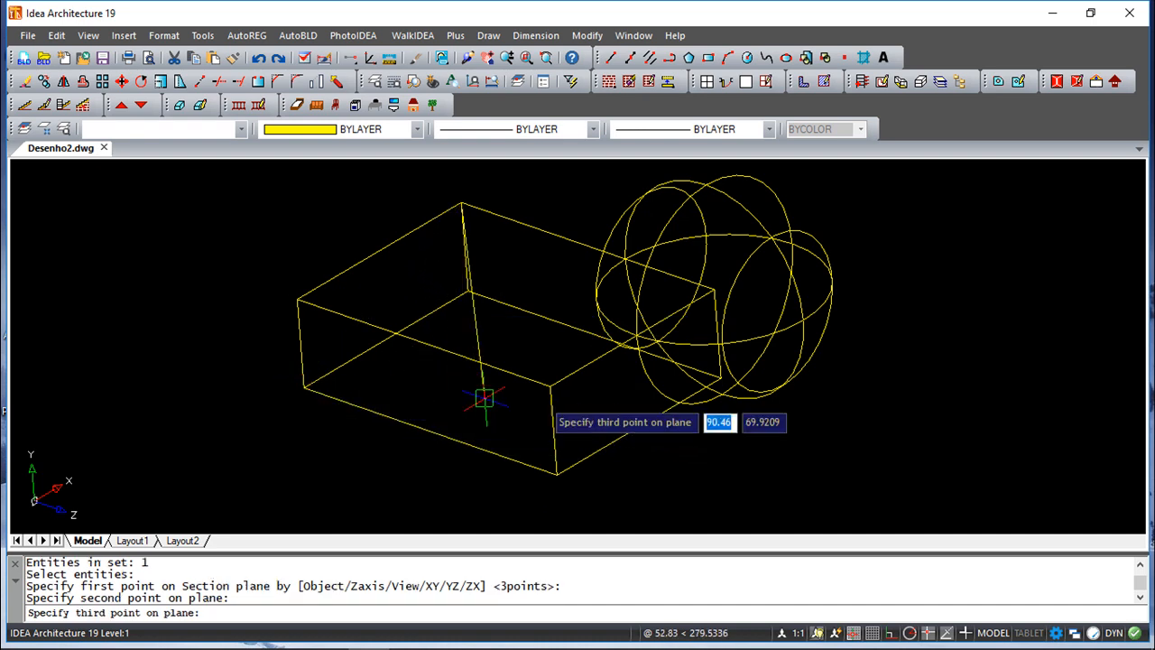
pyautogui.click(717, 377)
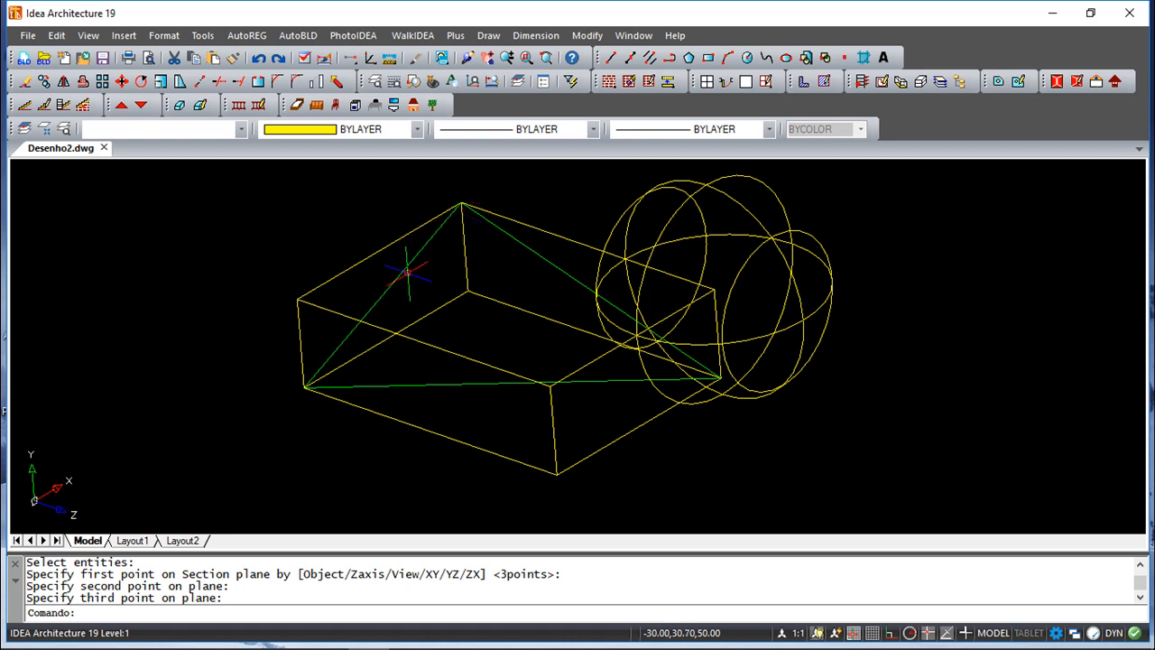
# Select the triangular section to check its entity, then undo the section.
pyautogui.click(408, 270)
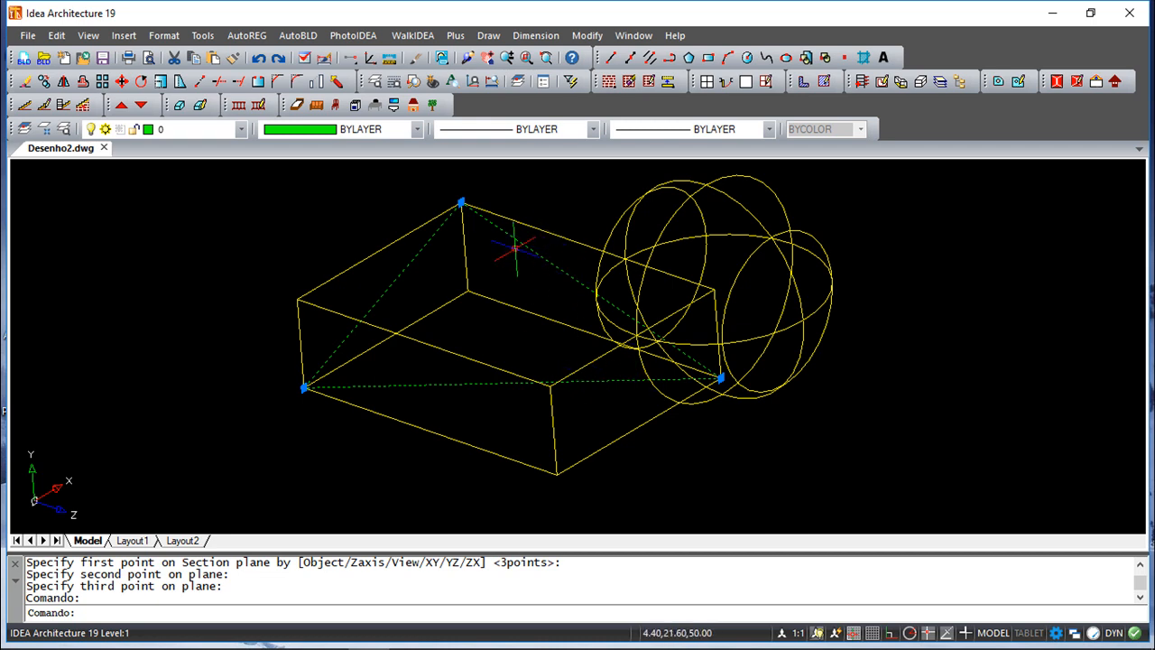
pyautogui.click(259, 57)
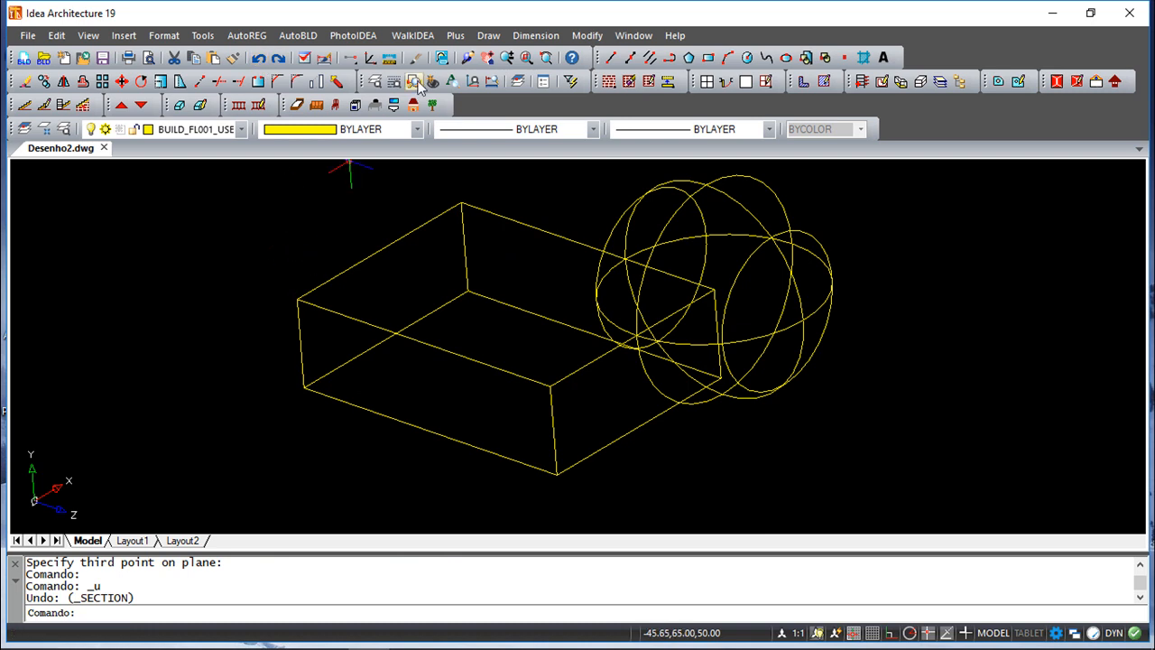
# Try to slice the sphere with the planar Object option, picking an upper box edge as the slicing object.
pyautogui.click(495, 37)
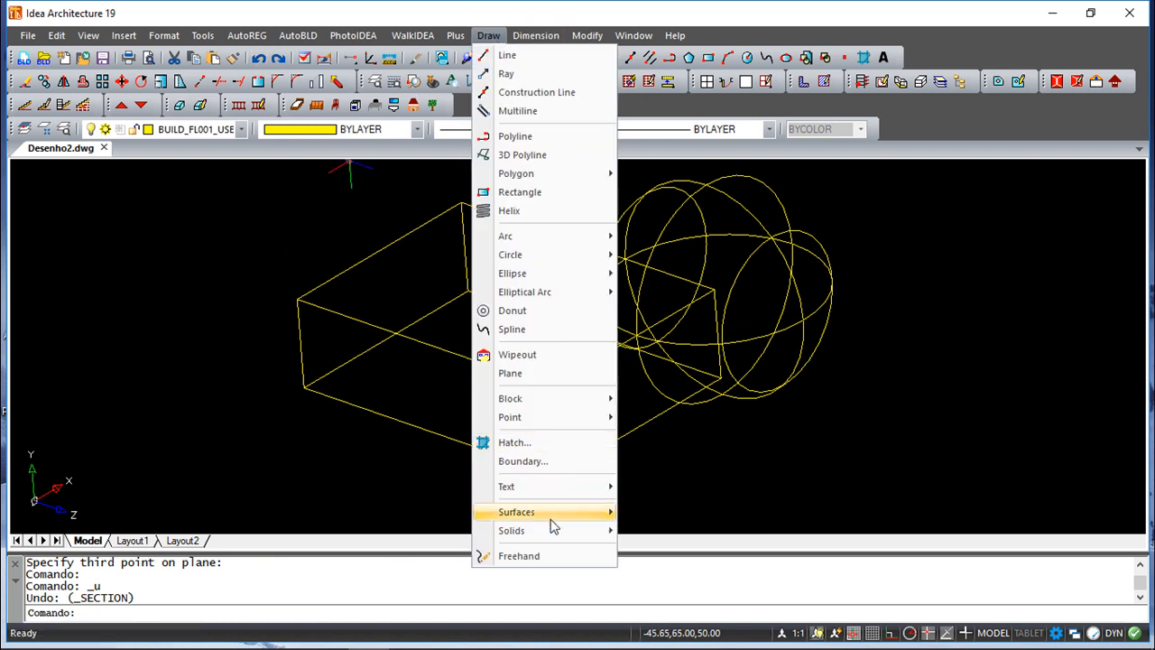
pyautogui.click(681, 495)
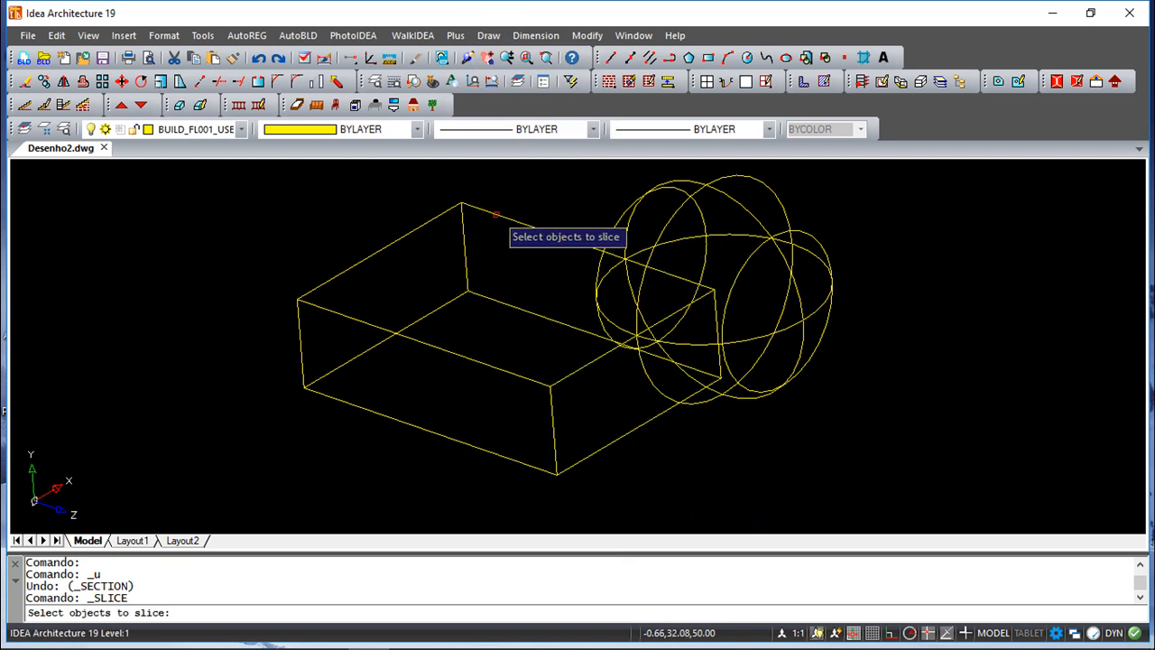
pyautogui.click(789, 220)
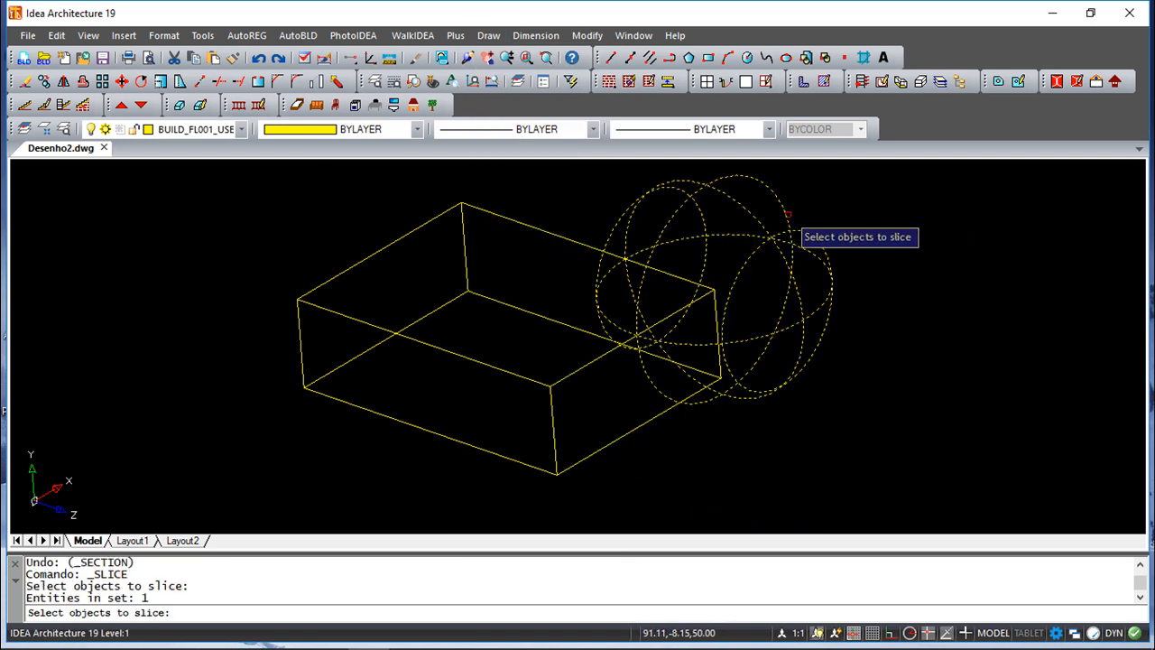
pyautogui.press('Return')
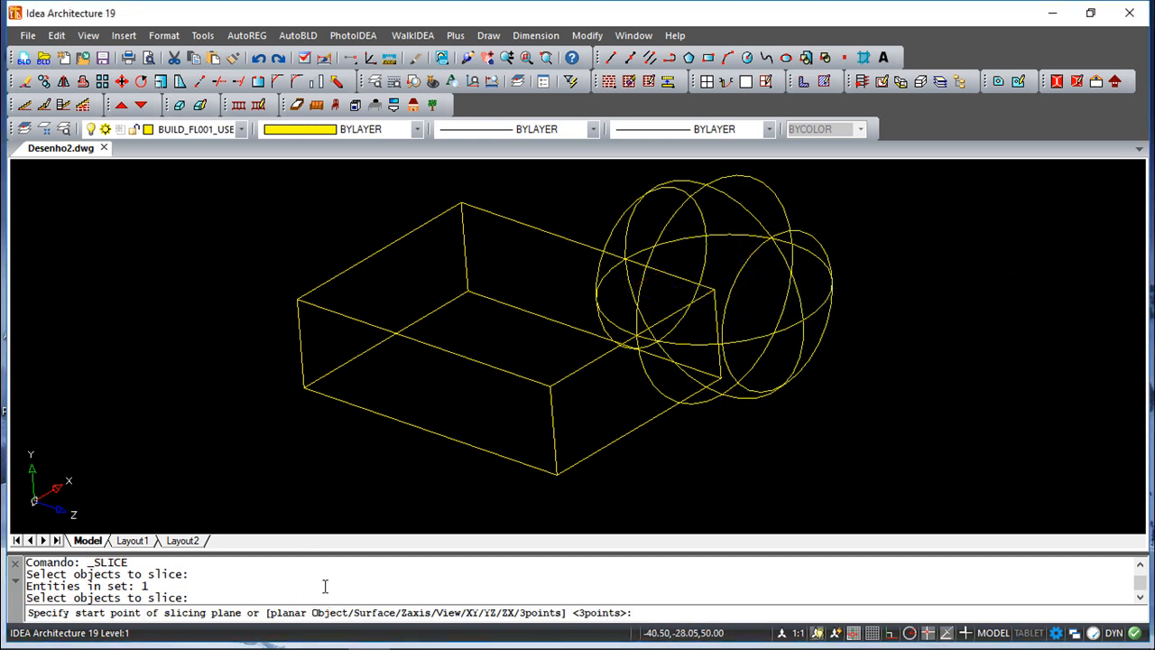
pyautogui.write('o')
pyautogui.press('Return')
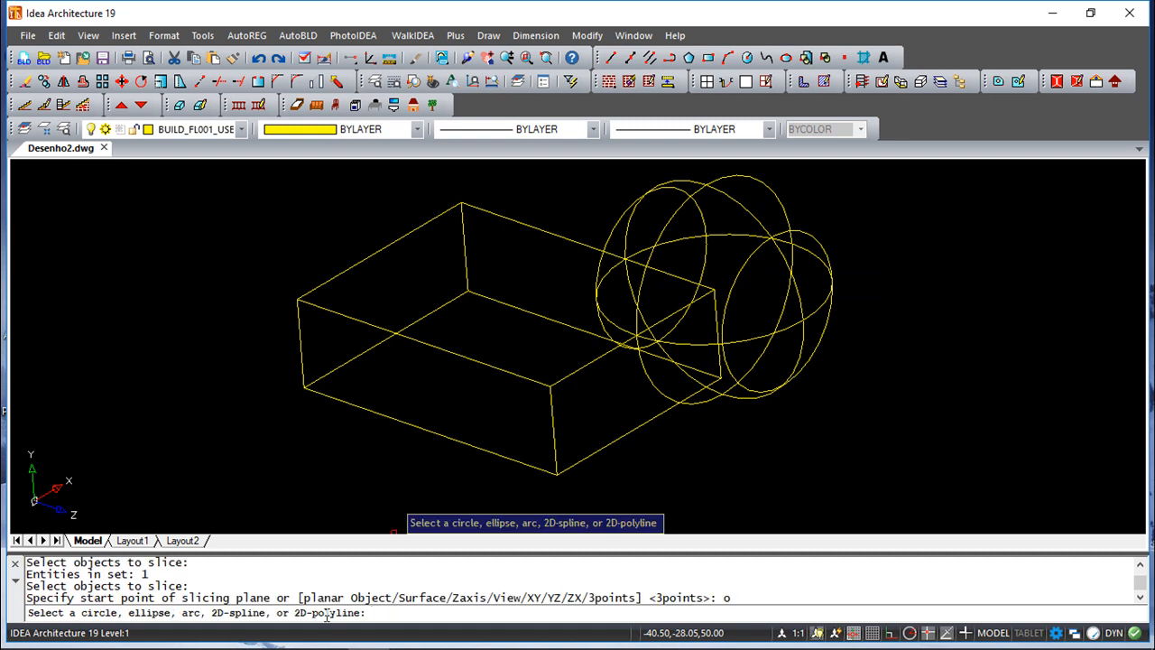
pyautogui.click(533, 228)
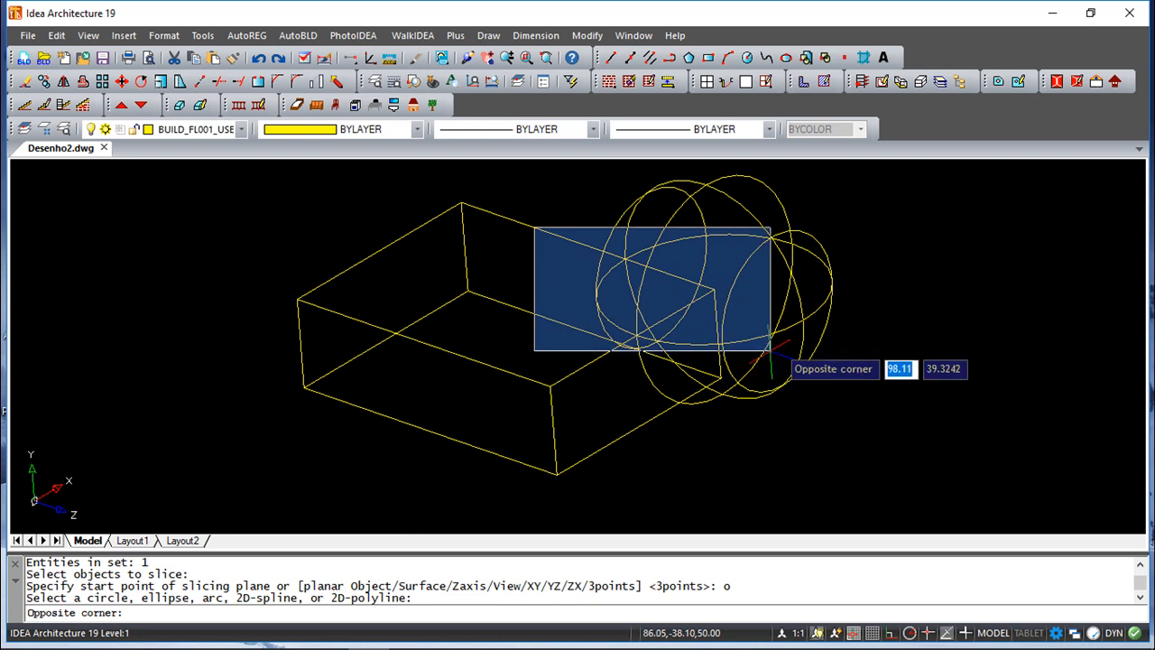
pyautogui.click(569, 249)
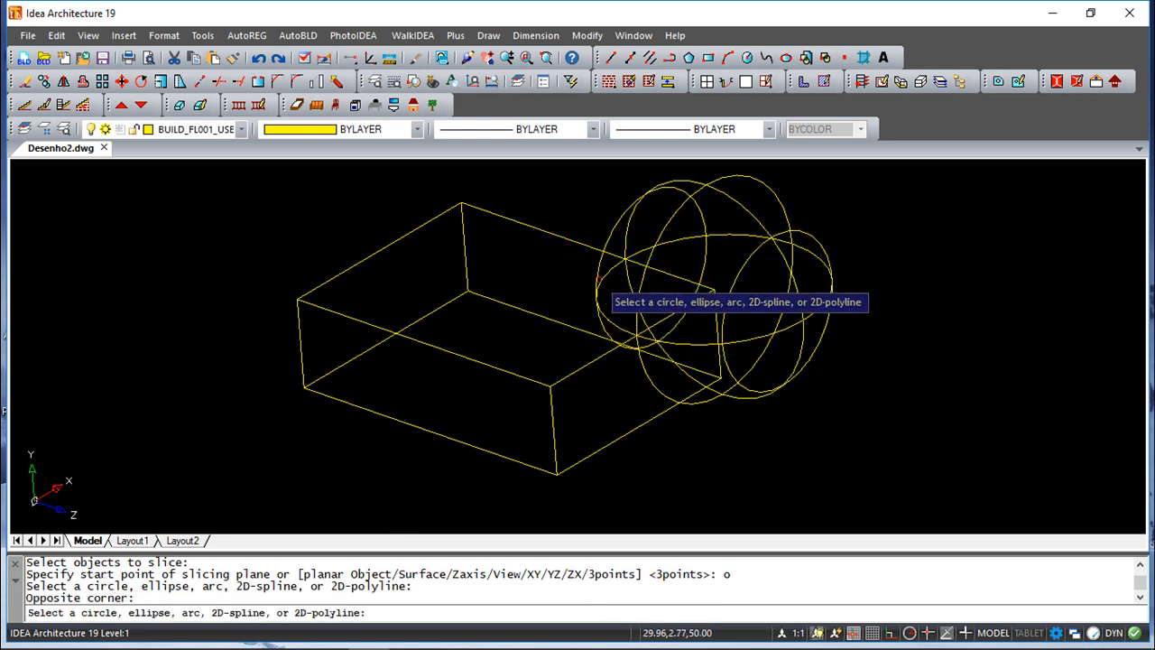
pyautogui.press('Escape')
# Try to slice the sphere with a three-point plane through three upper corners of the box, picking the side below to keep.
pyautogui.press('Return')
pyautogui.click(690, 183)
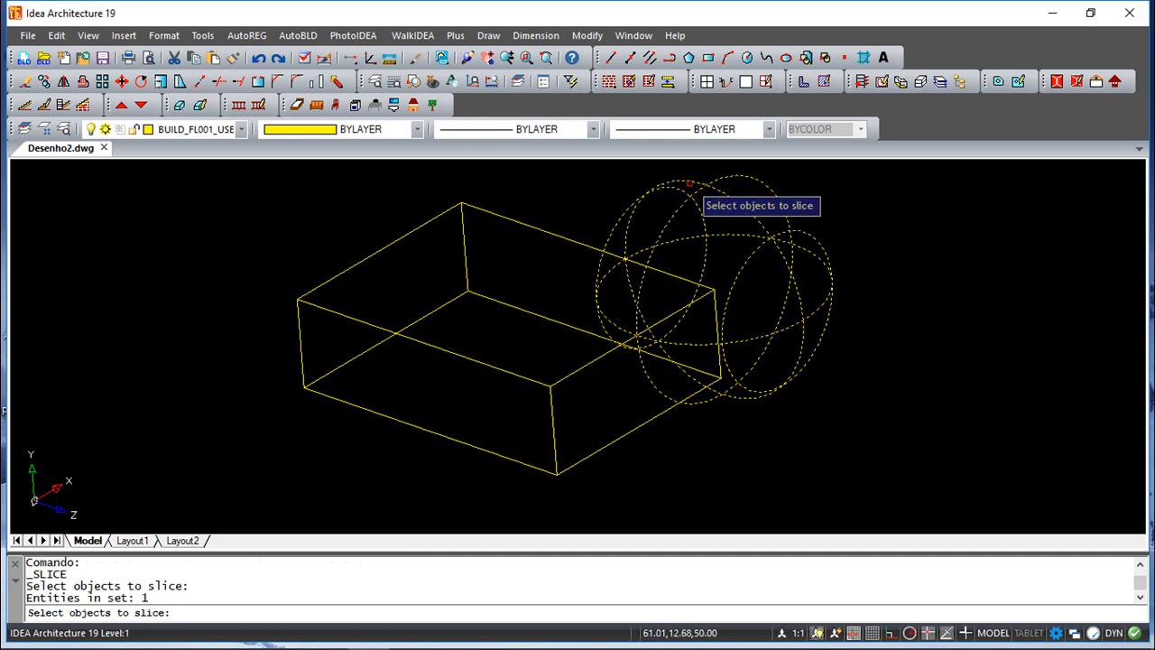
pyautogui.press('Return')
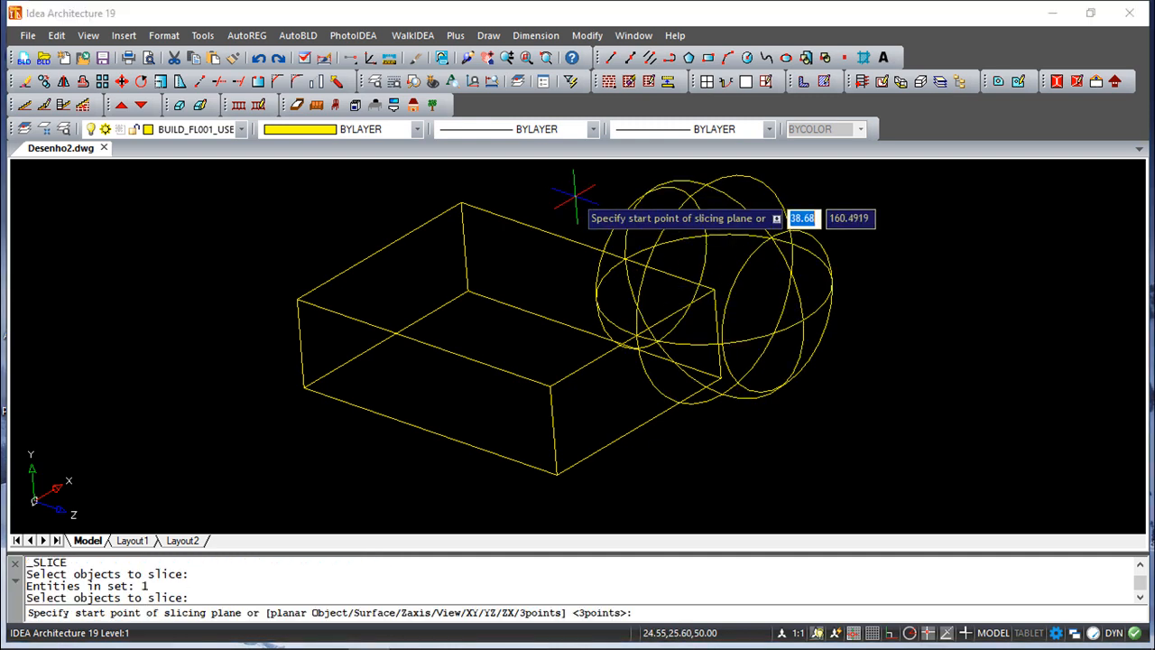
pyautogui.click(298, 299)
pyautogui.click(460, 202)
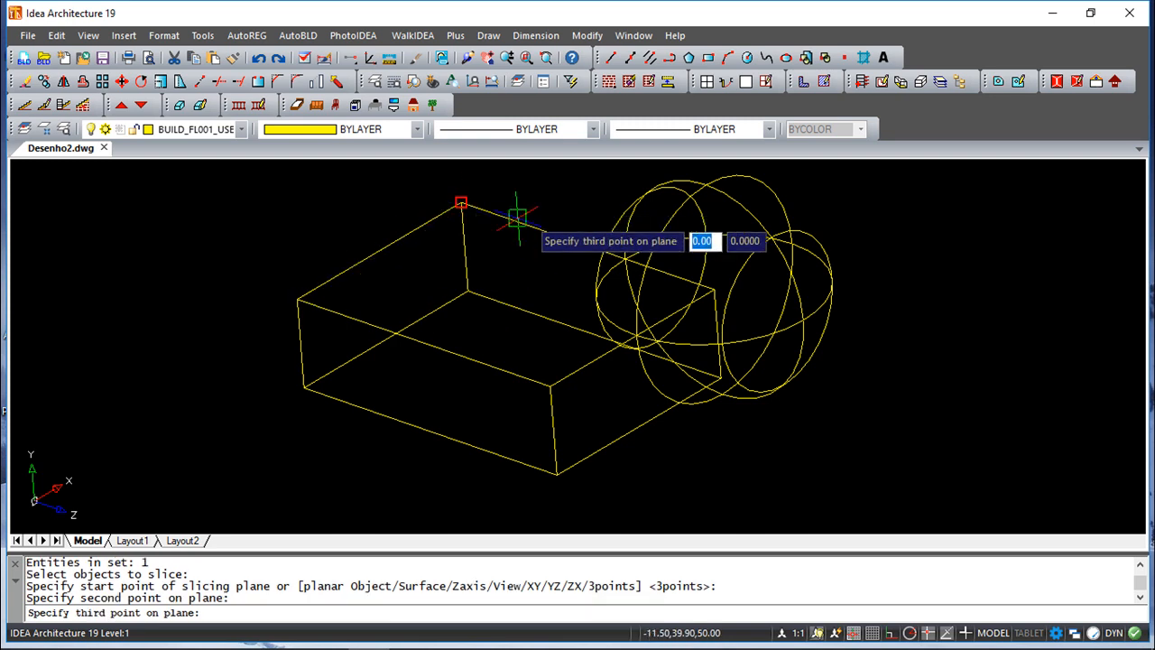
pyautogui.click(713, 289)
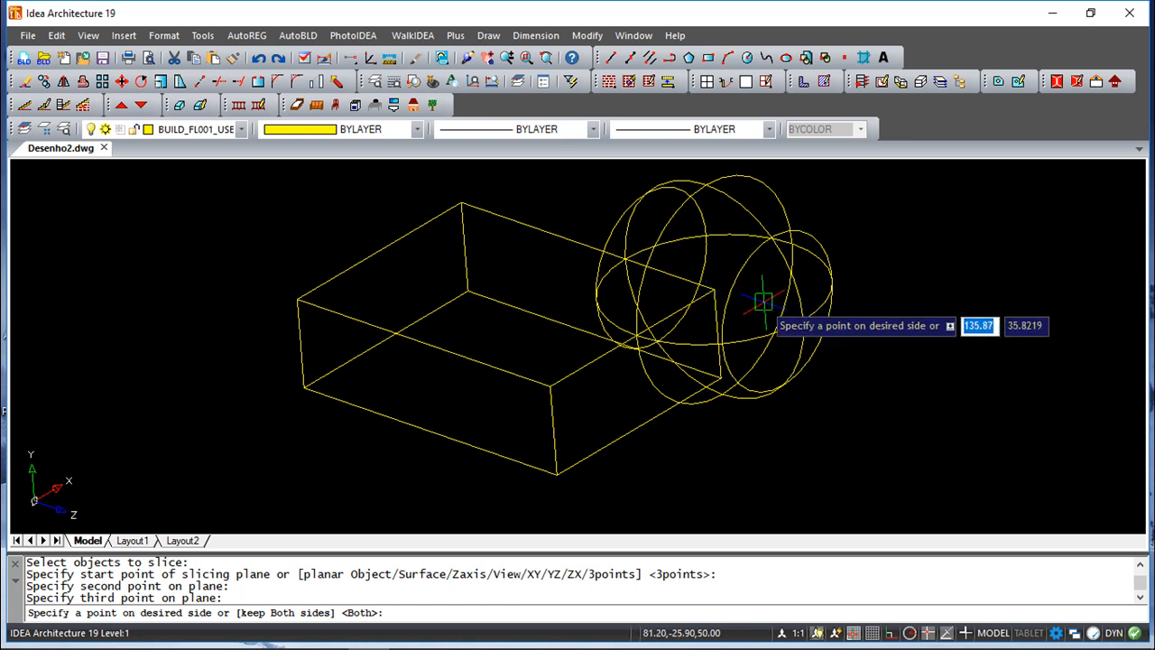
pyautogui.click(748, 402)
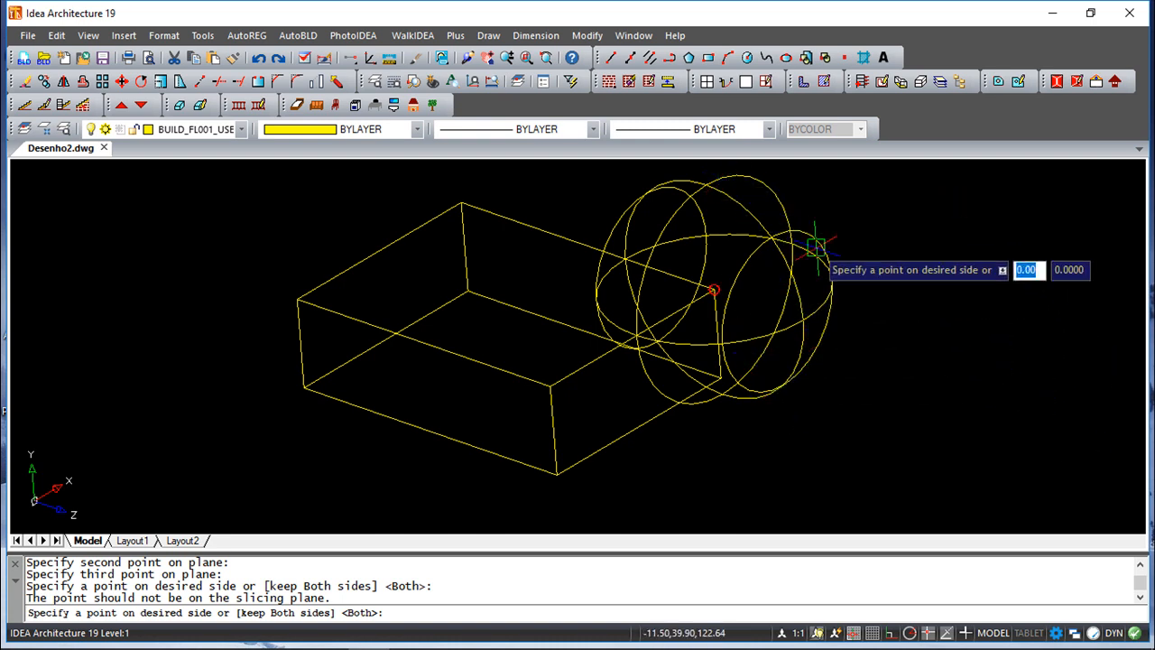
pyautogui.click(768, 393)
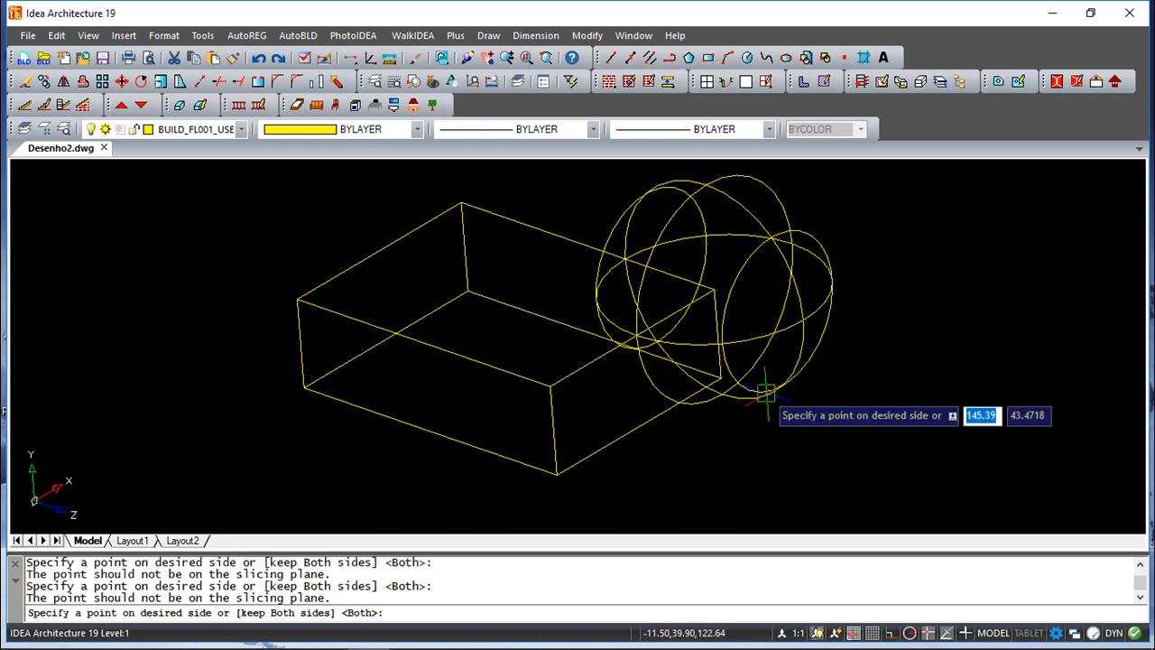
pyautogui.press('Escape')
pyautogui.press('Escape')
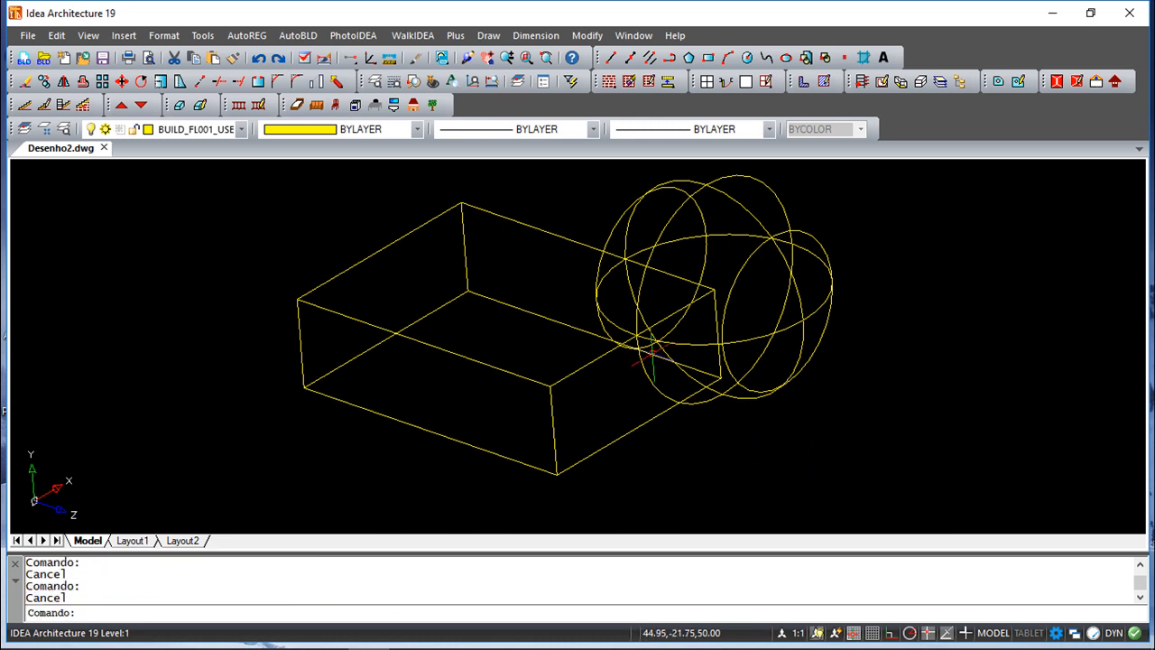
# Slice the box through its upper back, lower front-left and lower back-right corners, keeping the side with the lower back corner.
pyautogui.click(488, 36)
pyautogui.moveTo(547, 529)
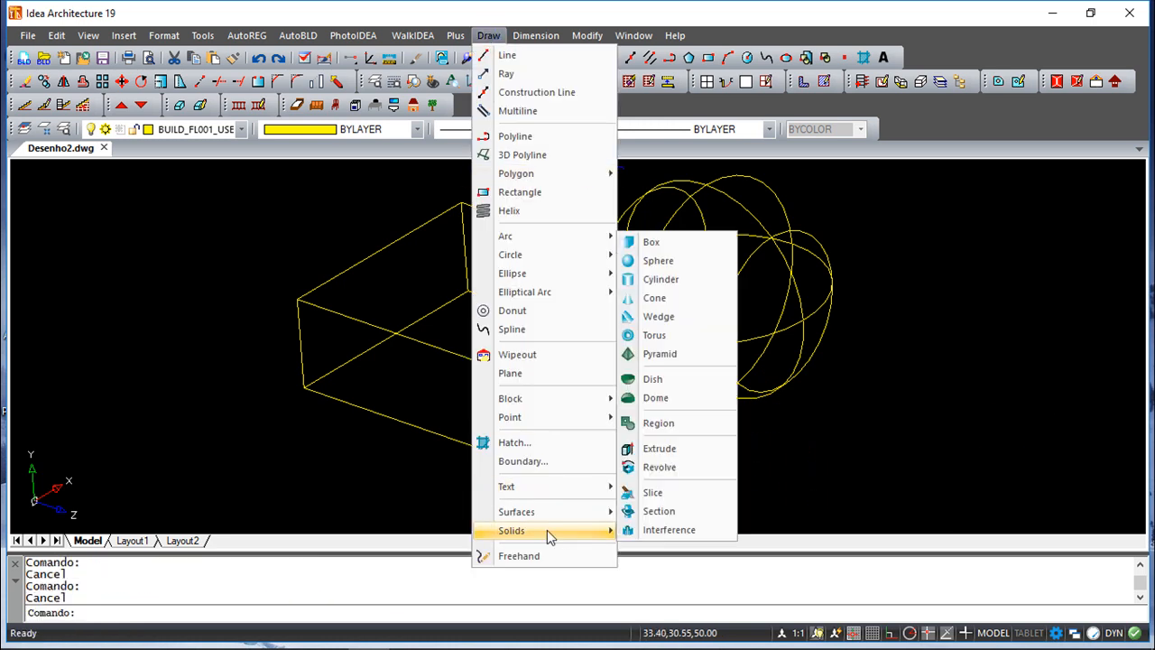
pyautogui.click(652, 493)
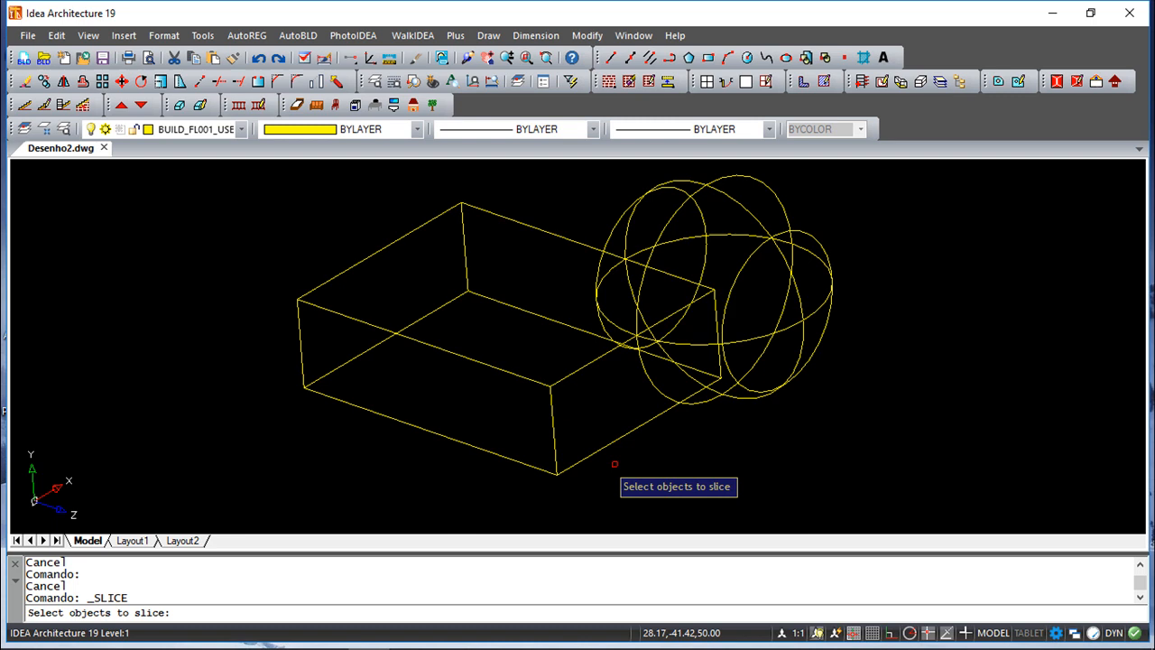
pyautogui.click(502, 214)
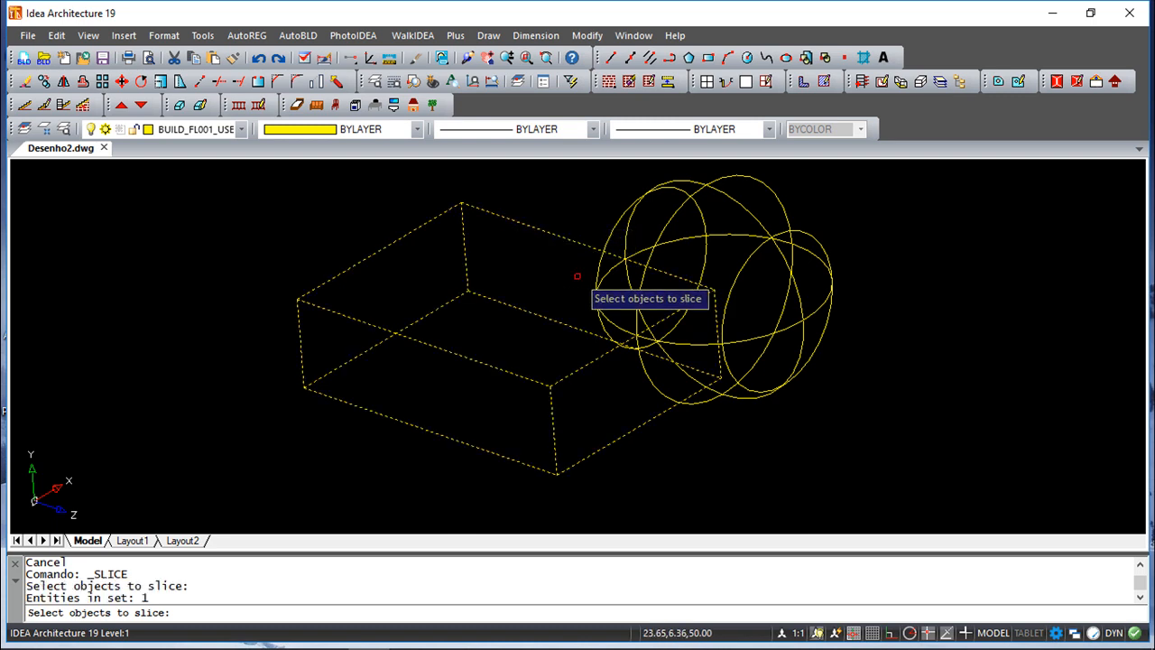
pyautogui.press('Return')
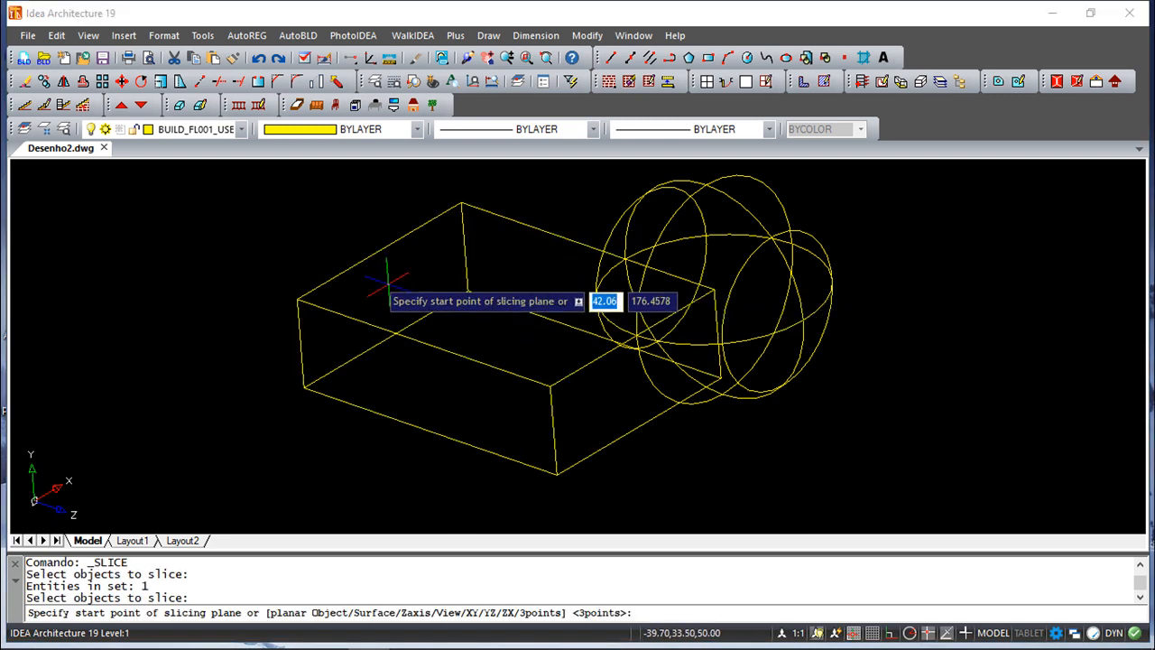
pyautogui.click(460, 203)
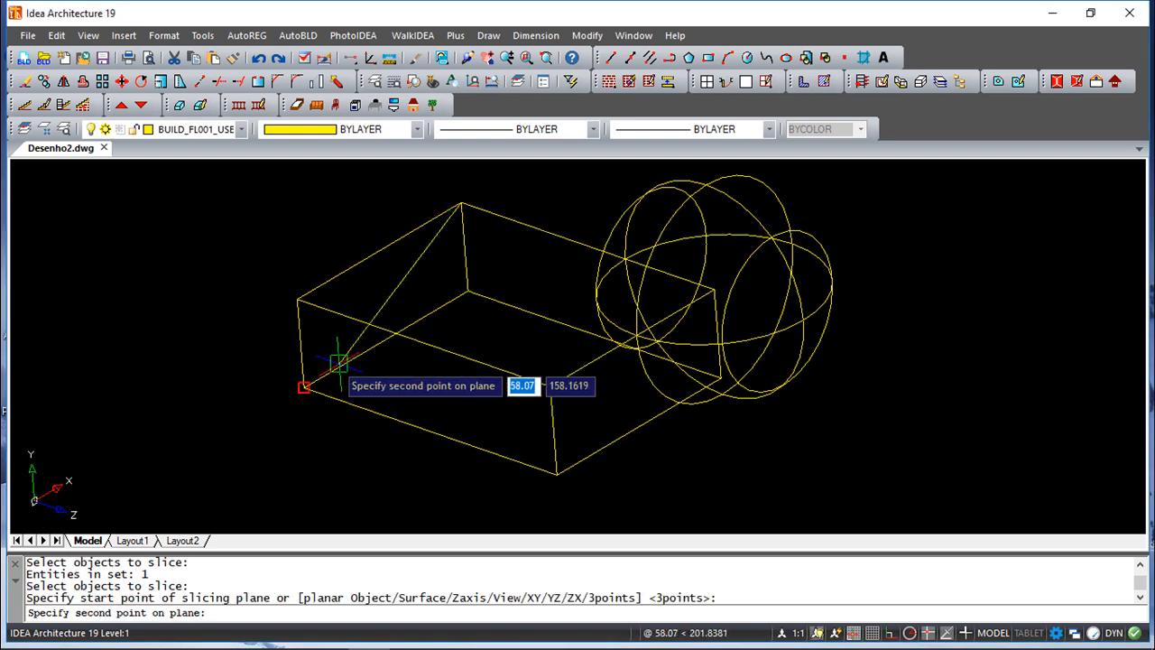
pyautogui.click(303, 386)
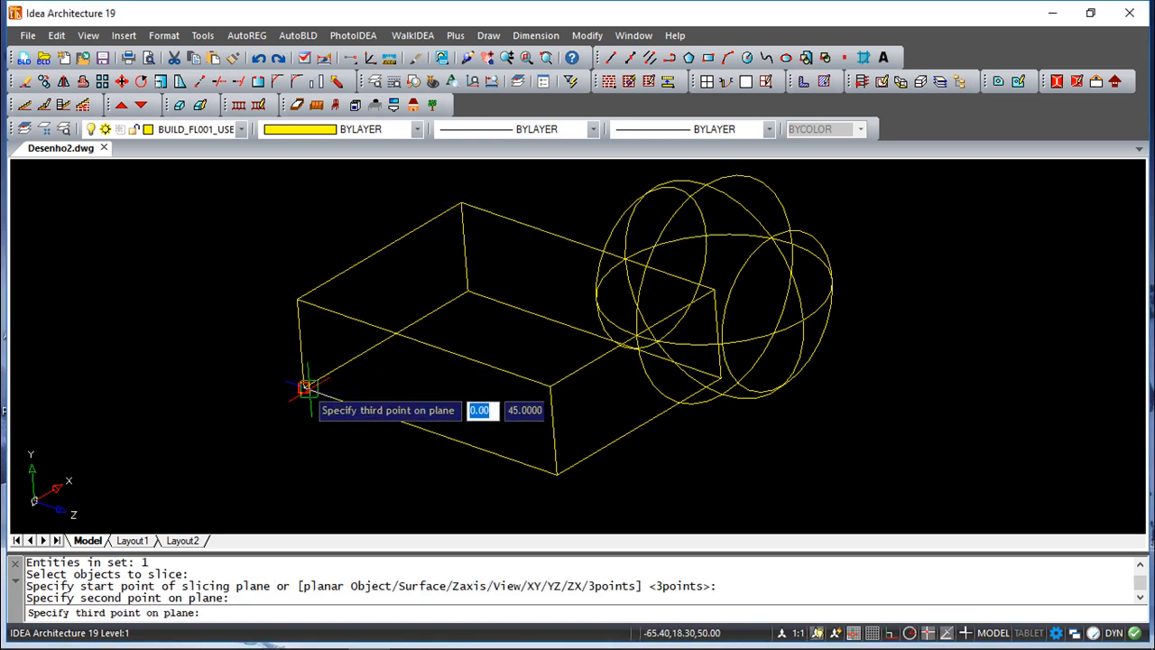
pyautogui.click(719, 377)
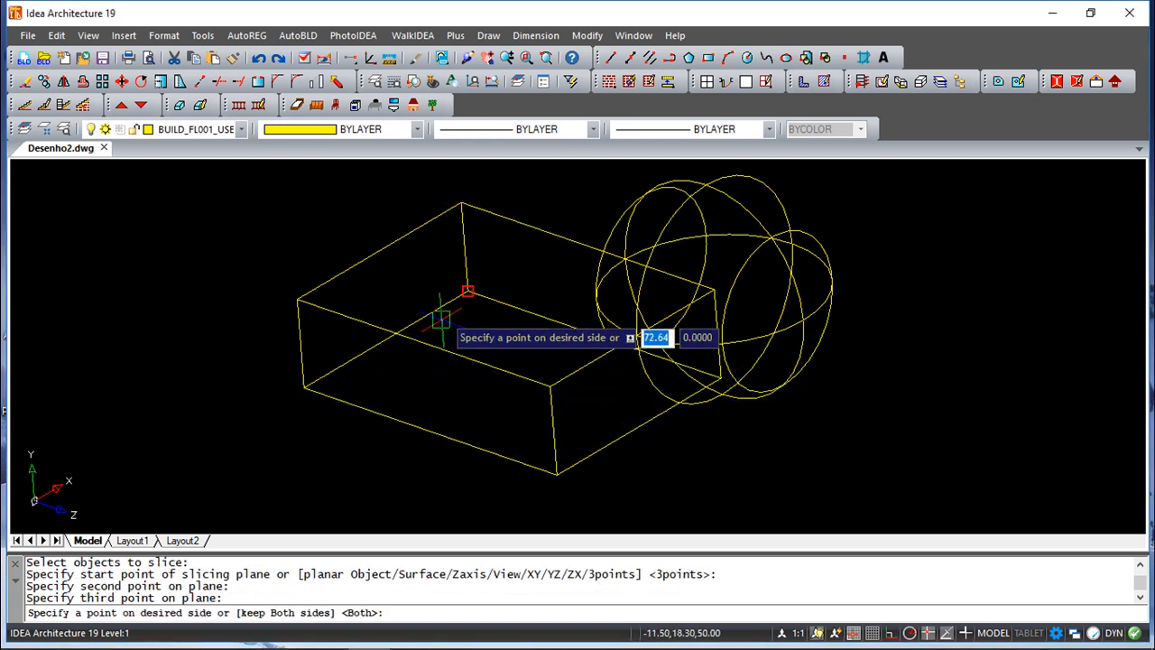
pyautogui.click(467, 289)
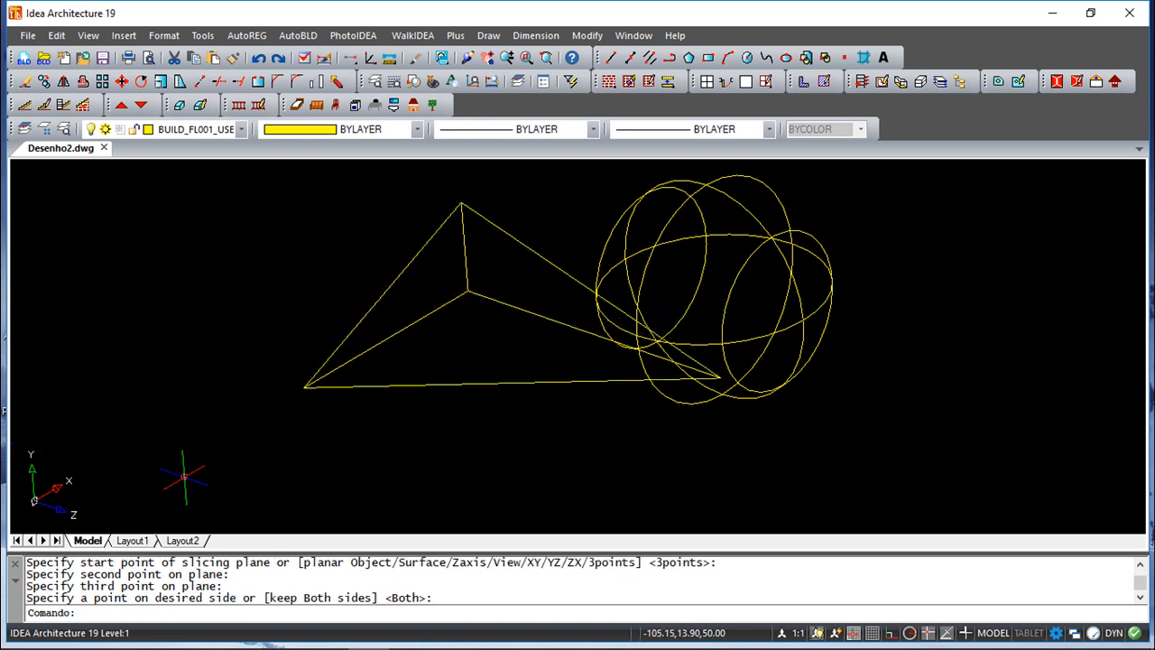
# Shade the model to view the sliced box and the sphere as solid faces.
pyautogui.click(88, 36)
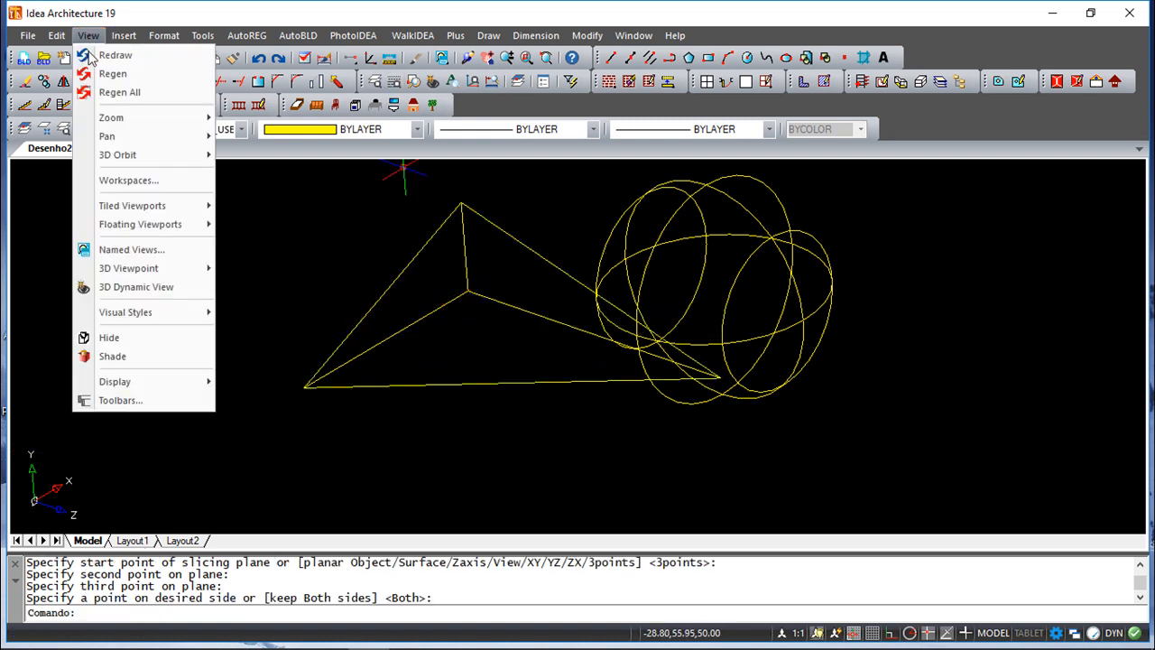
pyautogui.click(142, 355)
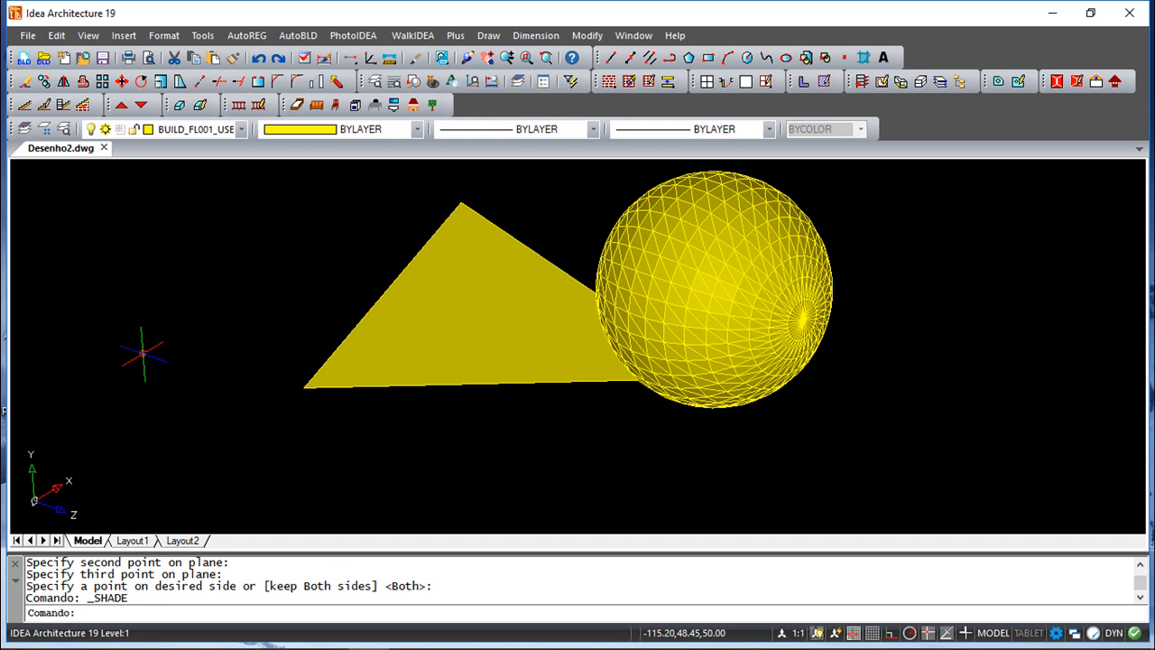
# Orbit around the shaded solids, switch to the 3D Wireframe visual style and examine the sliced box from another angle.
pyautogui.click(467, 57)
pyautogui.moveTo(411, 352)
pyautogui.mouseDown()
pyautogui.moveTo(611, 374)
pyautogui.moveTo(437, 386)
pyautogui.moveTo(518, 385)
pyautogui.moveTo(536, 364)
pyautogui.mouseUp()
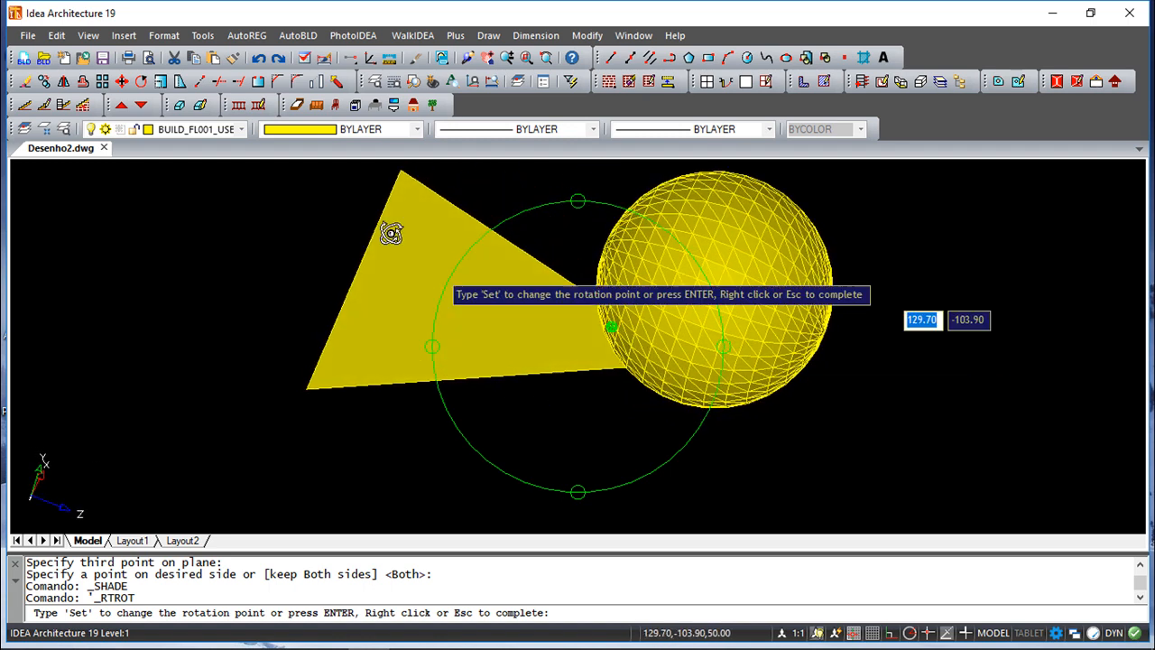
pyautogui.press('Escape')
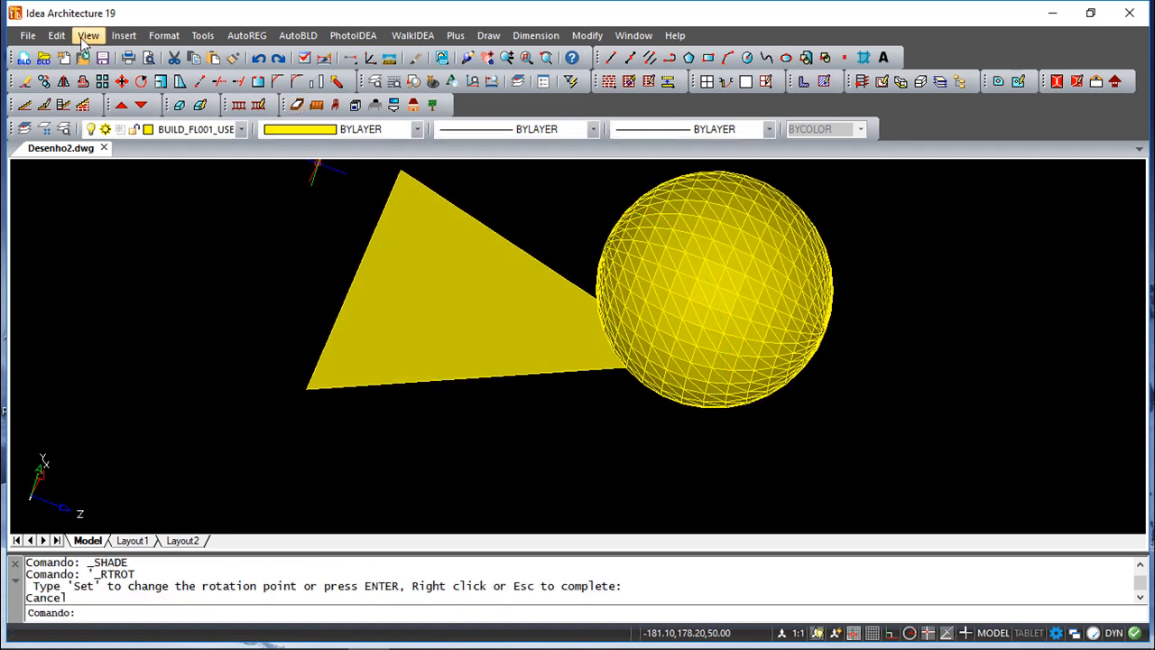
pyautogui.click(88, 35)
pyautogui.moveTo(173, 320)
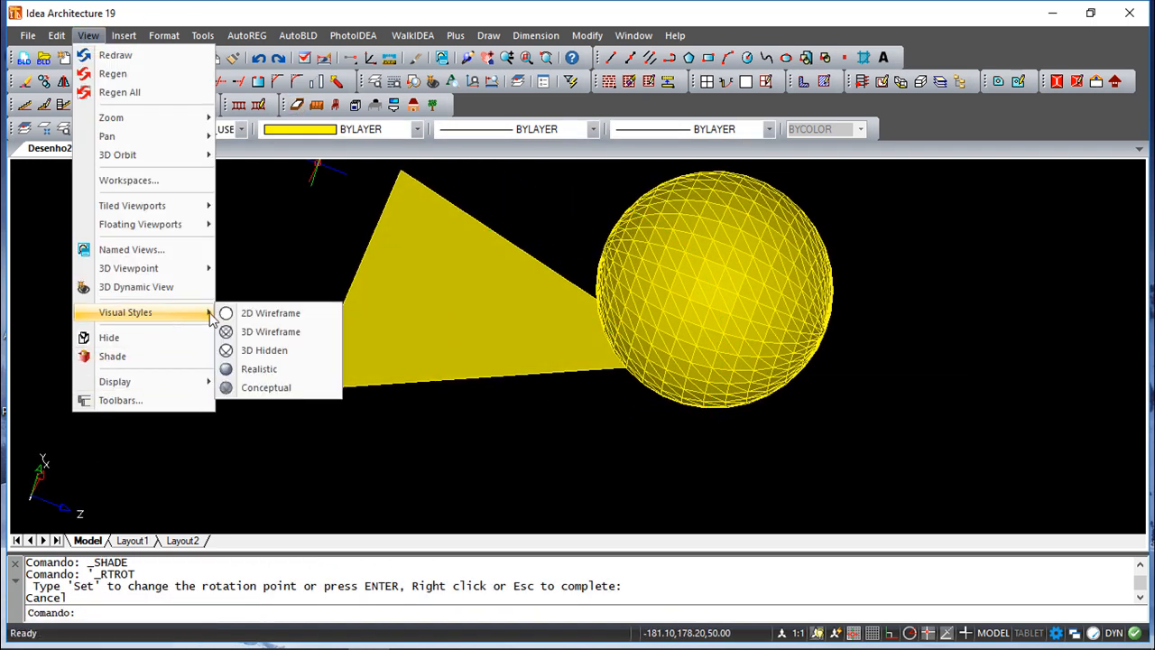
pyautogui.click(256, 331)
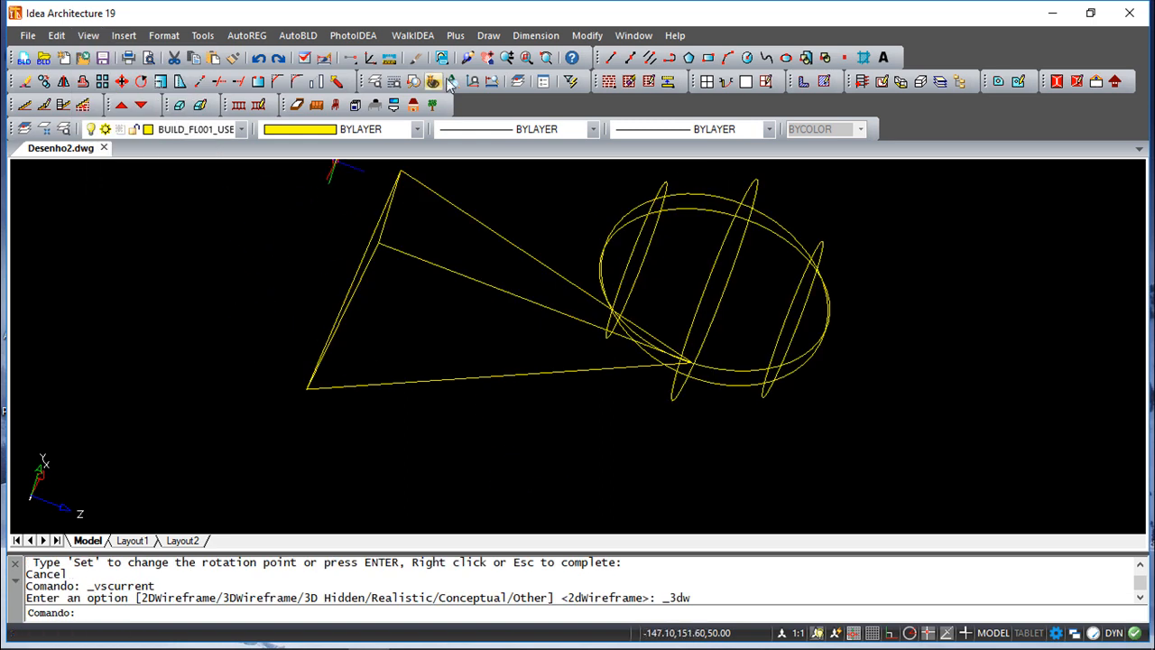
pyautogui.click(466, 57)
pyautogui.moveTo(505, 330); pyautogui.dragTo(459, 312)
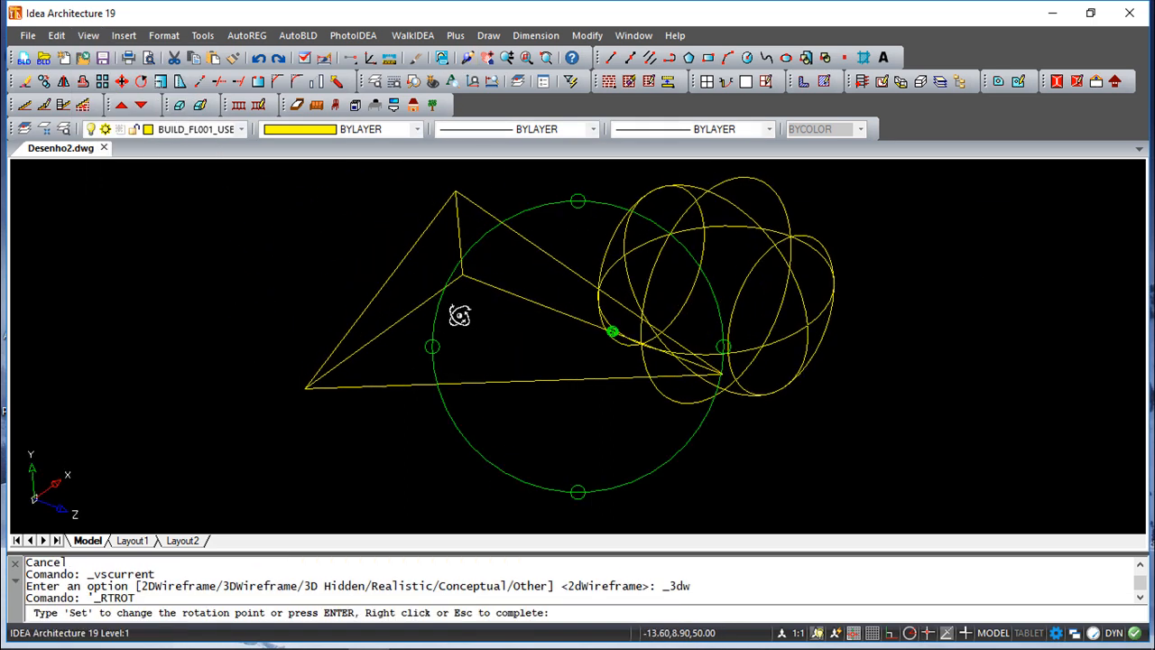
# Exit the orbit and undo the view changes, the shading and the box slice to restore the full box.
pyautogui.click(259, 59)
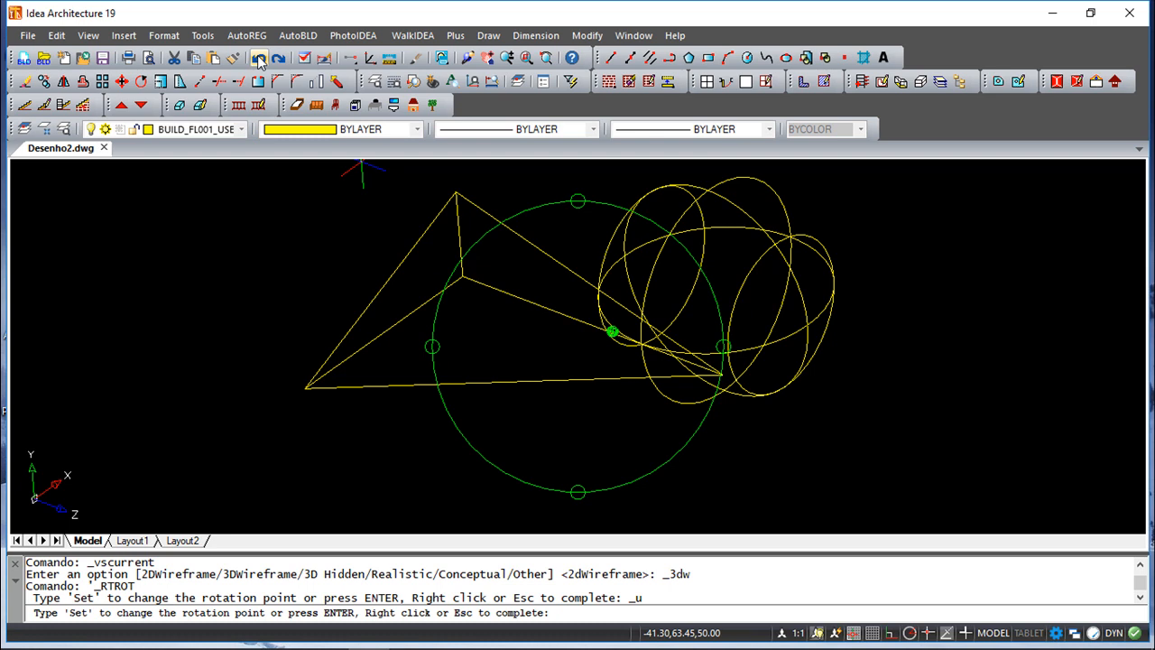
pyautogui.click(259, 59)
pyautogui.click(259, 59)
pyautogui.click(259, 58)
pyautogui.press('Escape')
pyautogui.press('Escape')
pyautogui.click(258, 59)
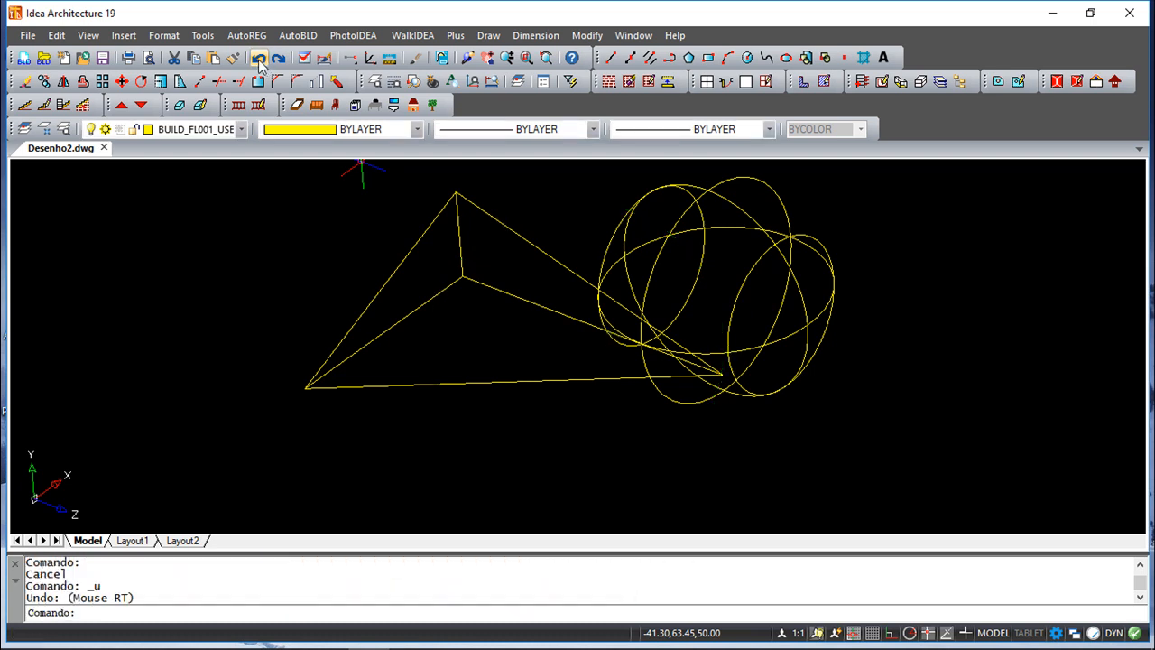
pyautogui.click(259, 58)
pyautogui.click(258, 58)
pyautogui.click(259, 58)
pyautogui.click(259, 58)
pyautogui.click(258, 59)
pyautogui.click(259, 59)
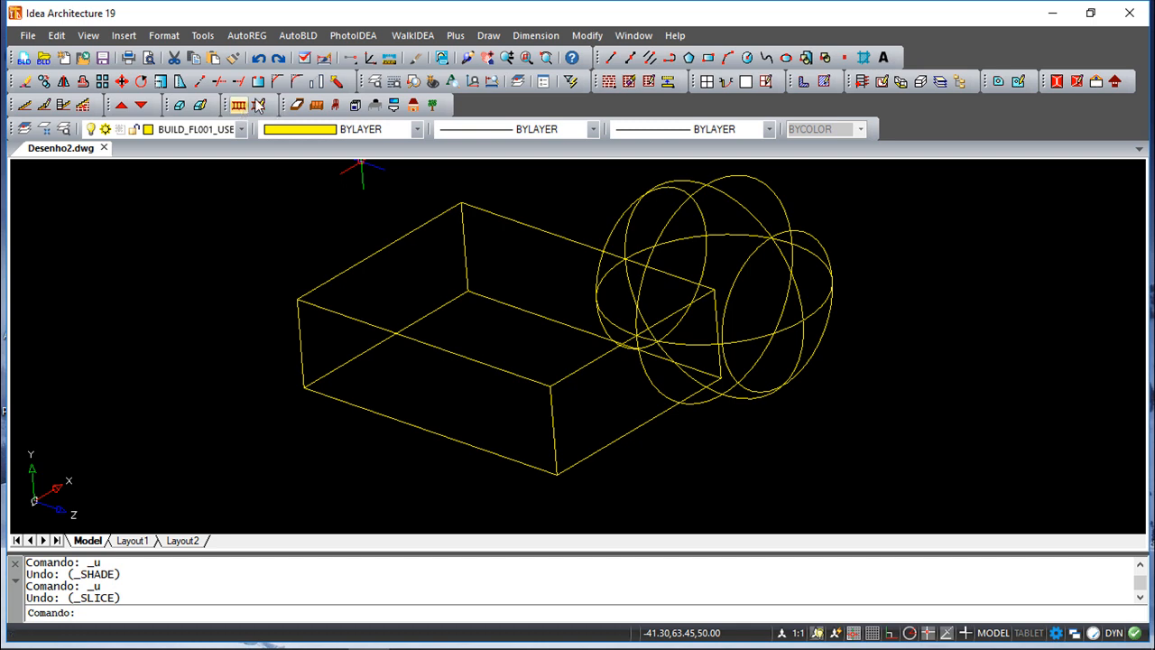
pyautogui.moveTo(565, 200); pyautogui.dragTo(575, 238, button='middle')
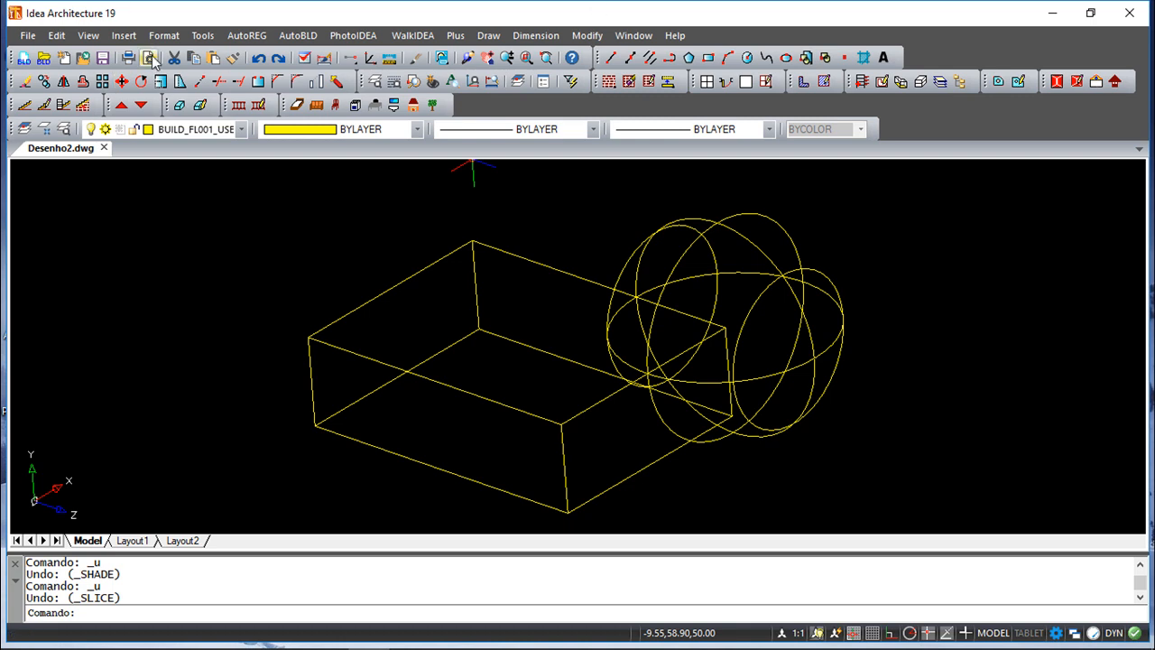
# View the ACIS file import dialog for Standard ACIS Text (*.sat) files and close it without importing.
pyautogui.click(111, 36)
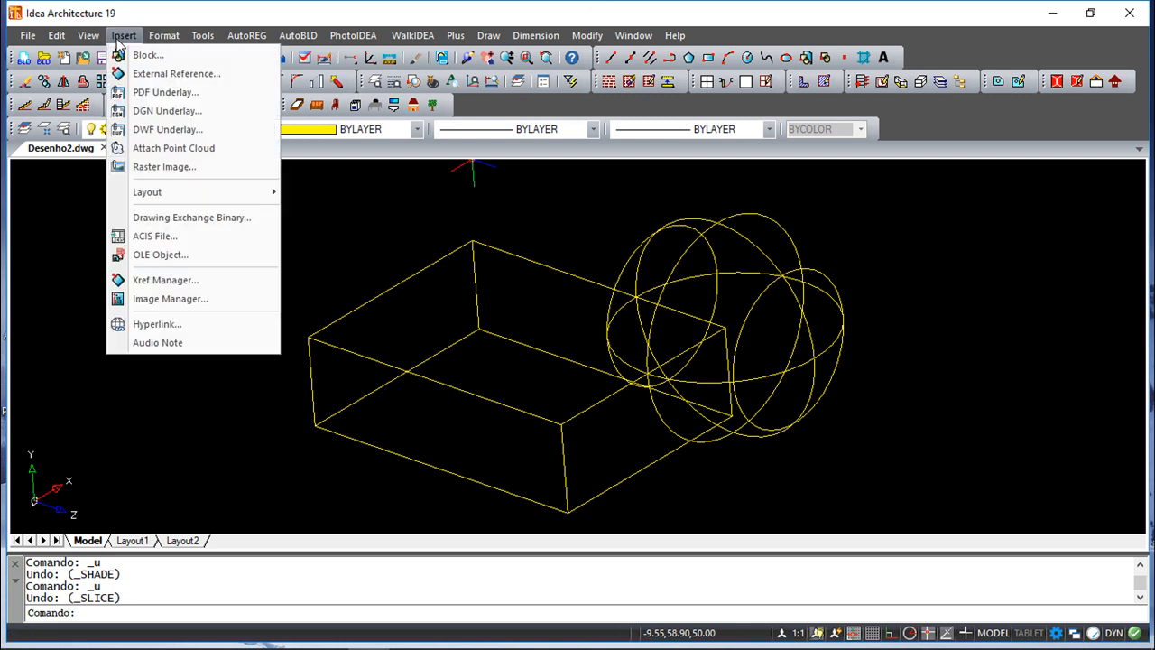
pyautogui.click(142, 240)
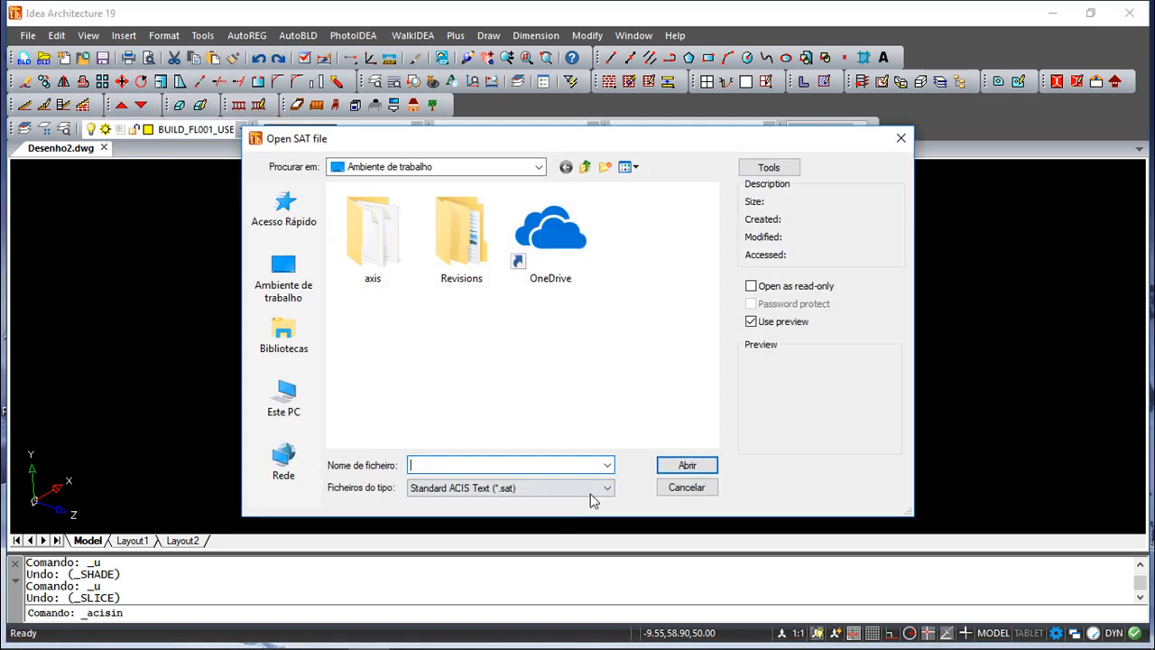
pyautogui.click(688, 492)
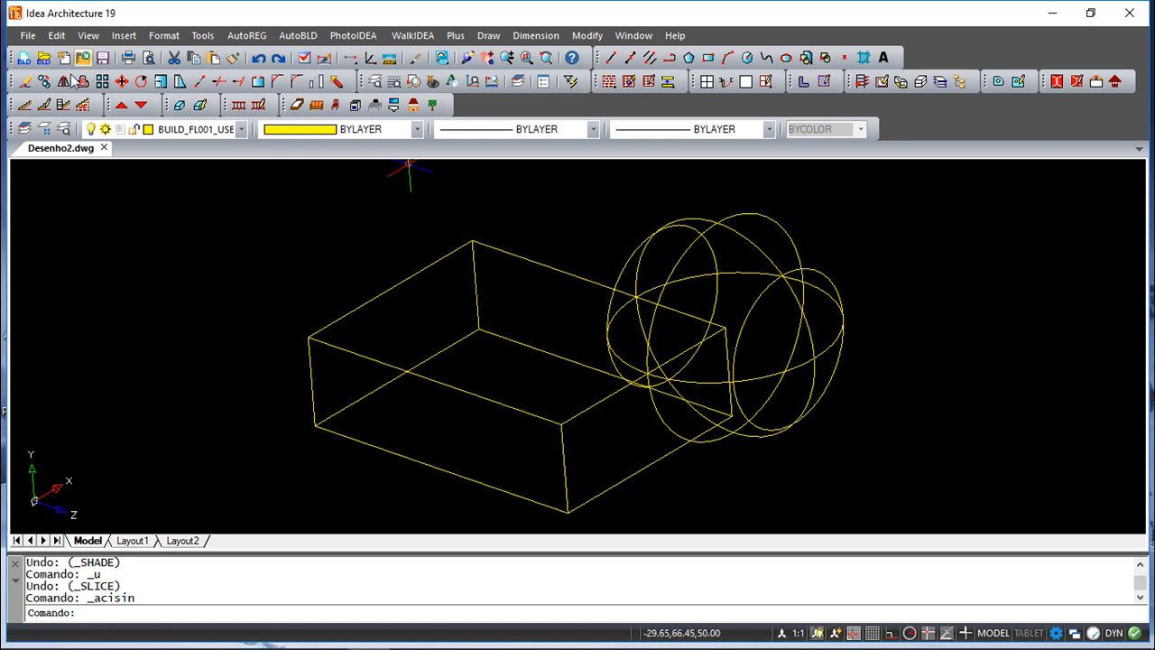
# Start an ACIS export of the box as Standard ACIS Text (*.sat) and cancel without saving a file.
pyautogui.click(27, 37)
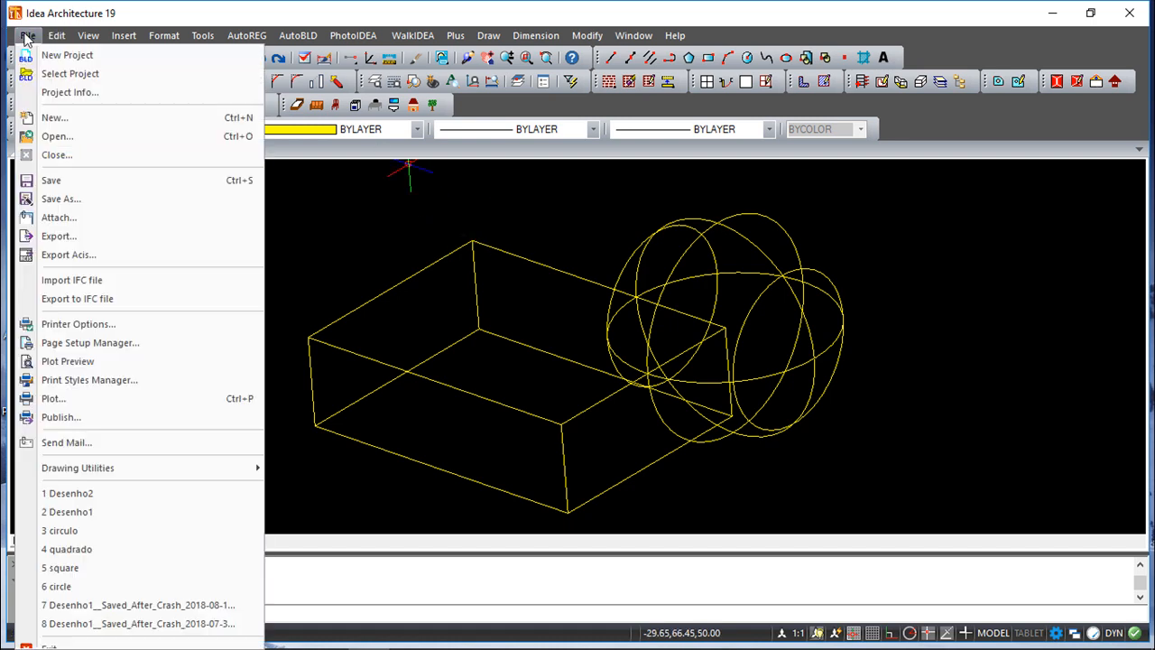
pyautogui.click(68, 255)
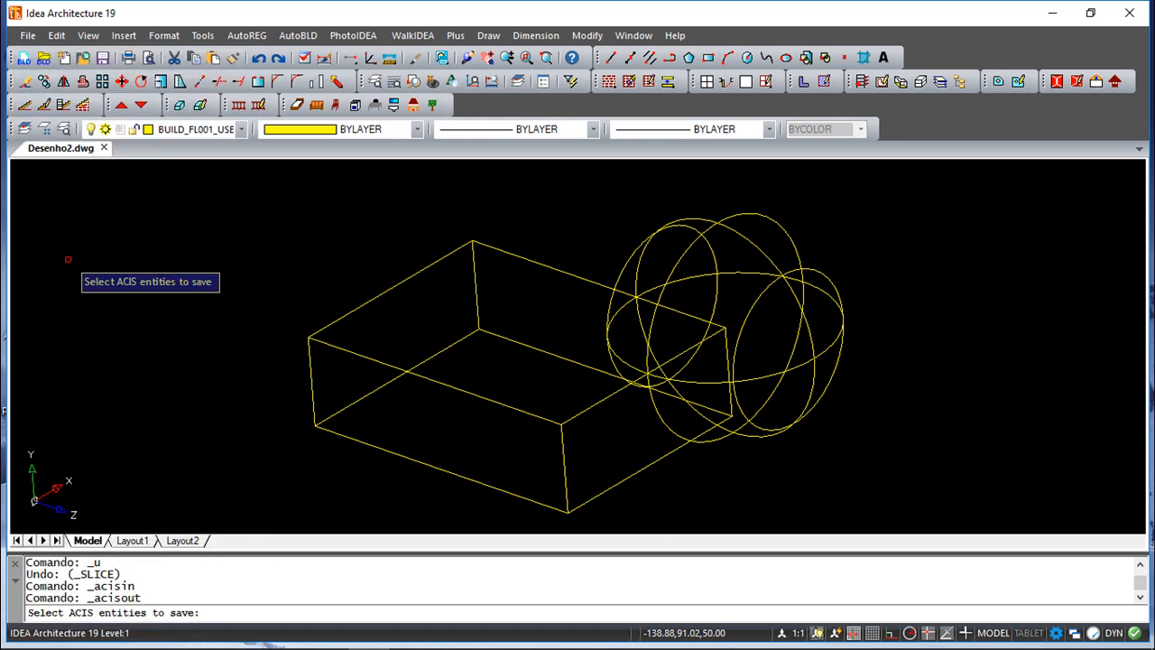
pyautogui.click(357, 309)
pyautogui.rightClick(269, 268)
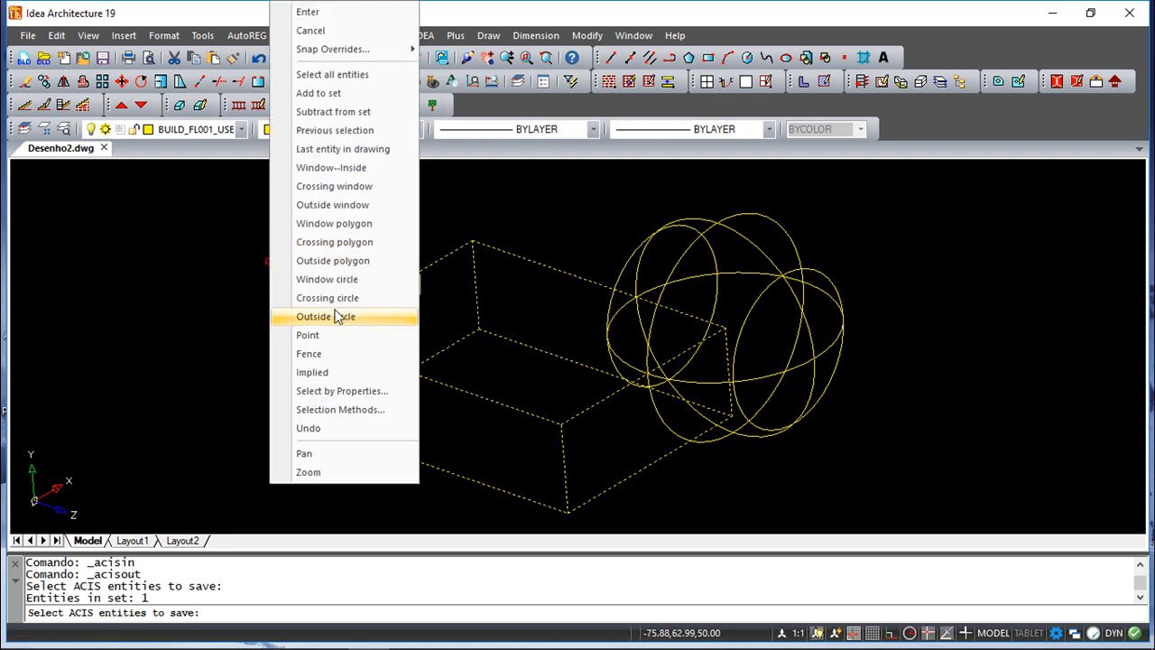
pyautogui.click(312, 12)
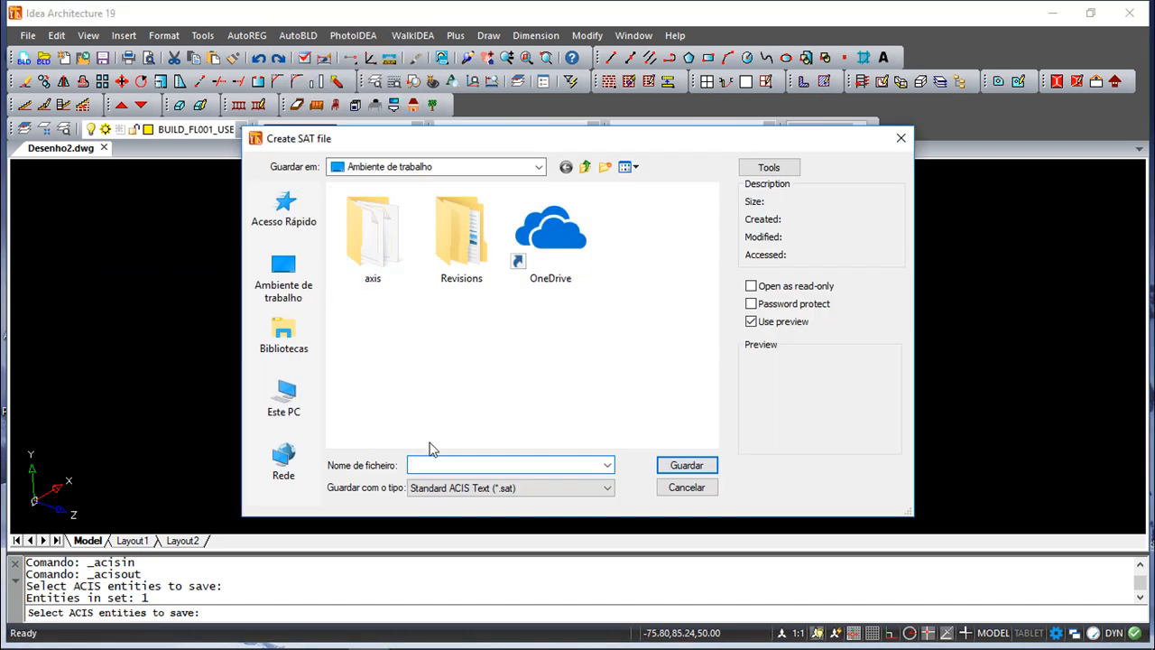
pyautogui.click(685, 488)
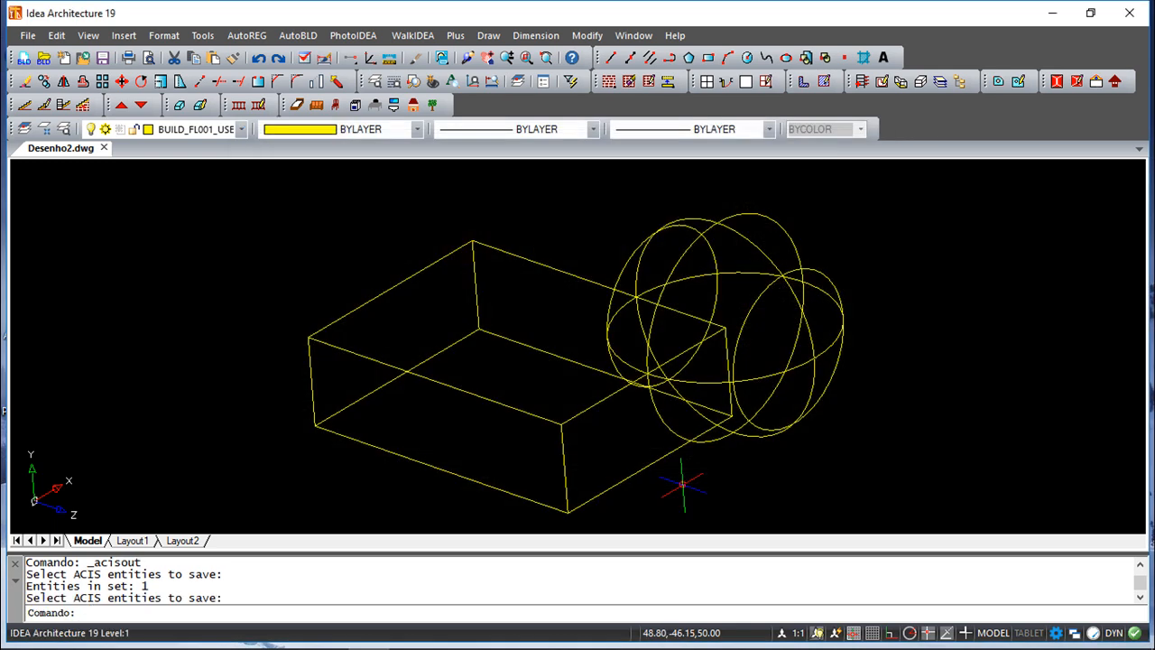